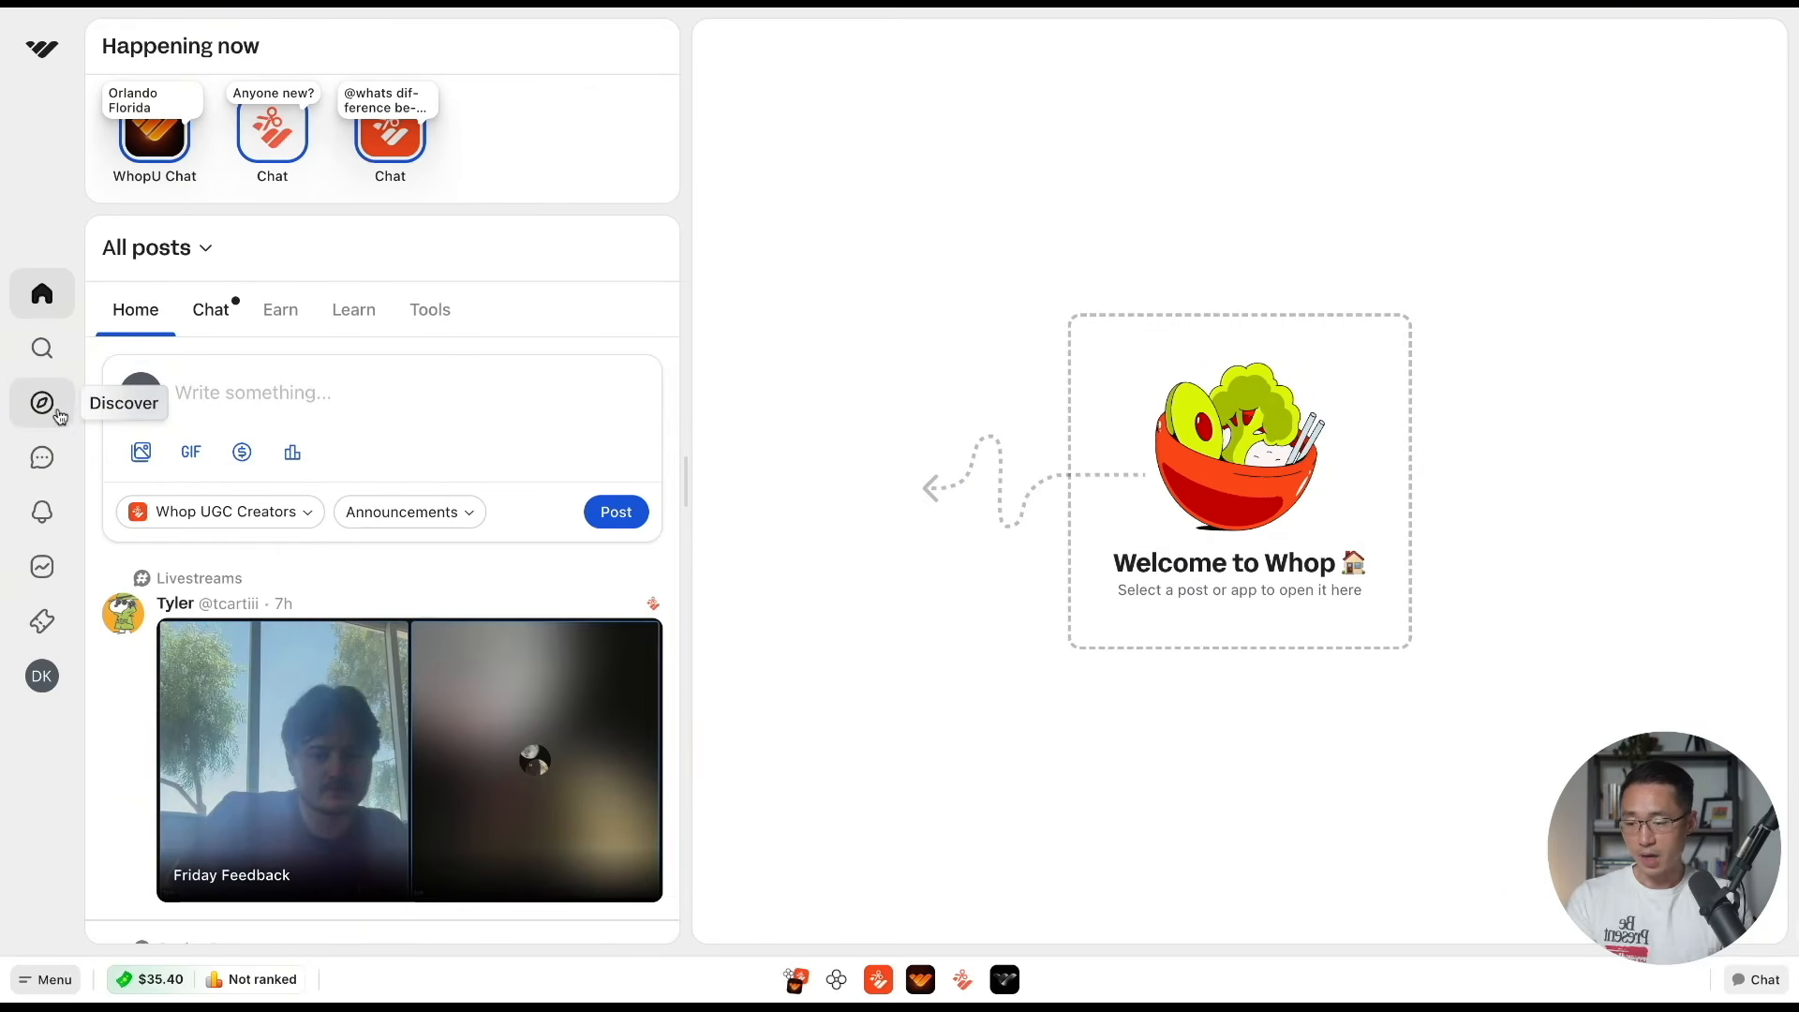
# Open the Discover page and show the full list of content rewards
pyautogui.click(42, 403)
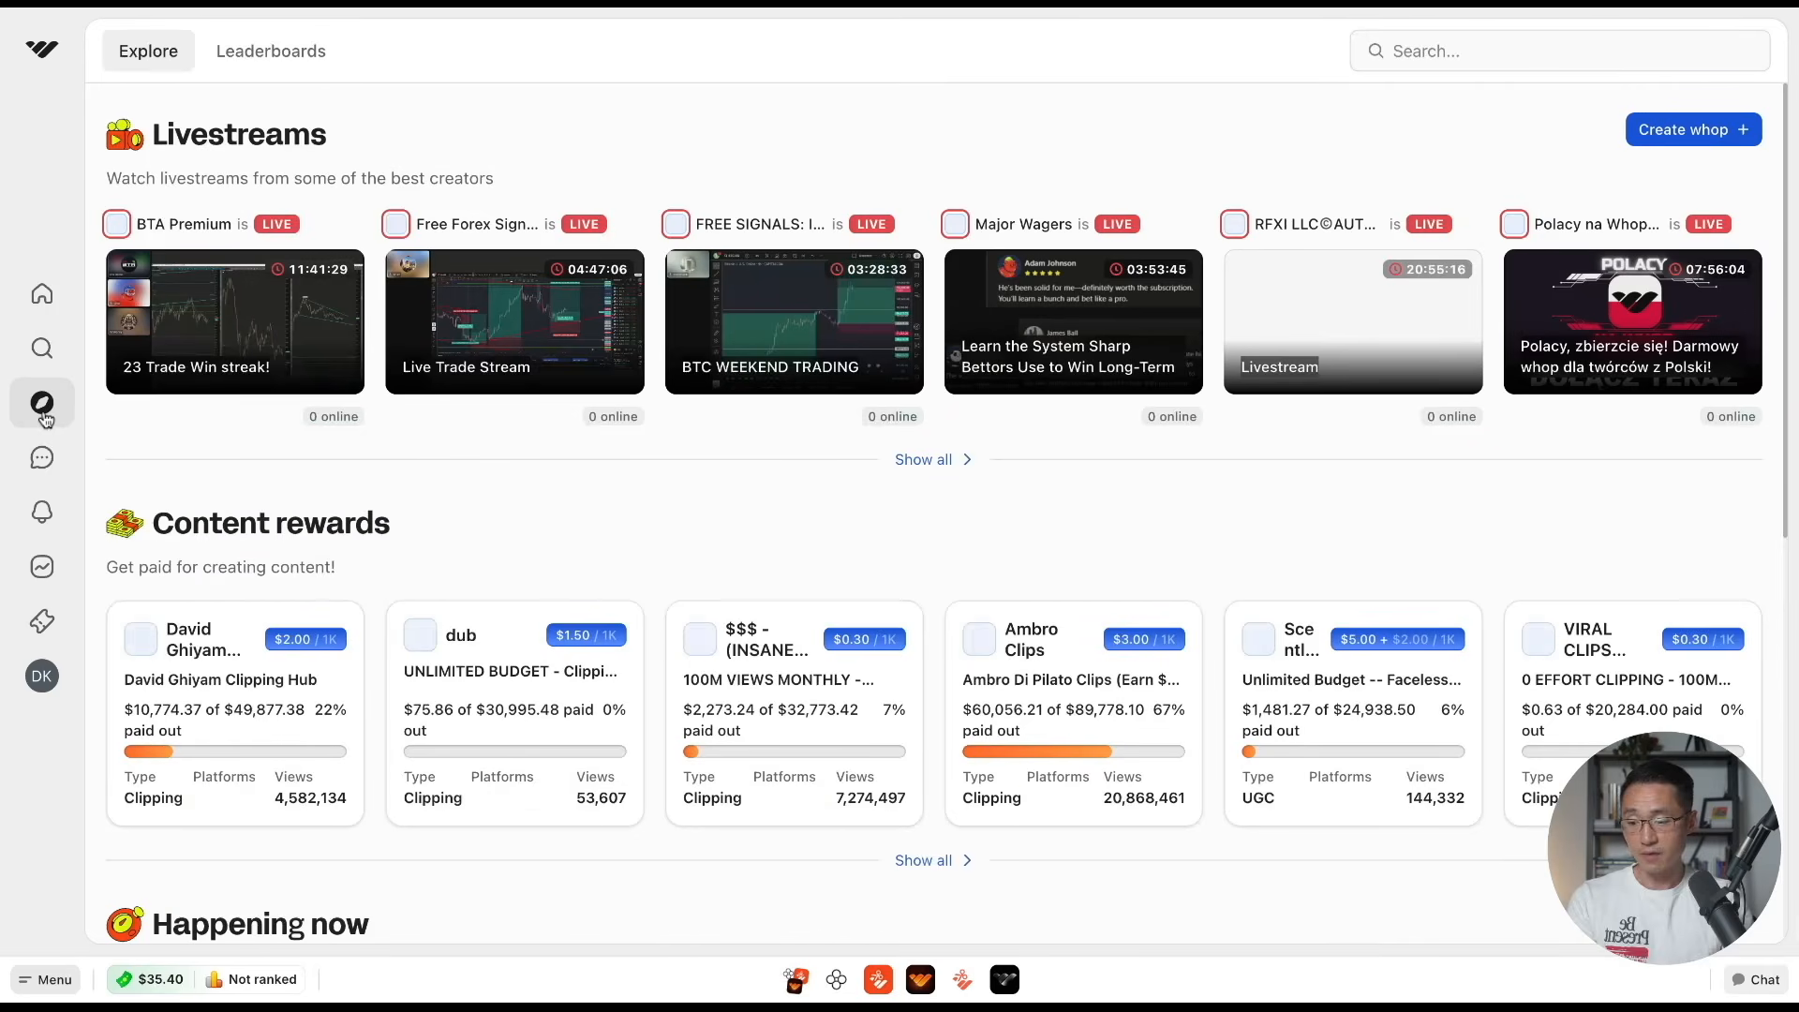
pyautogui.moveTo(158, 536); pyautogui.dragTo(397, 545)
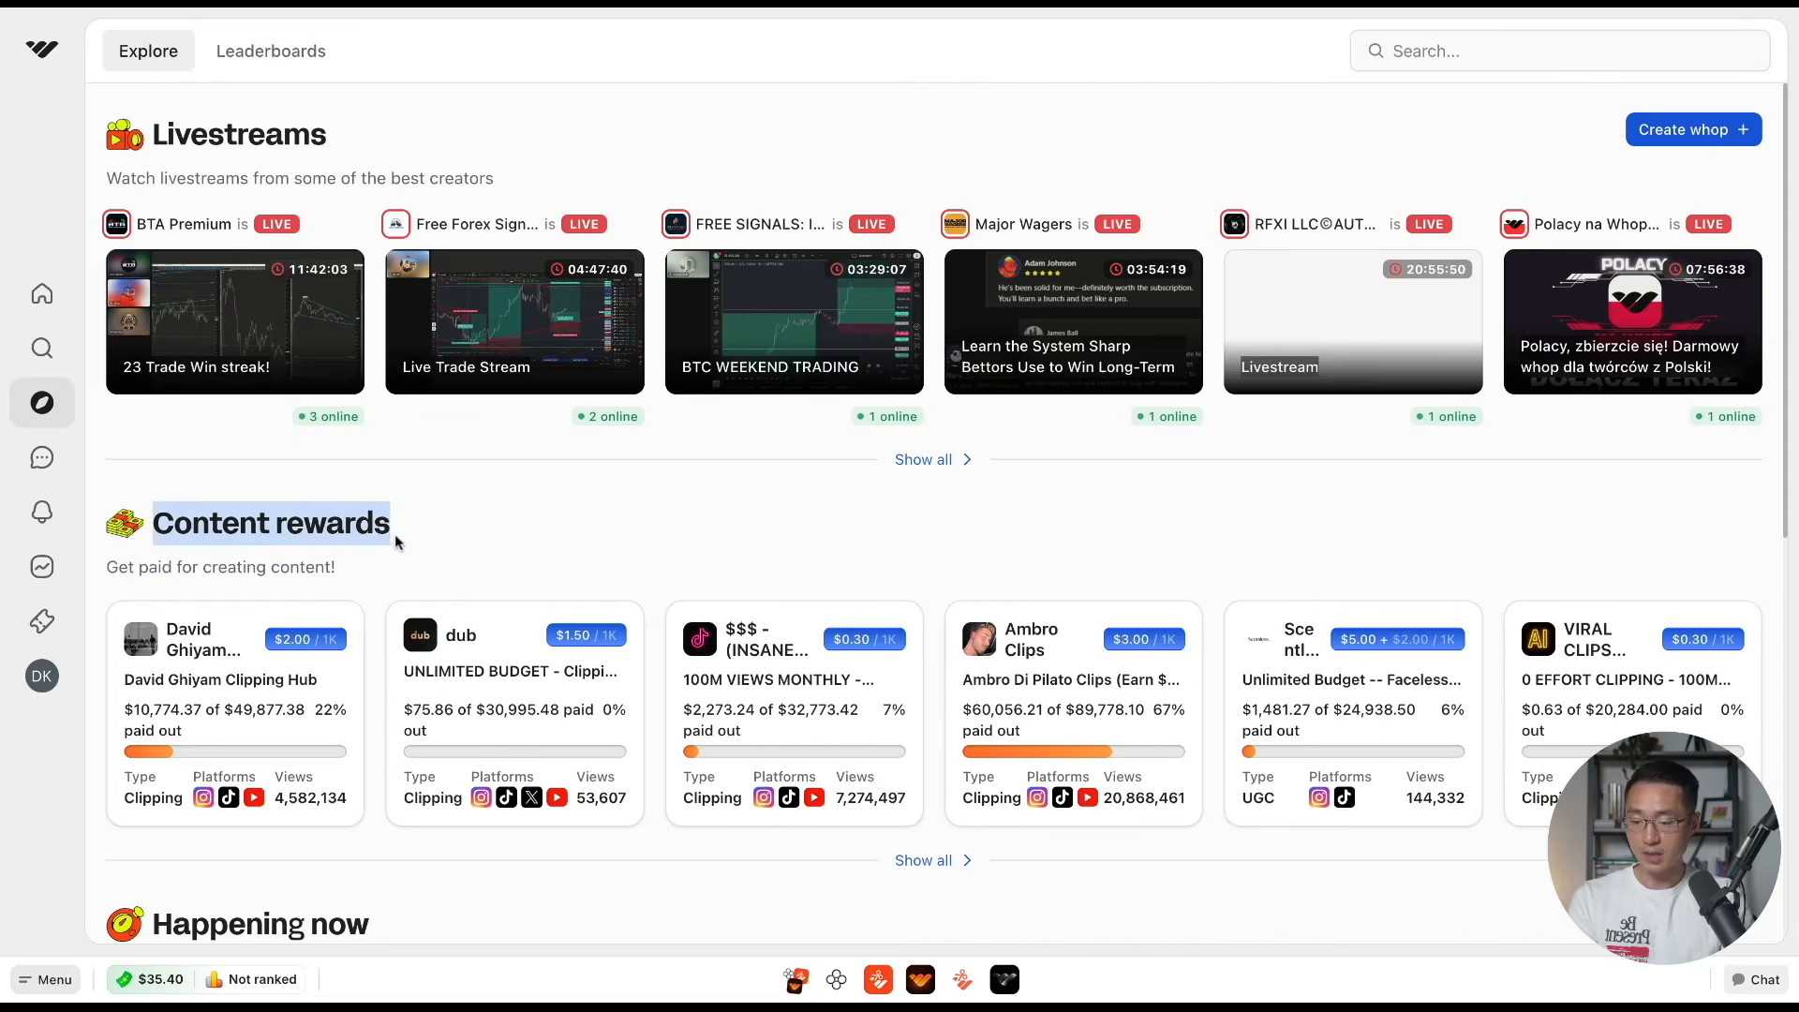
pyautogui.click(397, 544)
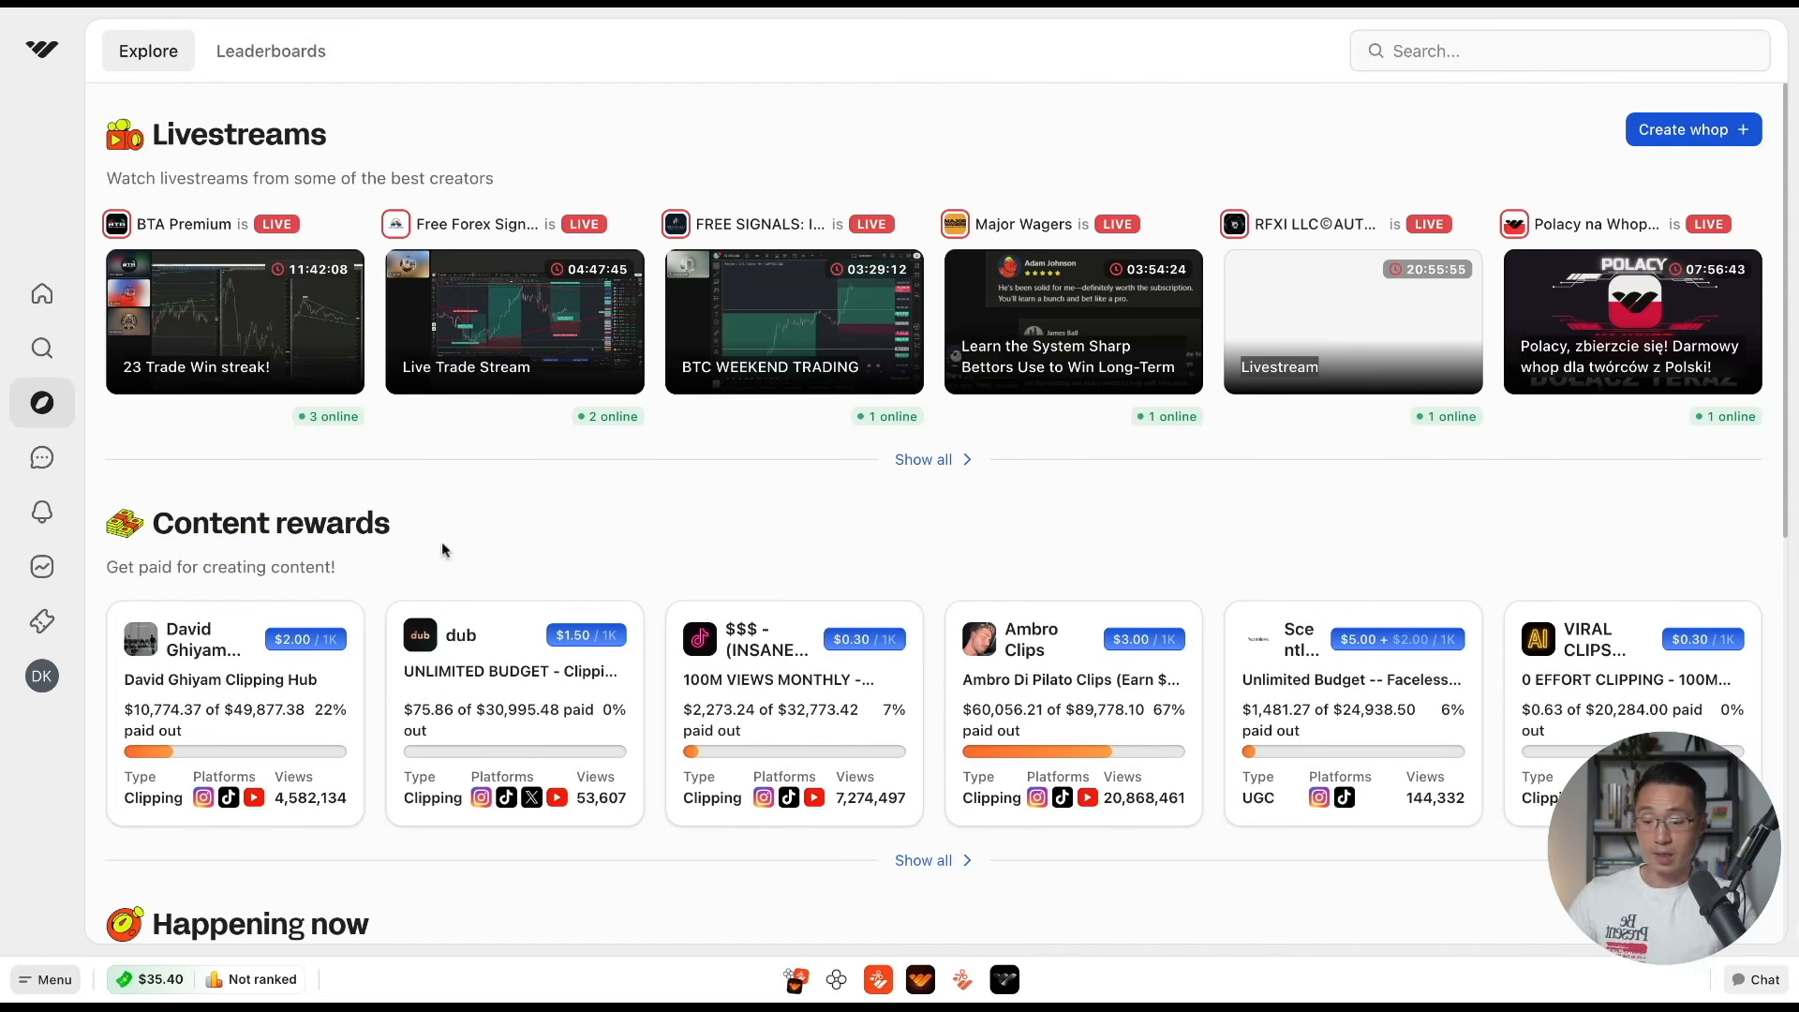
pyautogui.click(938, 862)
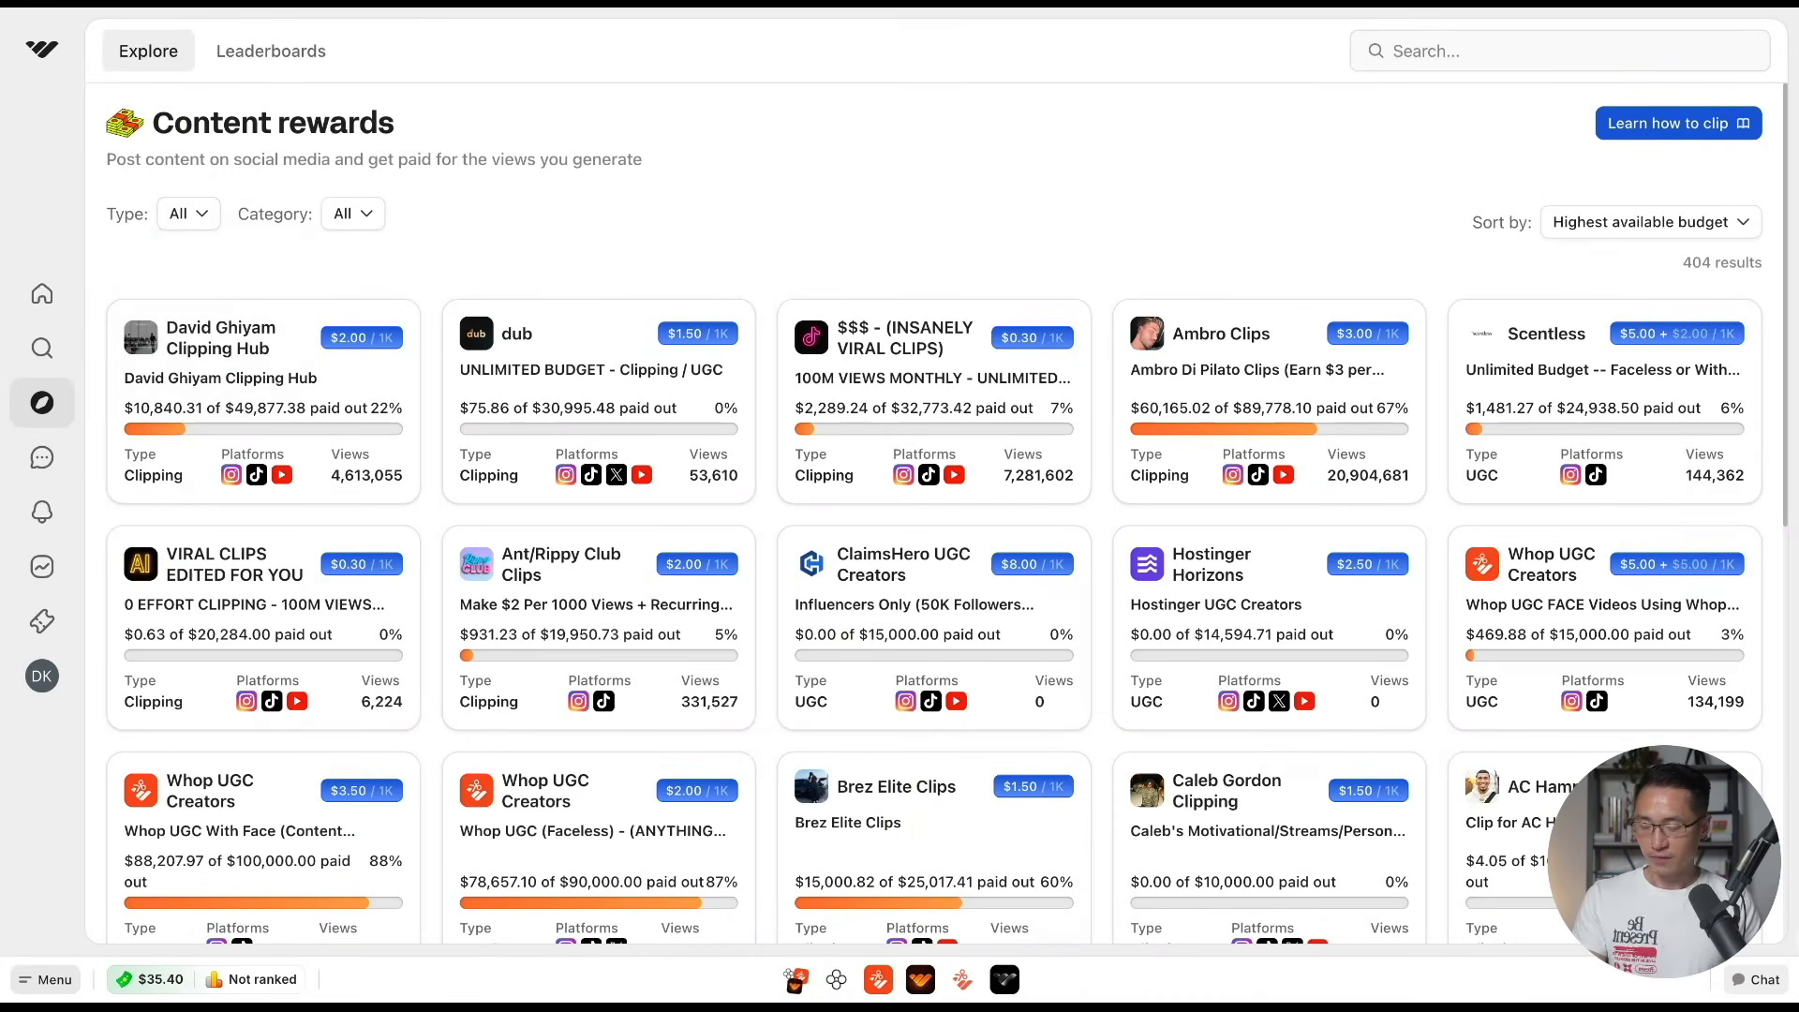
# Filter the content rewards to the Clipping type and sort them by Most paid out
pyautogui.click(192, 221)
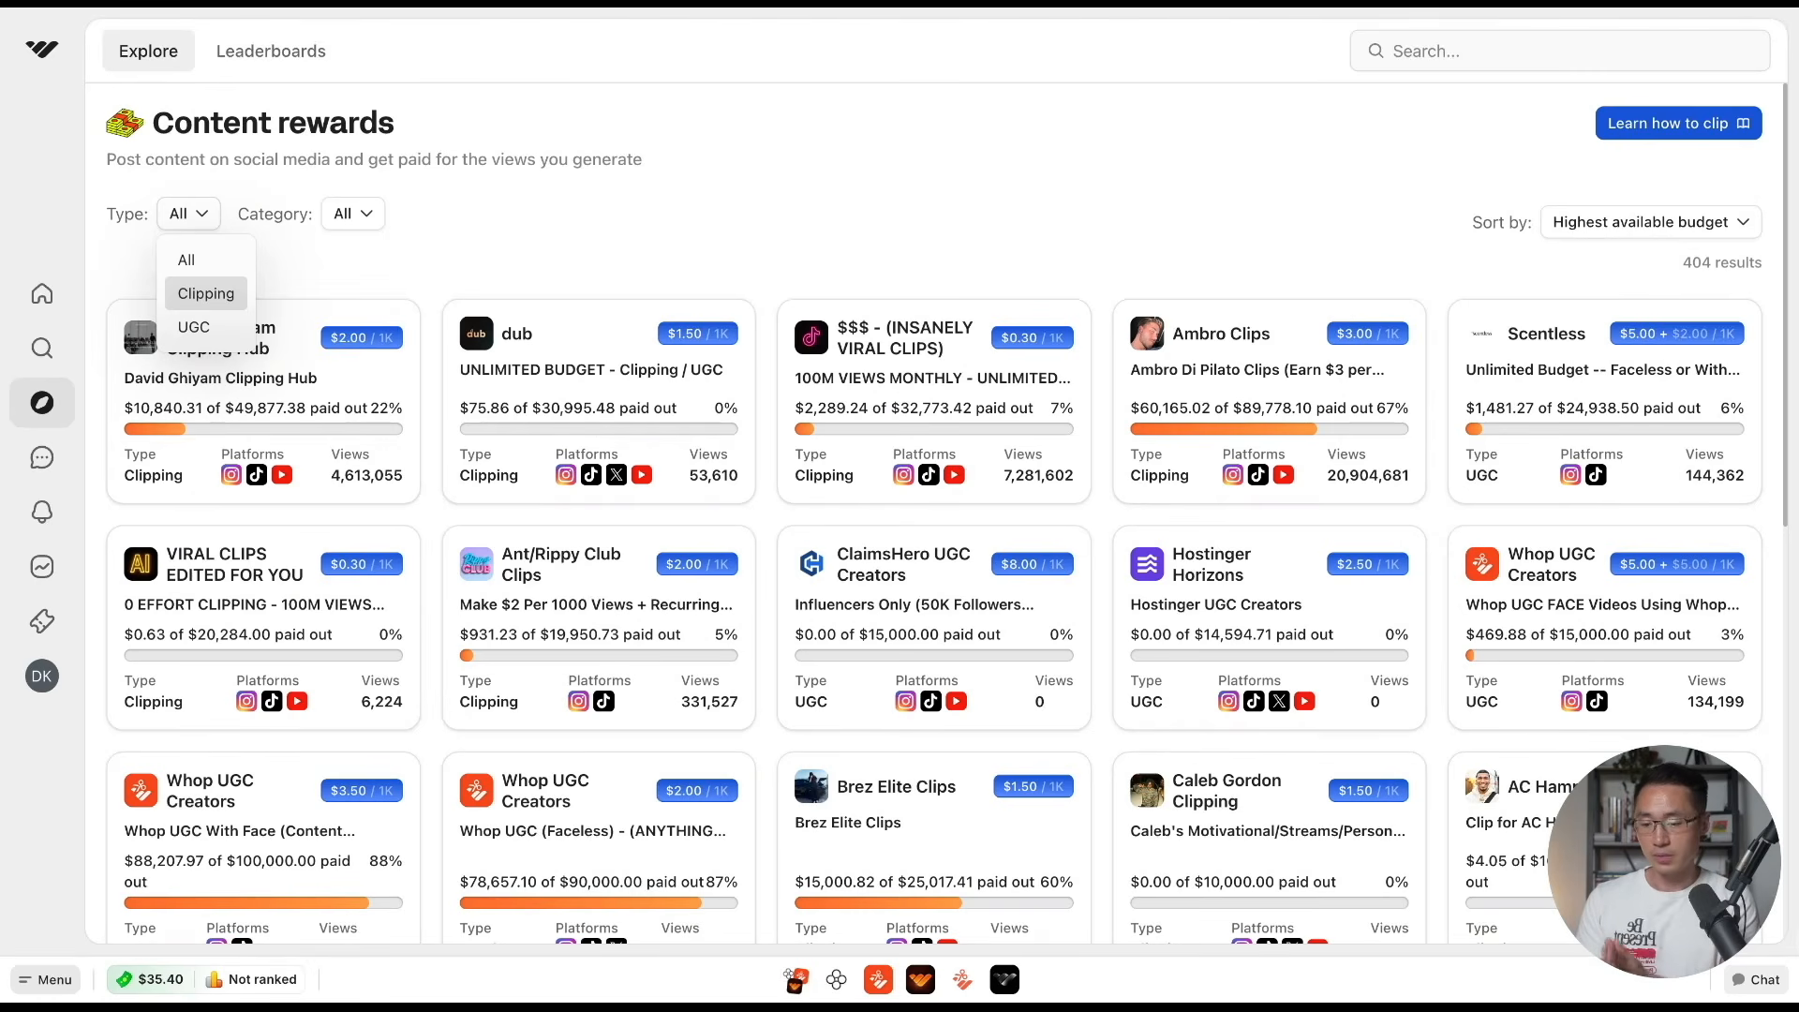
pyautogui.click(205, 295)
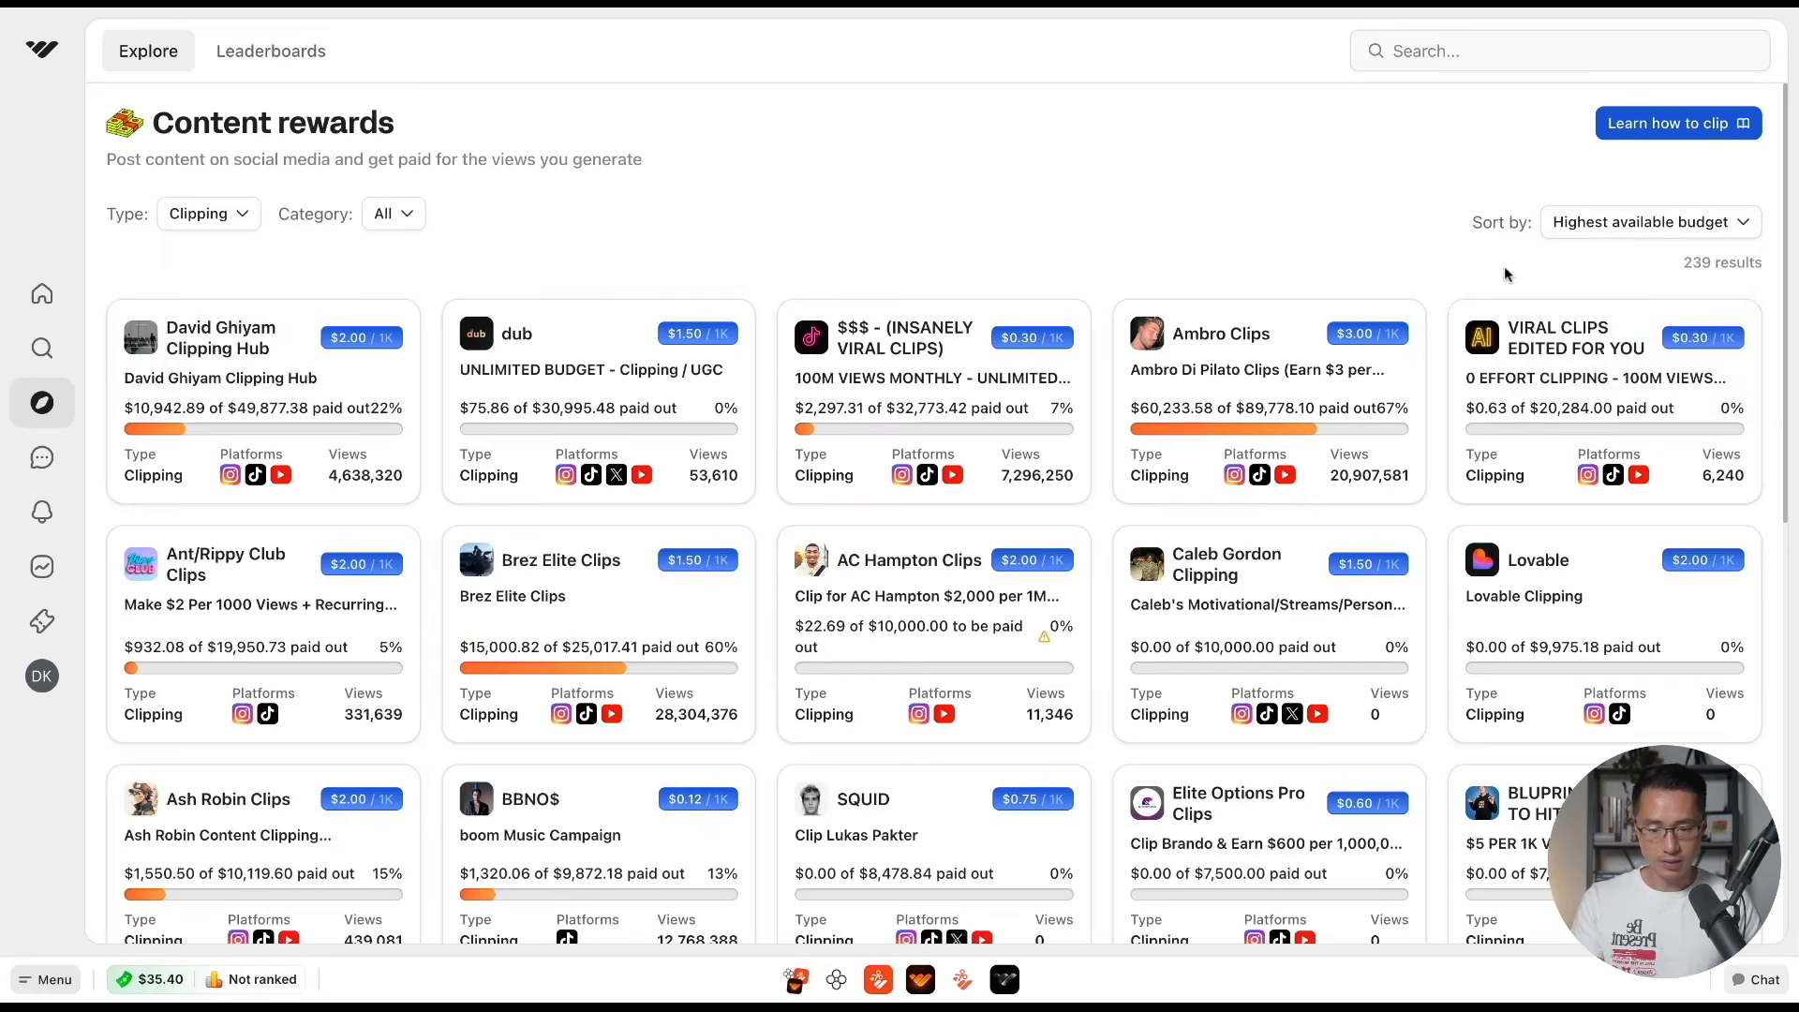
pyautogui.click(1631, 231)
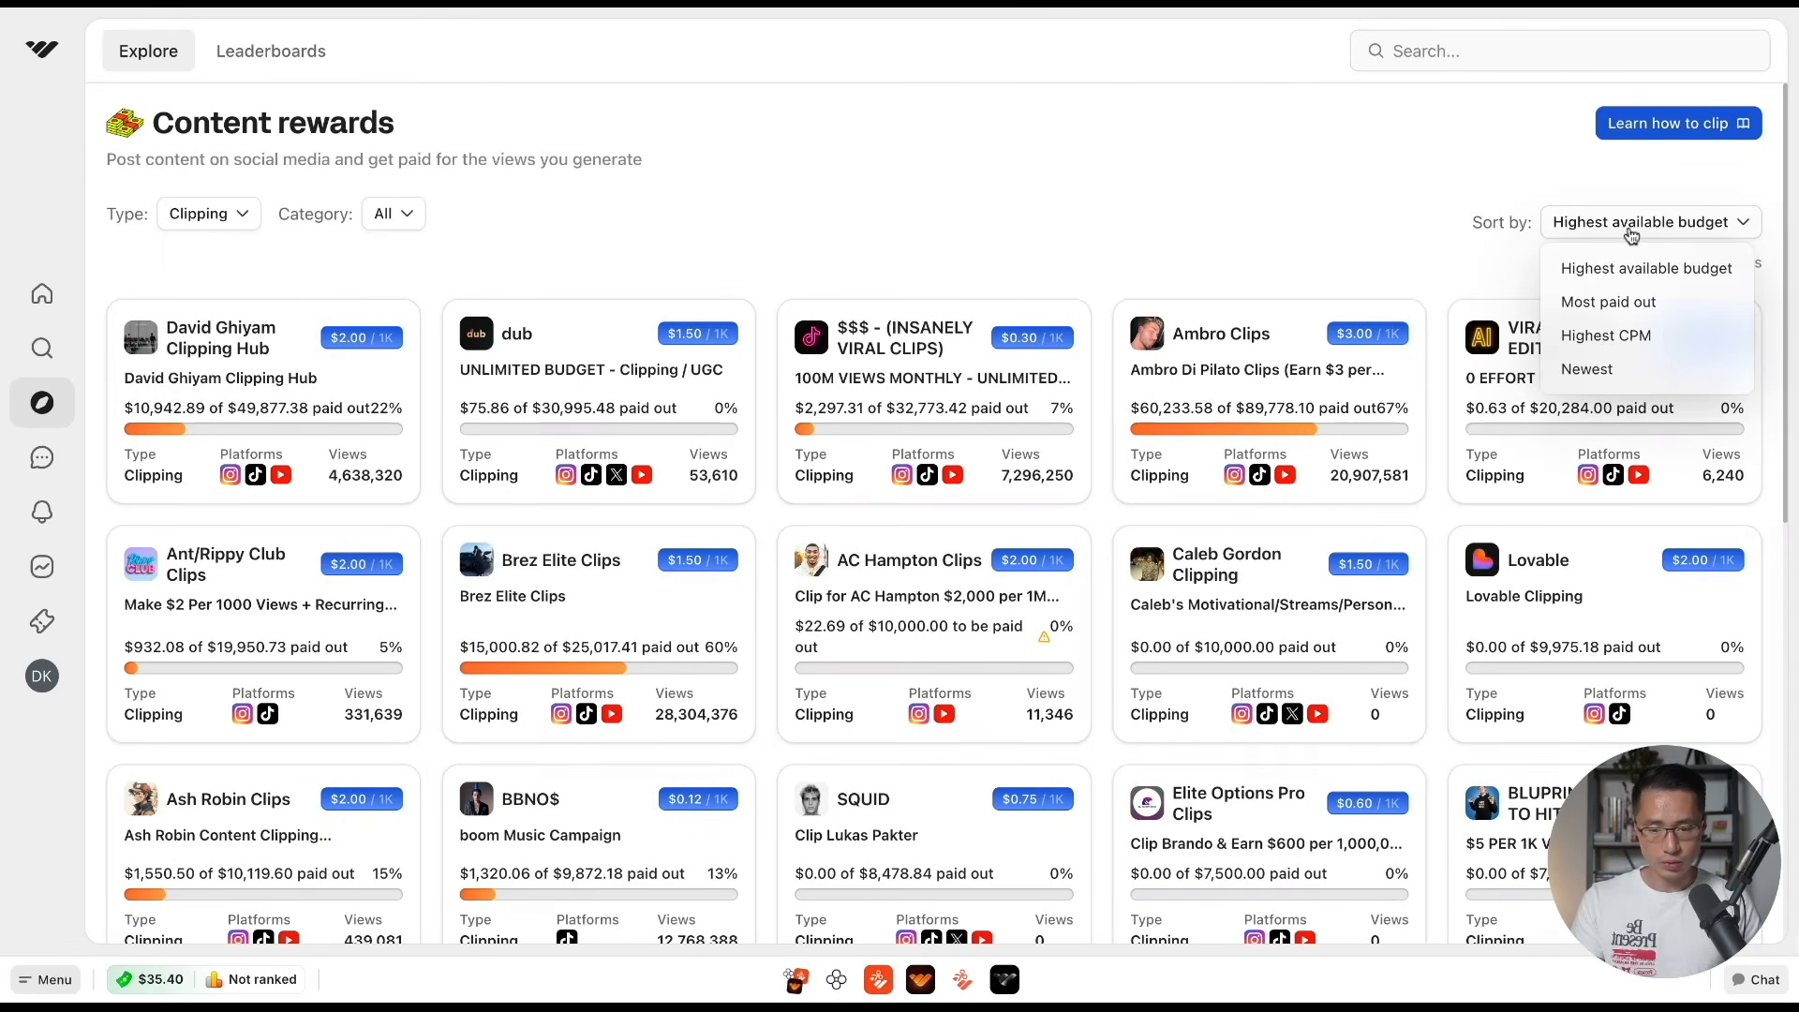
pyautogui.click(1668, 301)
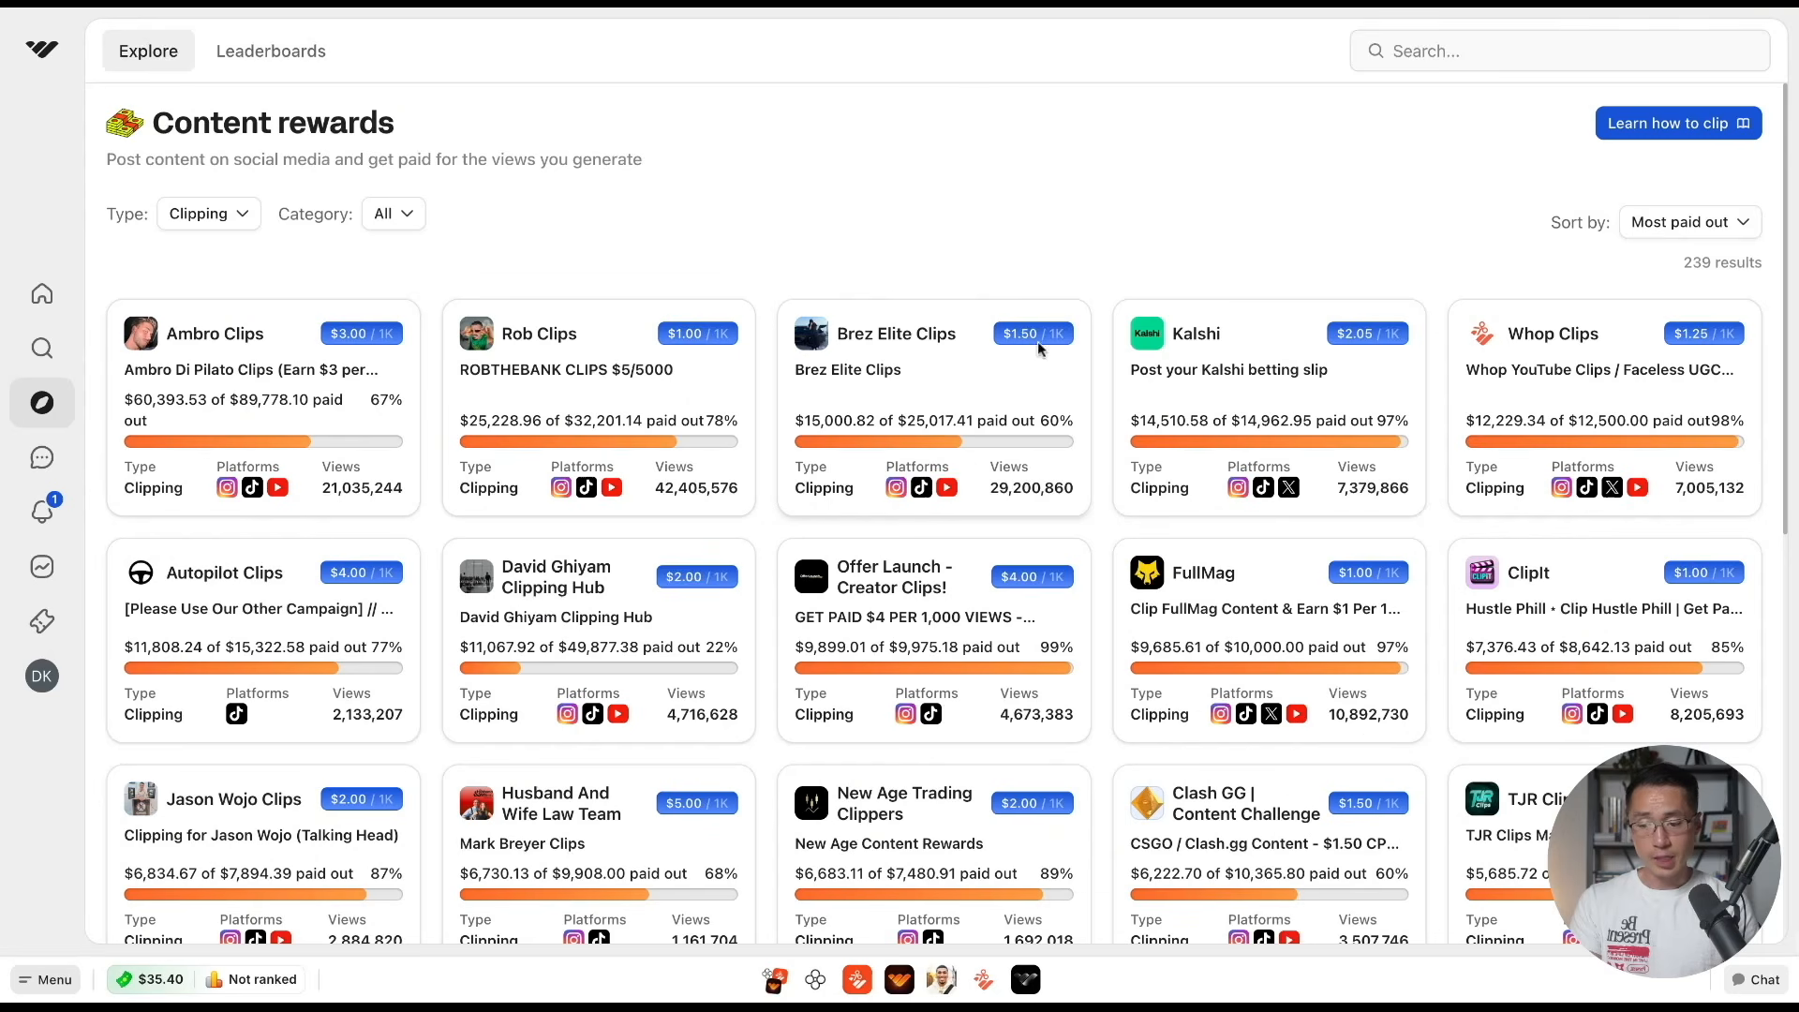
# Compare the rewards per thousand views and join the Husband And Wife Law Team community from its $5.00 / 1K listing
pyautogui.moveTo(1026, 341)
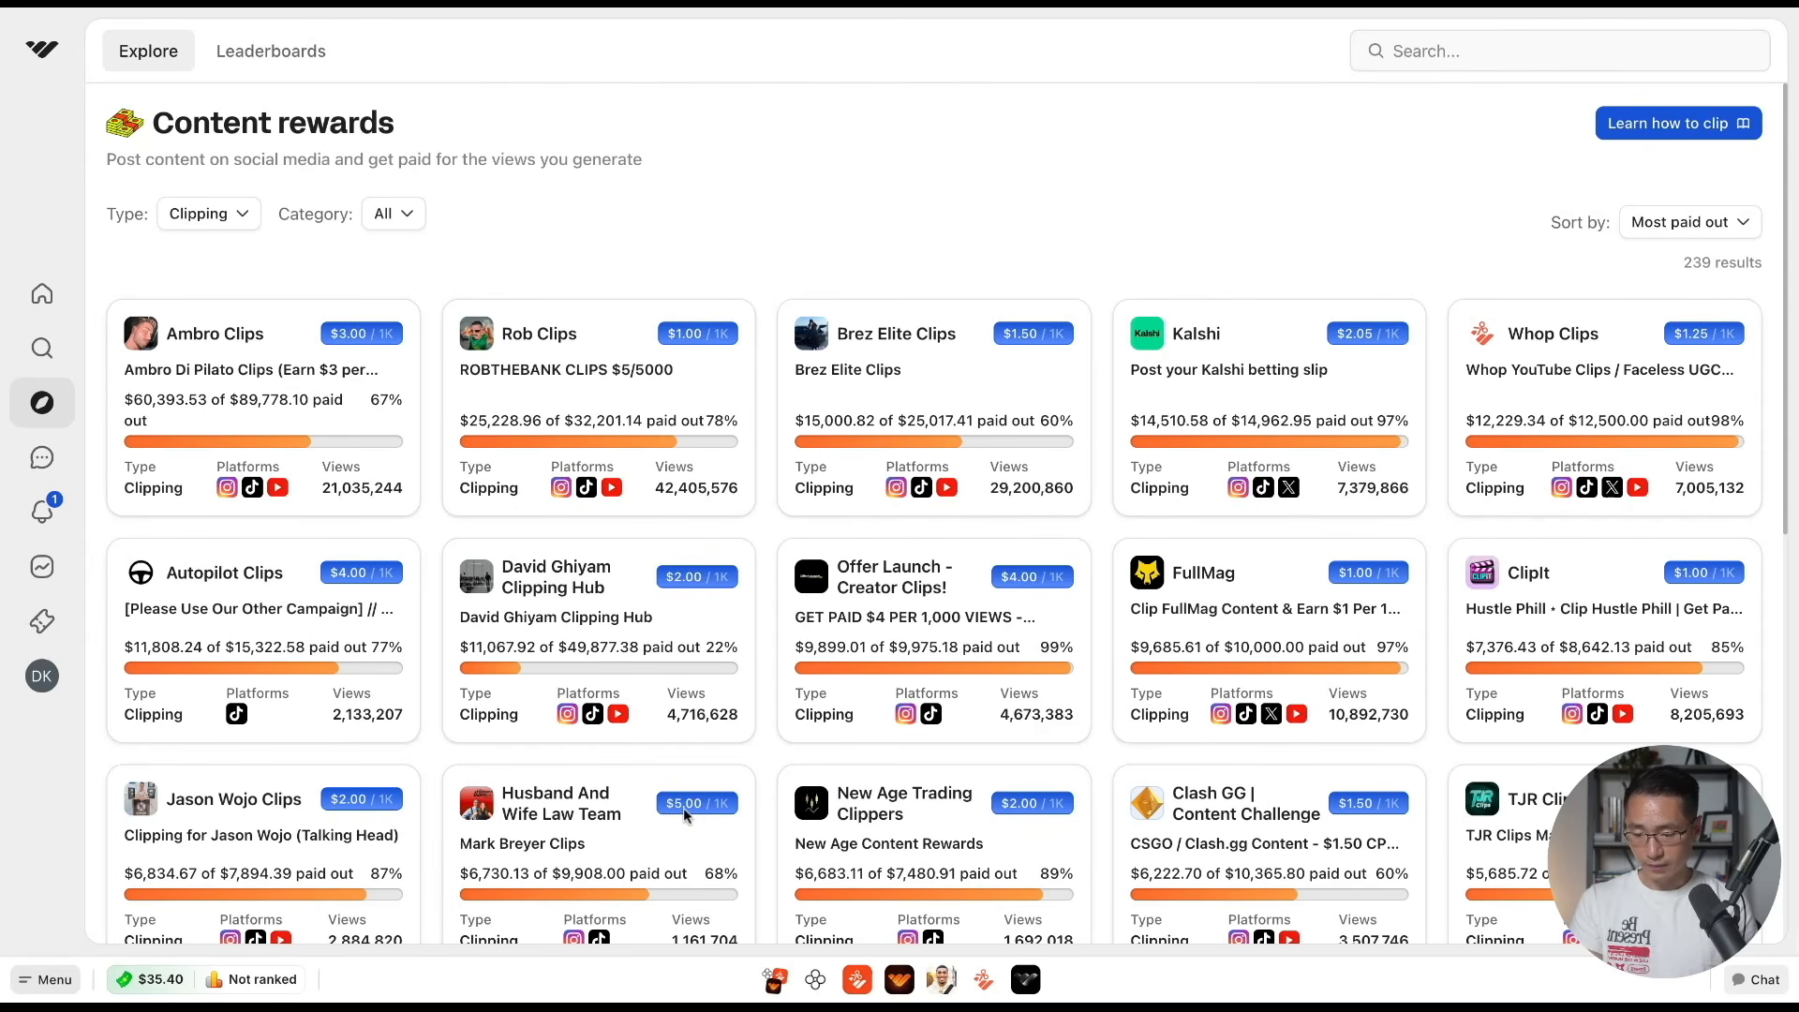
pyautogui.moveTo(708, 811)
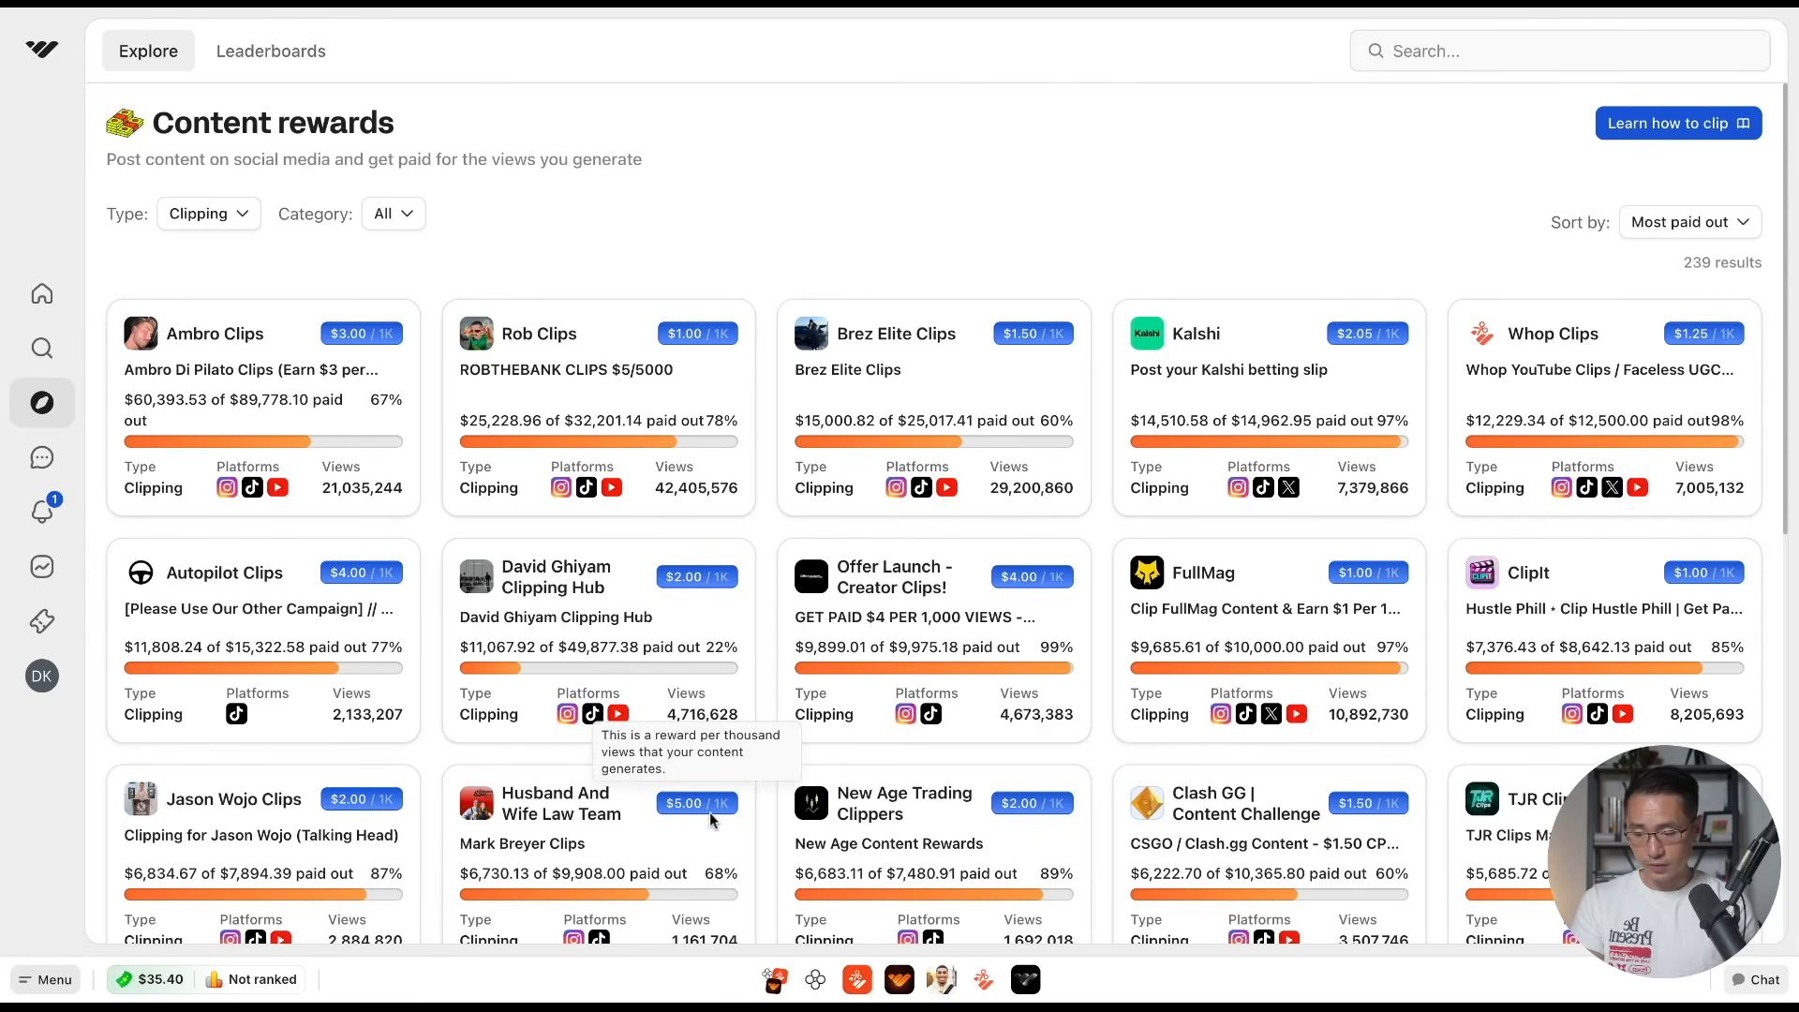
pyautogui.scroll(-1, 710, 812)
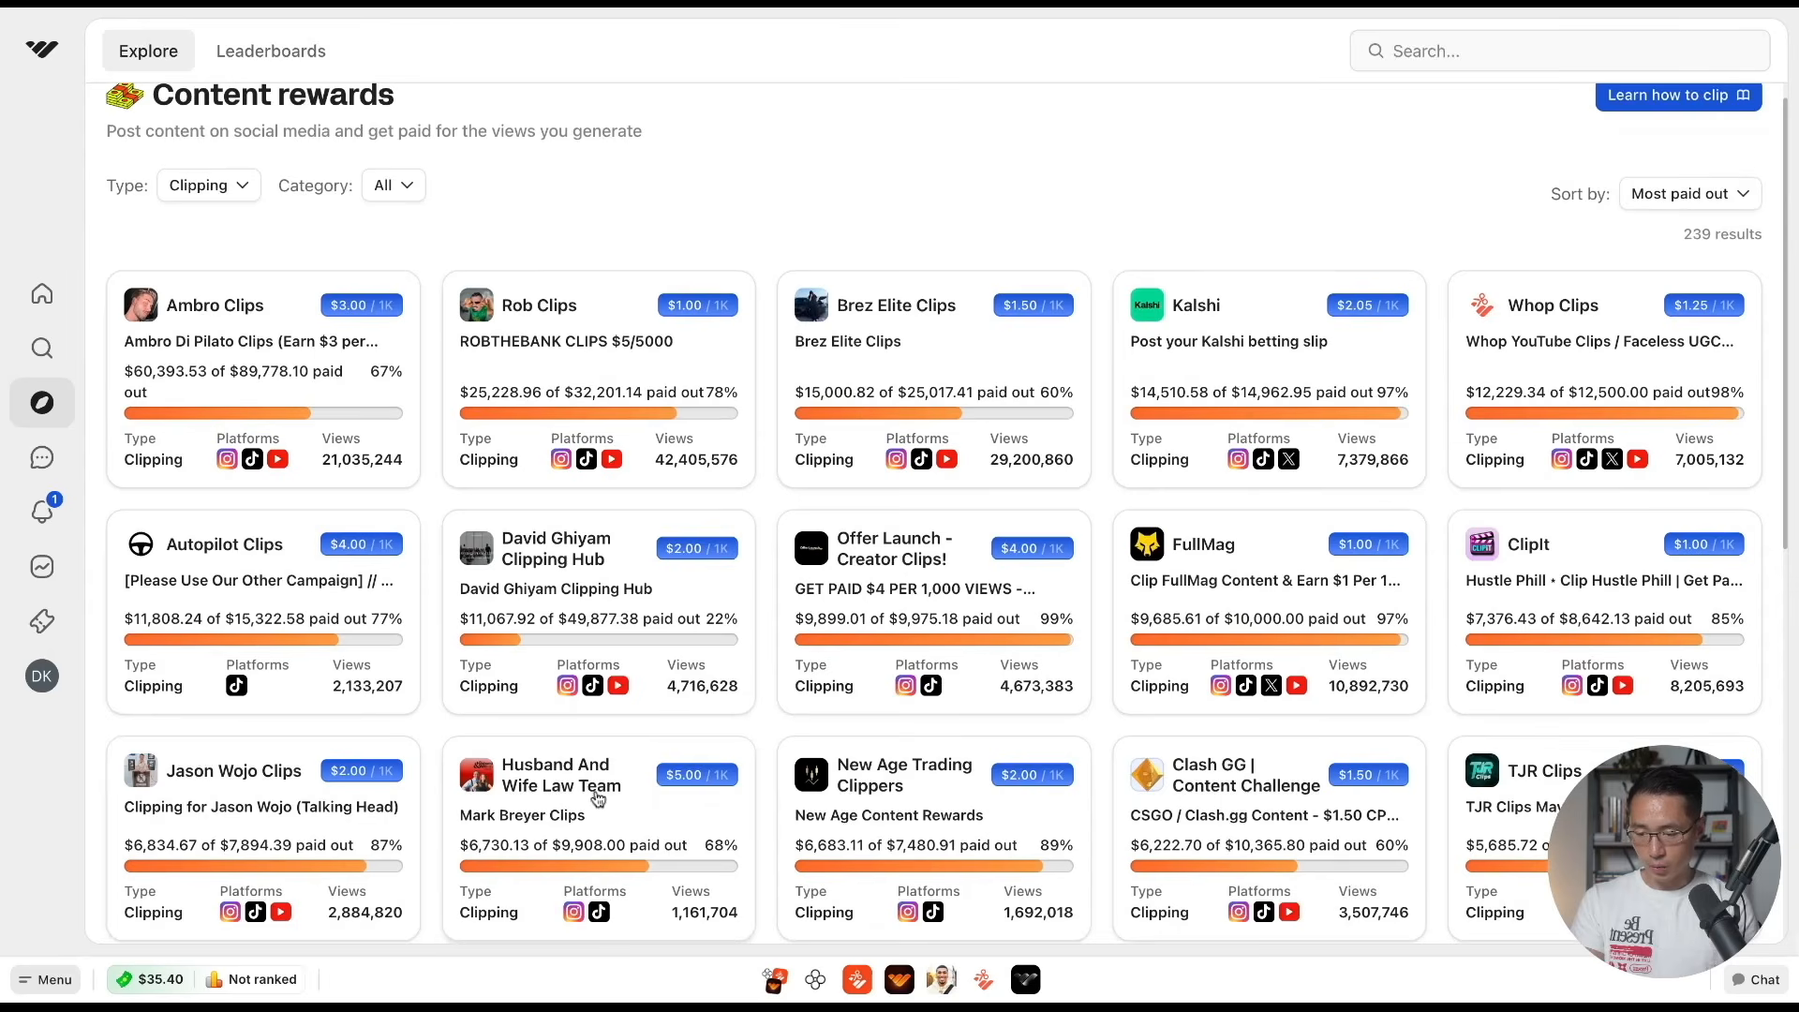
pyautogui.click(620, 792)
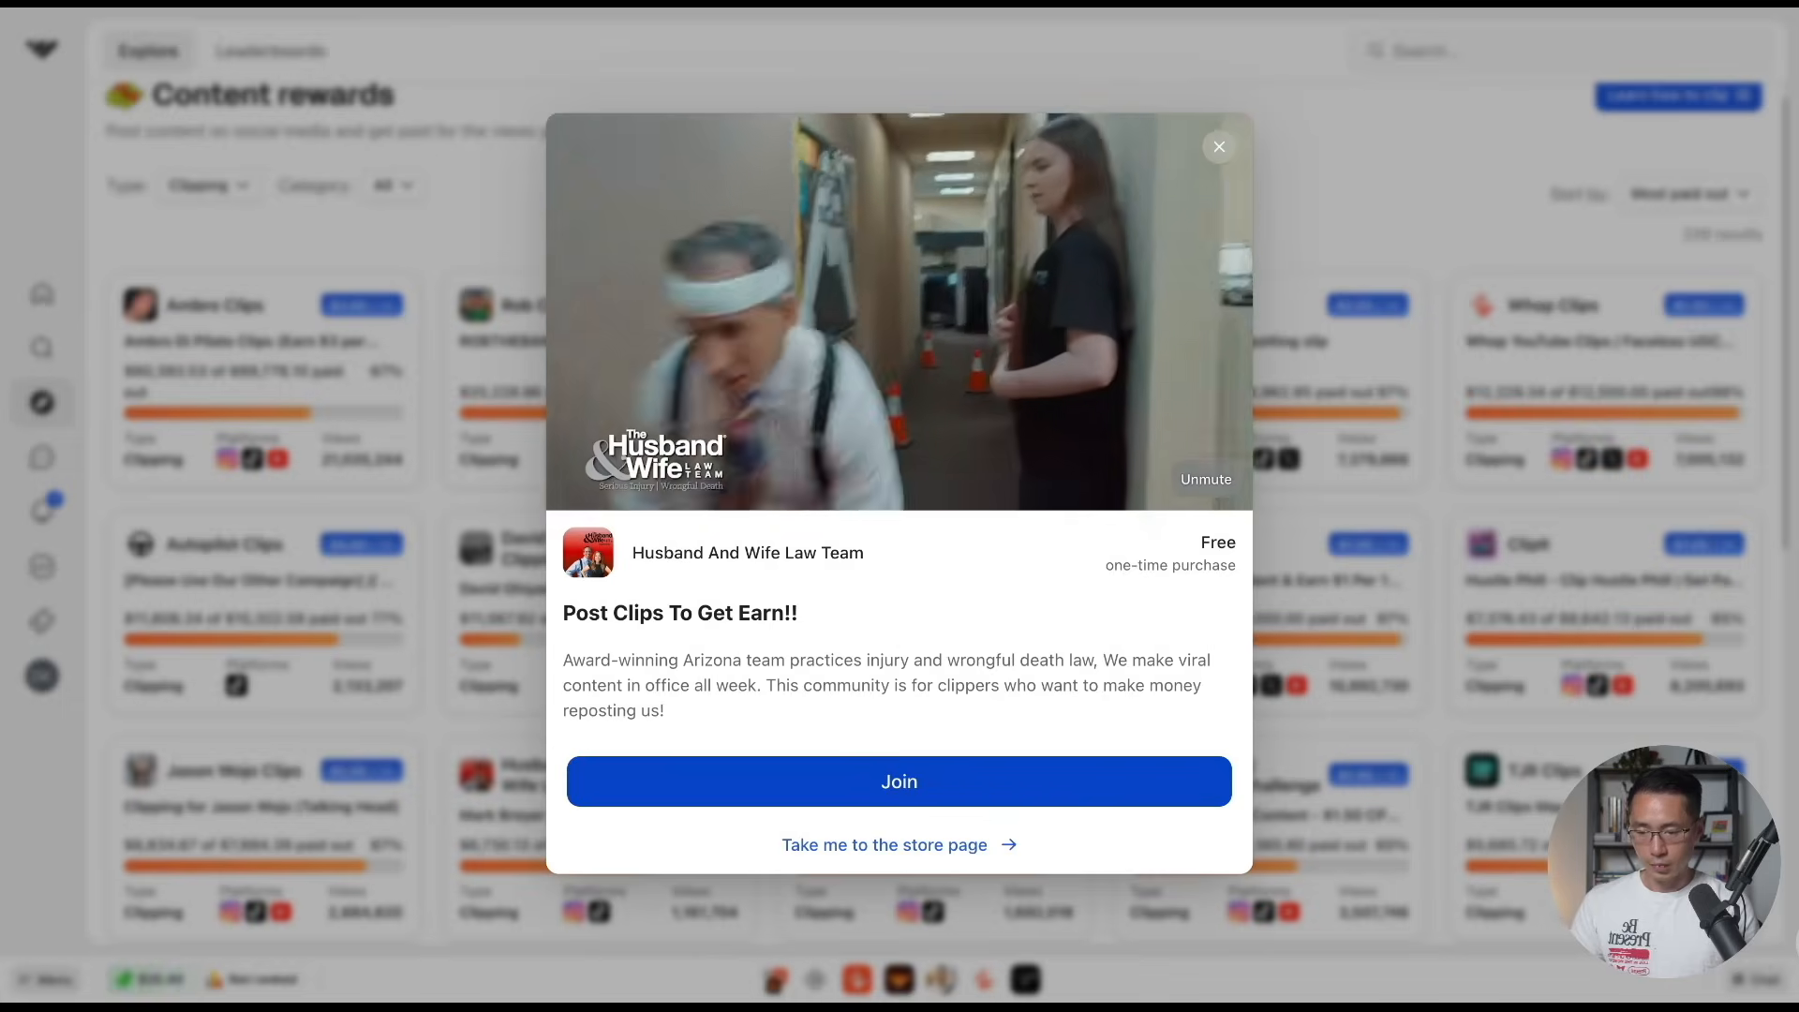
pyautogui.click(975, 799)
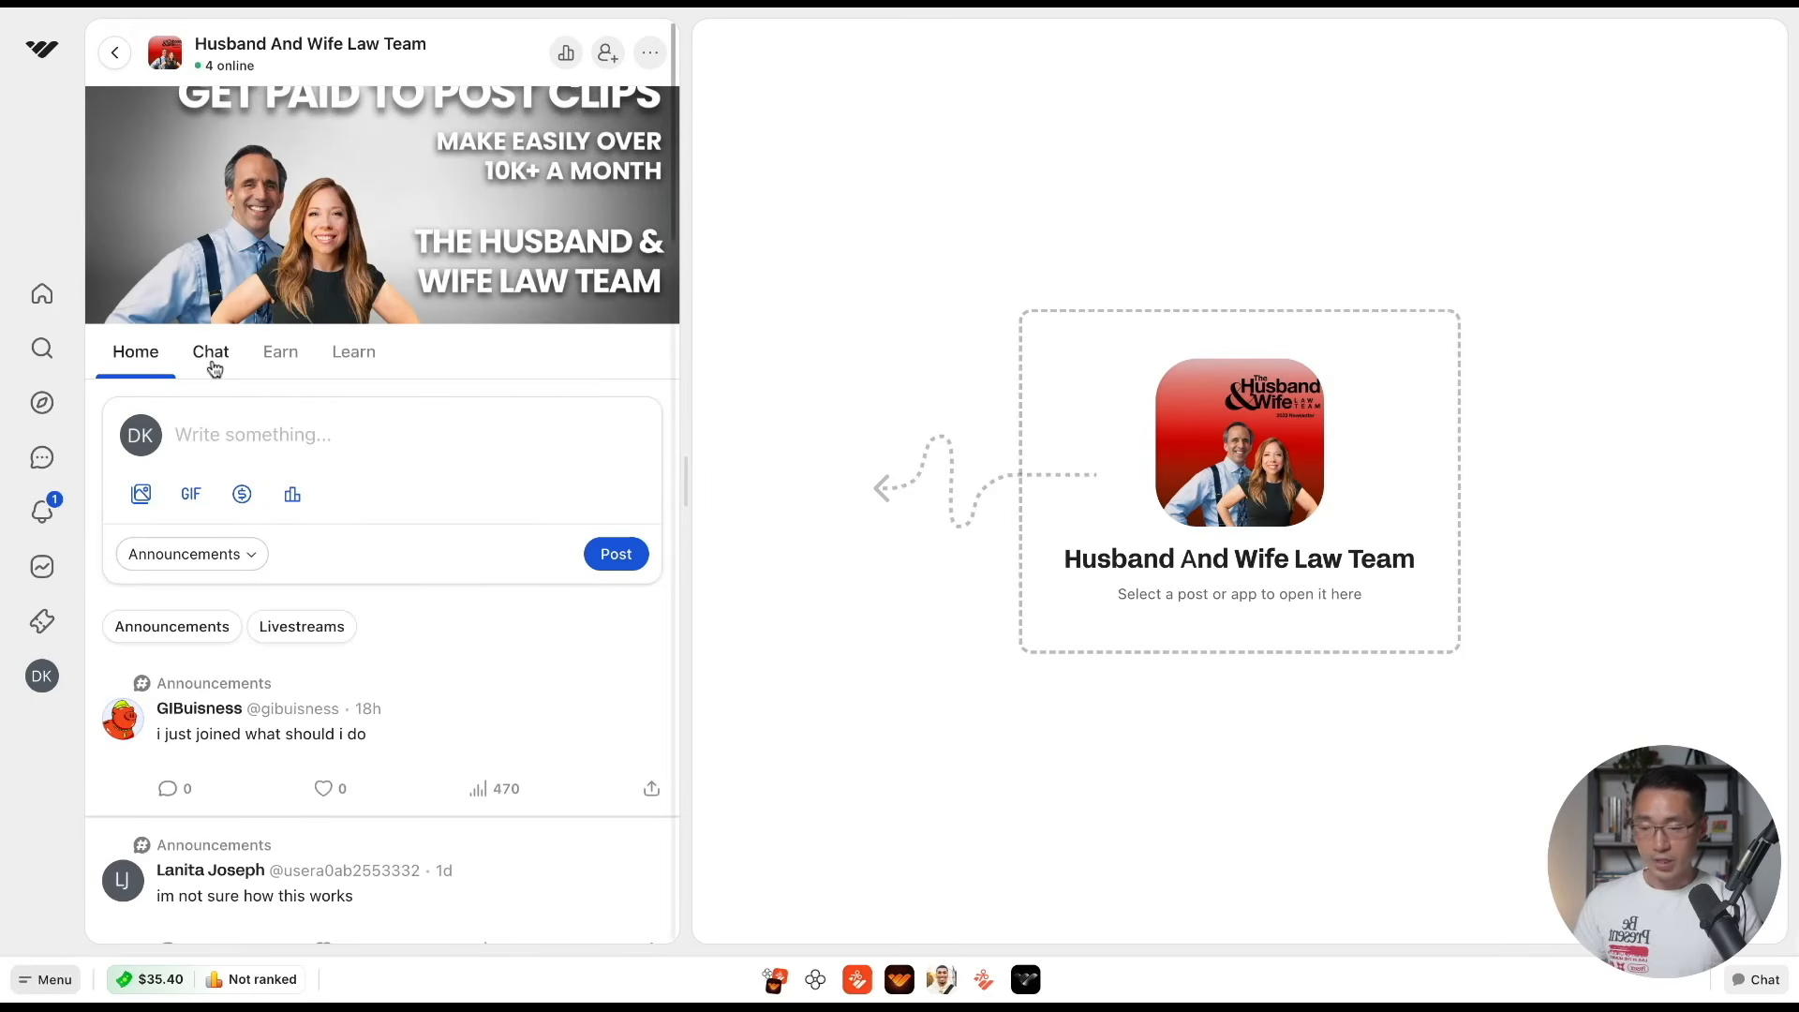
# Check the community's chat and course sections, and open the details of its active $5.00 / 1K clipping campaign
pyautogui.click(205, 369)
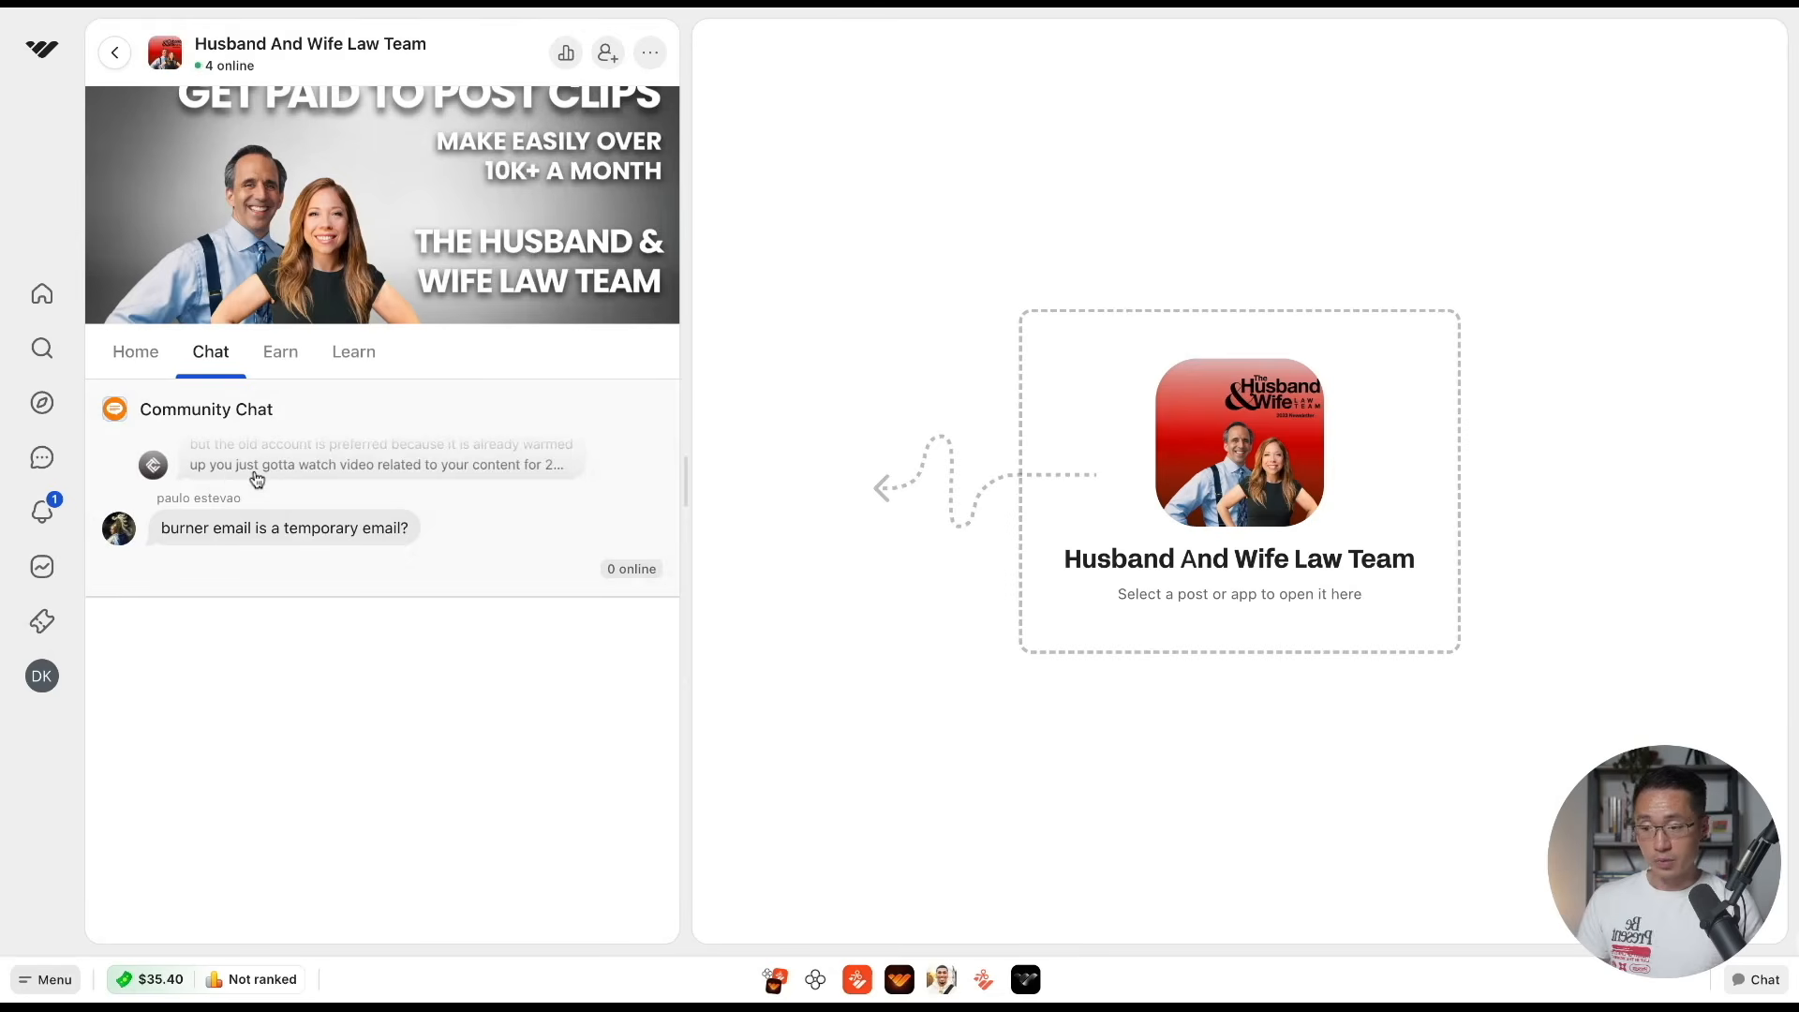
pyautogui.click(361, 360)
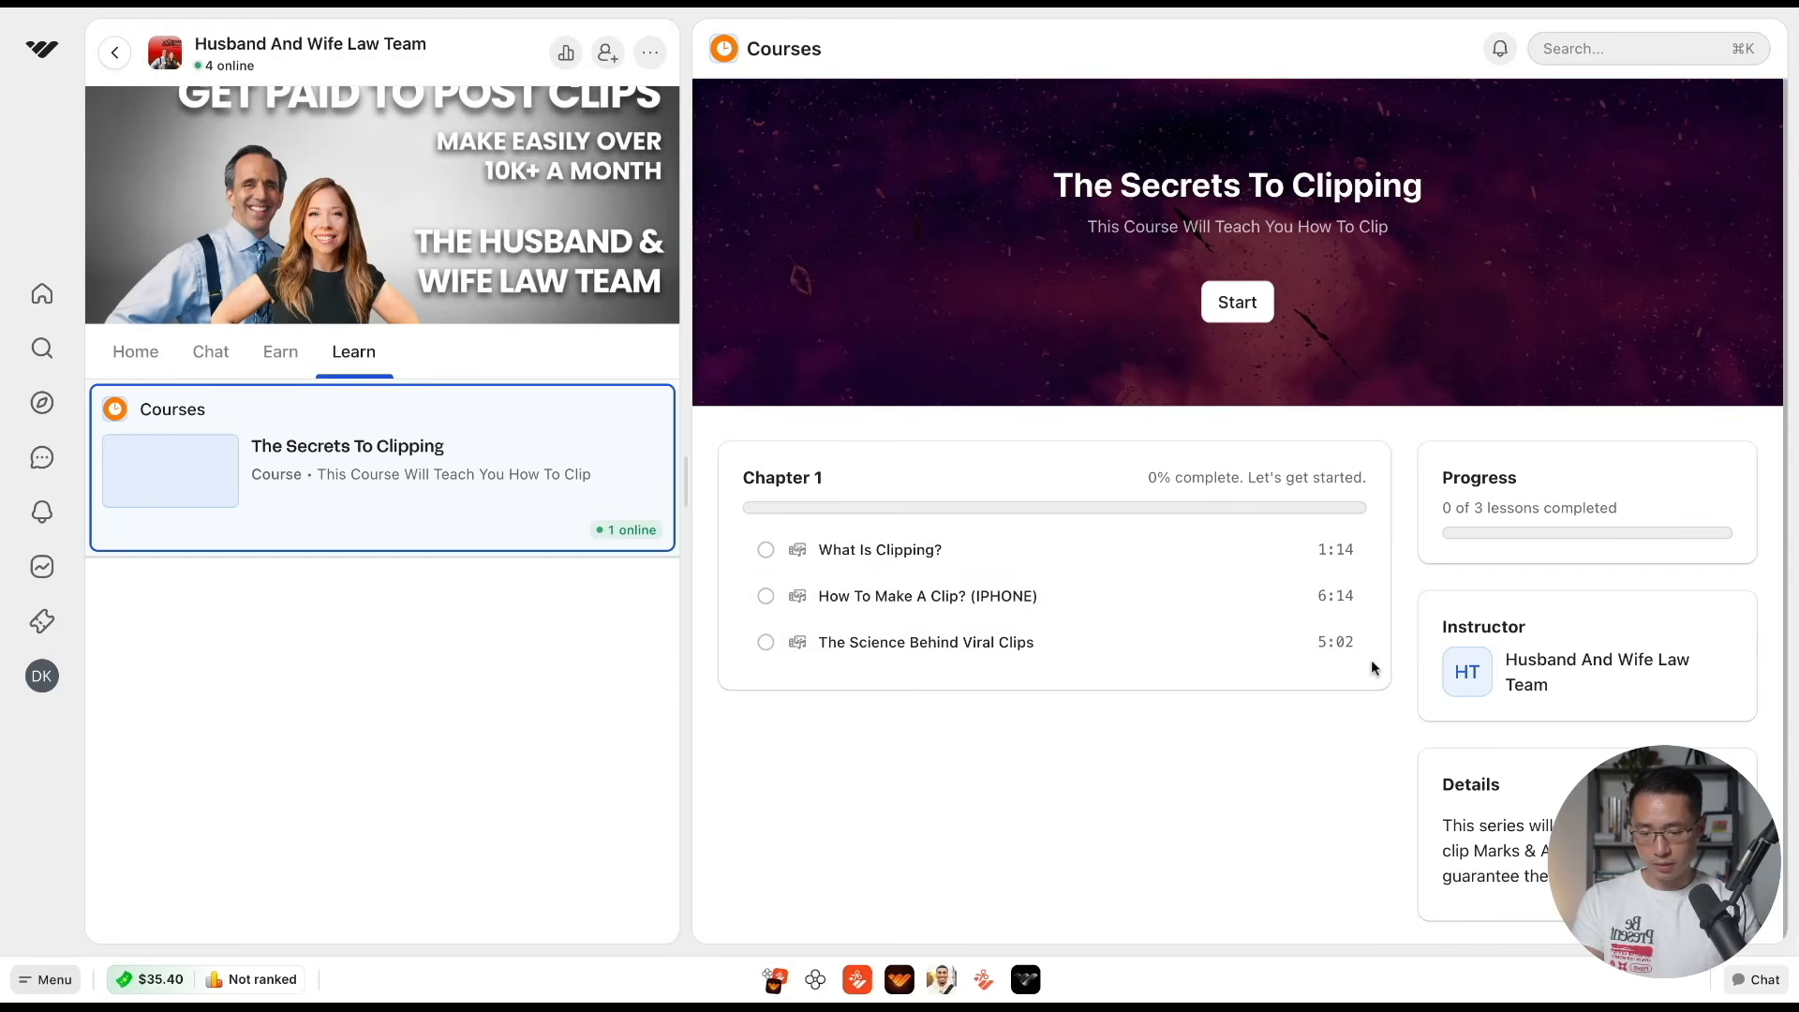
pyautogui.click(281, 362)
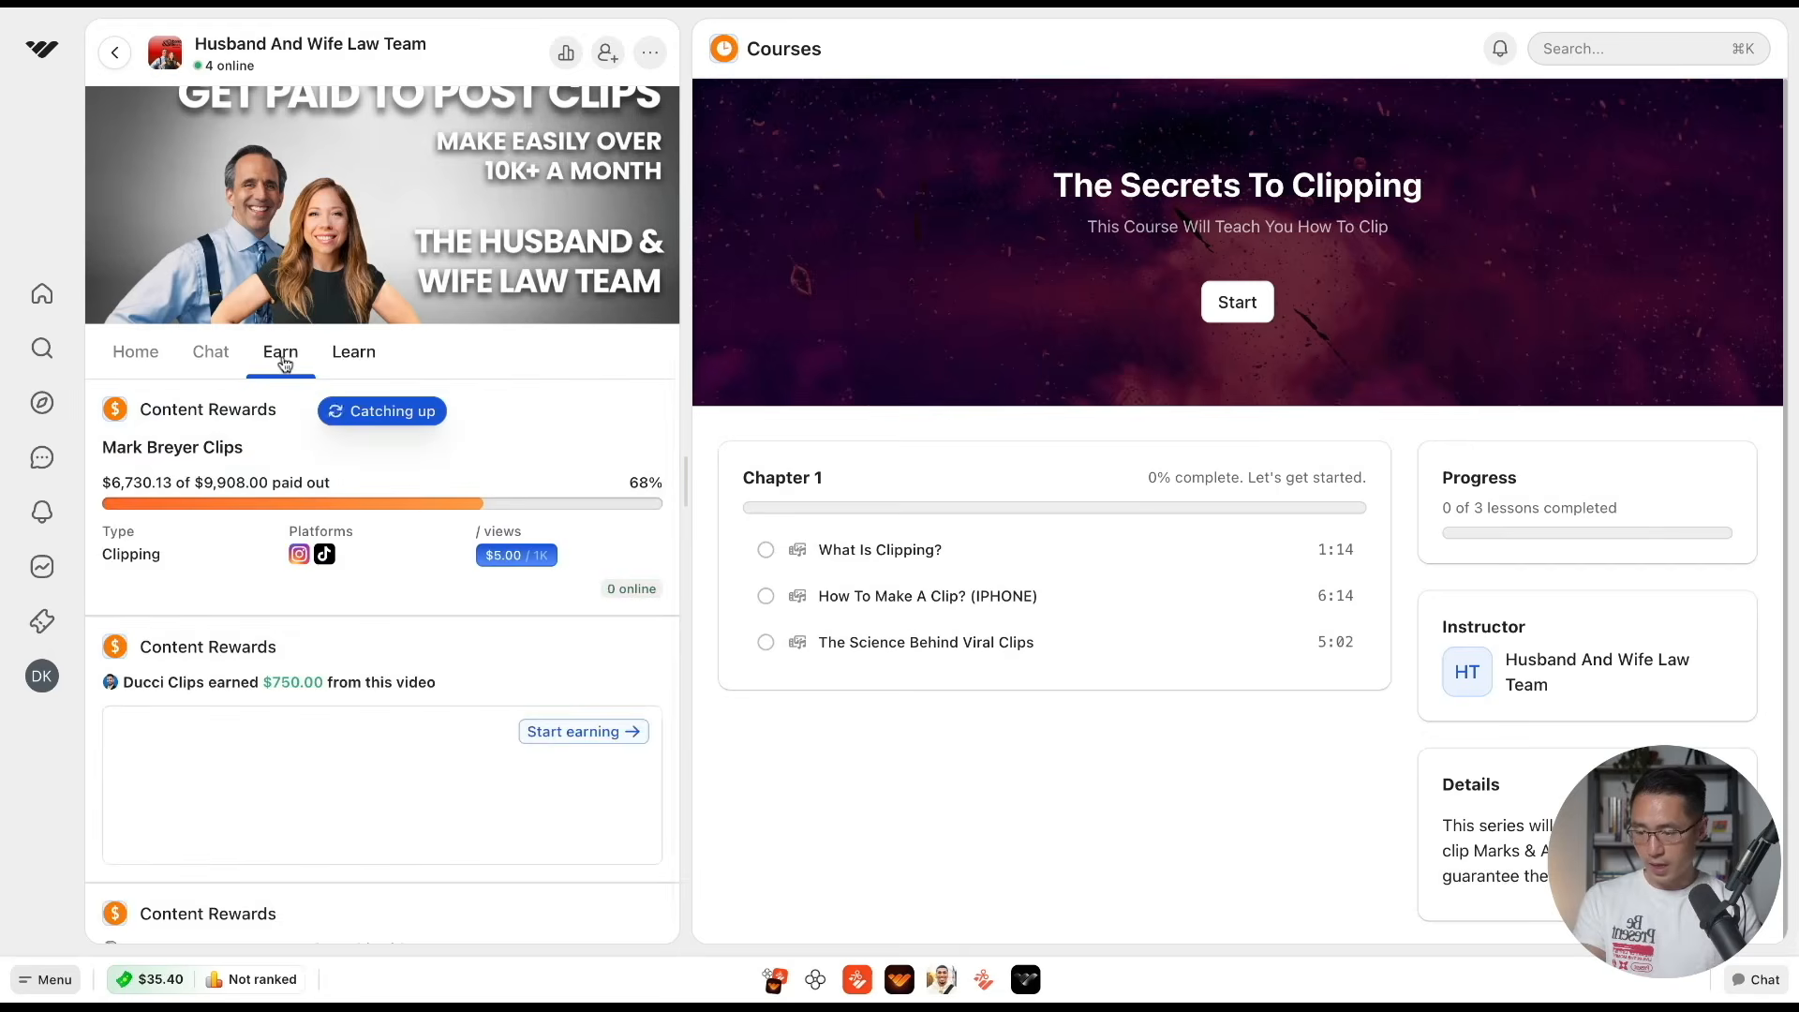
pyautogui.click(312, 448)
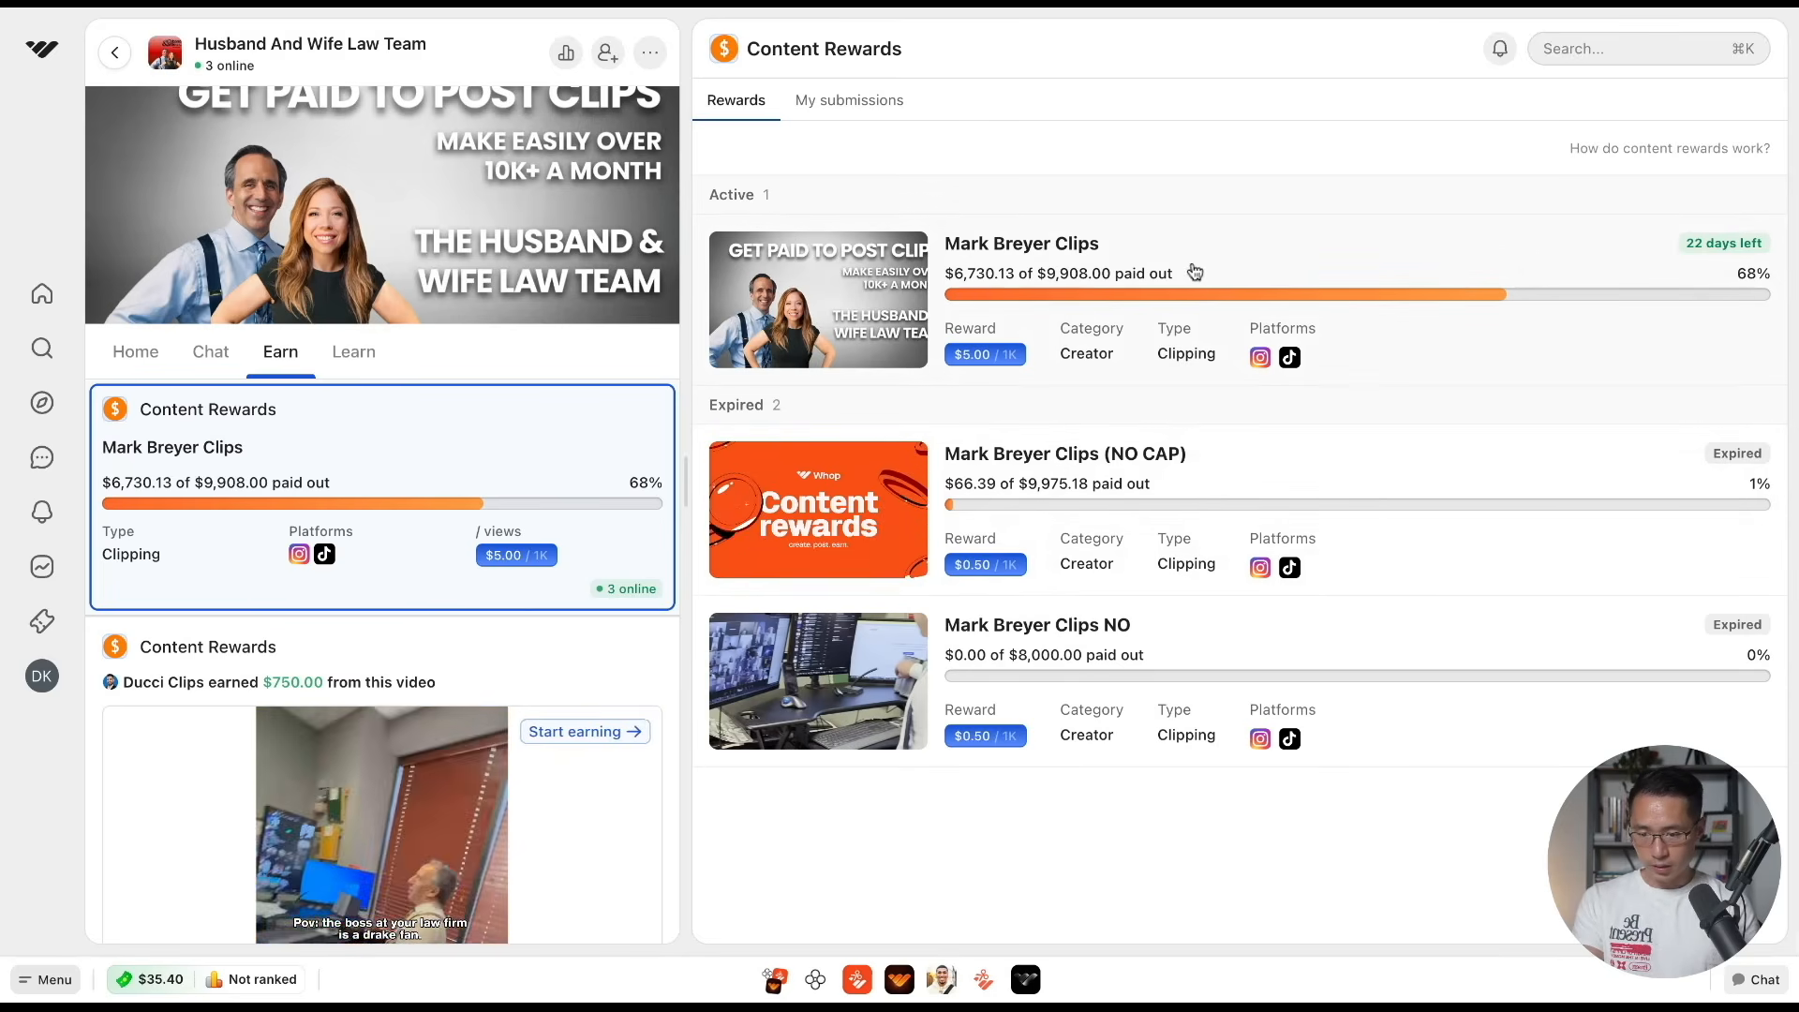
pyautogui.click(1124, 258)
pyautogui.scroll(-3, 843, 525)
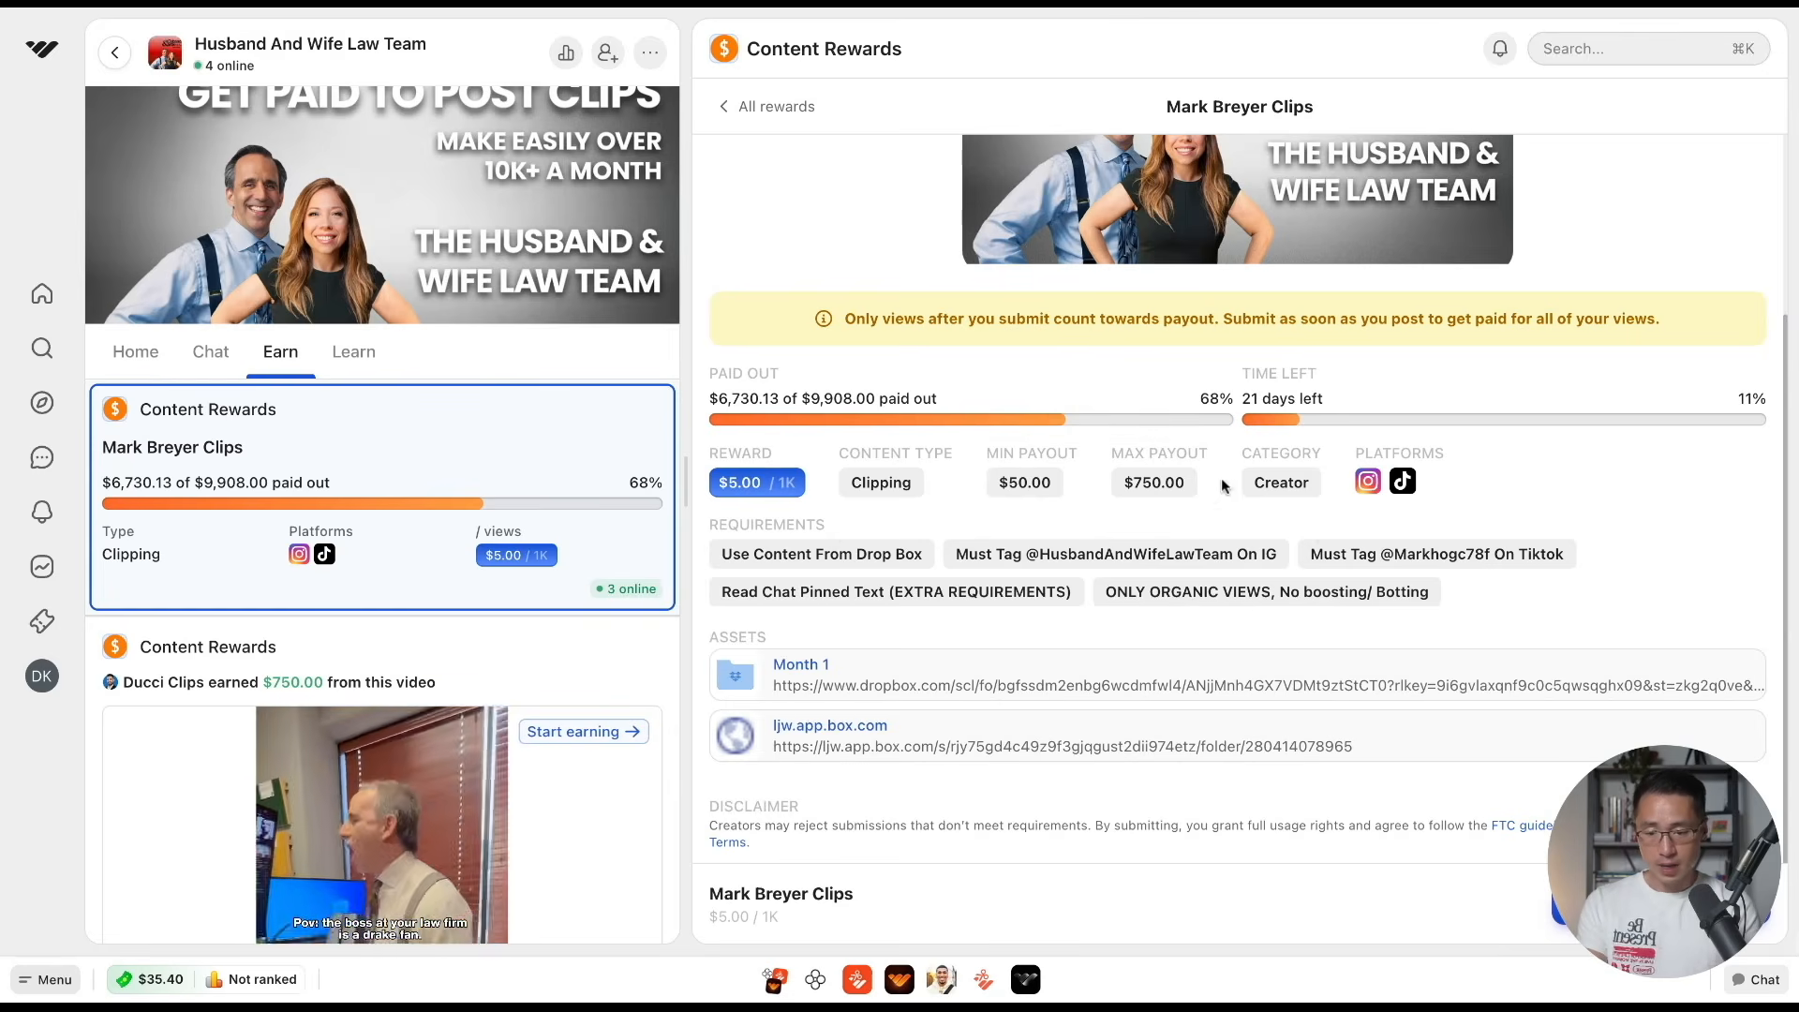
# Review the campaign's allowed platforms and its requirements on content source, Instagram and TikTok tags, and organic views
pyautogui.moveTo(1355, 455); pyautogui.dragTo(1446, 454)
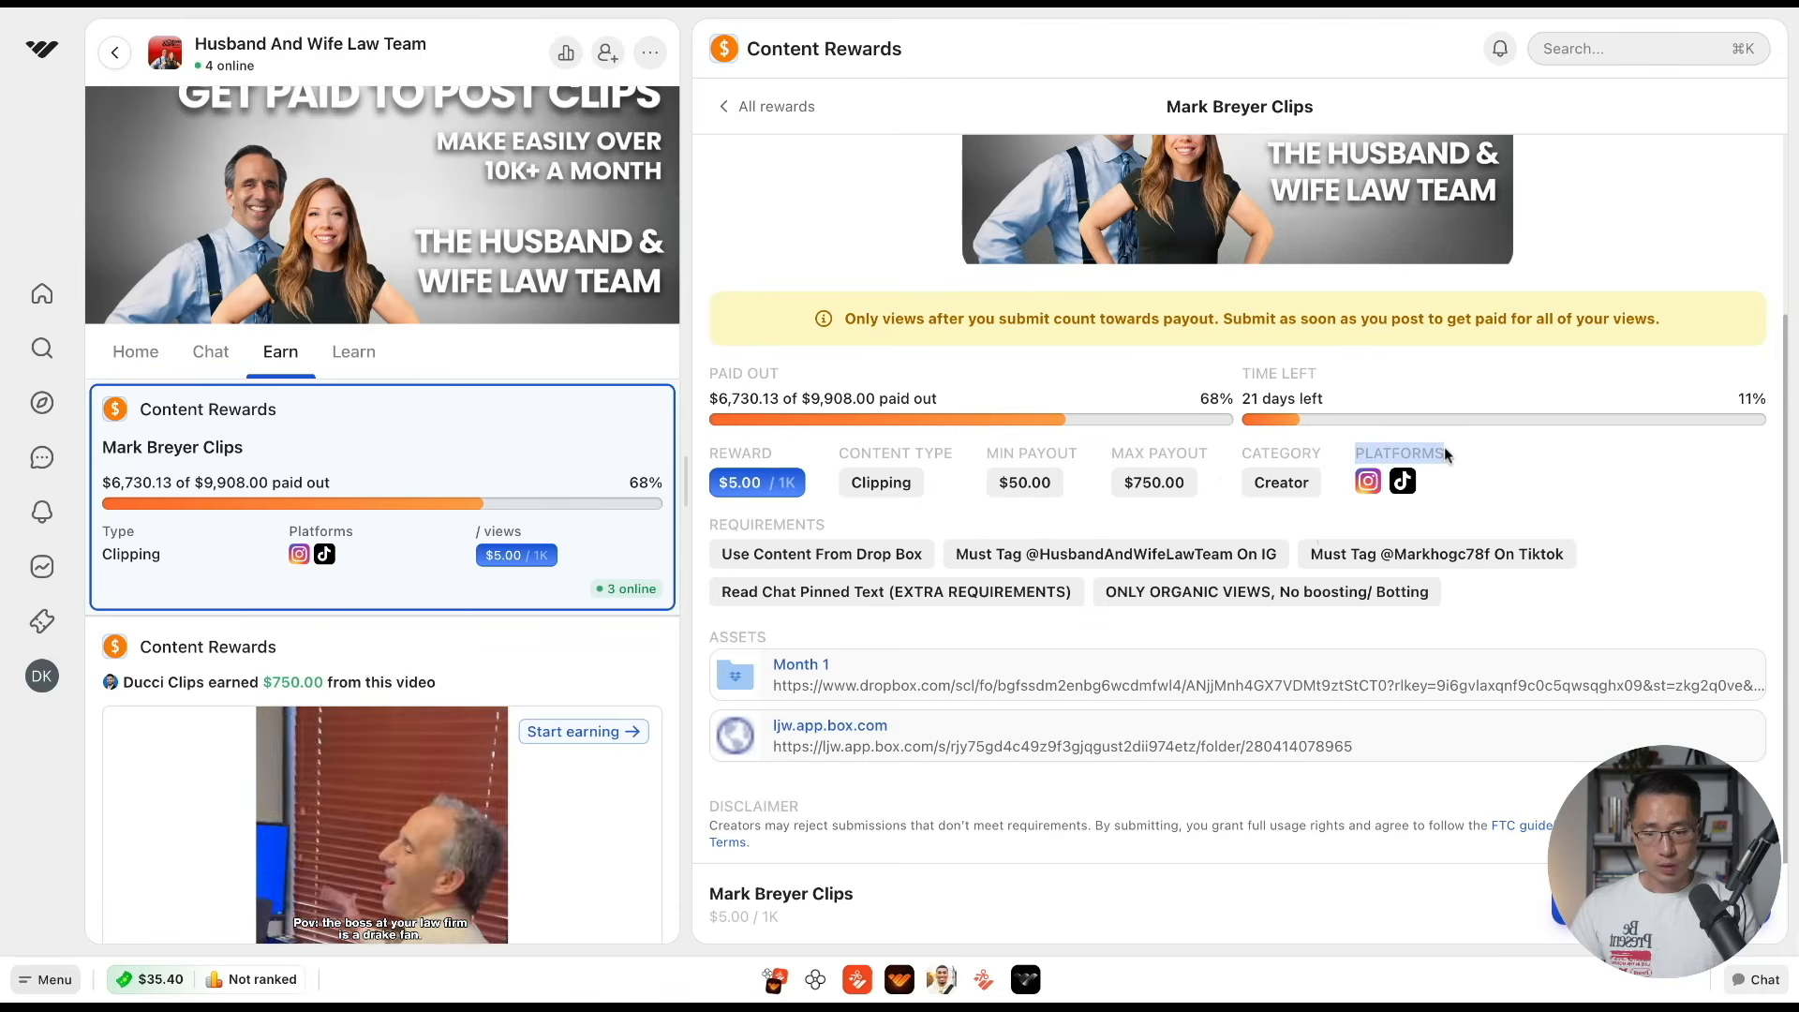
pyautogui.click(1440, 448)
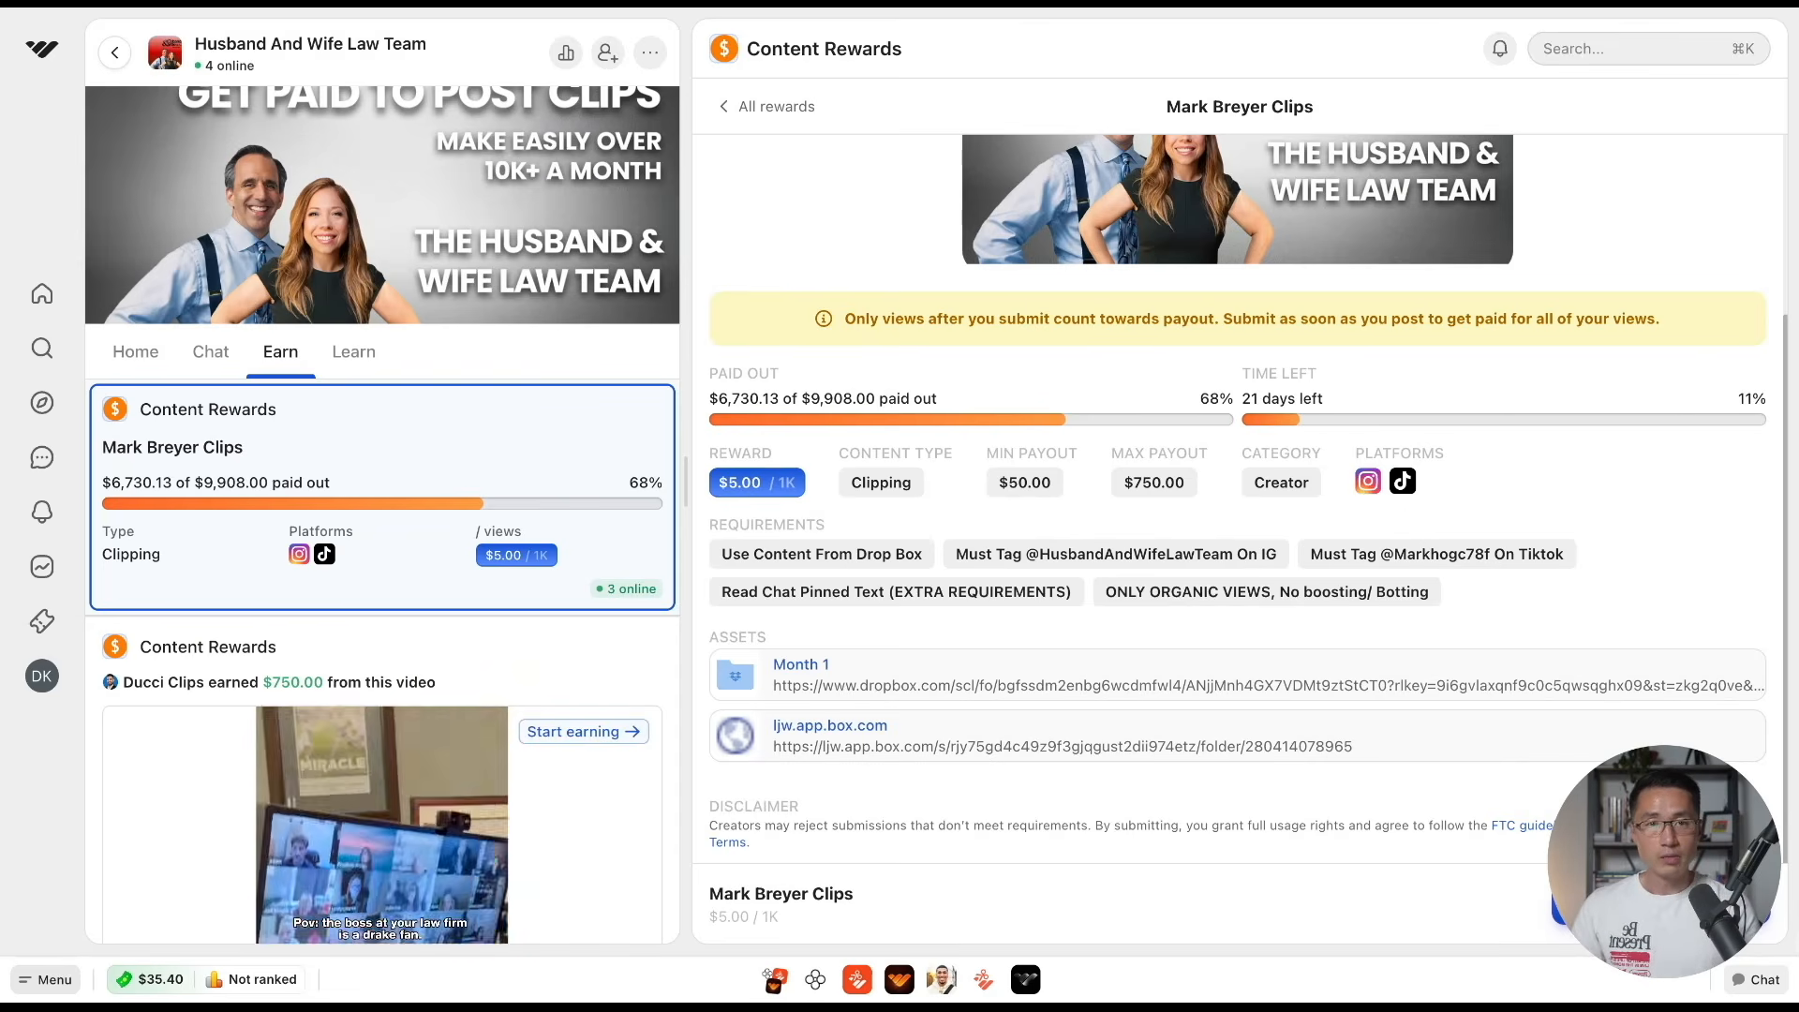
pyautogui.moveTo(828, 525); pyautogui.dragTo(705, 526)
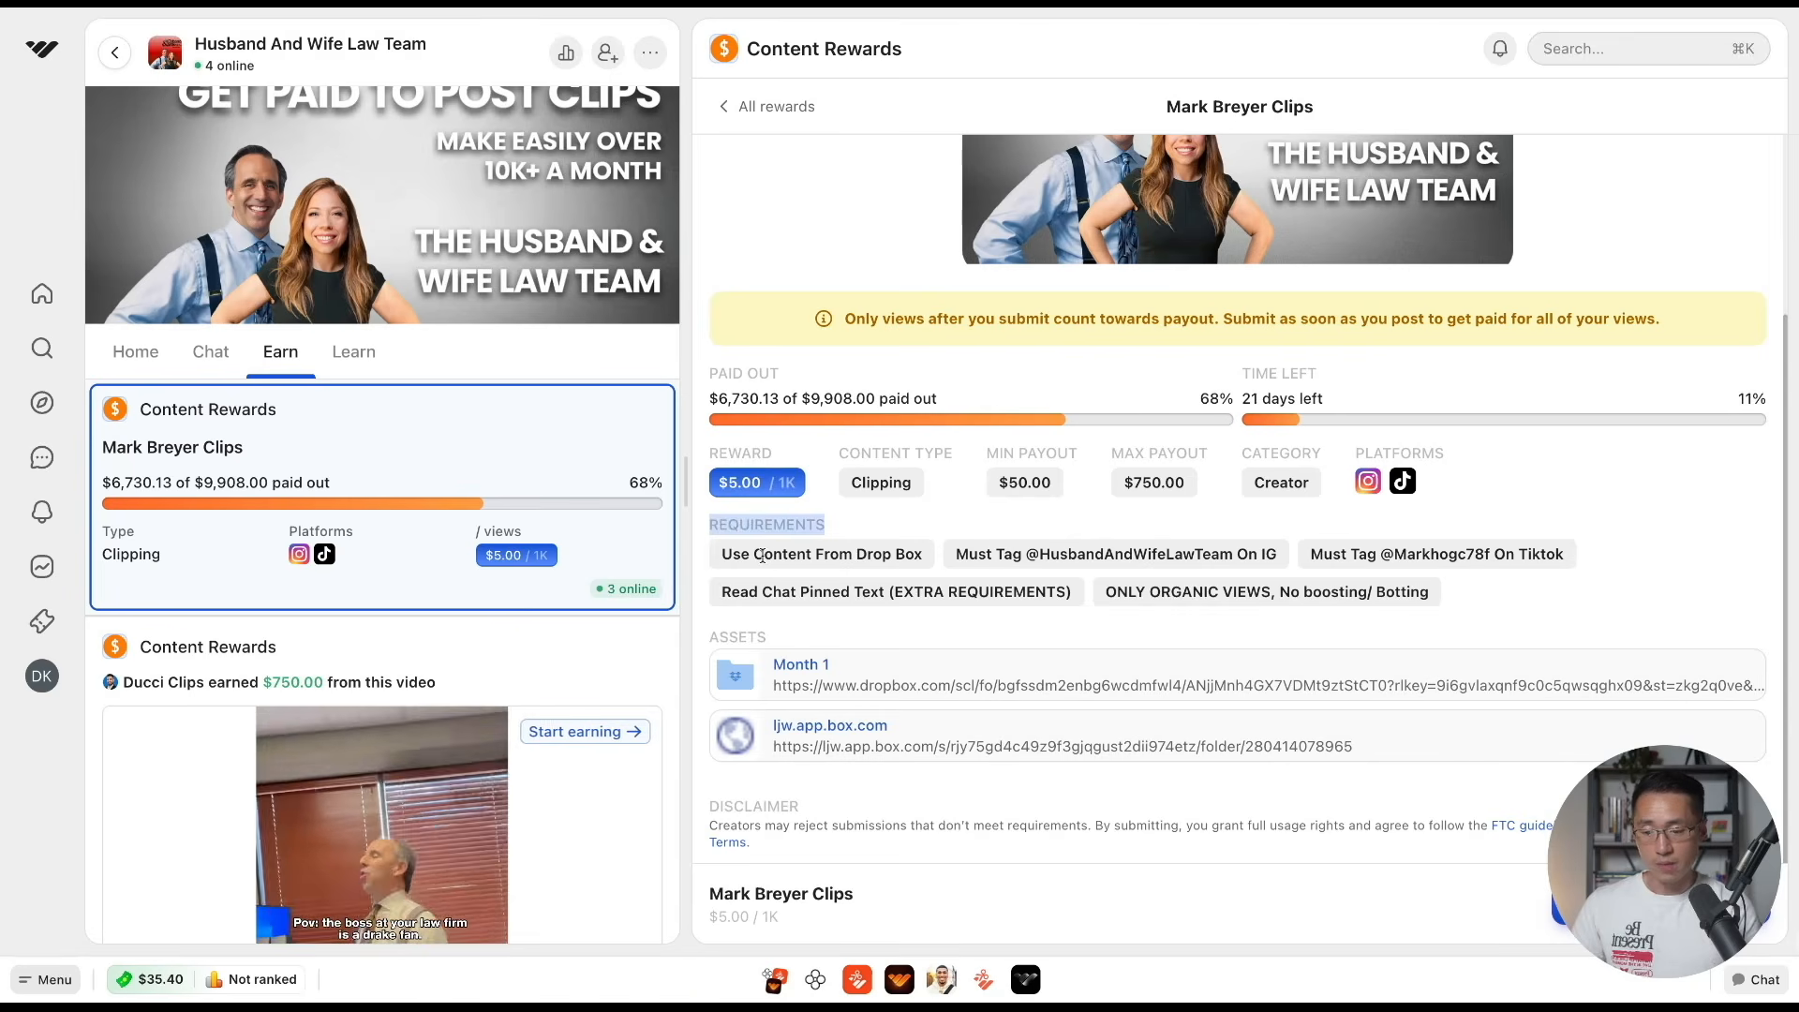
pyautogui.click(764, 557)
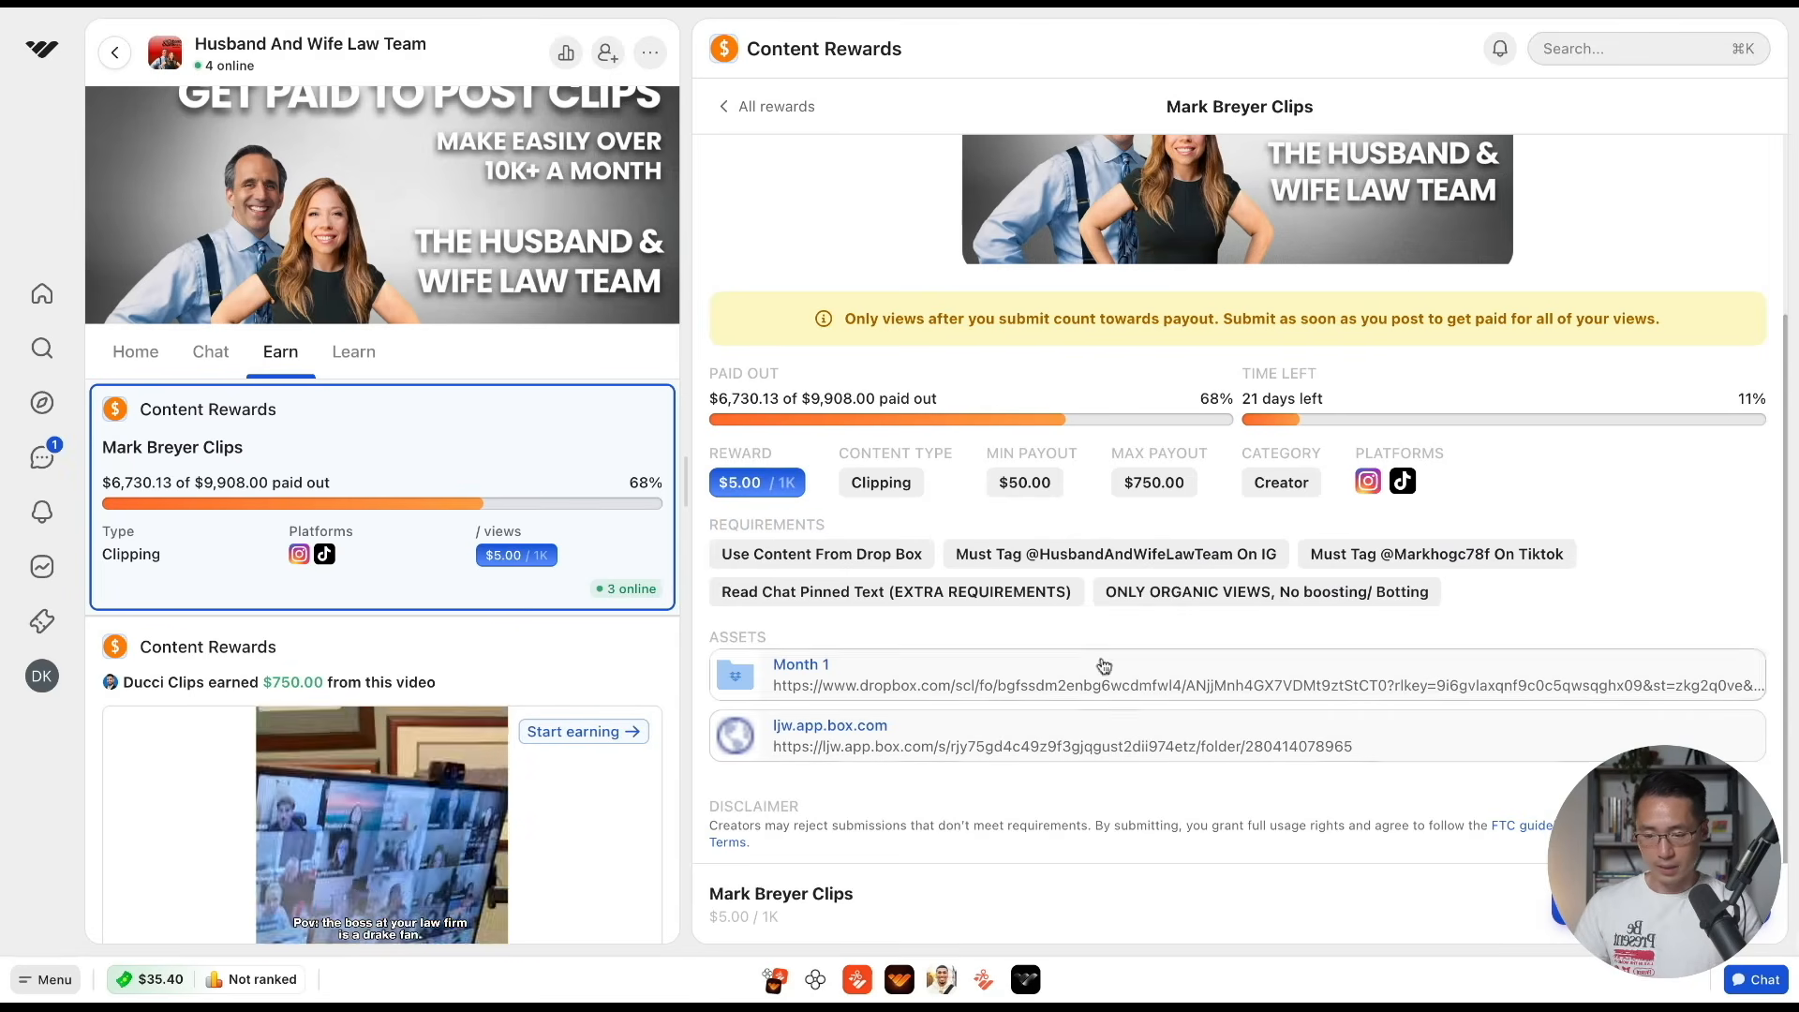
pyautogui.moveTo(1032, 556); pyautogui.dragTo(1235, 556)
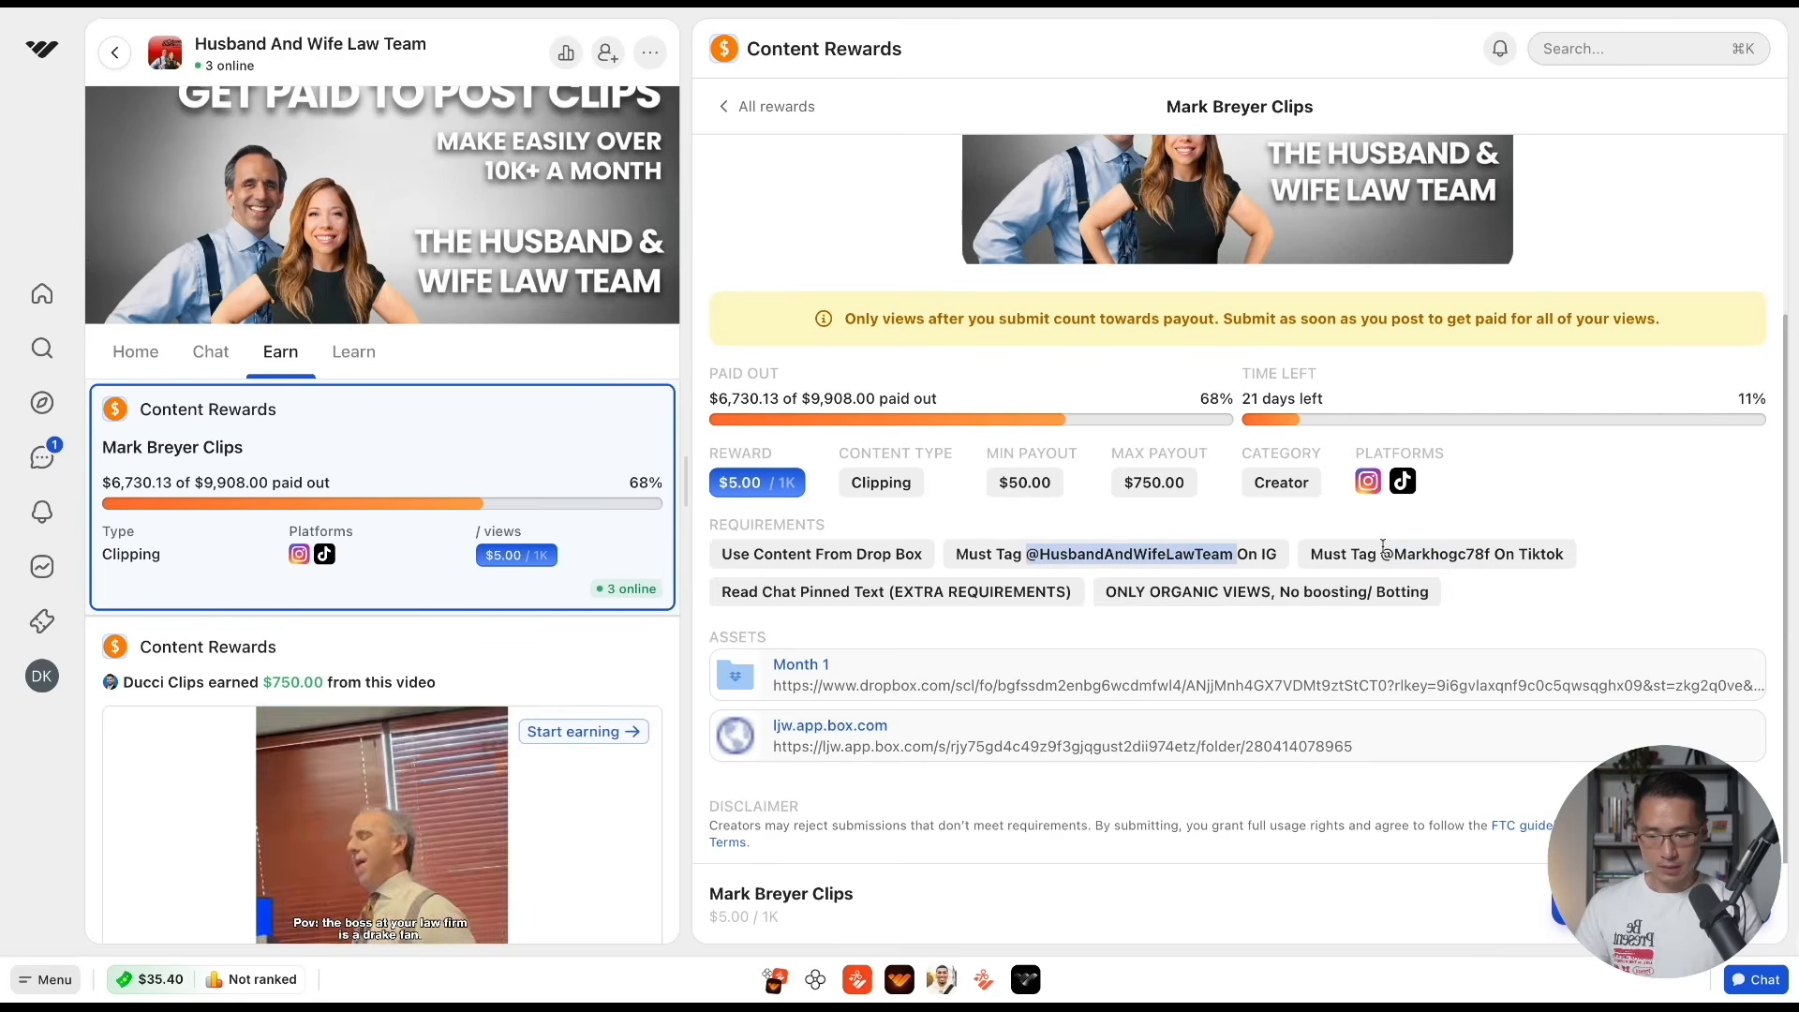
pyautogui.click(1386, 549)
pyautogui.moveTo(1388, 548); pyautogui.dragTo(1503, 553)
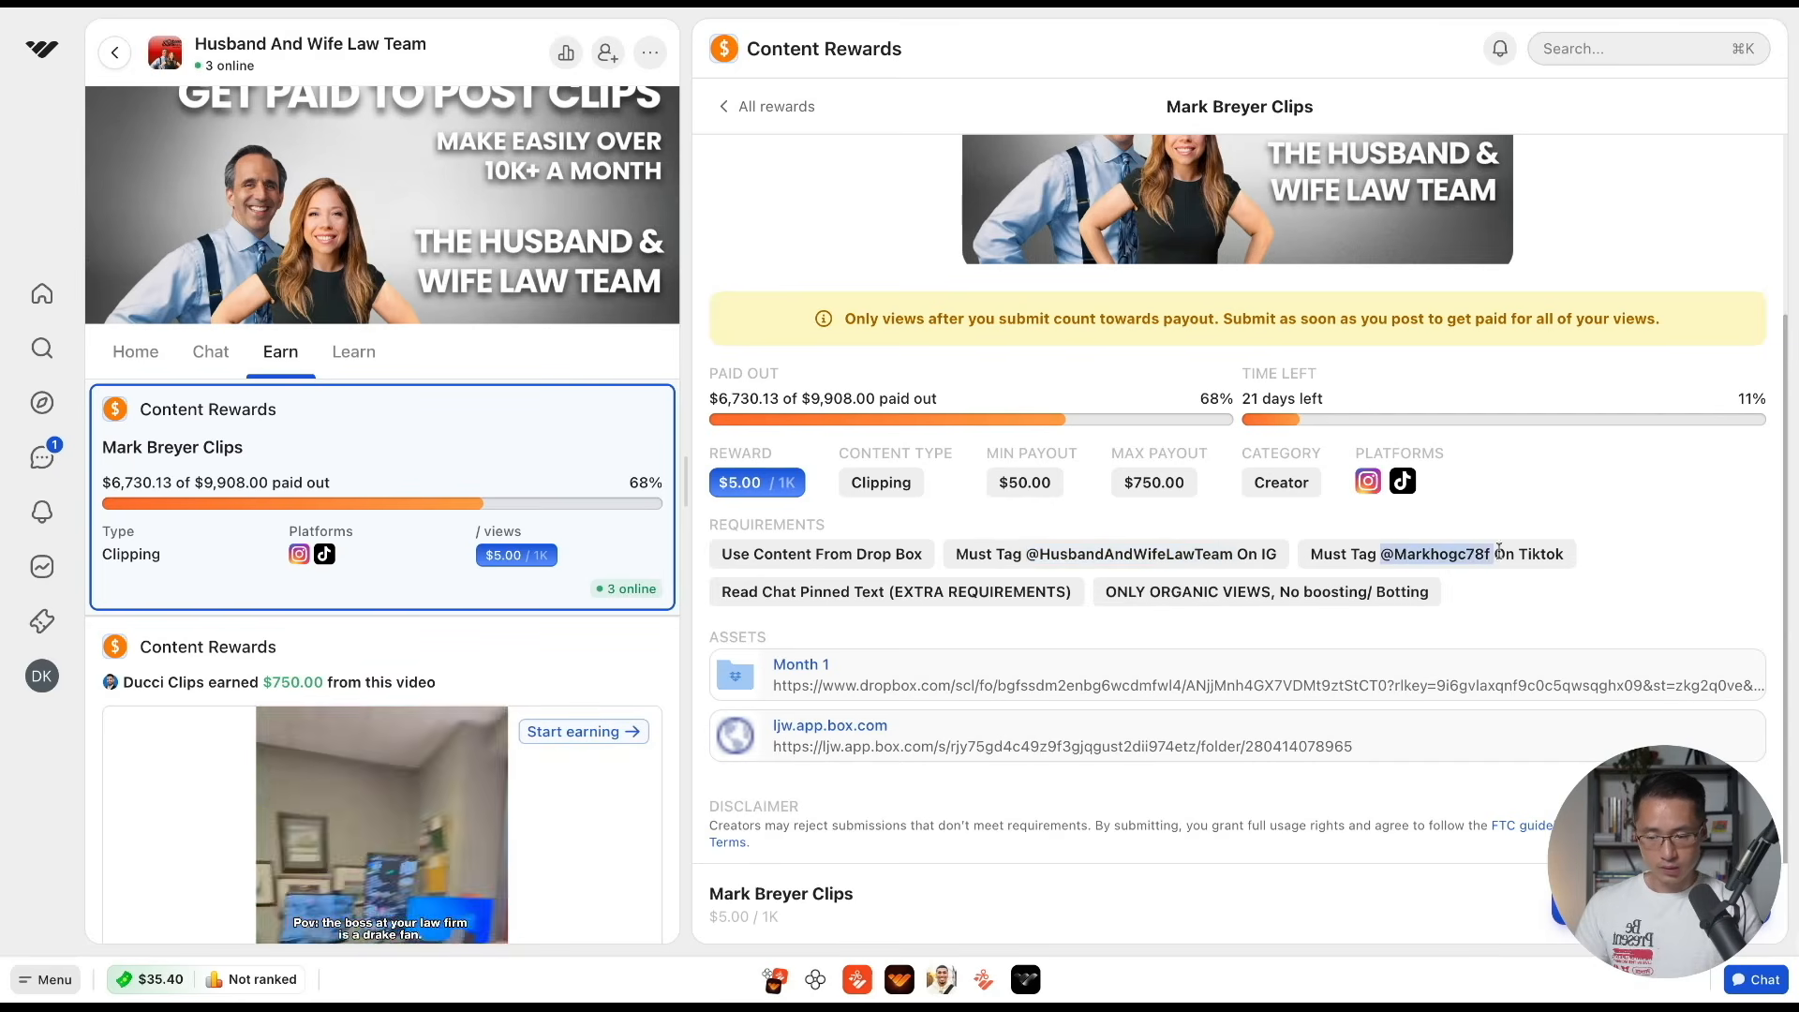
pyautogui.click(766, 619)
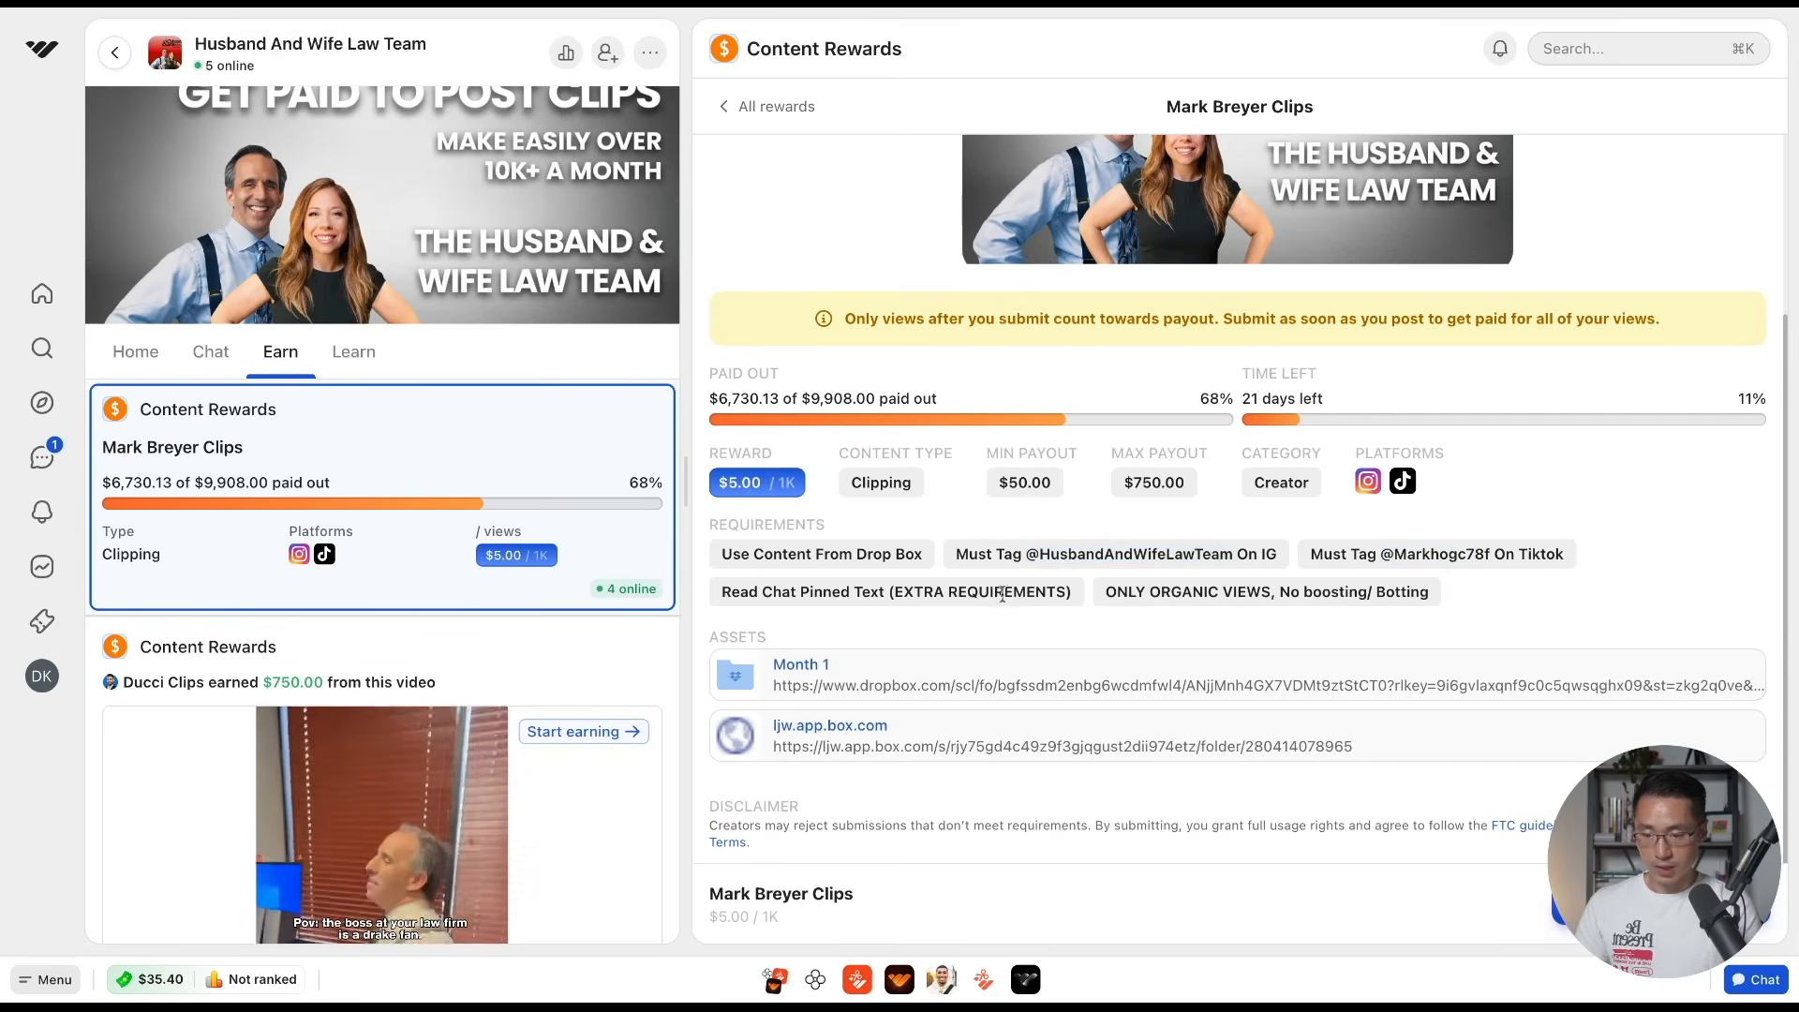
pyautogui.moveTo(1102, 598); pyautogui.dragTo(1423, 583)
pyautogui.click(1448, 595)
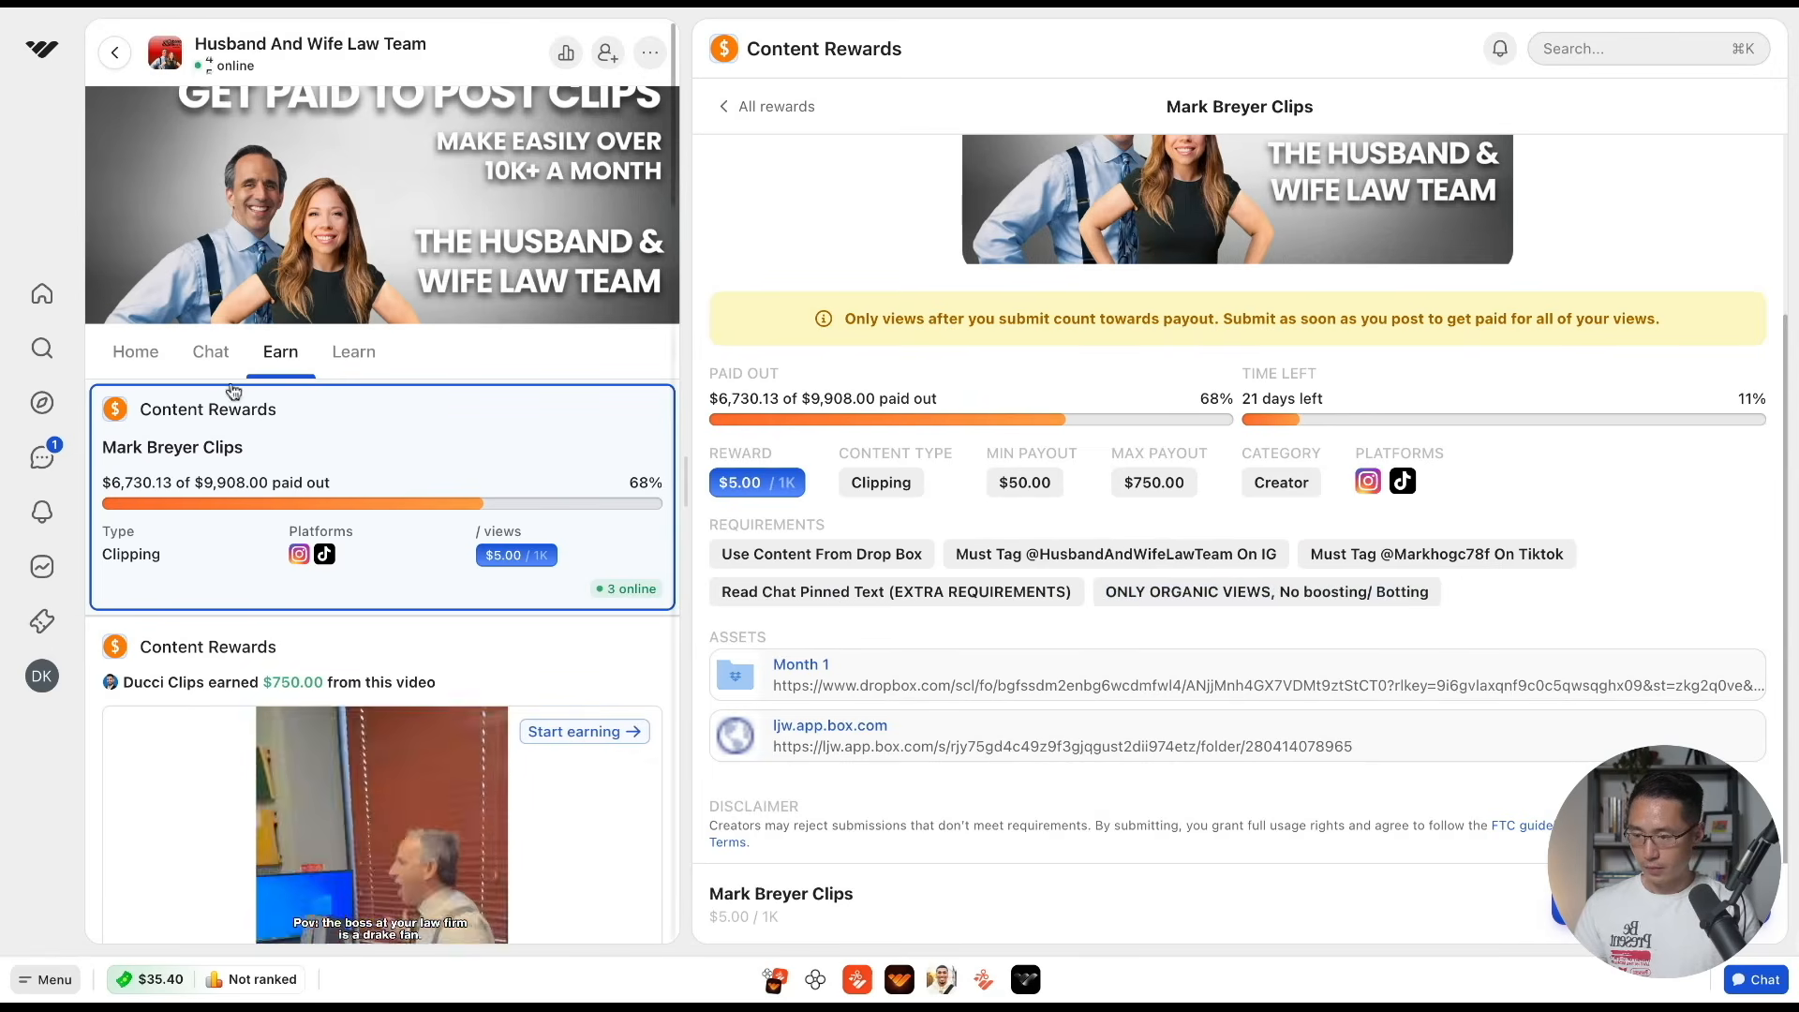
# Read the pinned campaign breakdown in the Community Chat for the extra requirements and close it
pyautogui.click(218, 366)
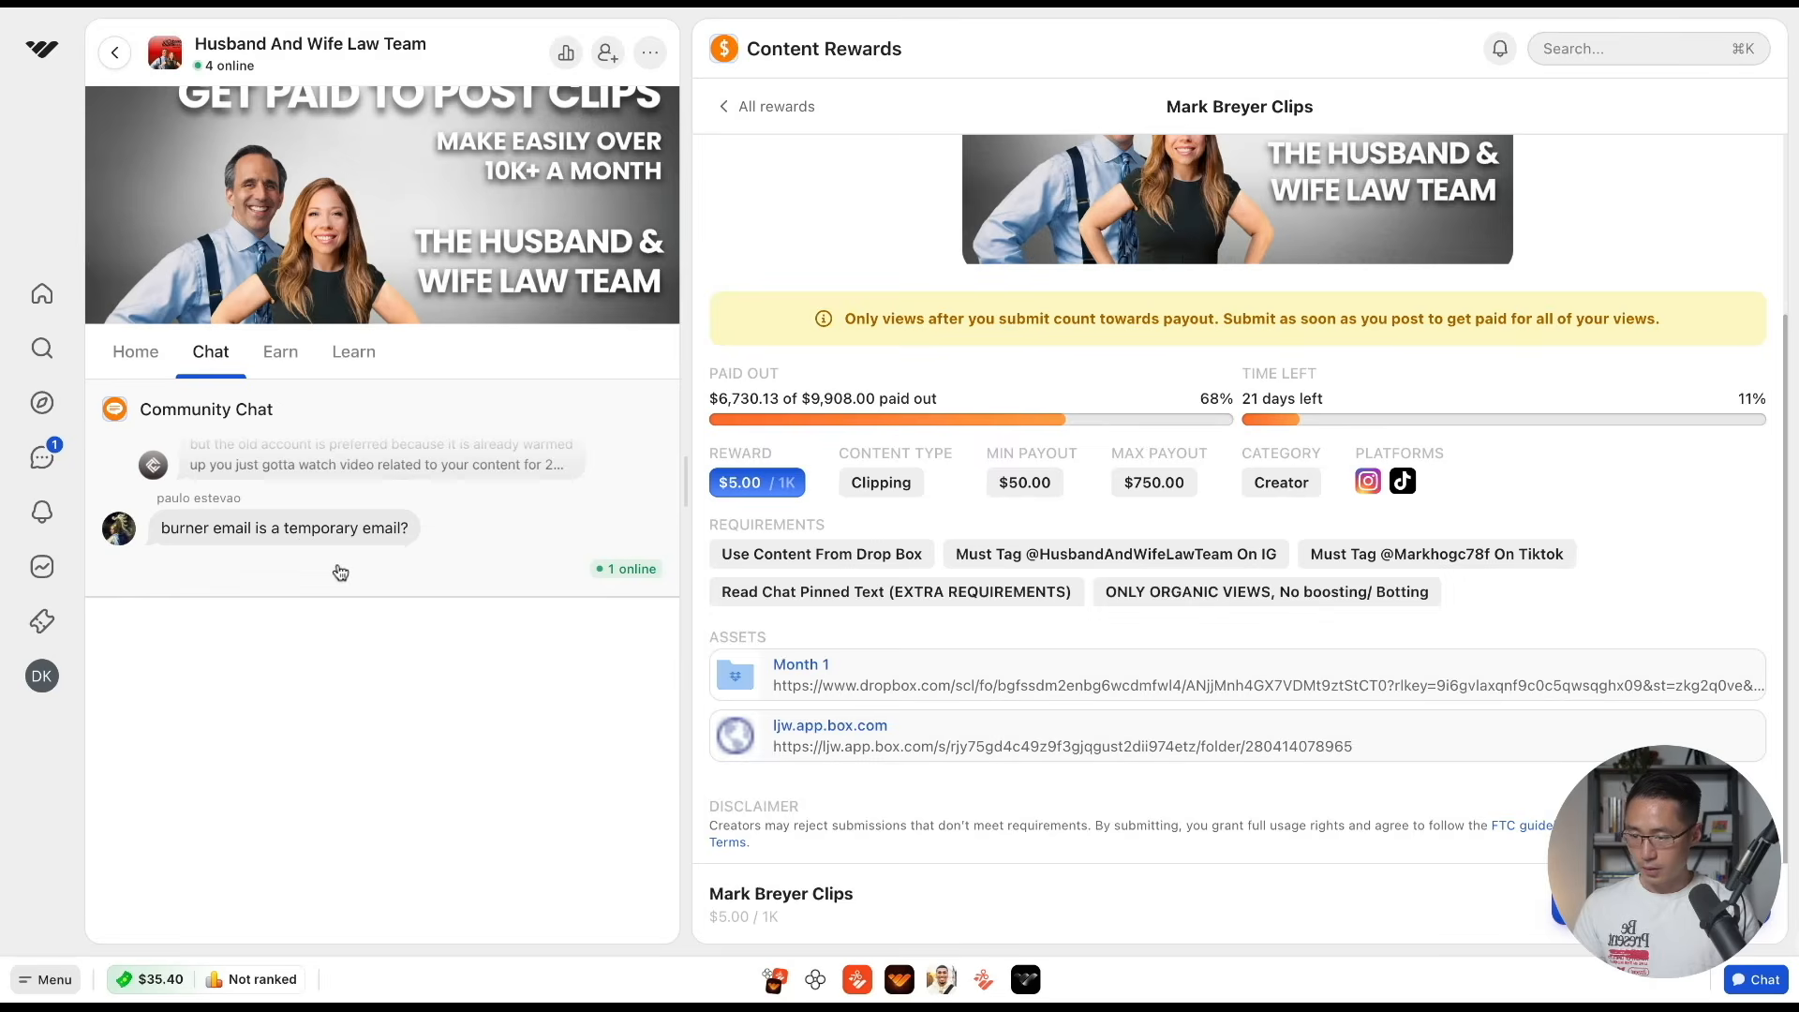
pyautogui.click(341, 572)
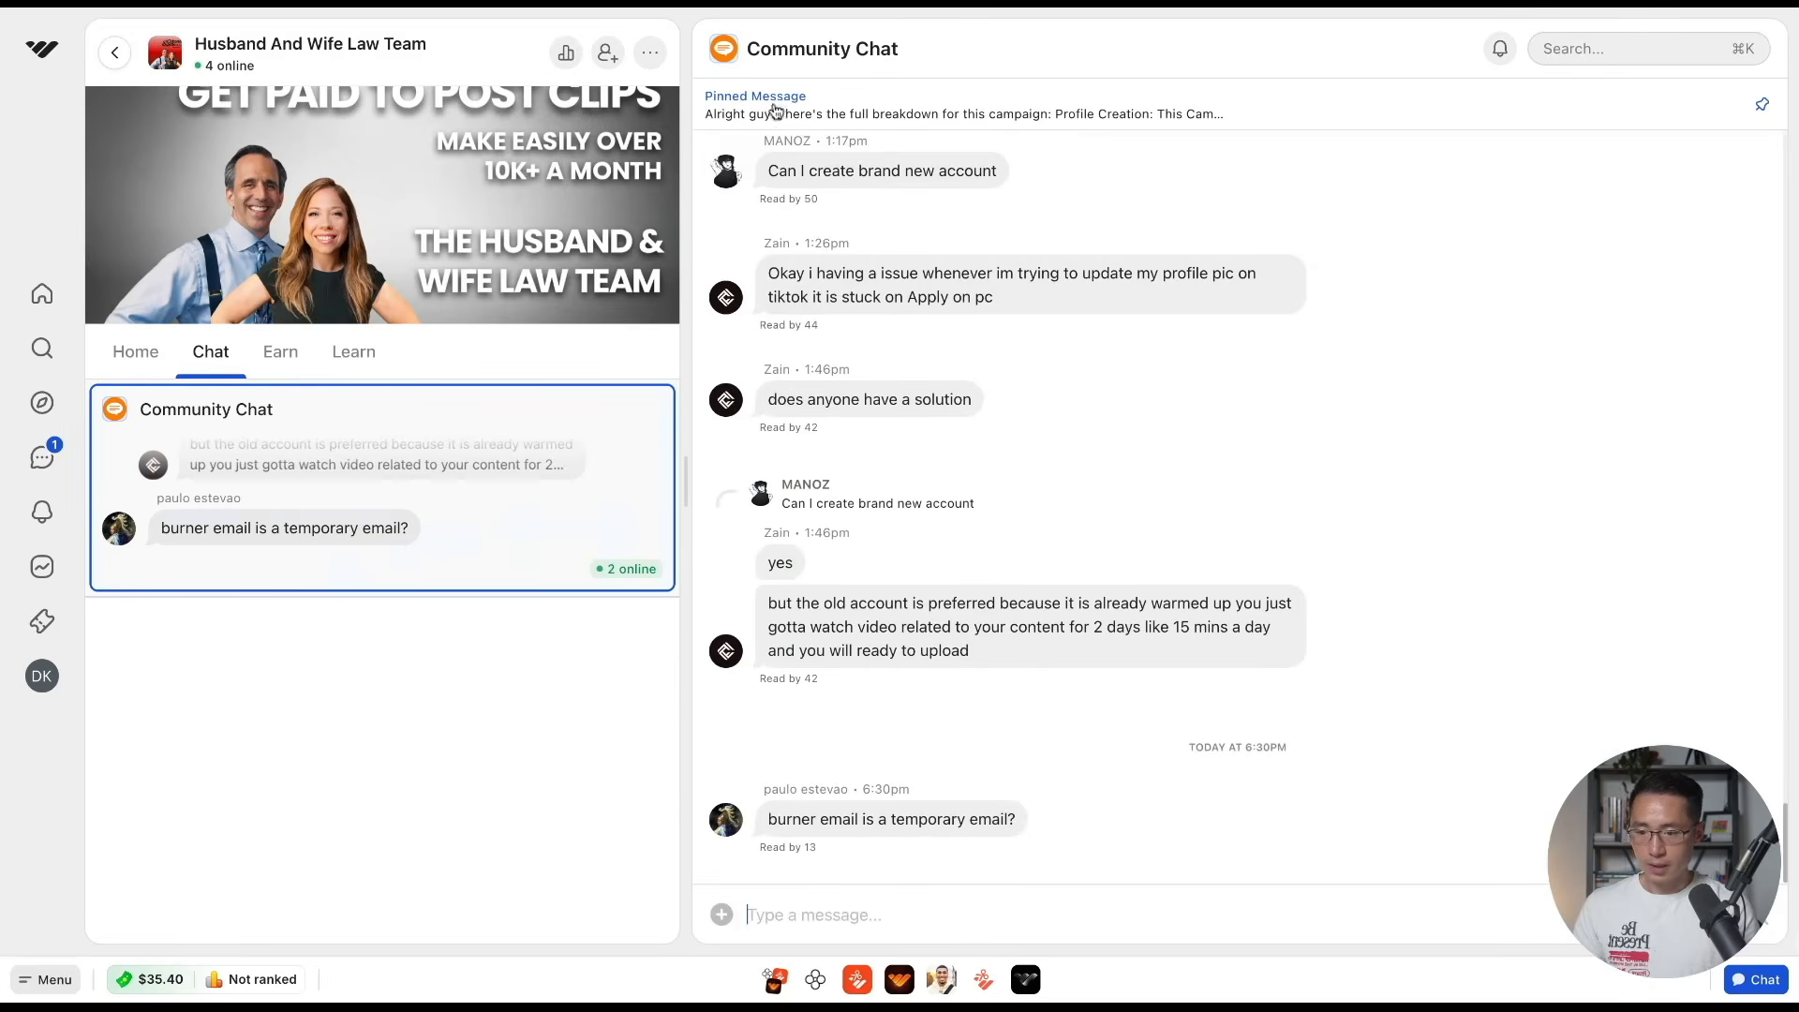
pyautogui.click(774, 111)
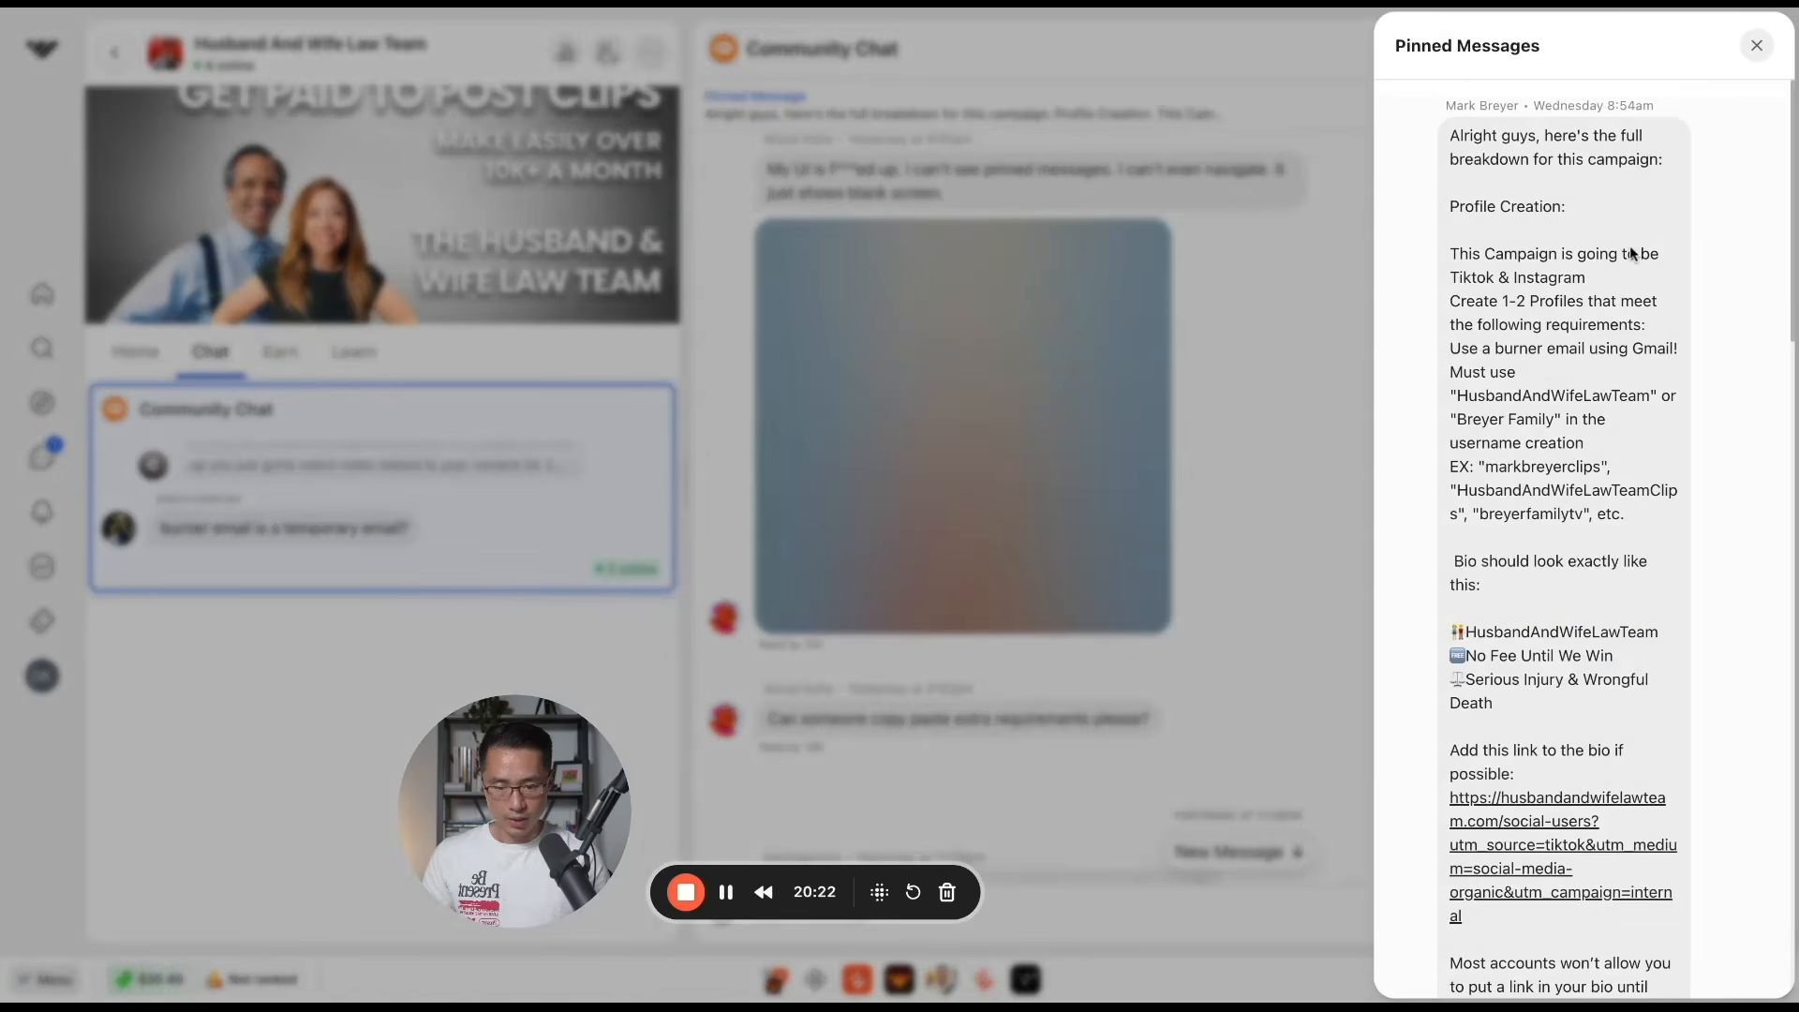
pyautogui.scroll(-2, 1608, 309)
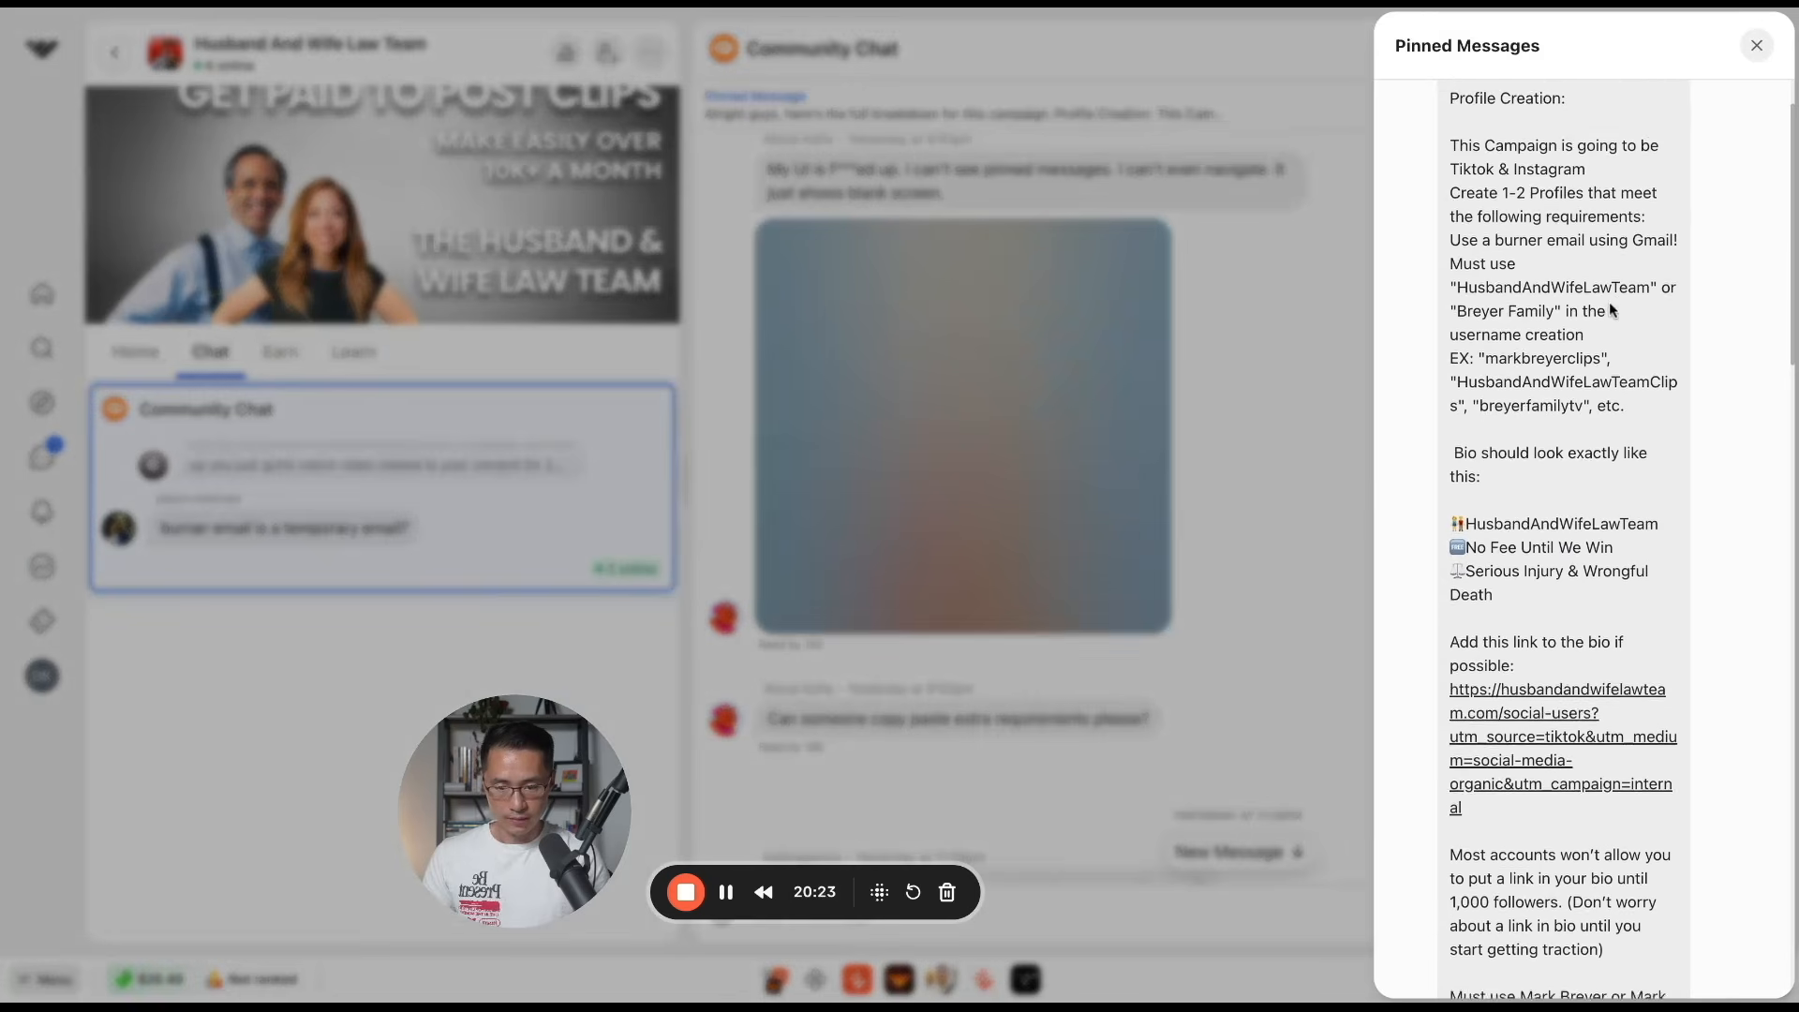
pyautogui.scroll(-5, 1611, 310)
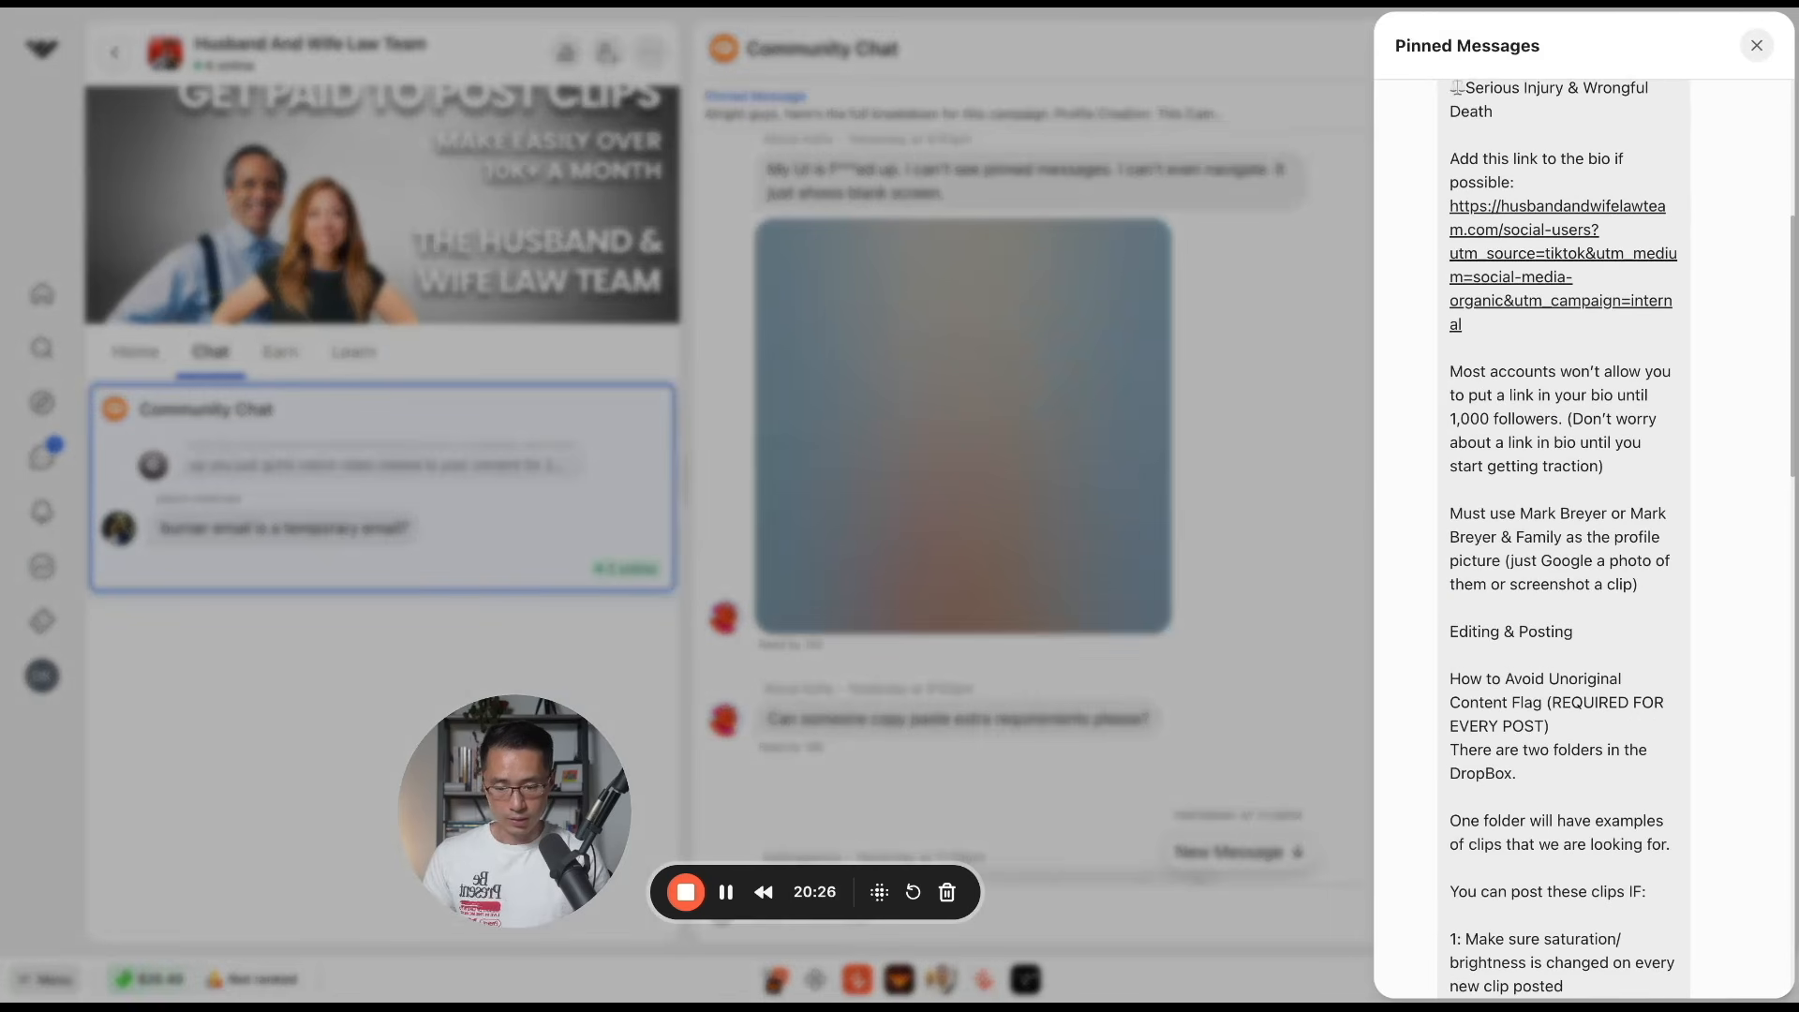
pyautogui.click(1756, 46)
# Return to the community's Earn section and examine the example clips and what their creators earned
pyautogui.click(266, 377)
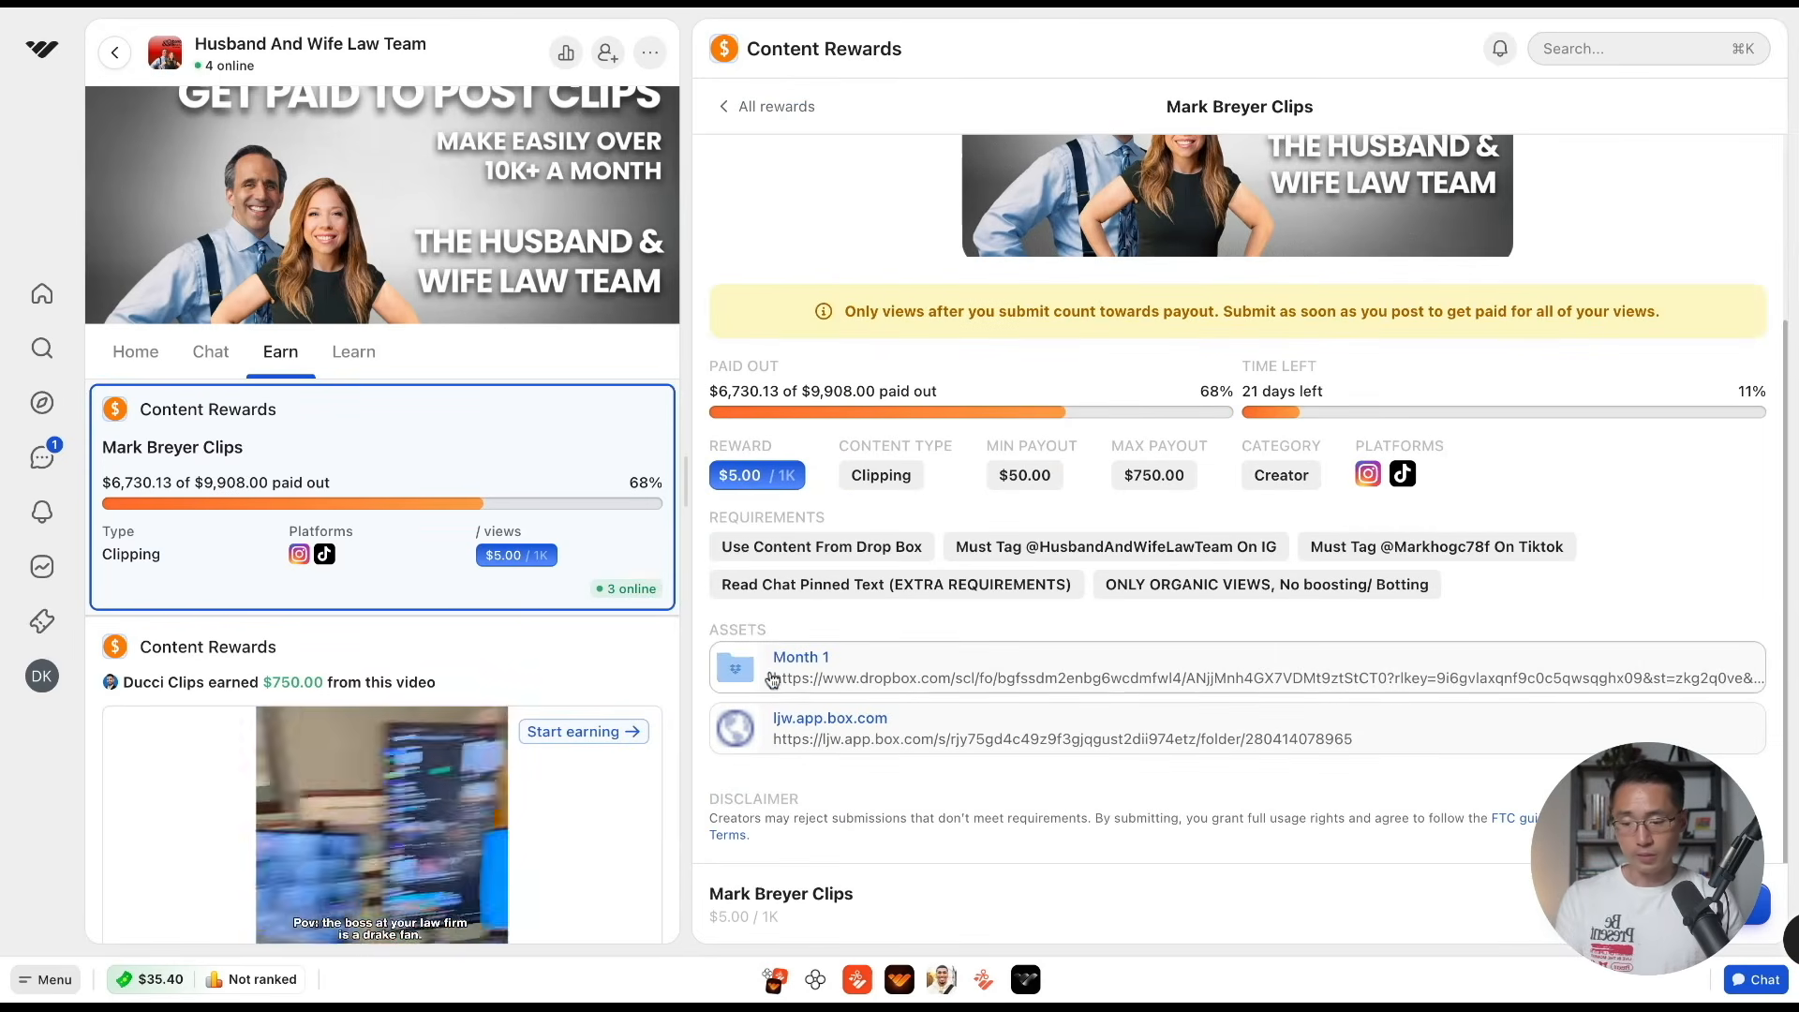
pyautogui.scroll(-3, 454, 615)
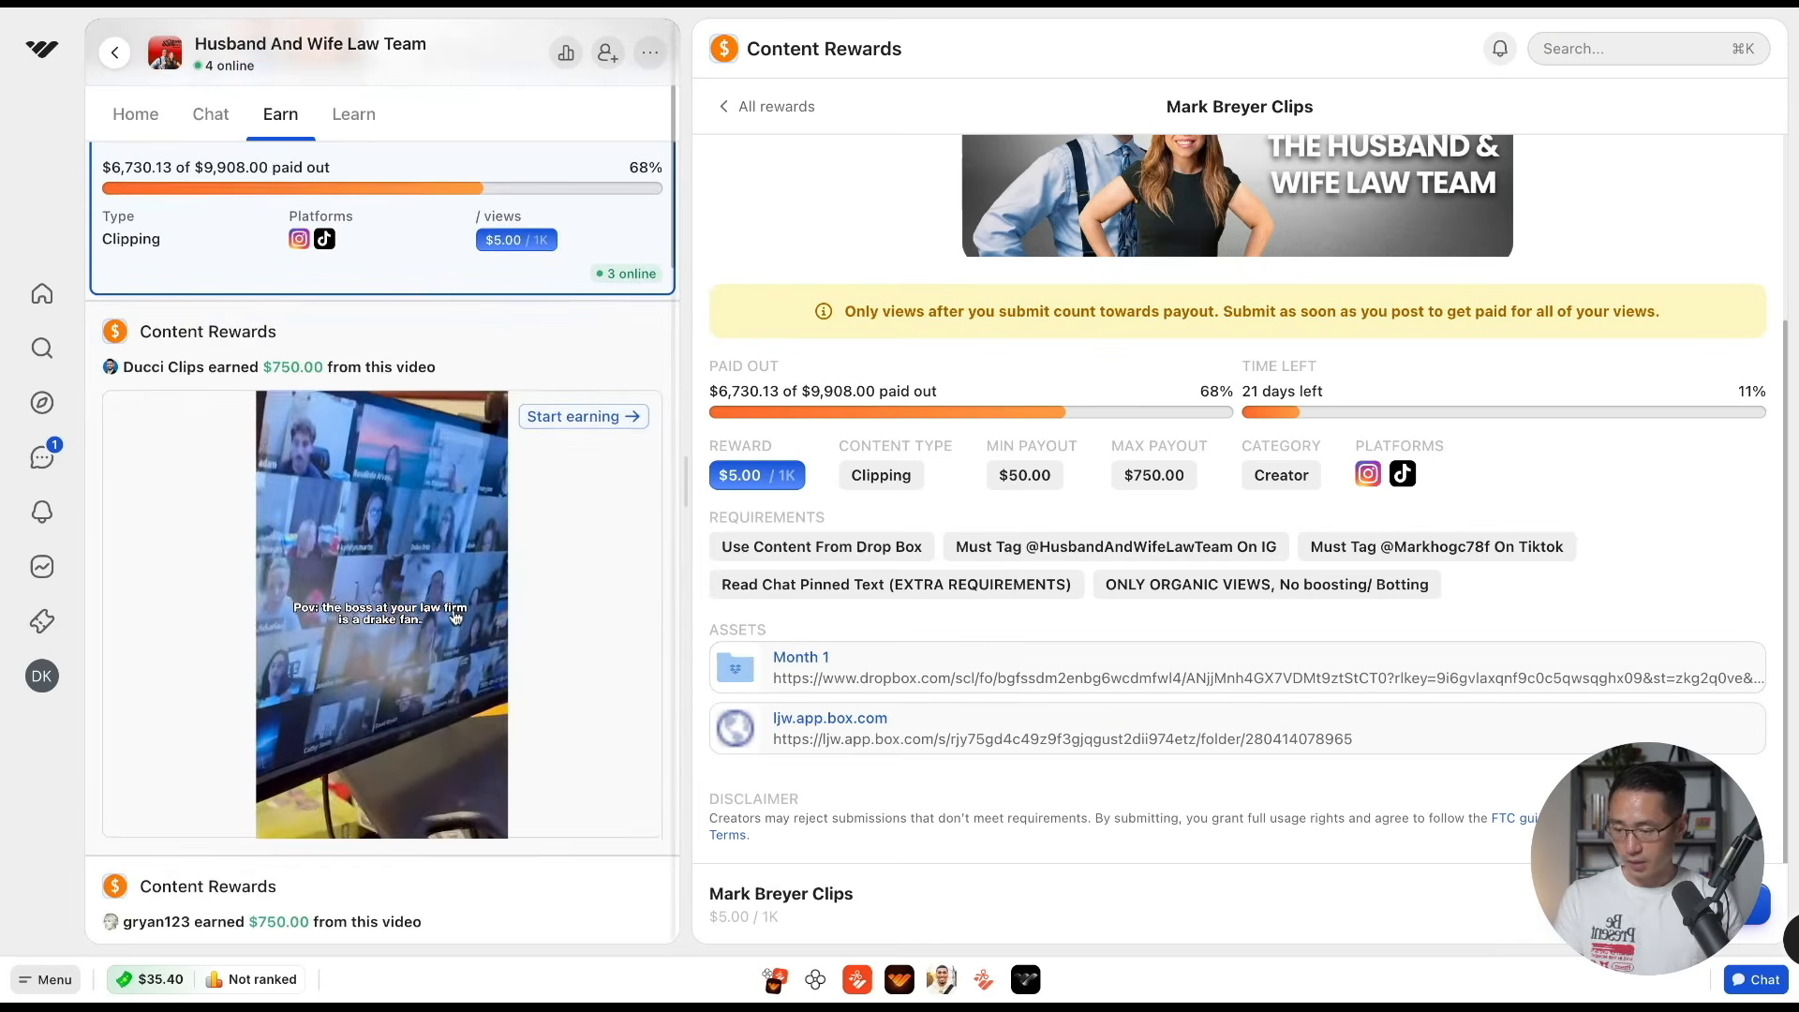
pyautogui.scroll(-2, 454, 616)
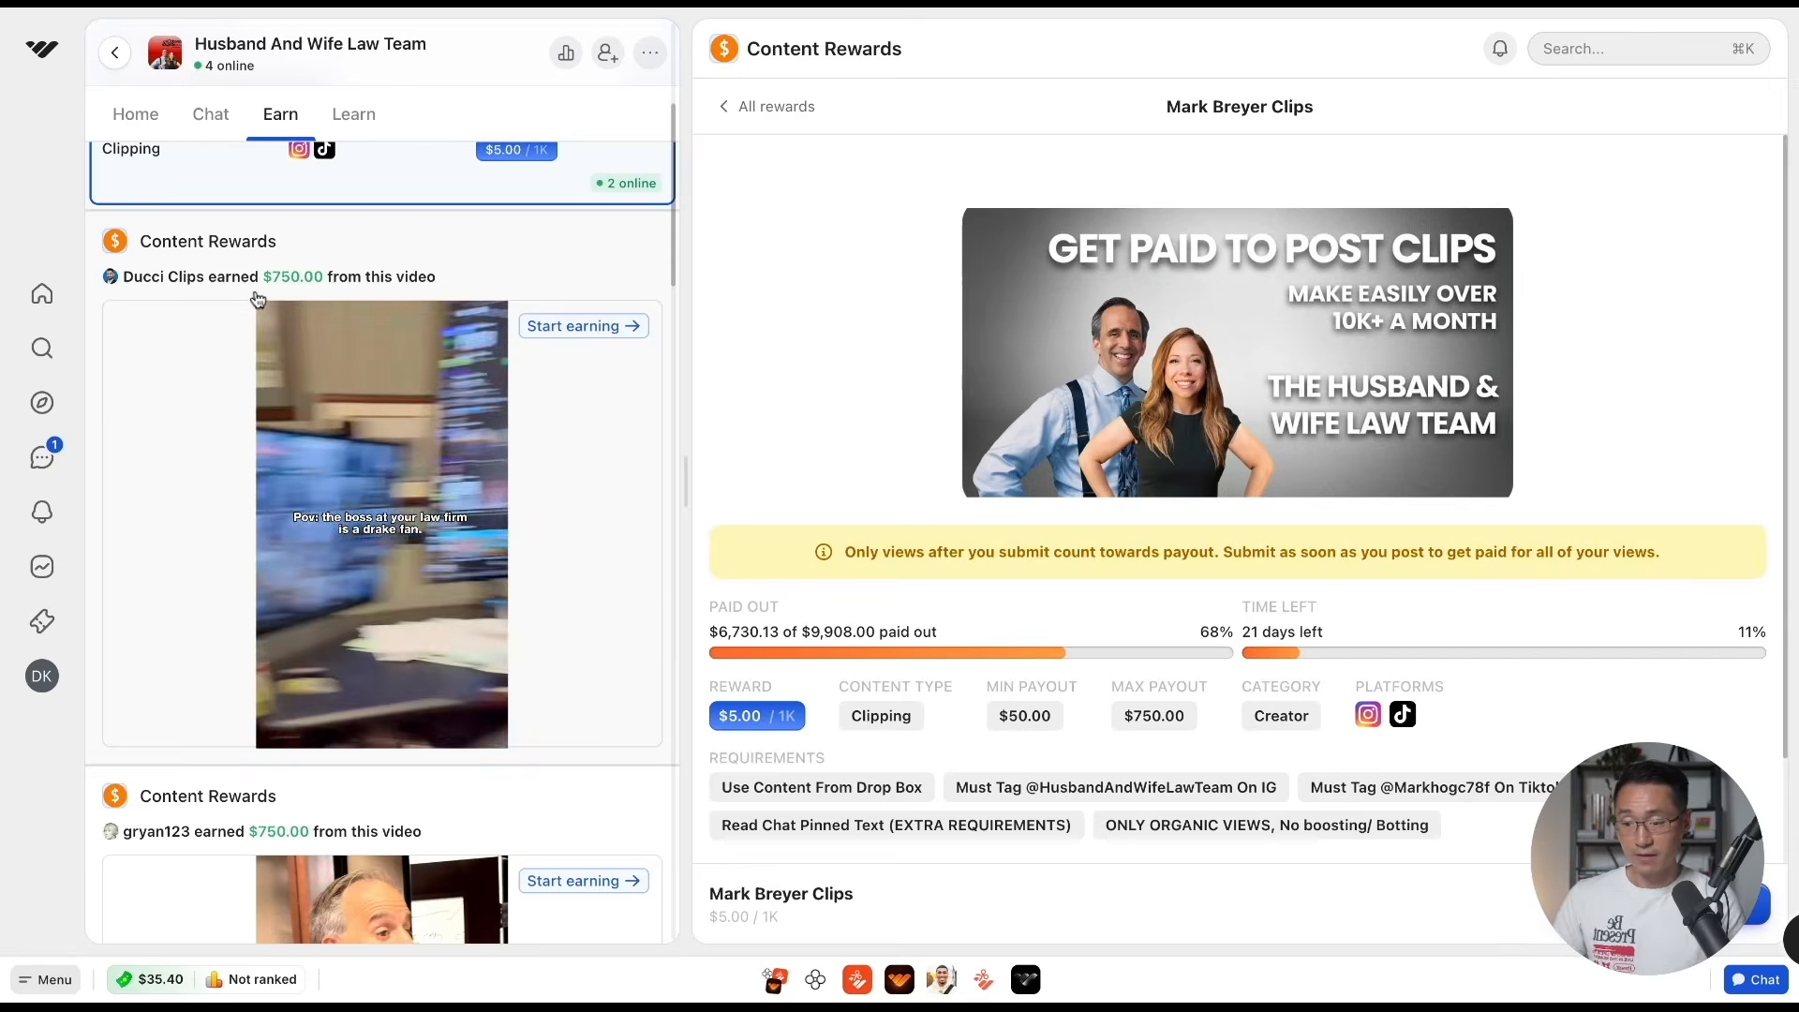
pyautogui.scroll(-5, 216, 499)
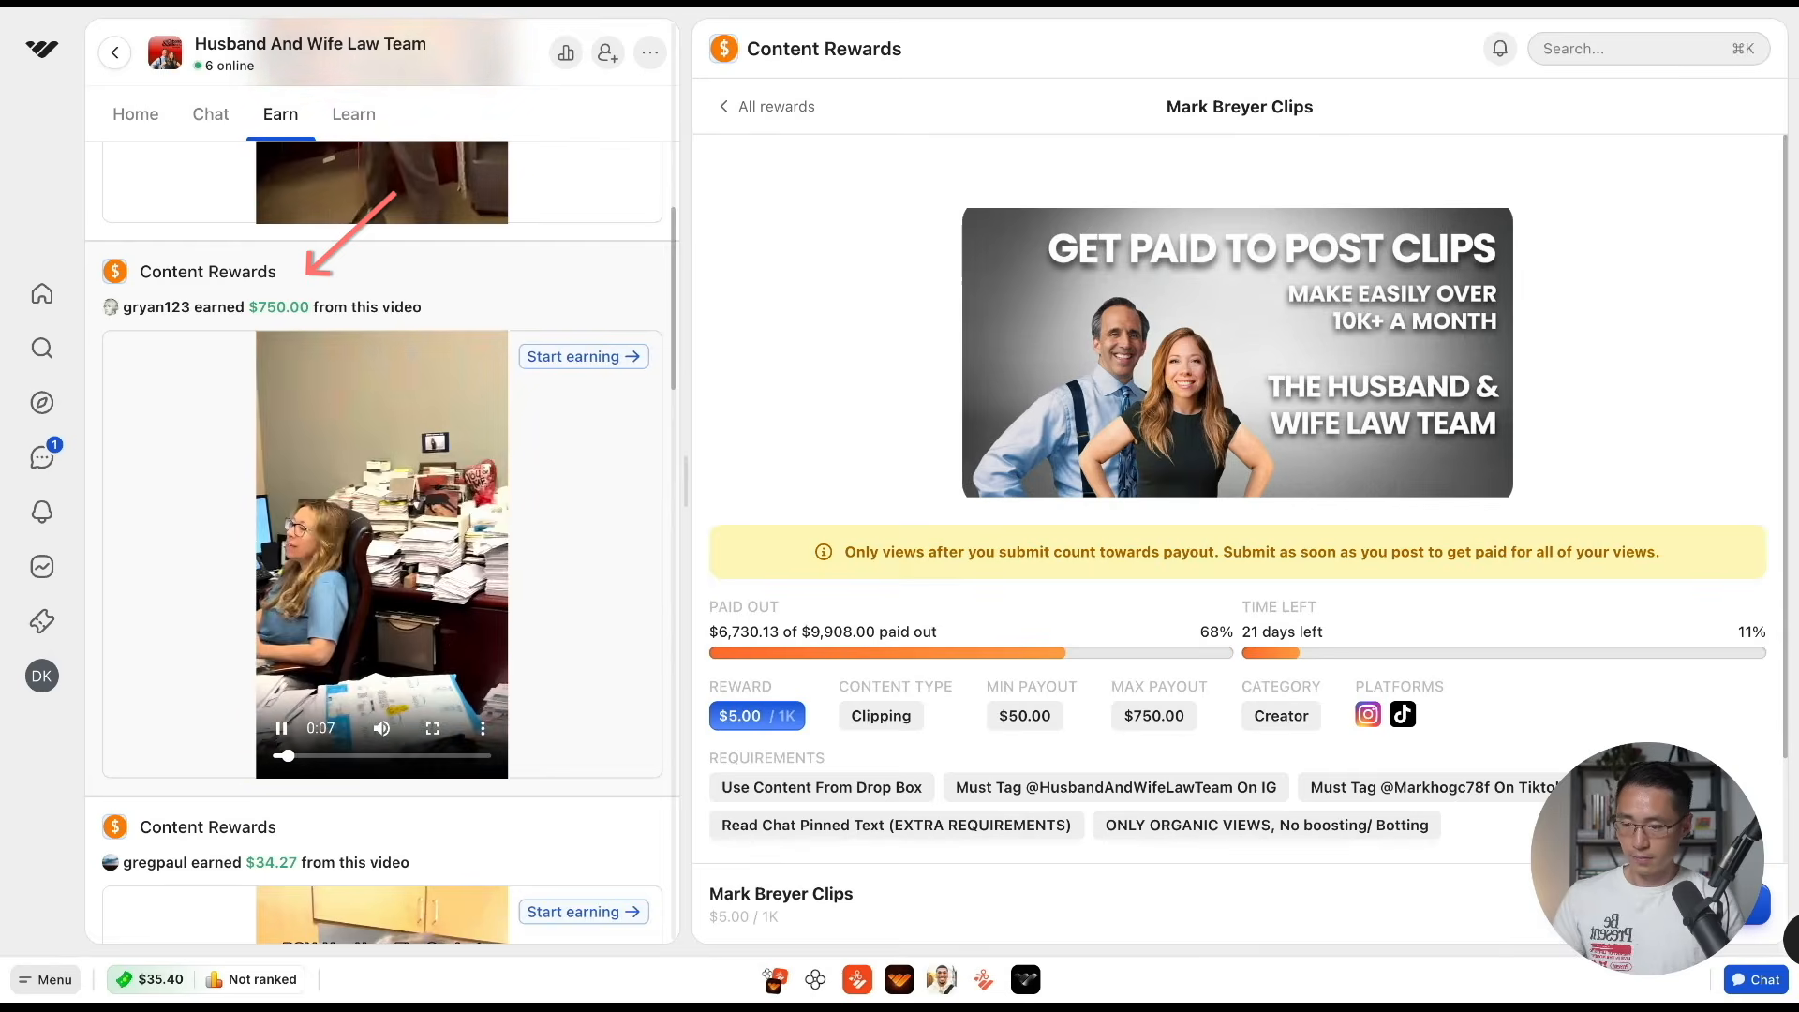
# Skim through the example clip that earned $750.00, and review the campaign's requirements and asset links
pyautogui.moveTo(287, 757); pyautogui.dragTo(364, 762)
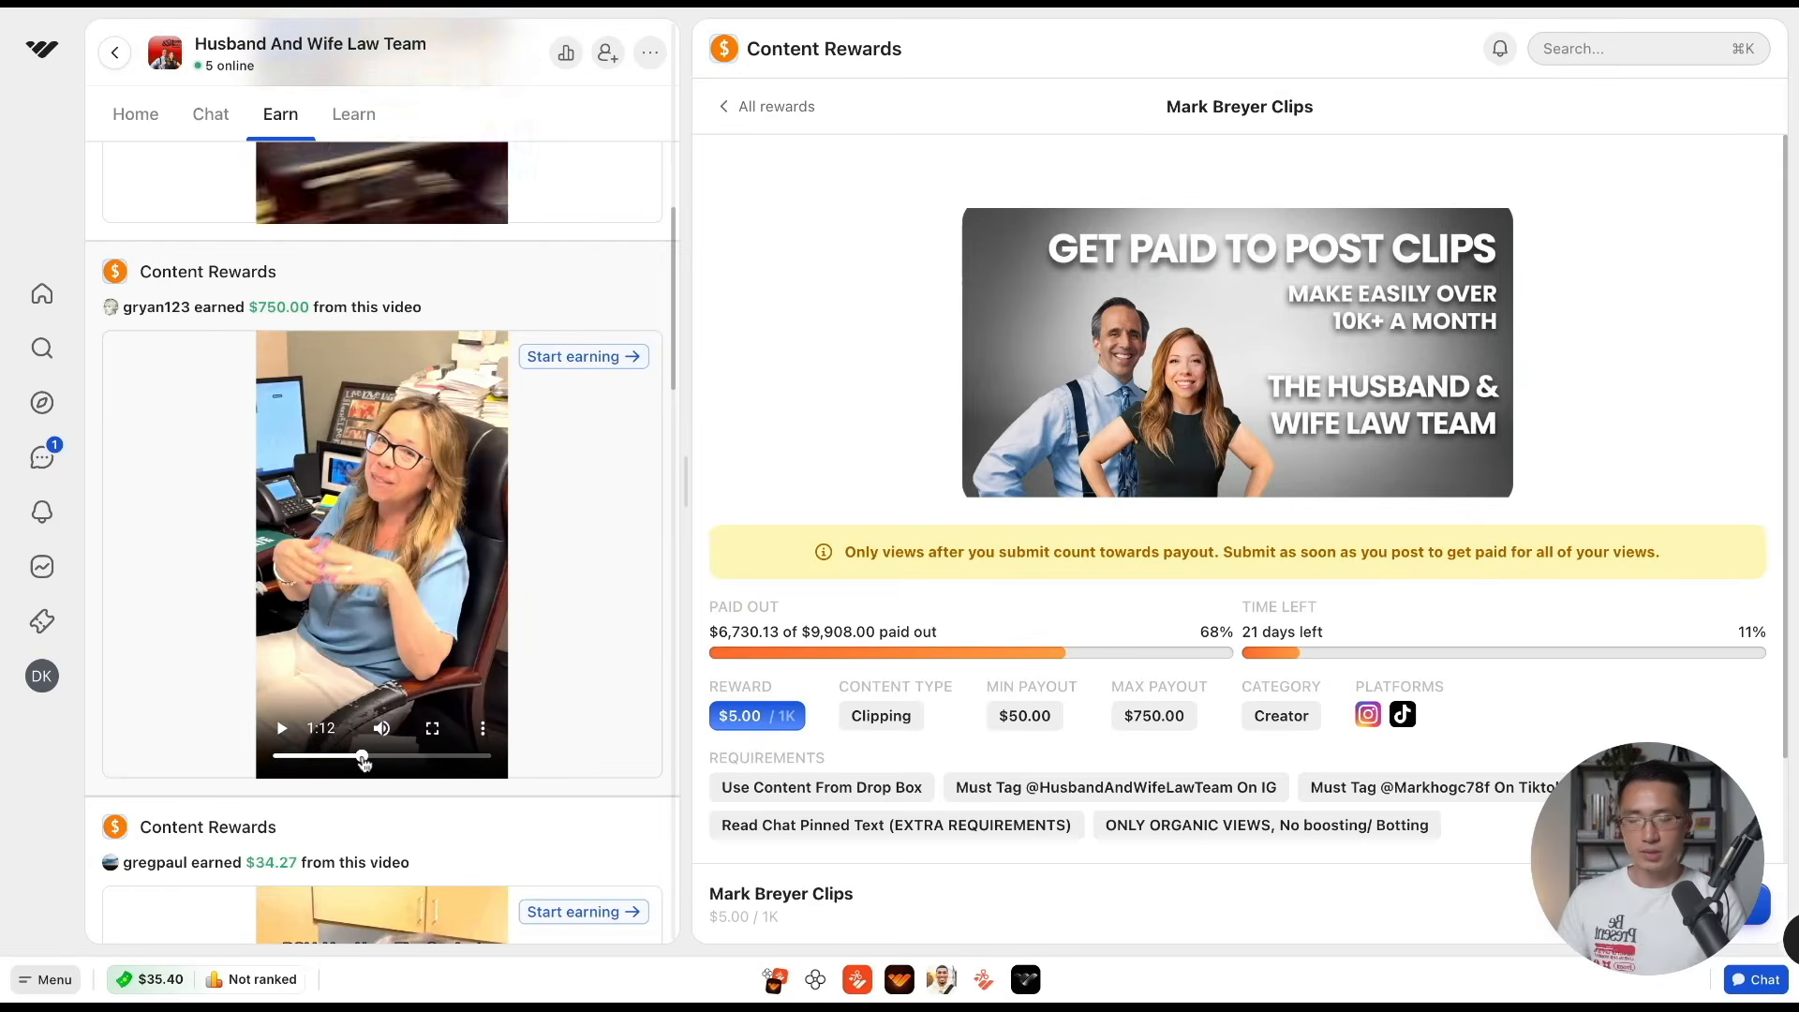
pyautogui.scroll(1, 364, 762)
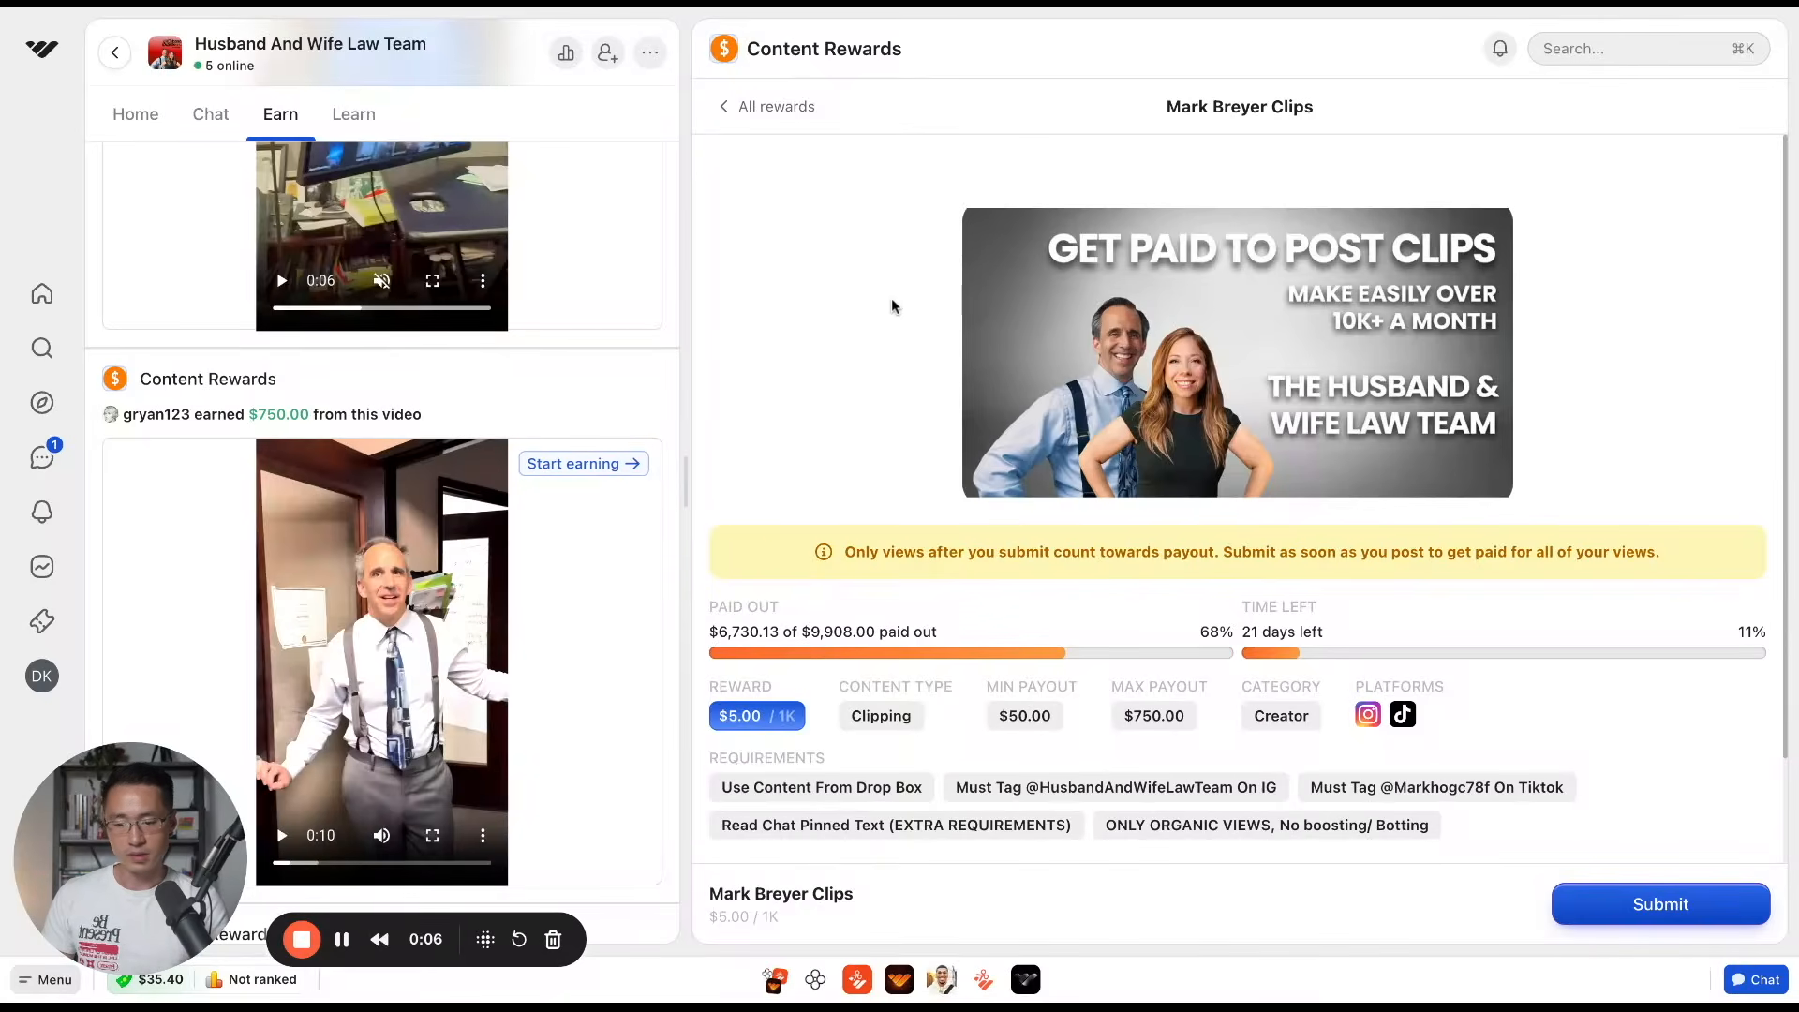
pyautogui.scroll(-3, 895, 334)
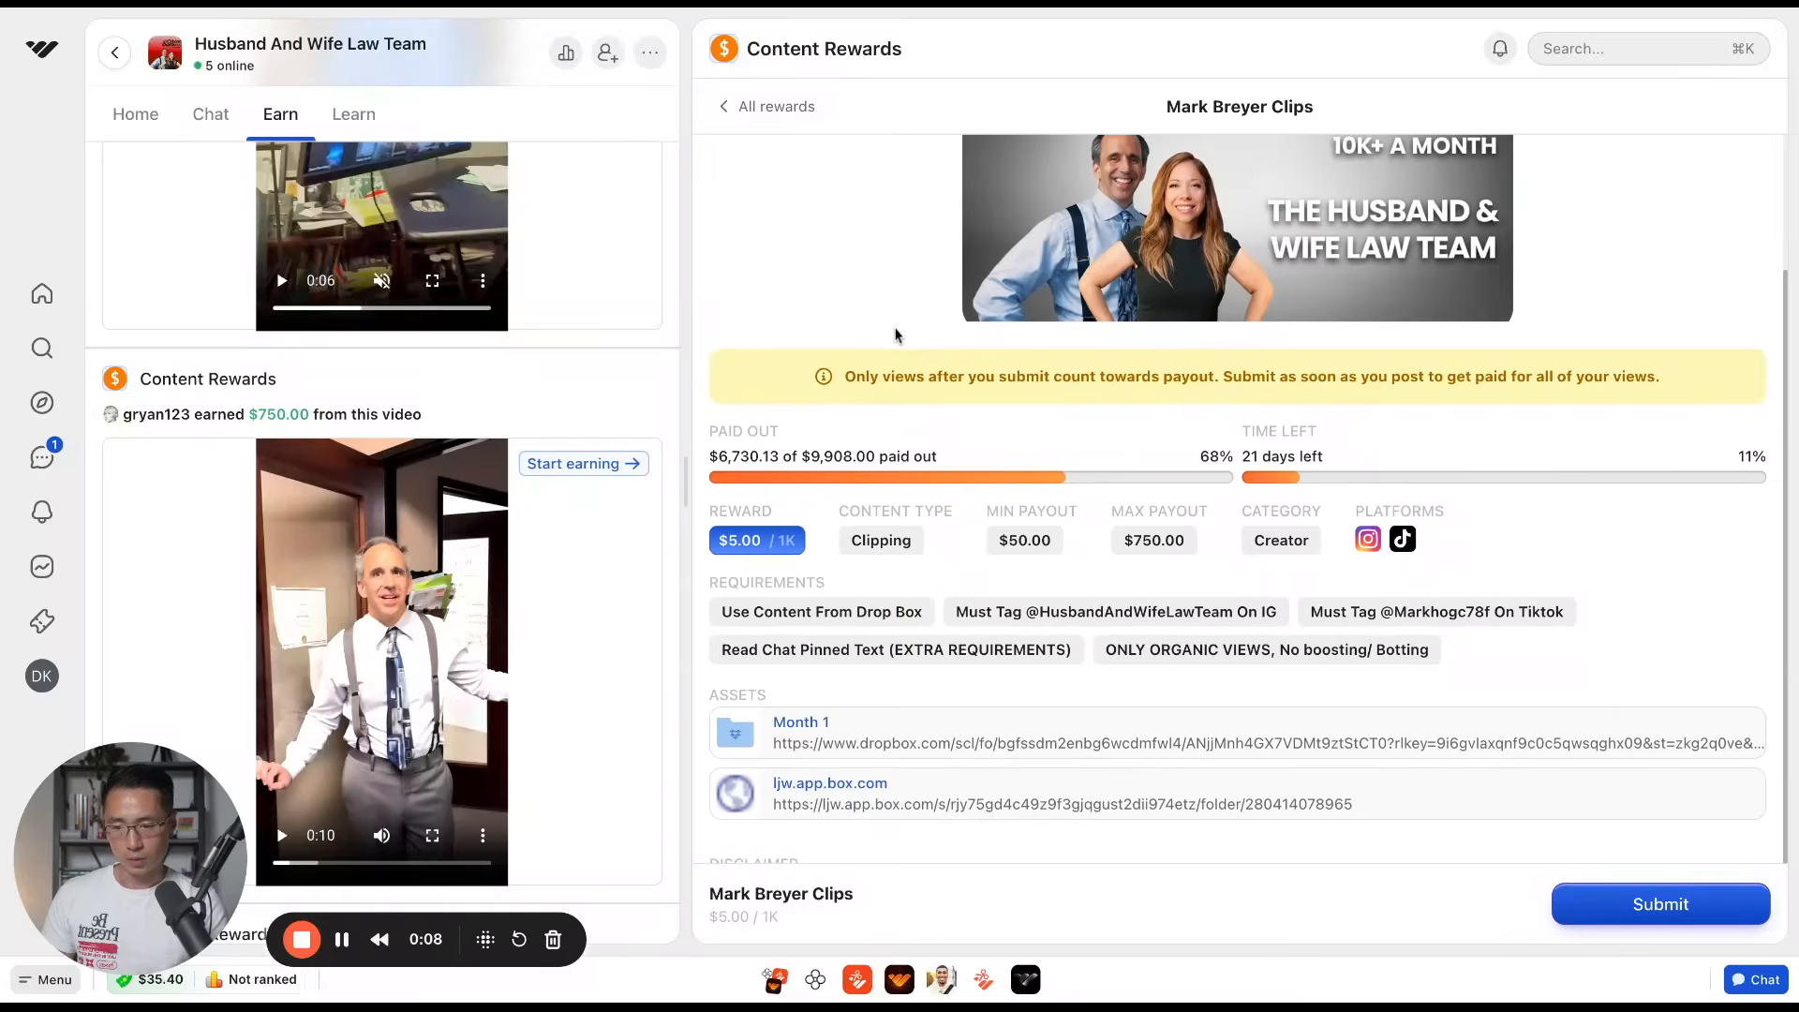
pyautogui.scroll(3, 853, 187)
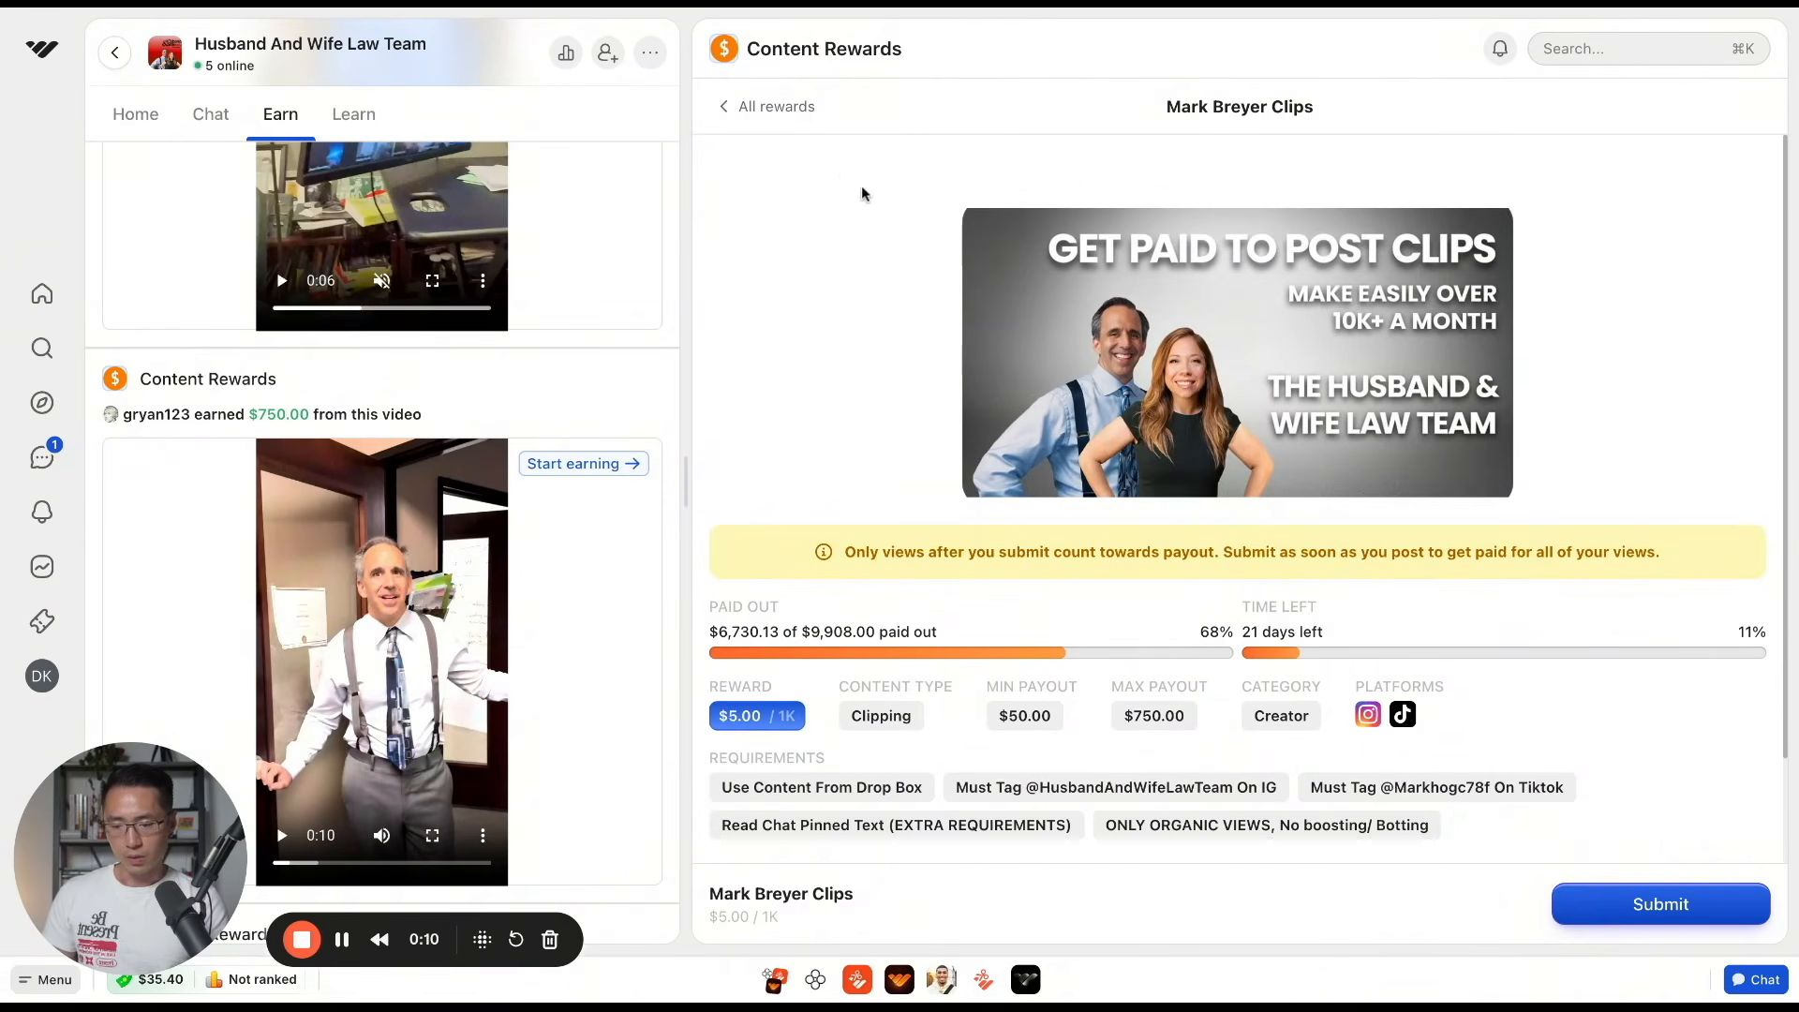
pyautogui.scroll(-3, 863, 215)
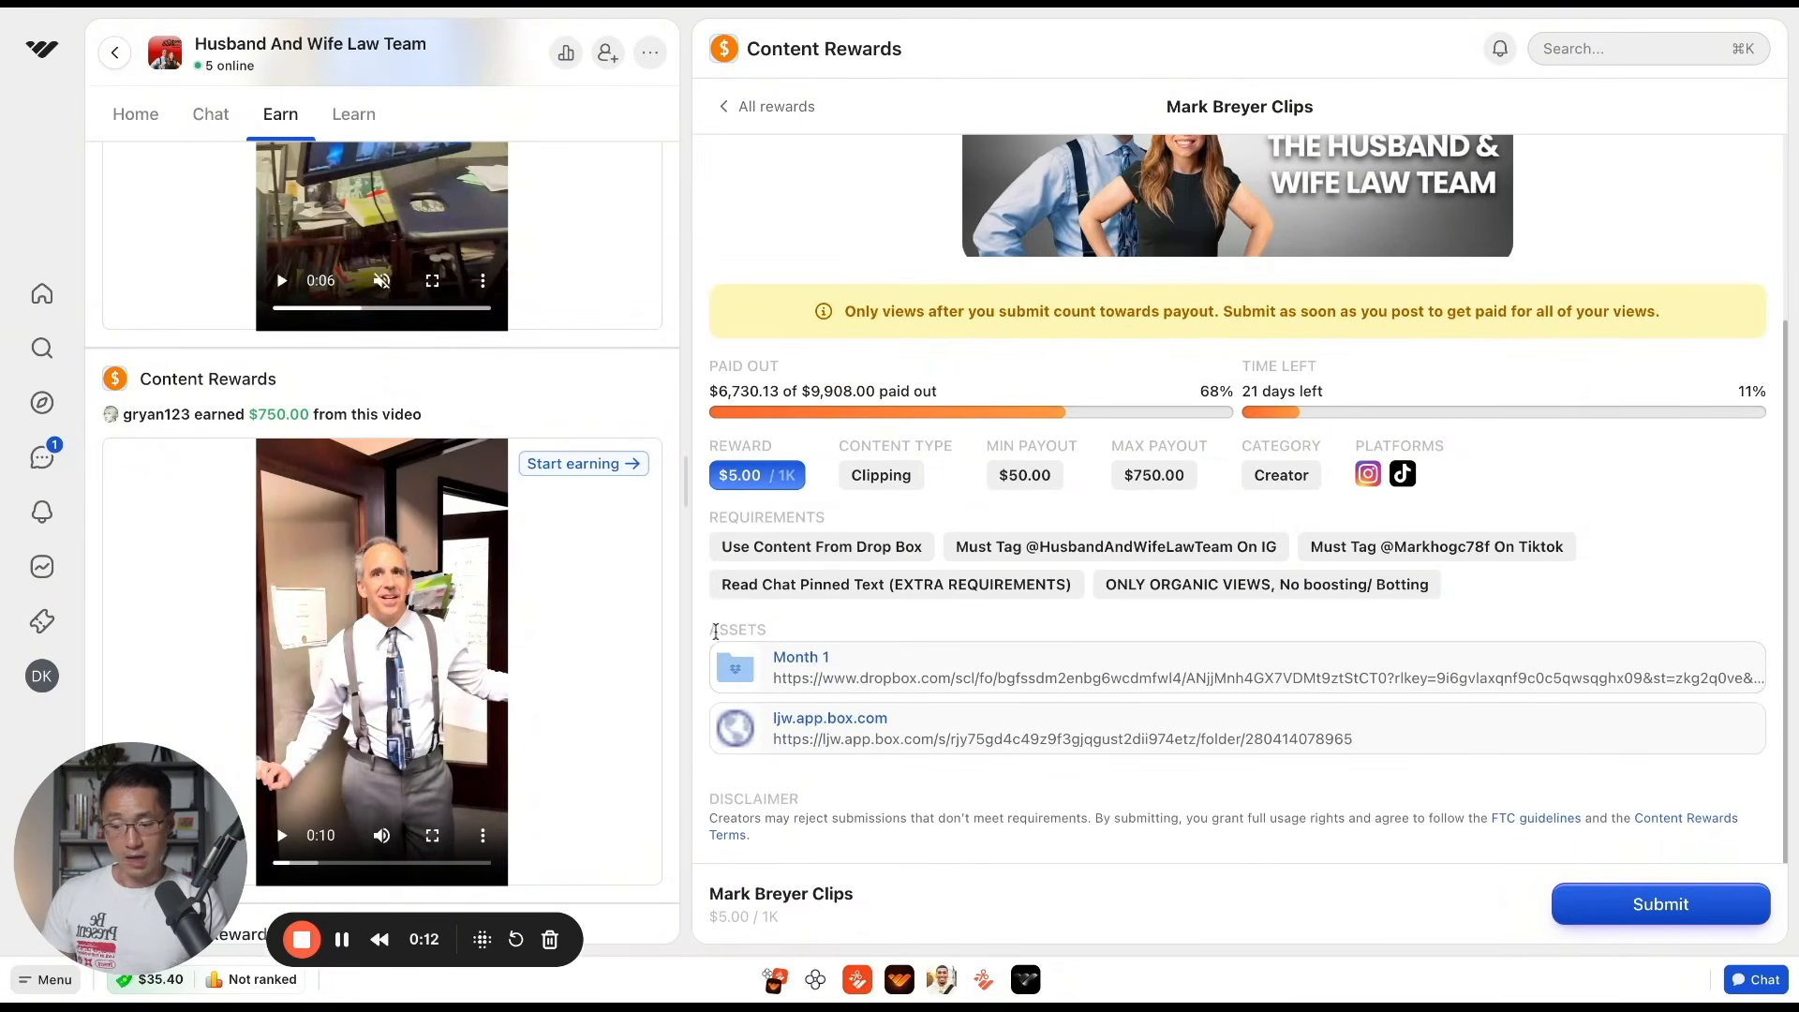
pyautogui.moveTo(712, 628); pyautogui.dragTo(775, 631)
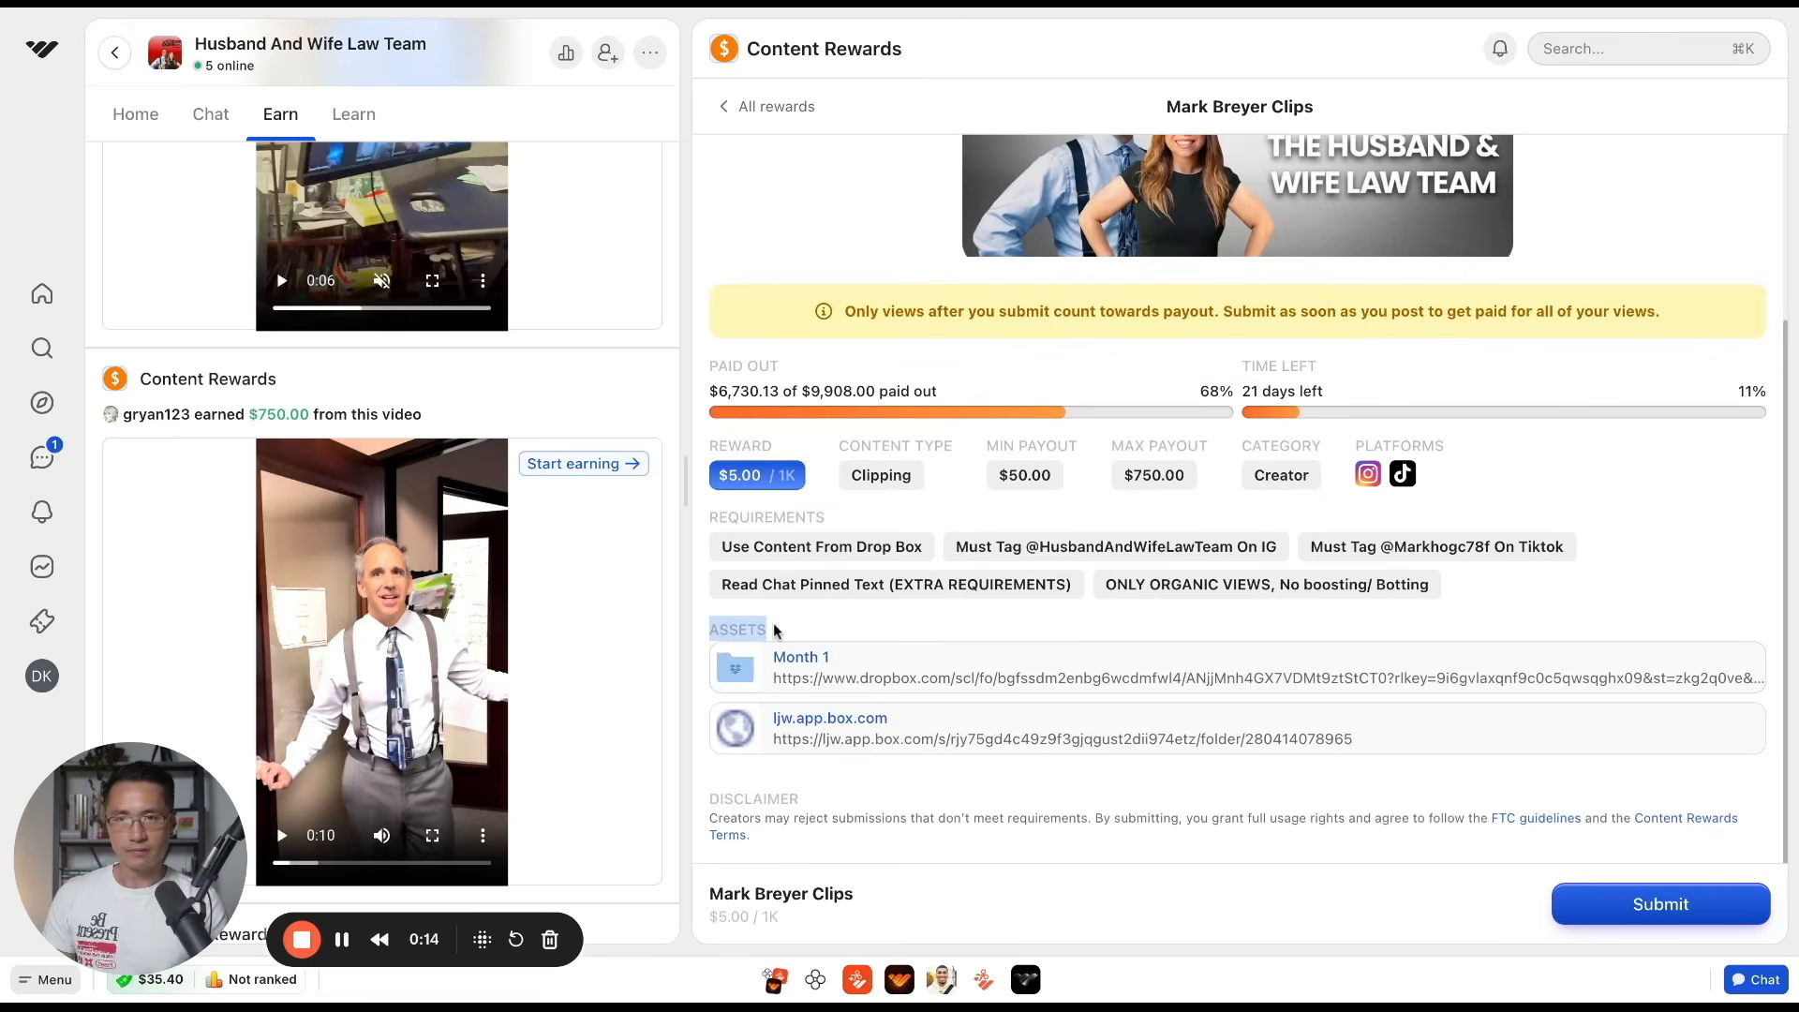
pyautogui.click(776, 630)
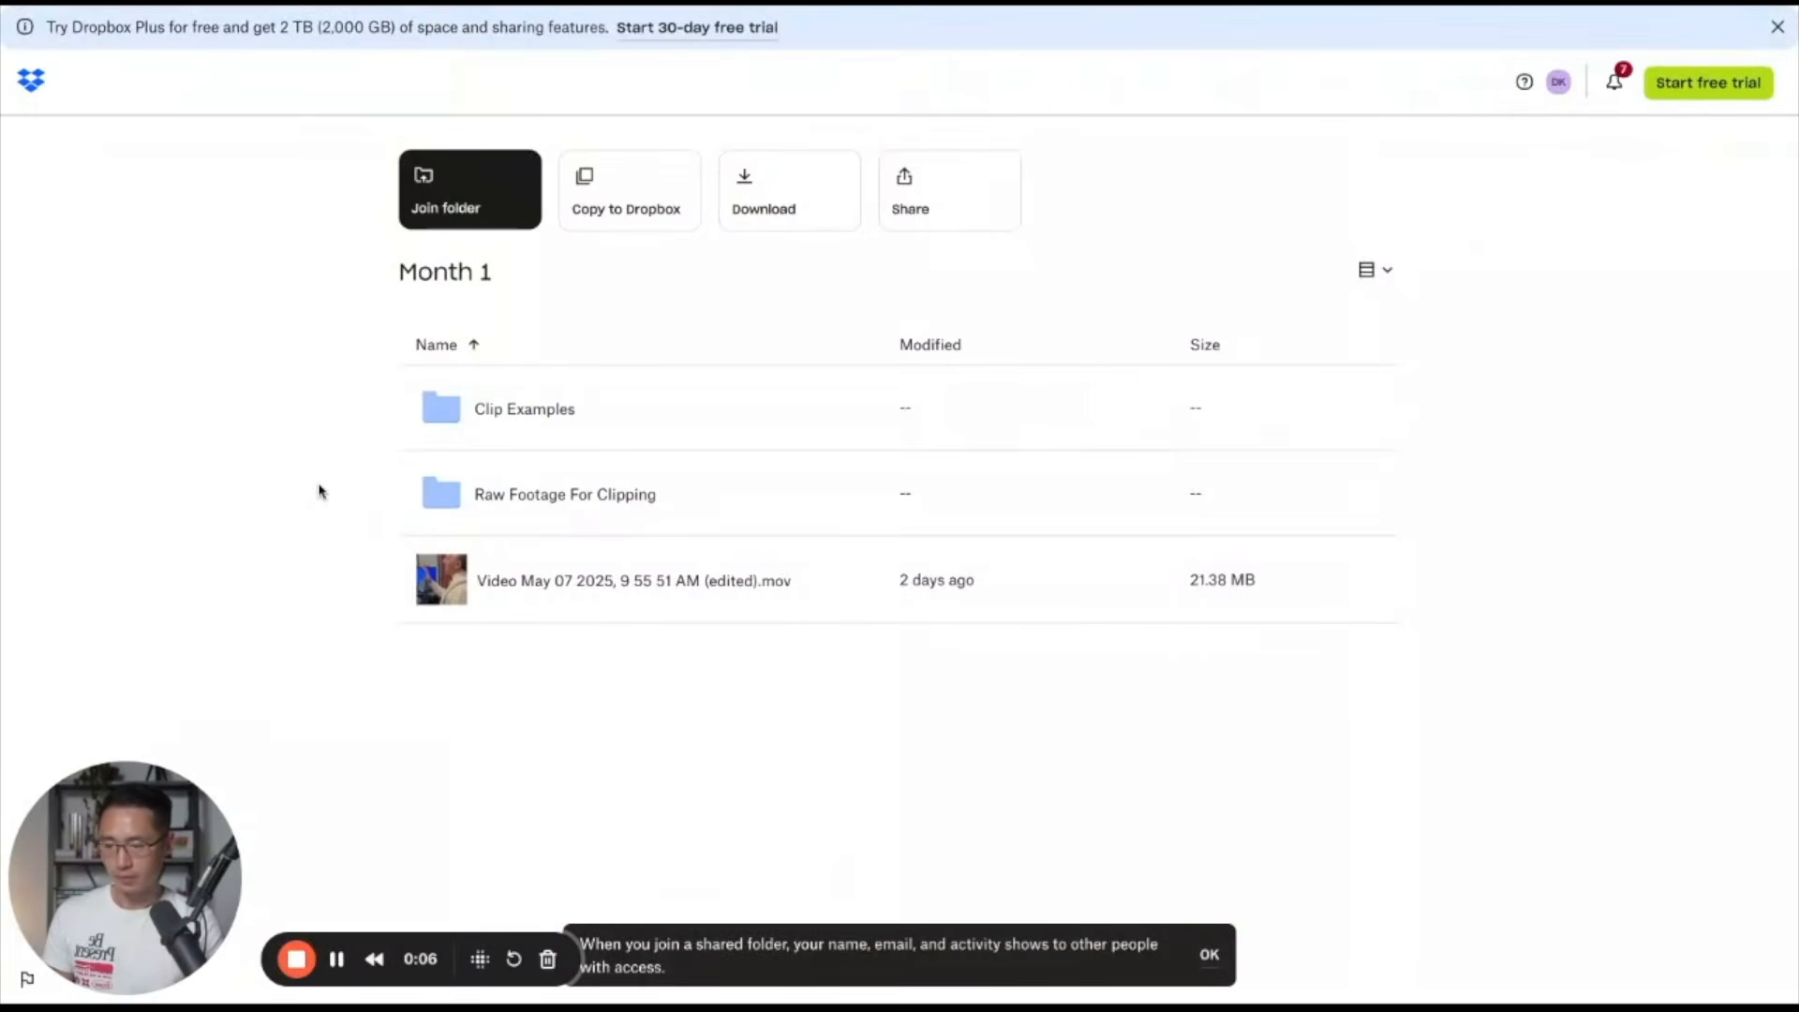
# Open the Raw Footage For Clipping folder inside the Month 1 Dropbox folder and browse its videos
pyautogui.click(631, 506)
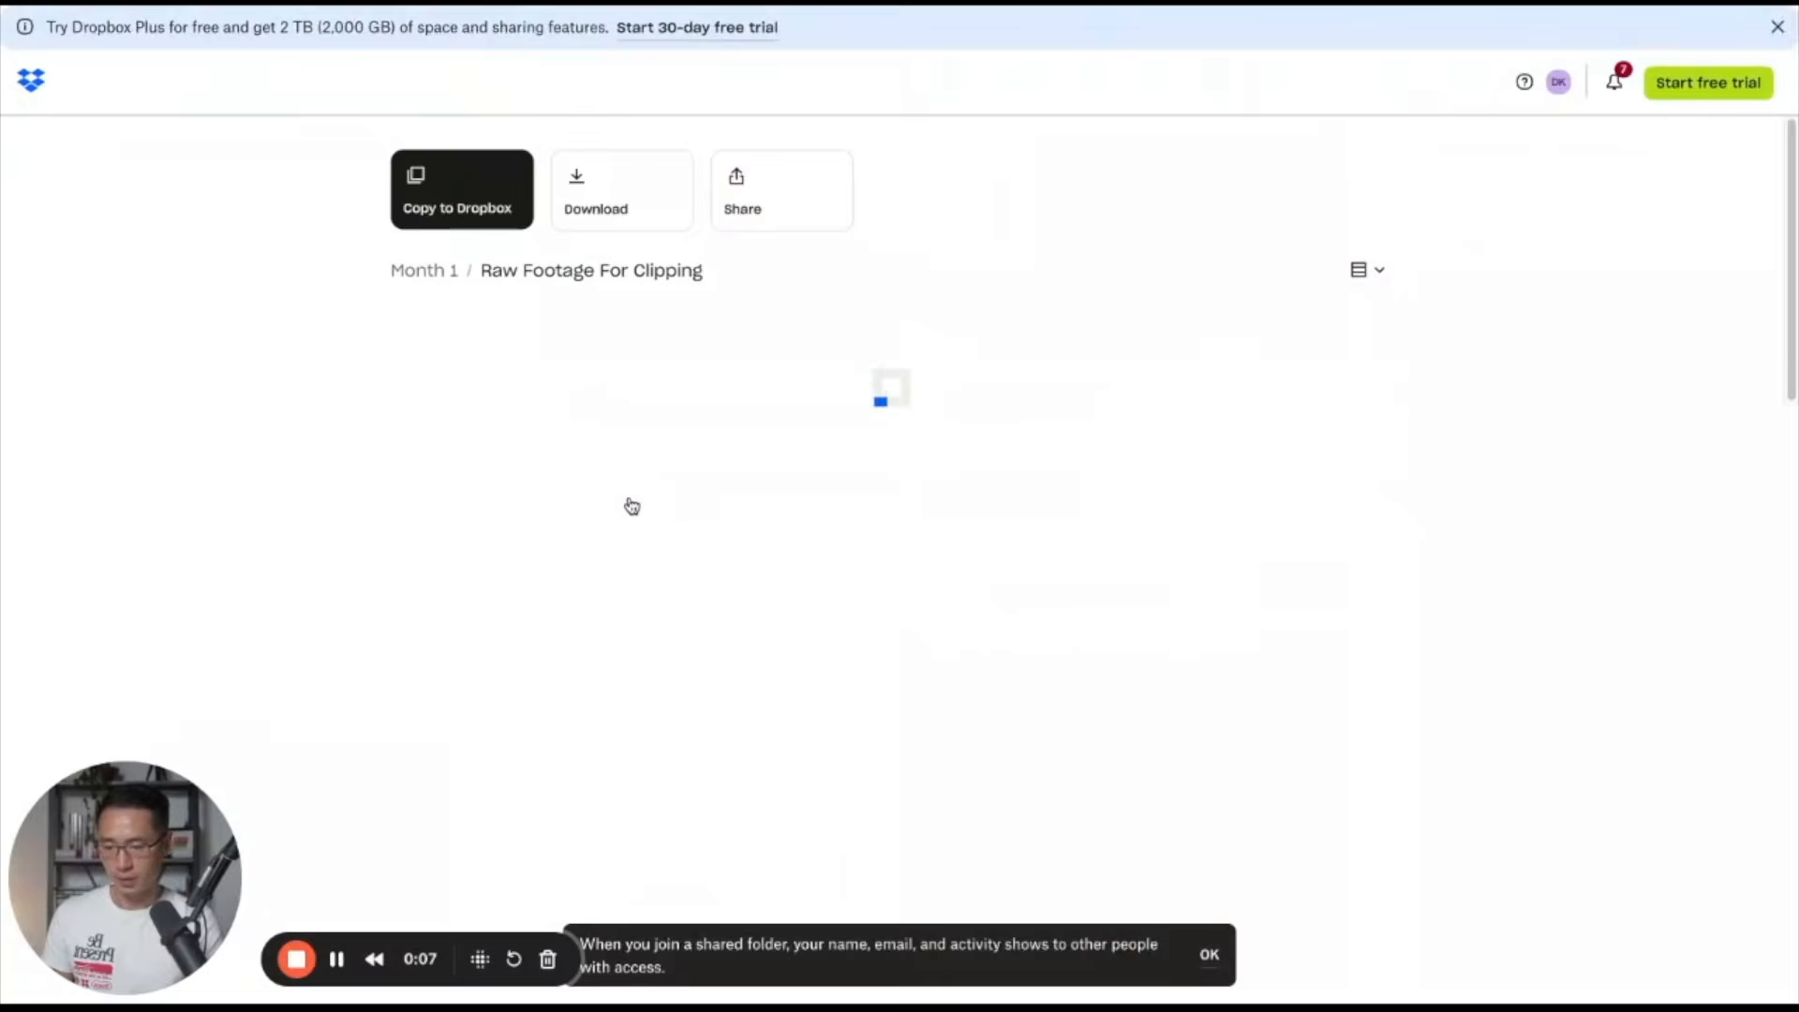
pyautogui.scroll(-3, 1138, 452)
pyautogui.scroll(-6, 1139, 452)
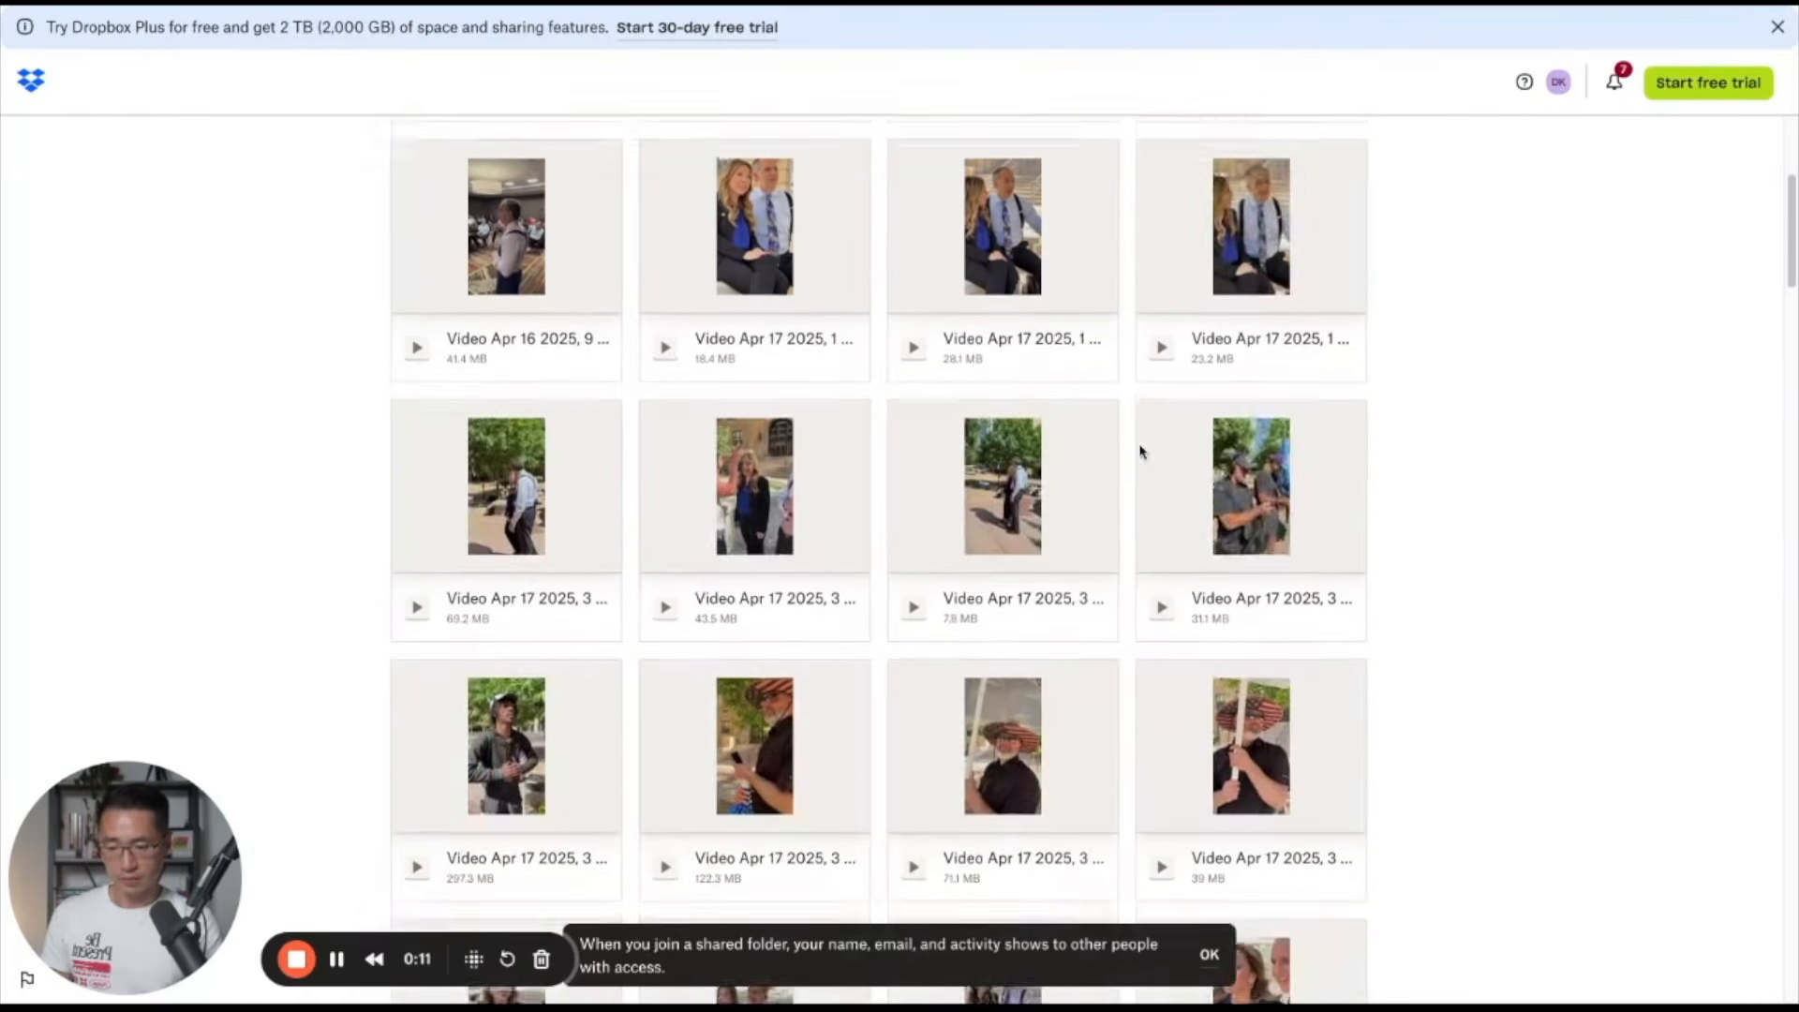
pyautogui.scroll(-10, 1251, 375)
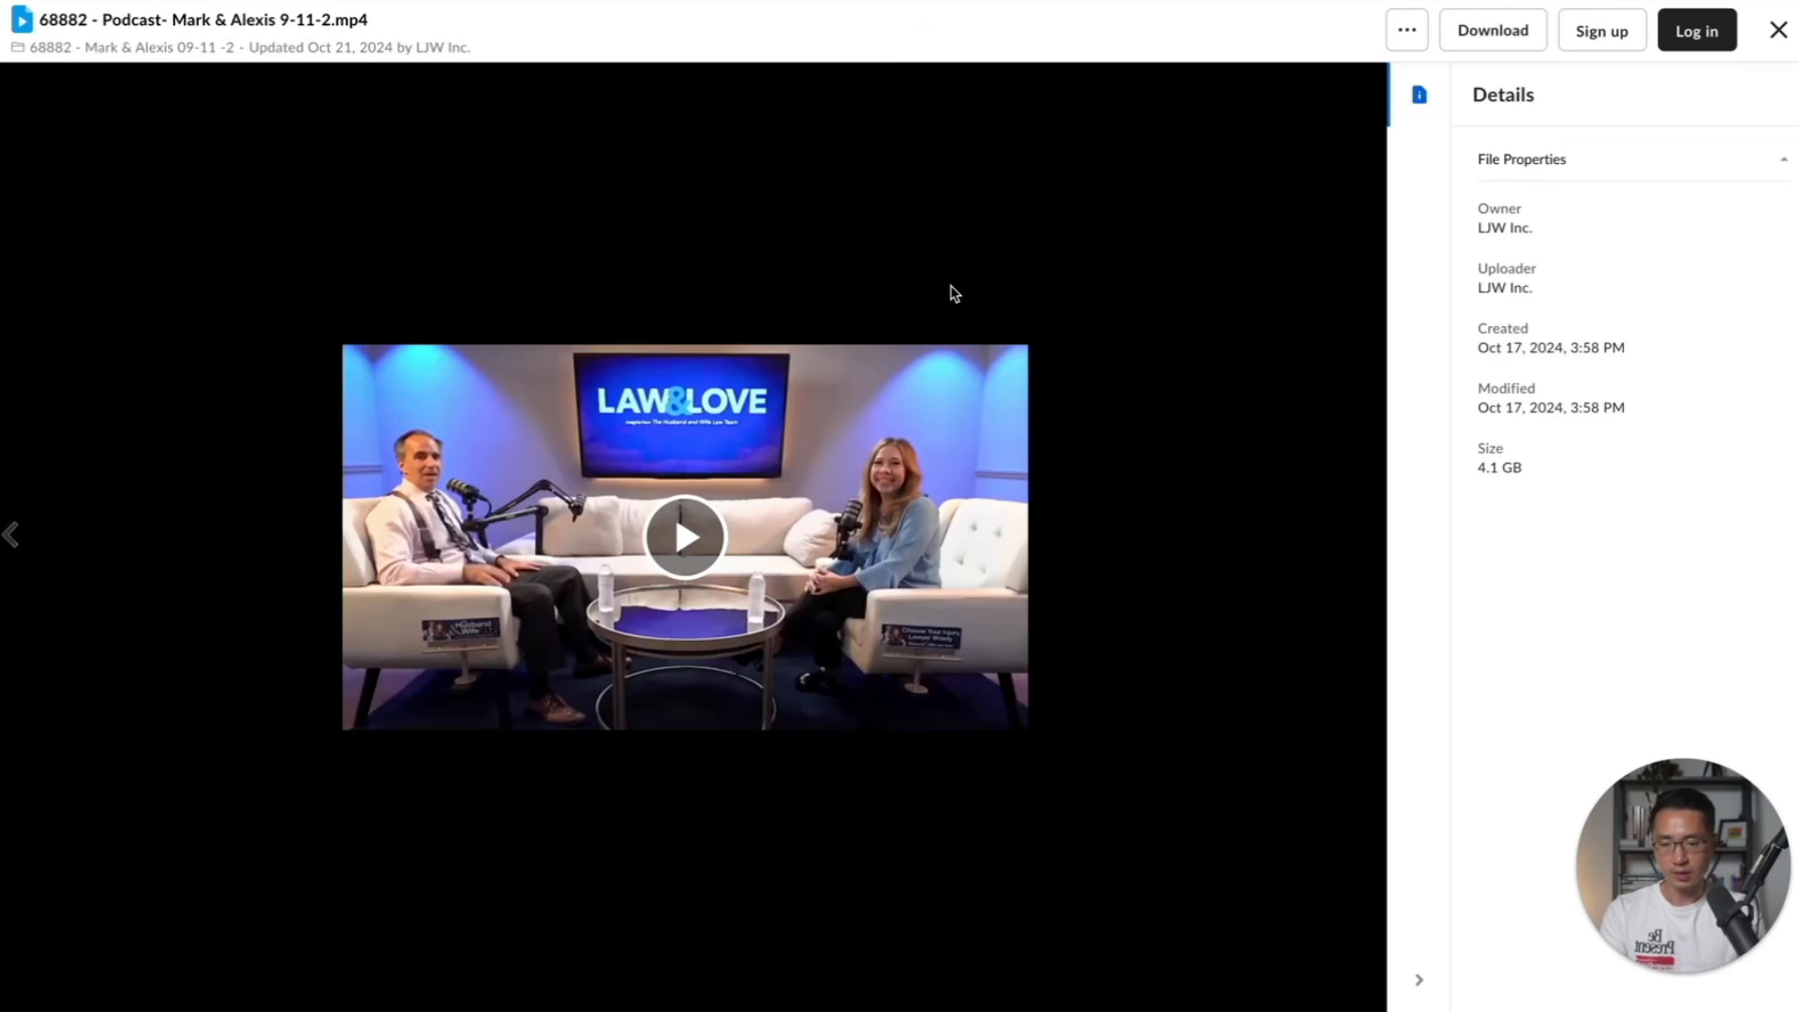
# Preview the Law & Love podcast video from the campaign's Box folder and skip ahead to check its footage
pyautogui.moveTo(886, 499)
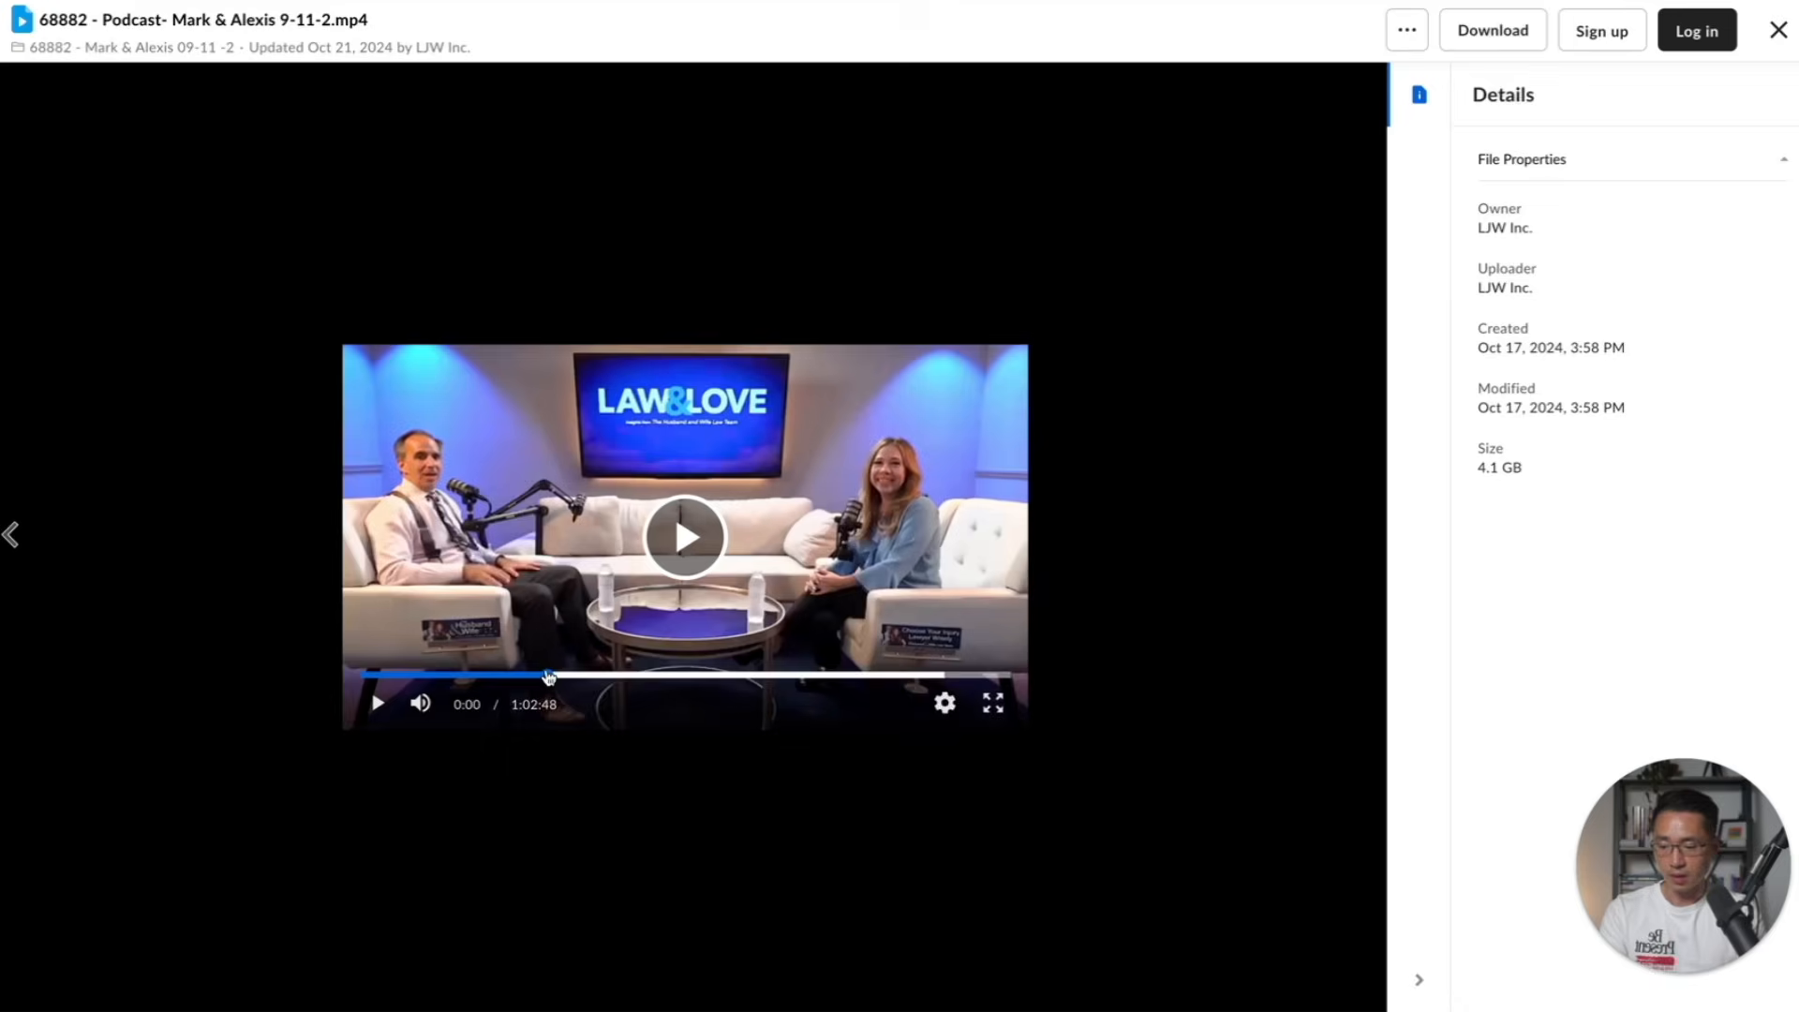
pyautogui.click(421, 703)
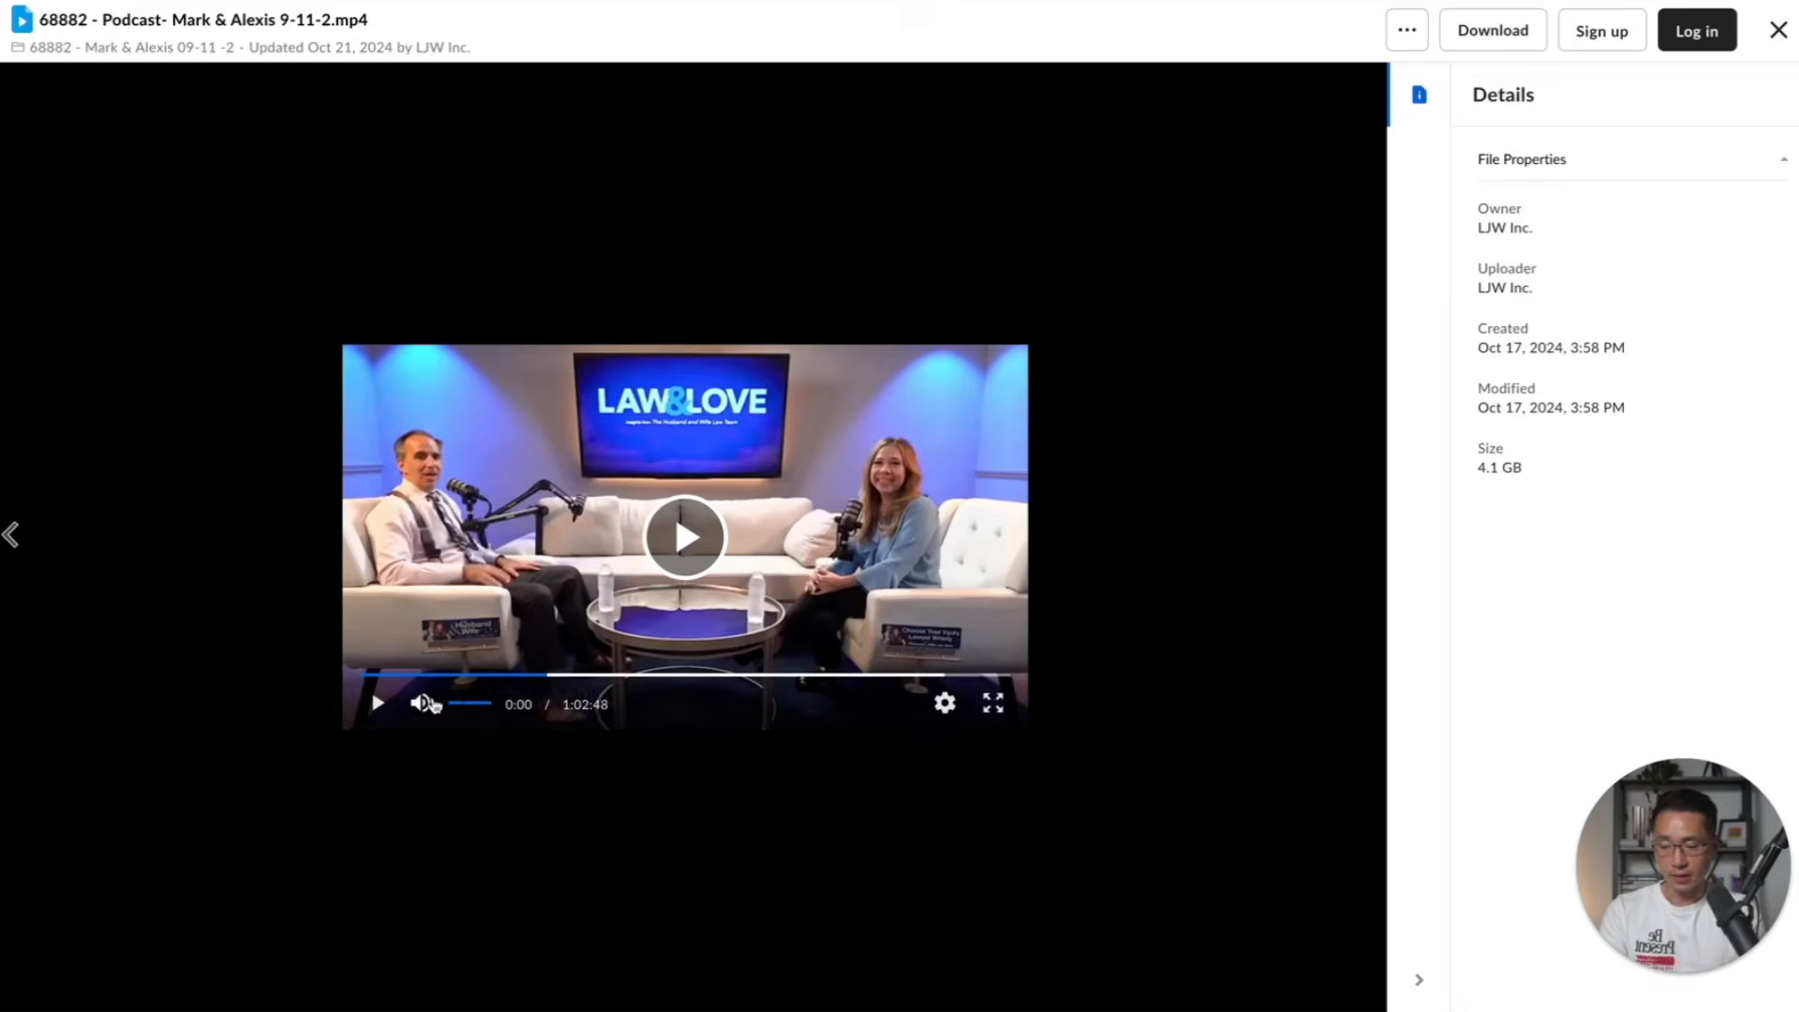
pyautogui.click(660, 675)
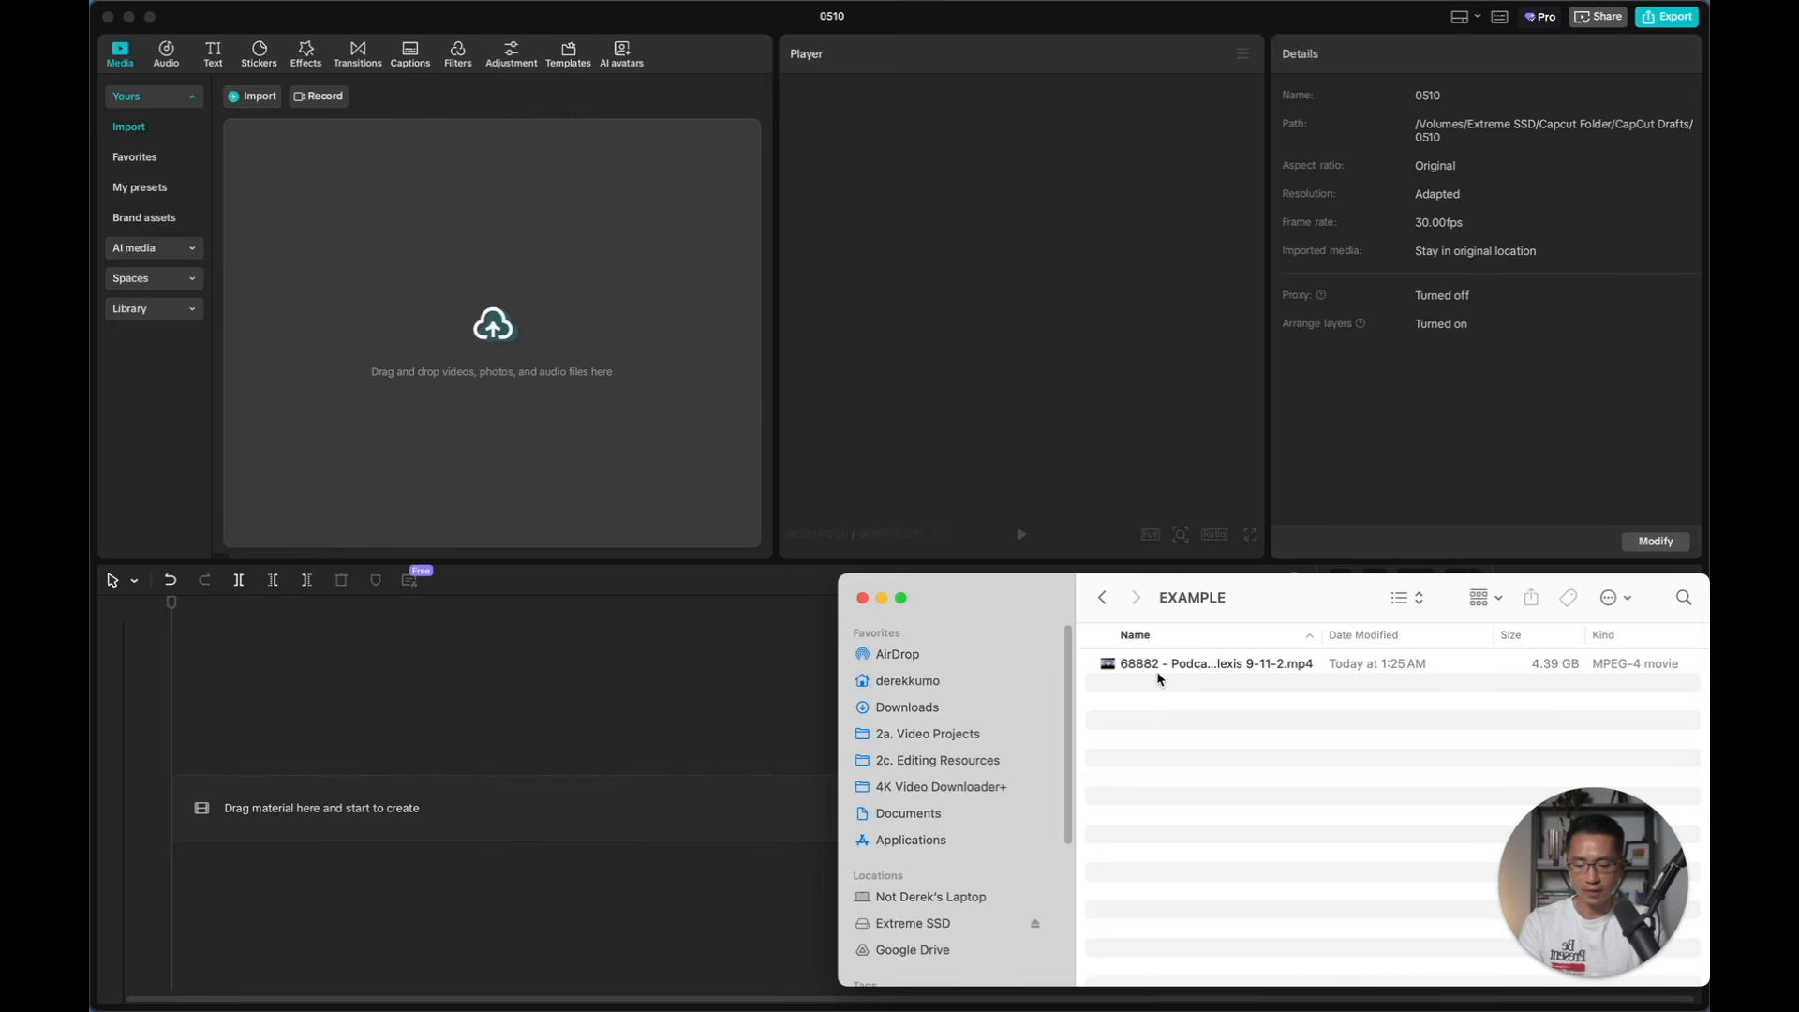
# Switch to CapCut, import the downloaded podcast MP4 from the EXAMPLE folder, and place it on the timeline
pyautogui.moveTo(1154, 664); pyautogui.dragTo(481, 418)
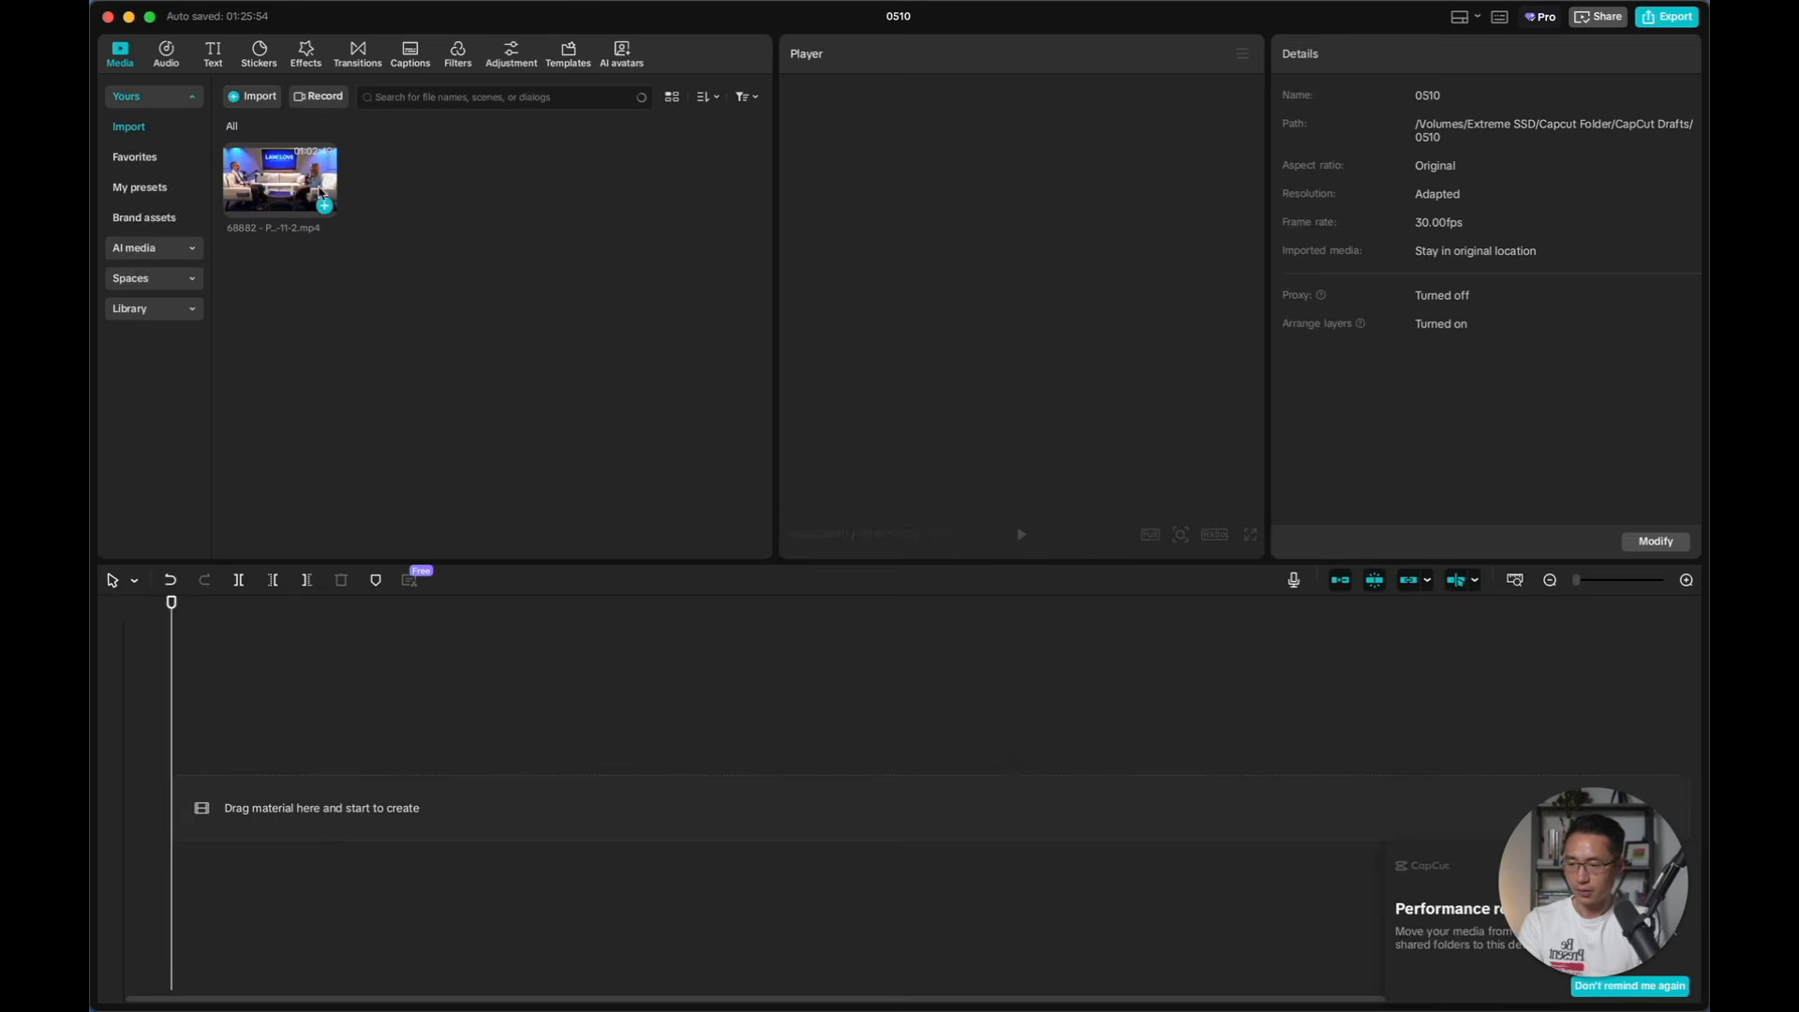
pyautogui.moveTo(278, 188); pyautogui.dragTo(282, 788)
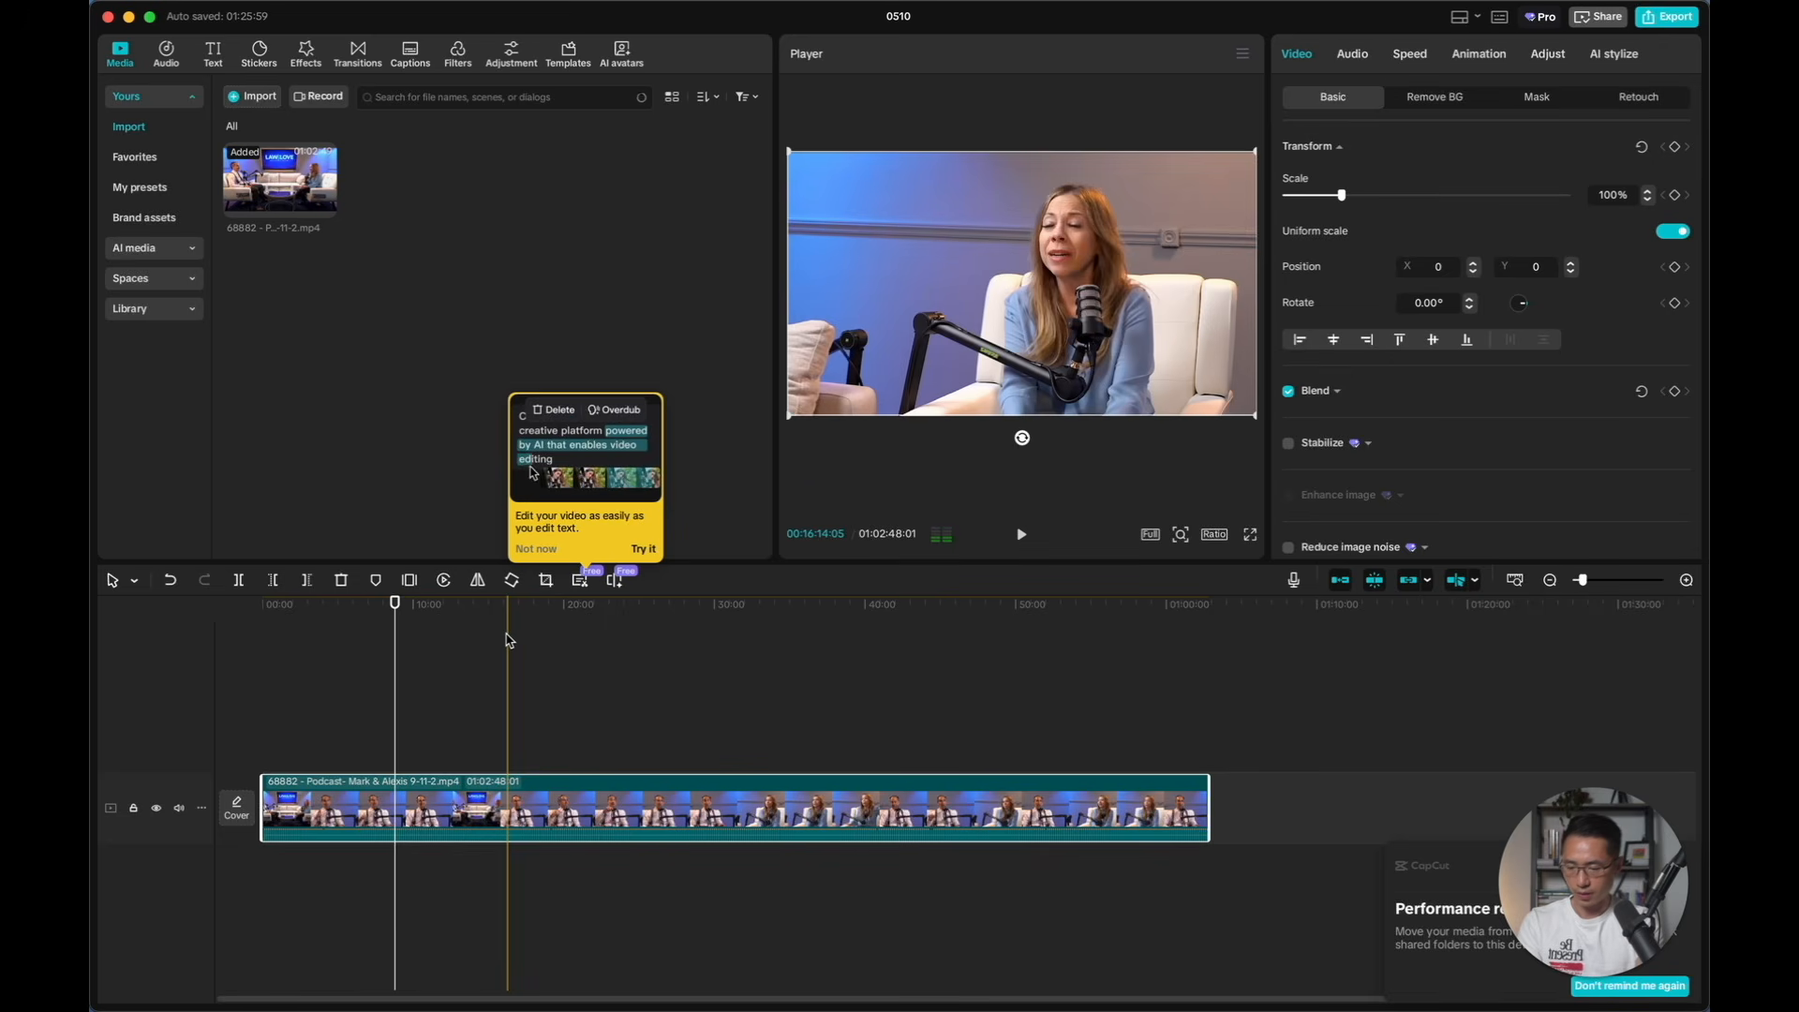
pyautogui.click(270, 607)
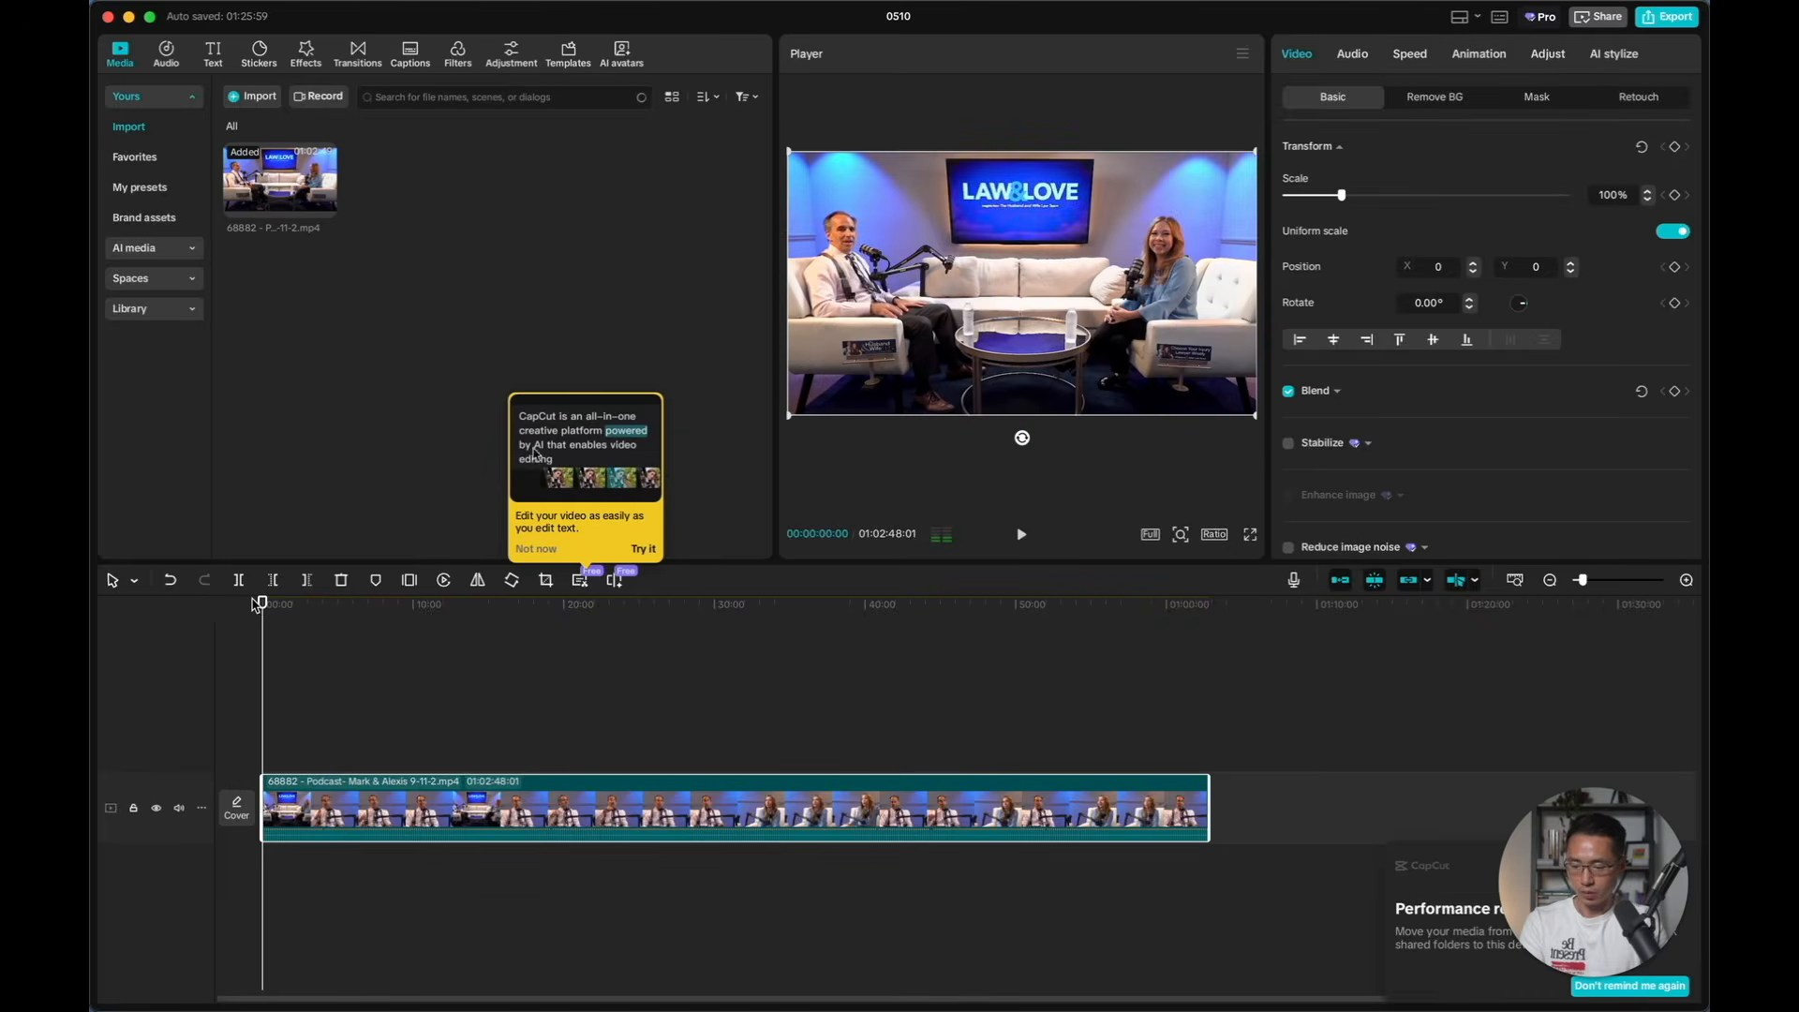
pyautogui.moveTo(272, 607); pyautogui.dragTo(356, 609)
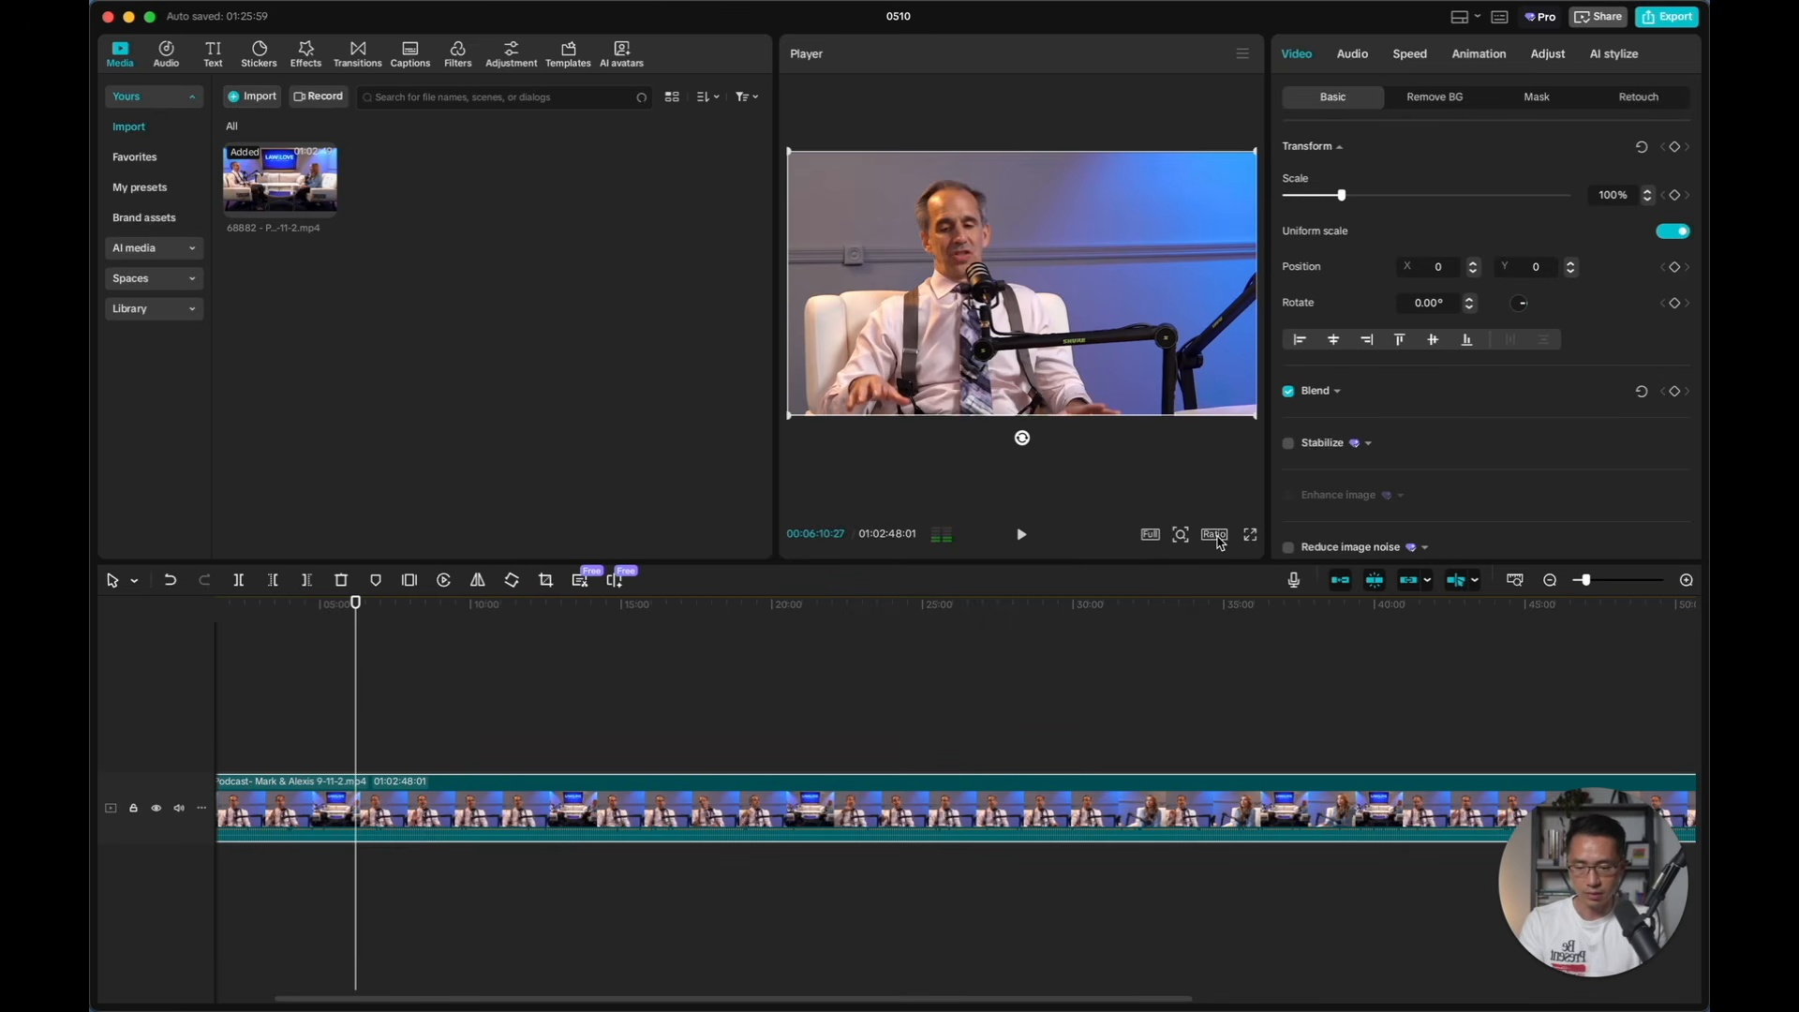
# Set the project's aspect ratio to 9:16
pyautogui.click(1215, 535)
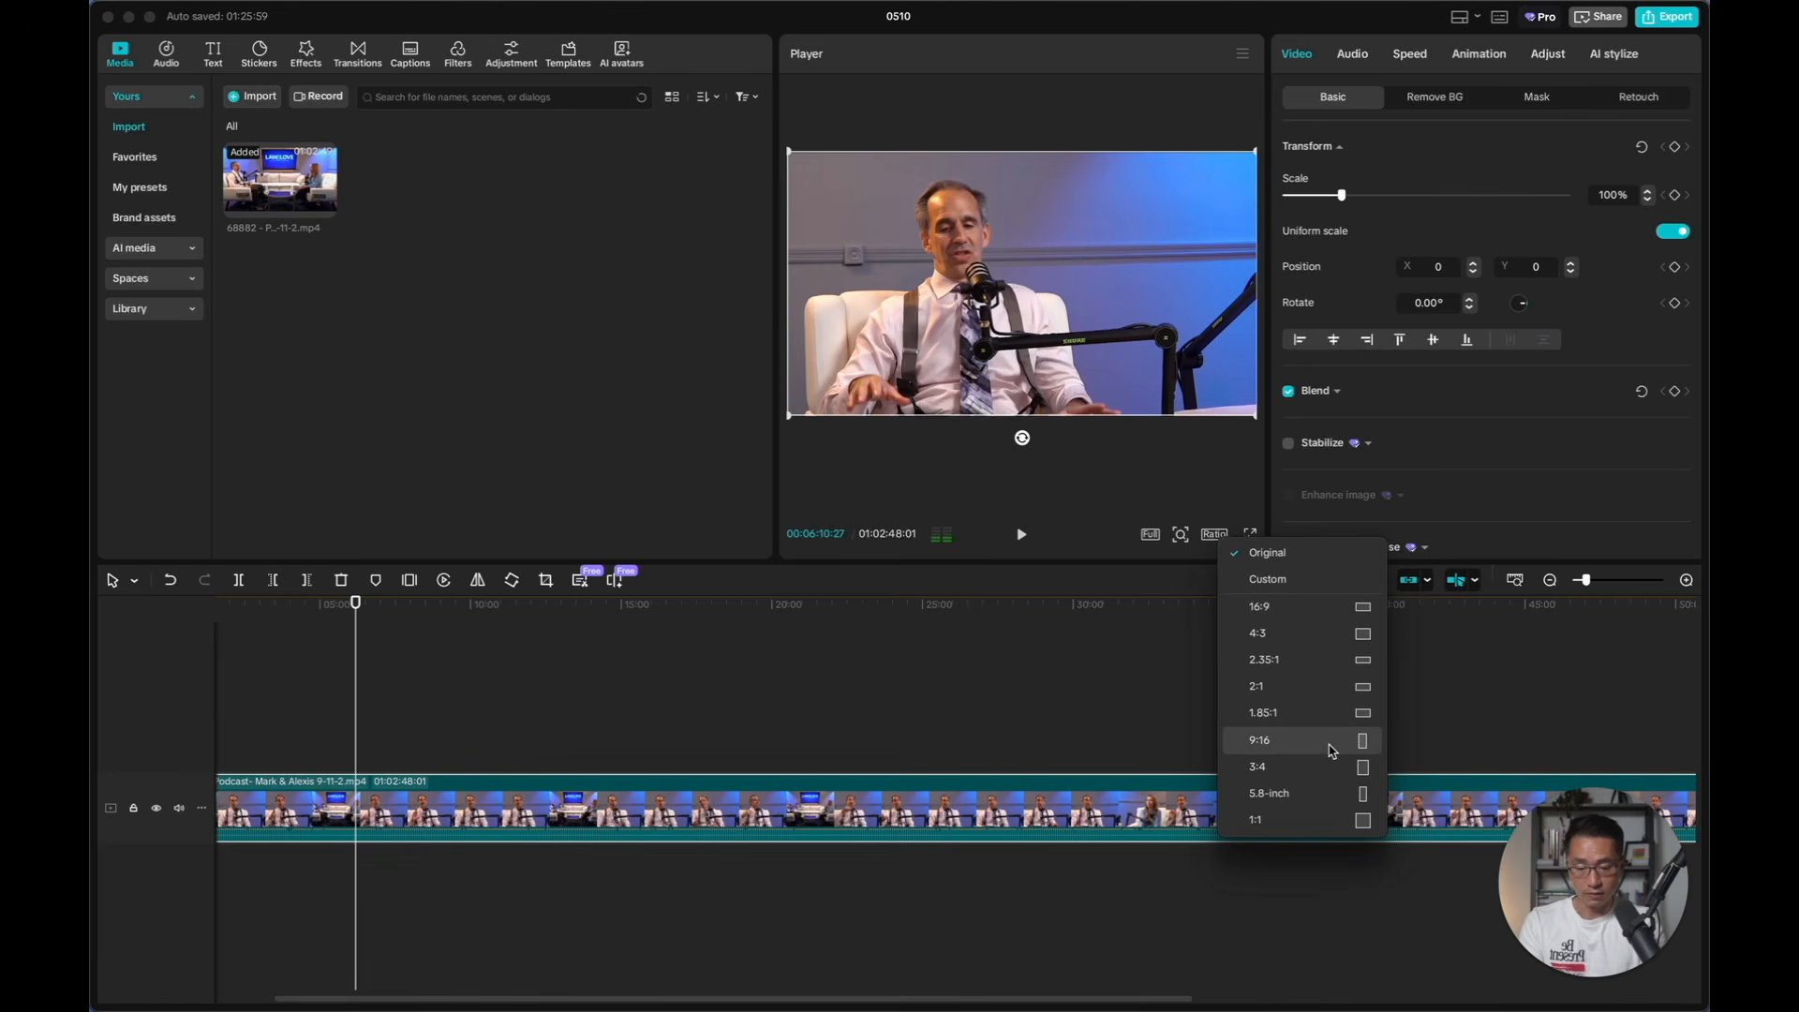
pyautogui.click(1260, 740)
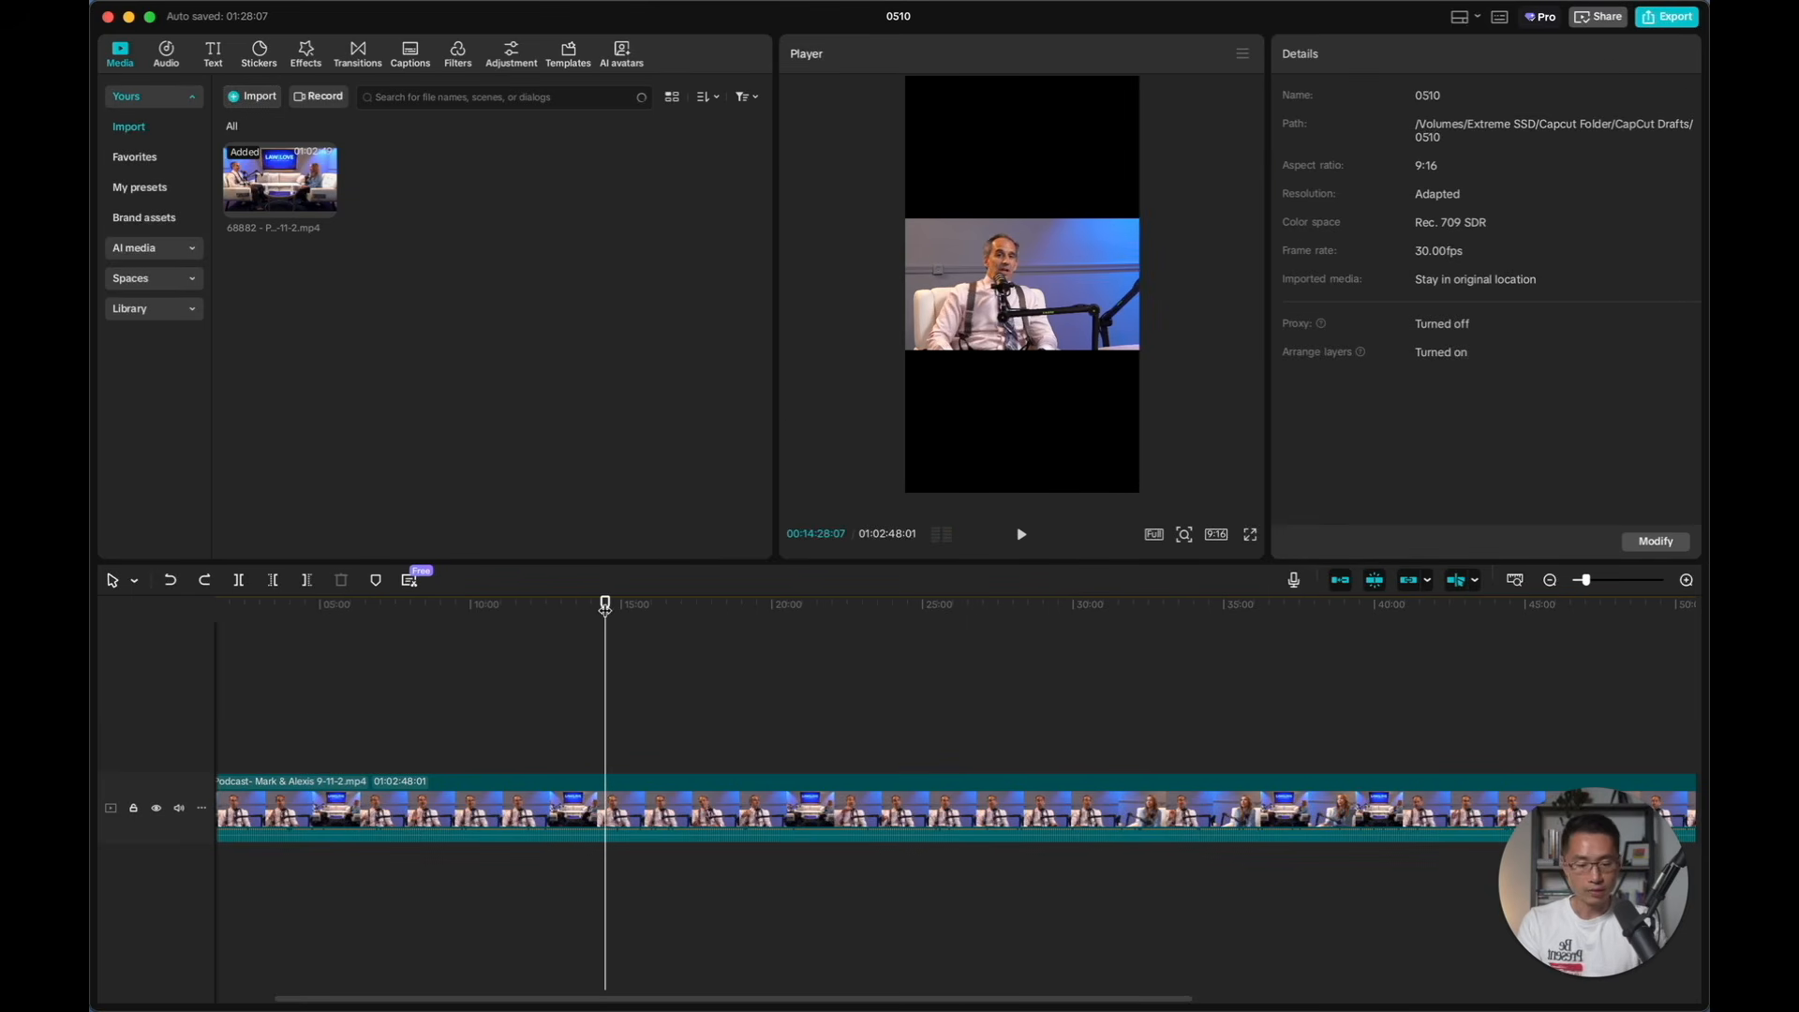
# Find the start of the chosen segment, split the podcast clip at 00:29:09:13 and delete the portion before it
pyautogui.moveTo(605, 609); pyautogui.dragTo(675, 607)
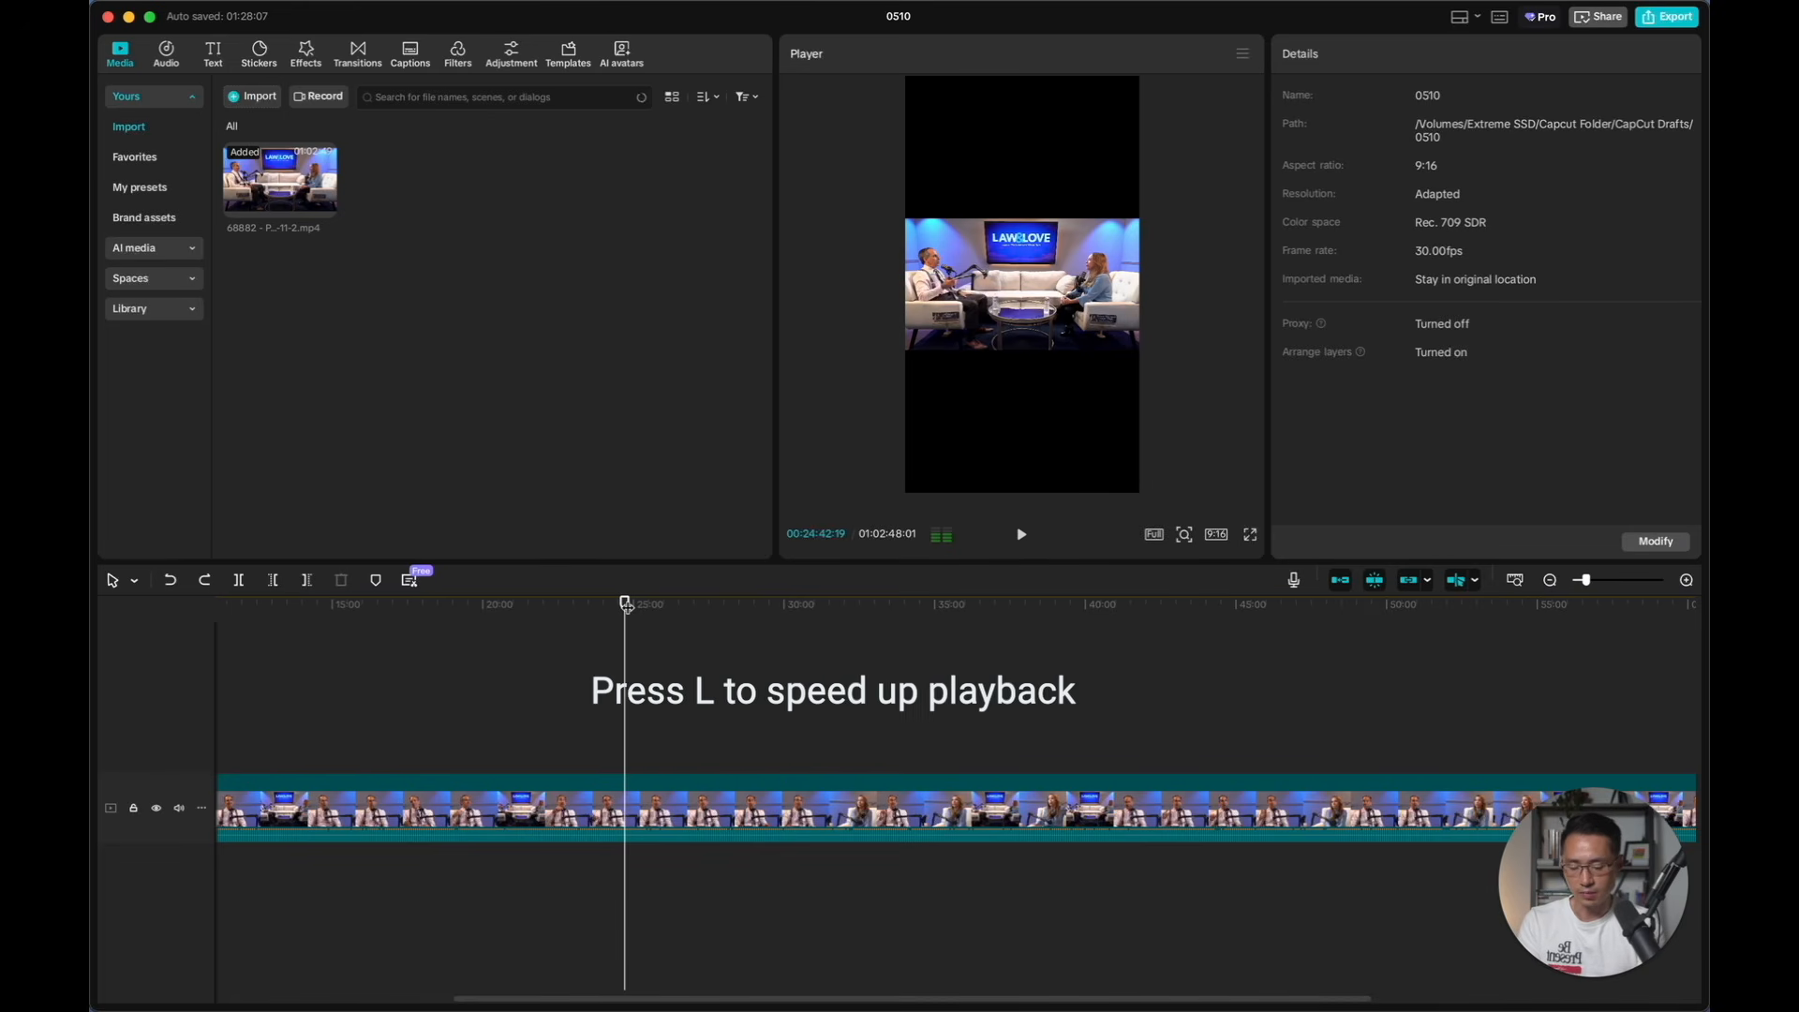
pyautogui.press('l')
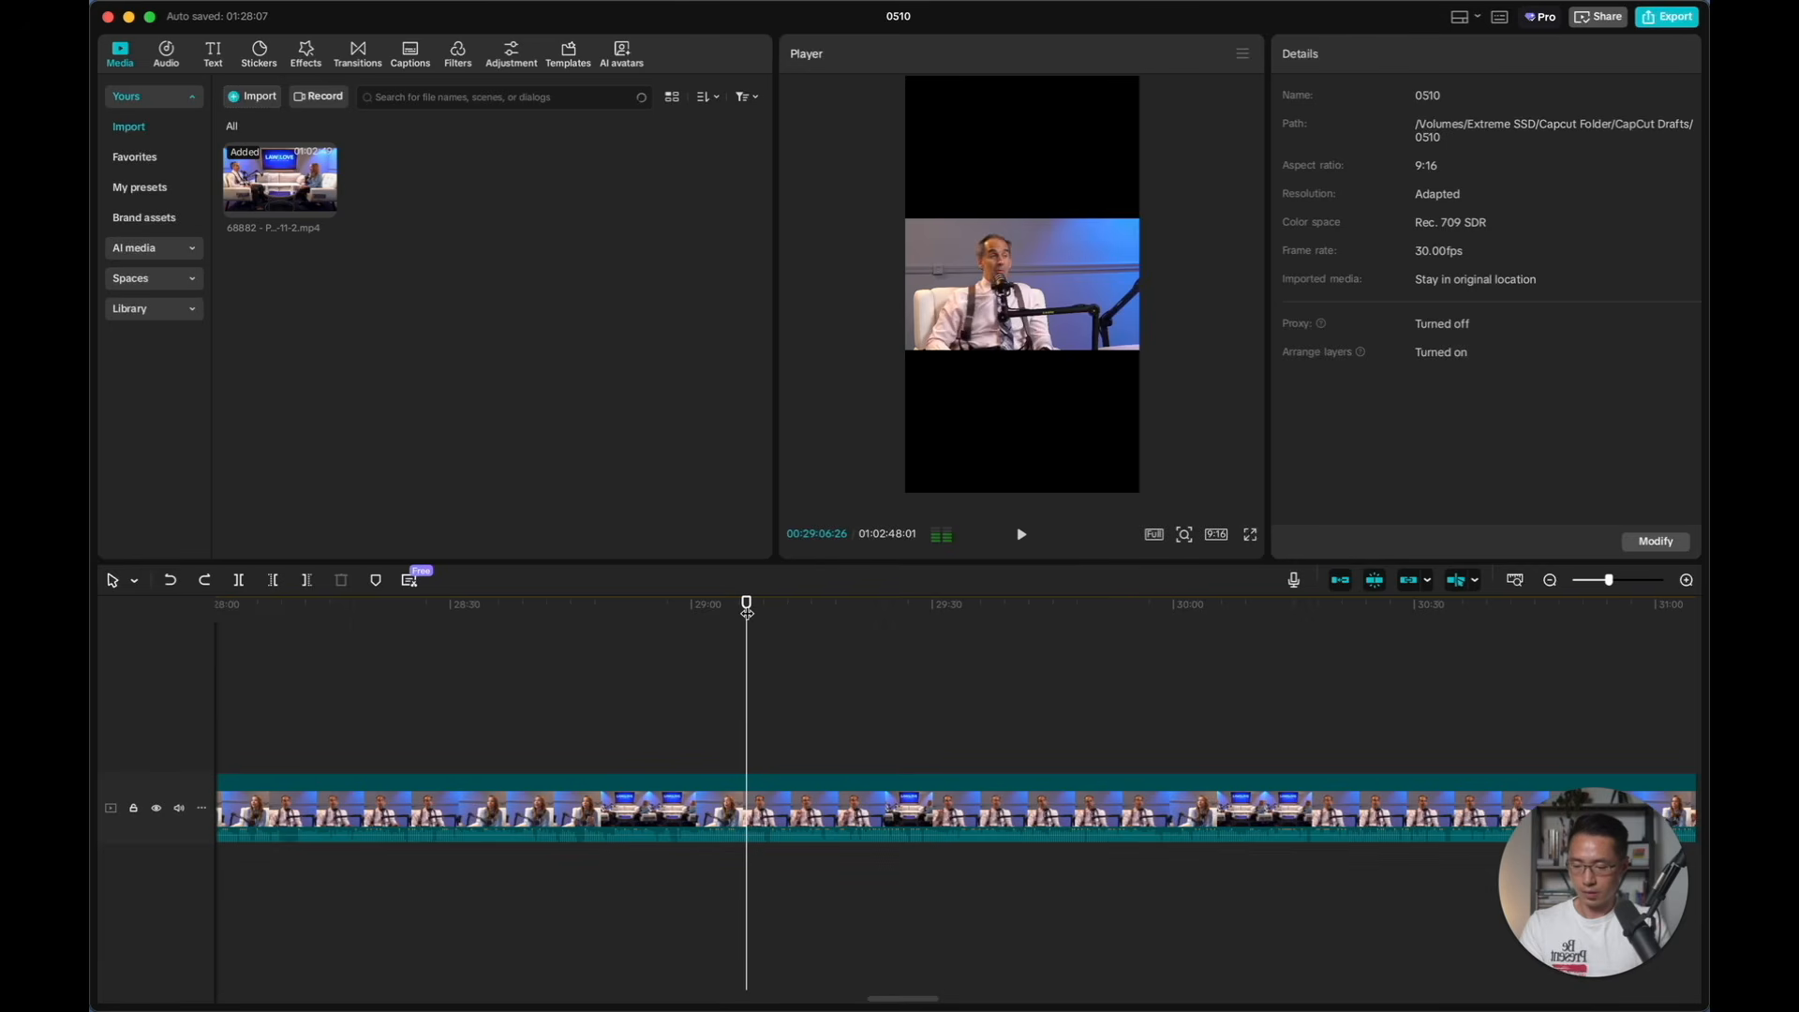
pyautogui.moveTo(747, 611)
pyautogui.mouseDown()
pyautogui.moveTo(763, 613)
pyautogui.moveTo(690, 613)
pyautogui.moveTo(764, 618)
pyautogui.mouseUp()
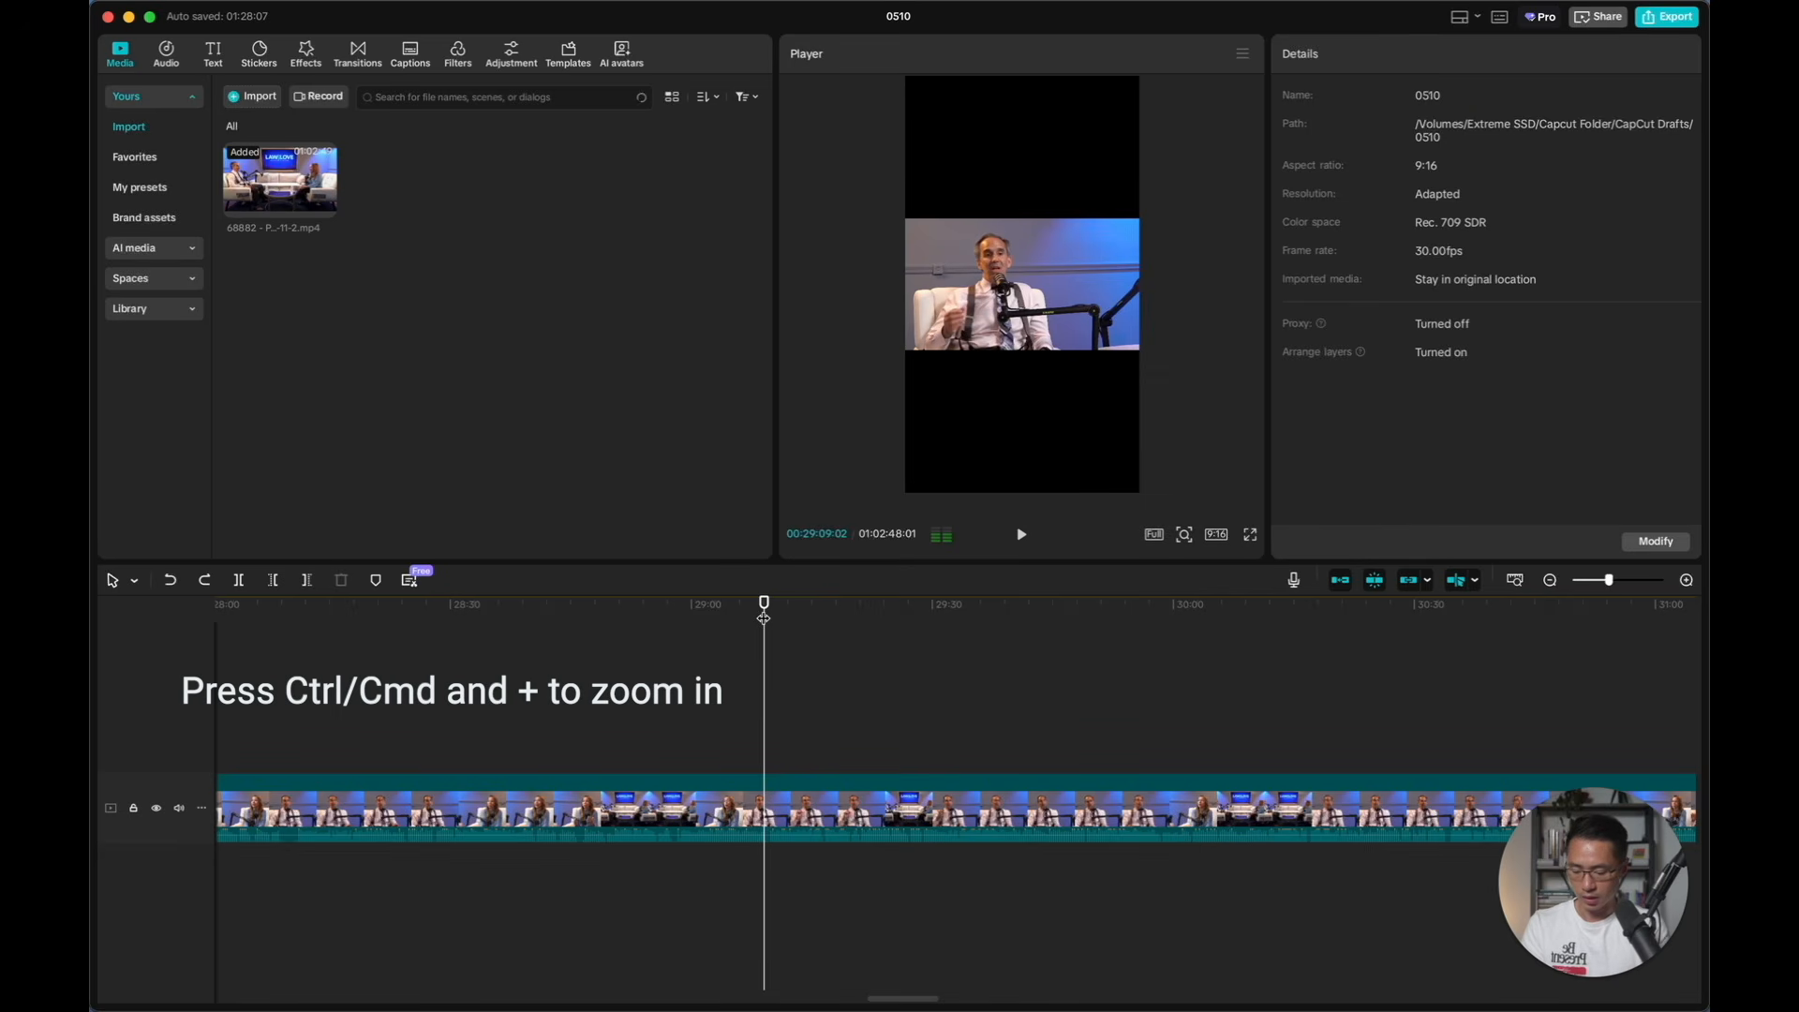
pyautogui.press('super+equal')
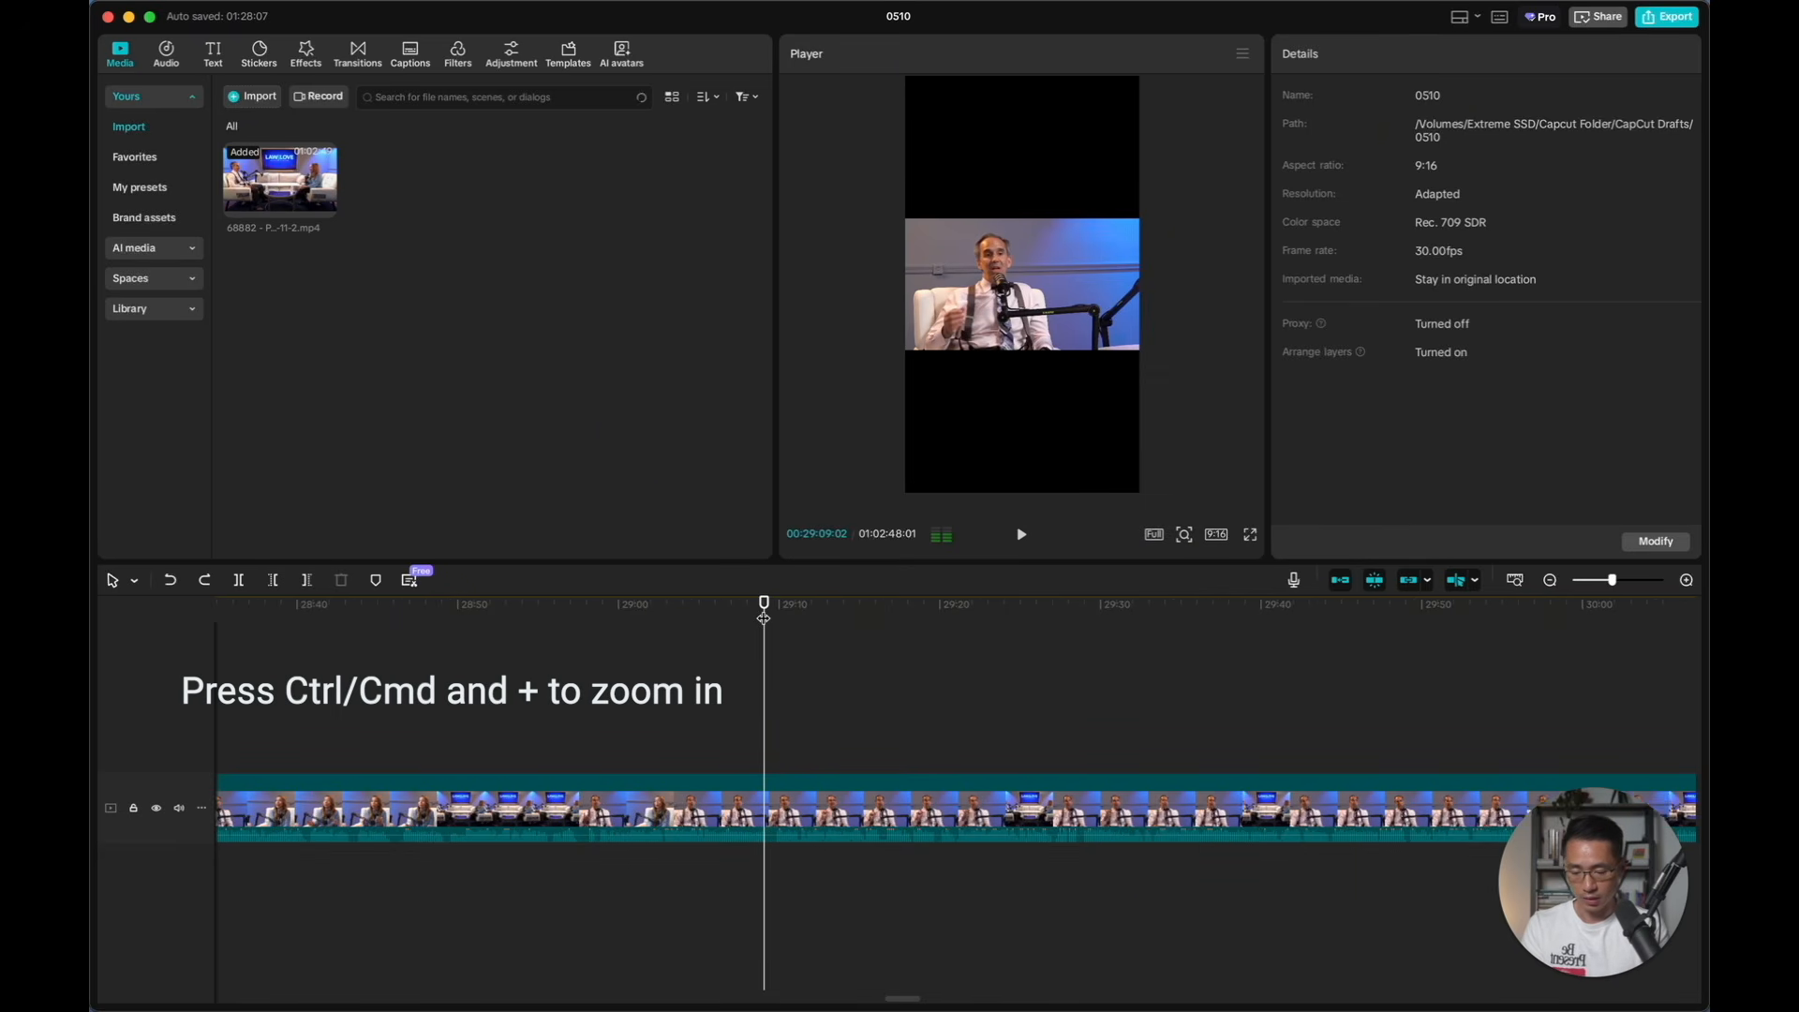
pyautogui.press('super+equal')
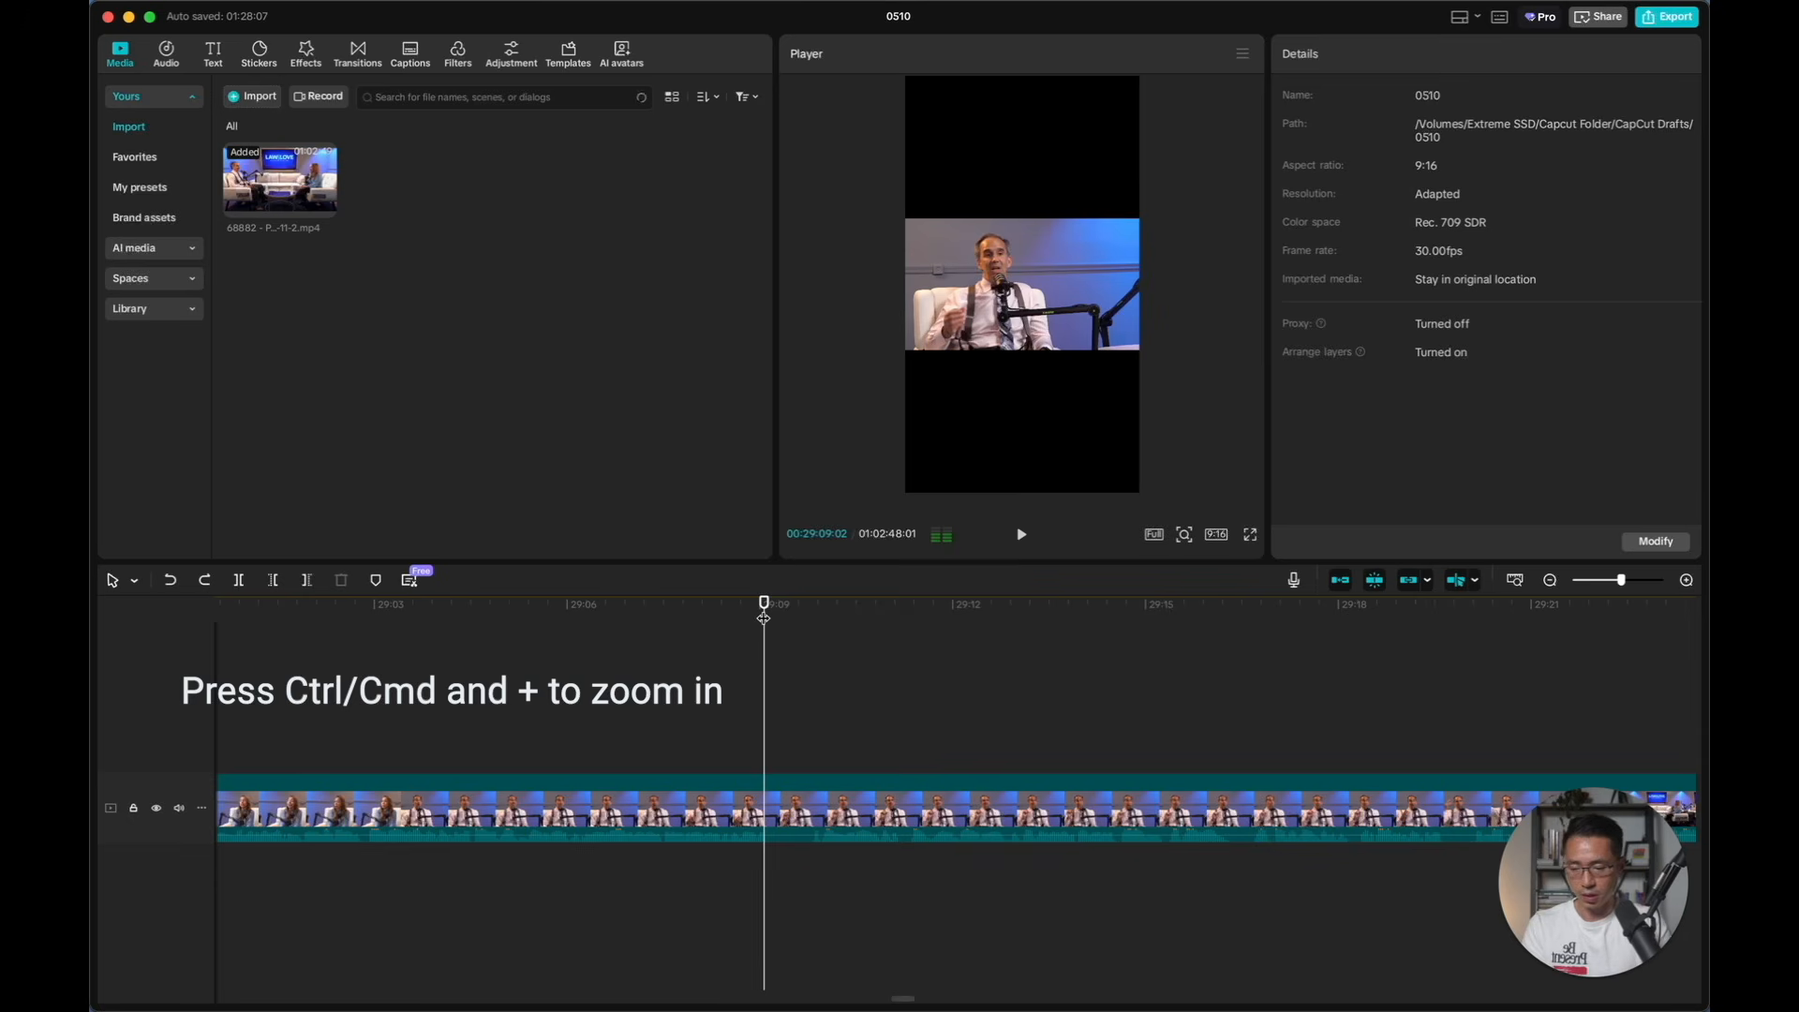
pyautogui.moveTo(763, 617); pyautogui.dragTo(787, 607)
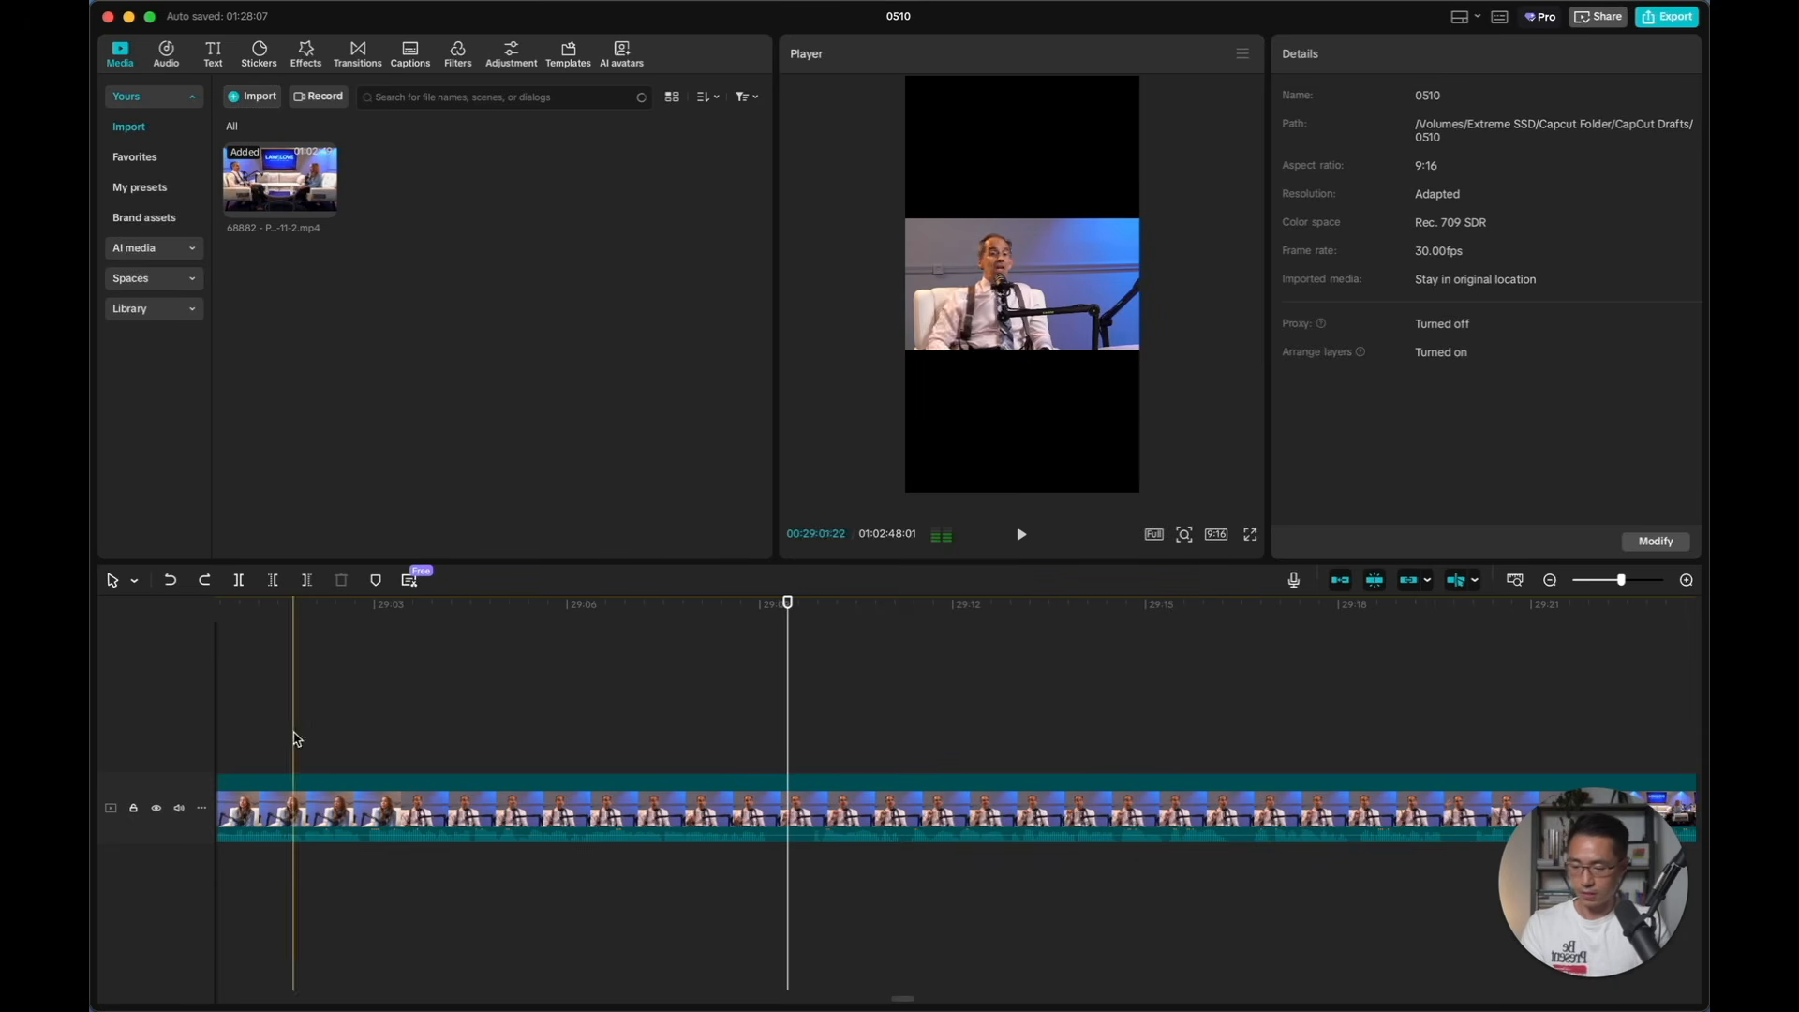
pyautogui.click(237, 581)
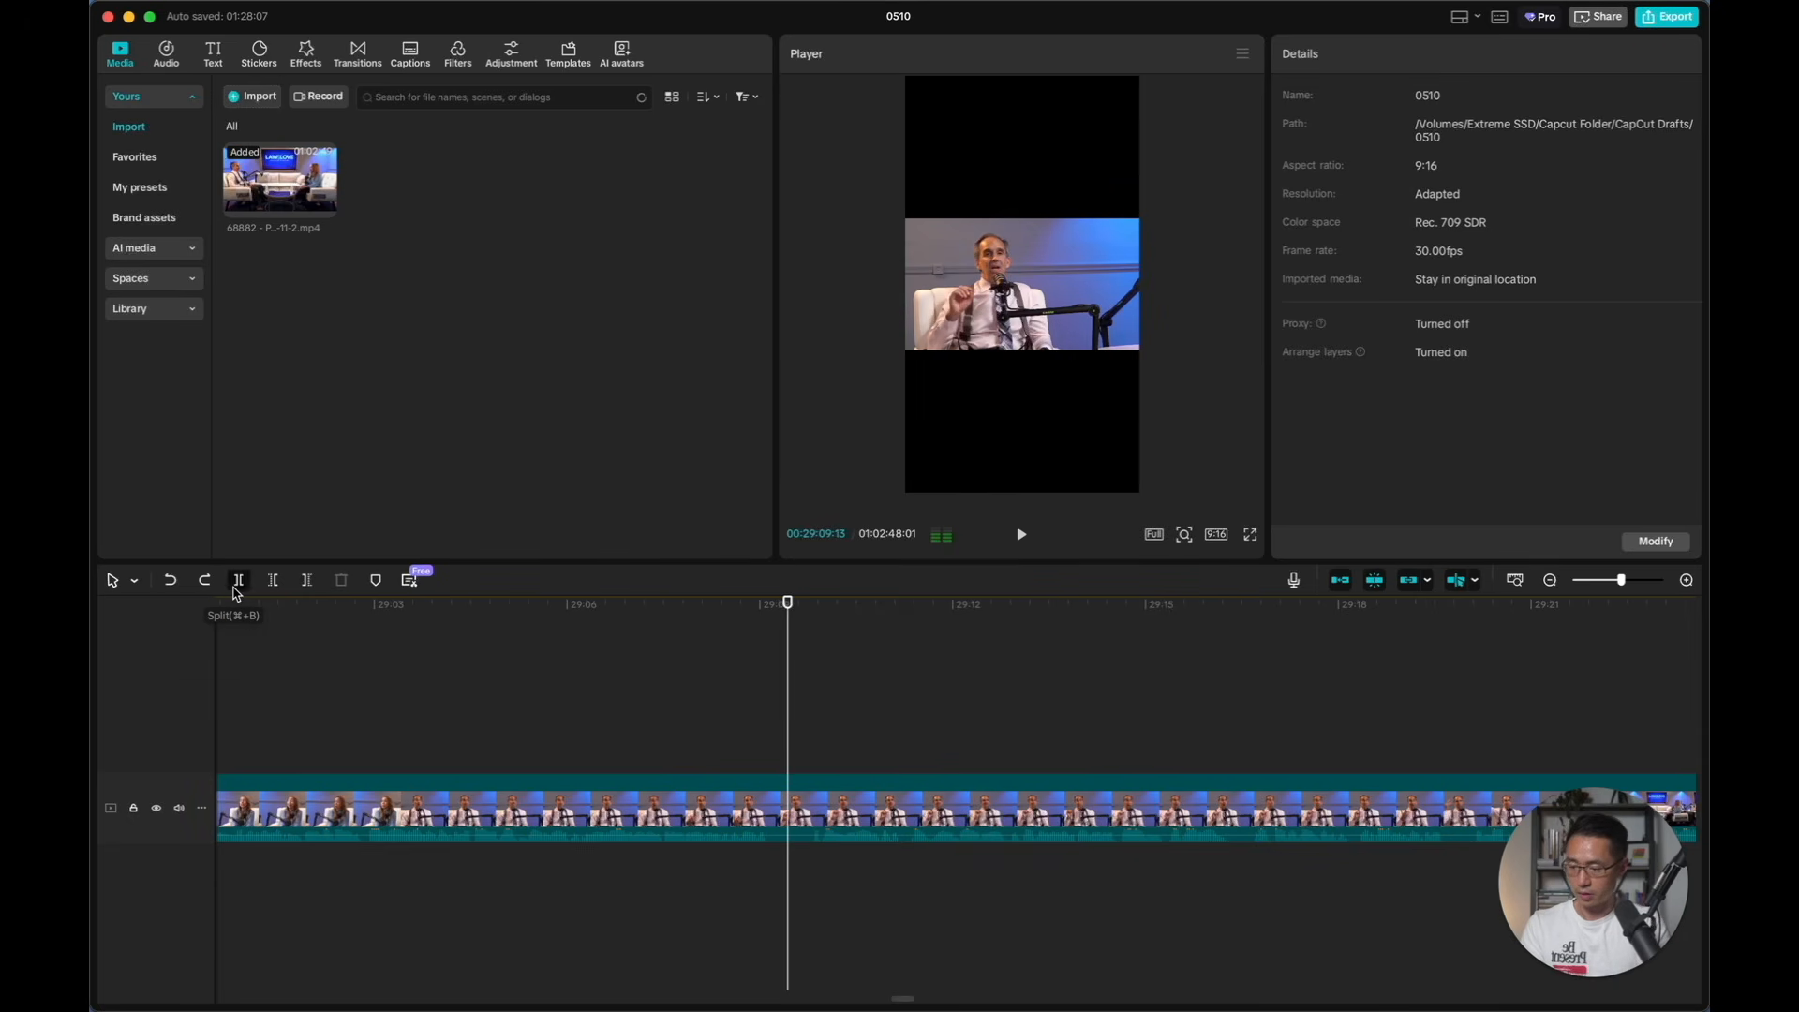
pyautogui.click(714, 804)
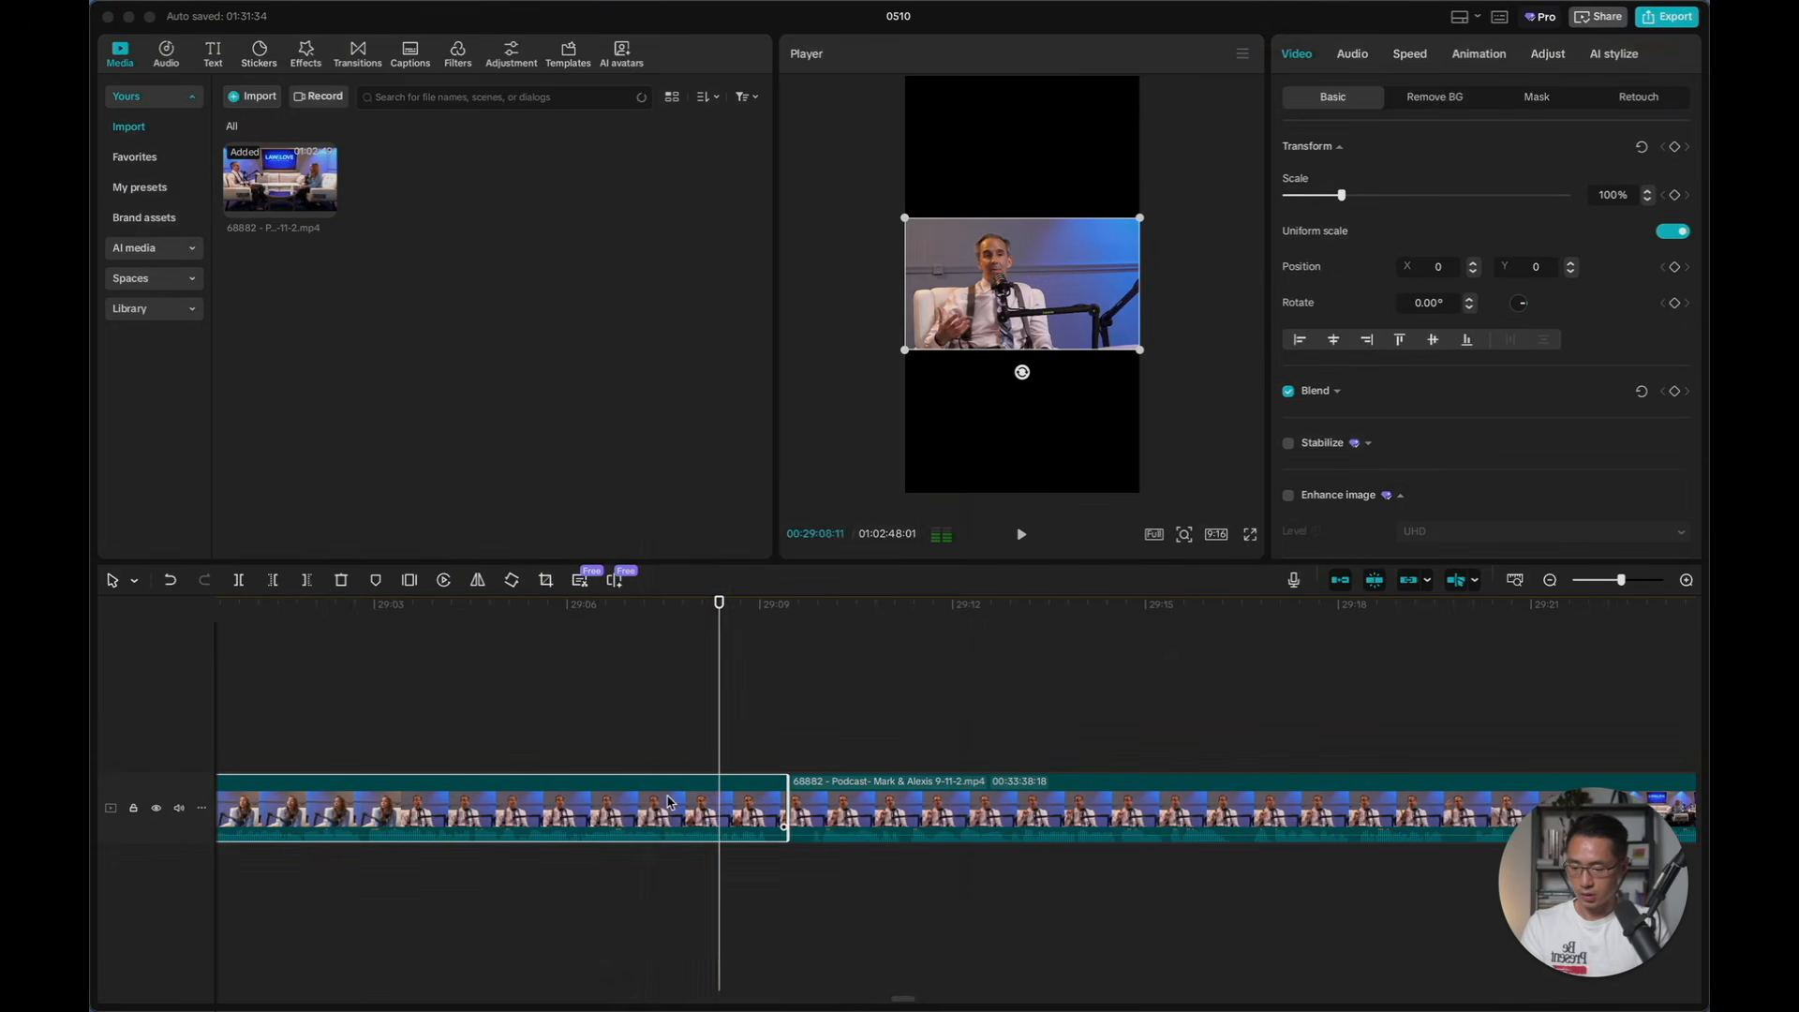
pyautogui.rightClick(669, 802)
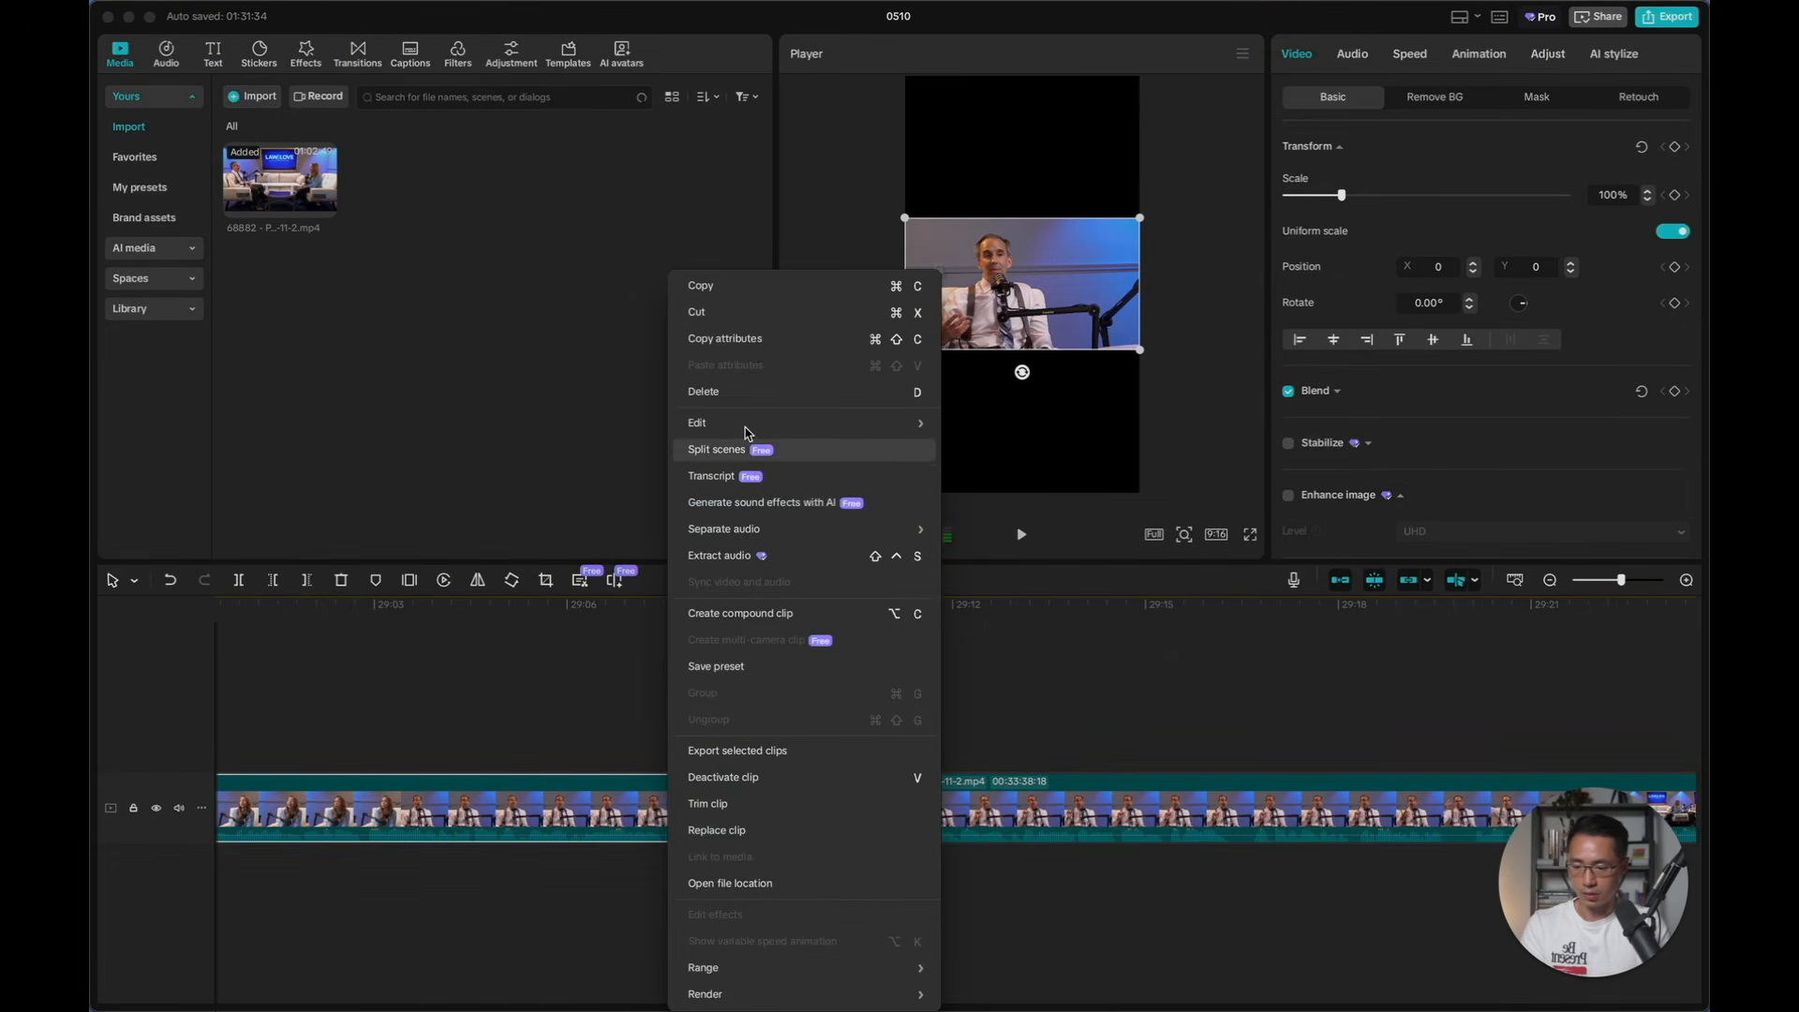
pyautogui.click(730, 393)
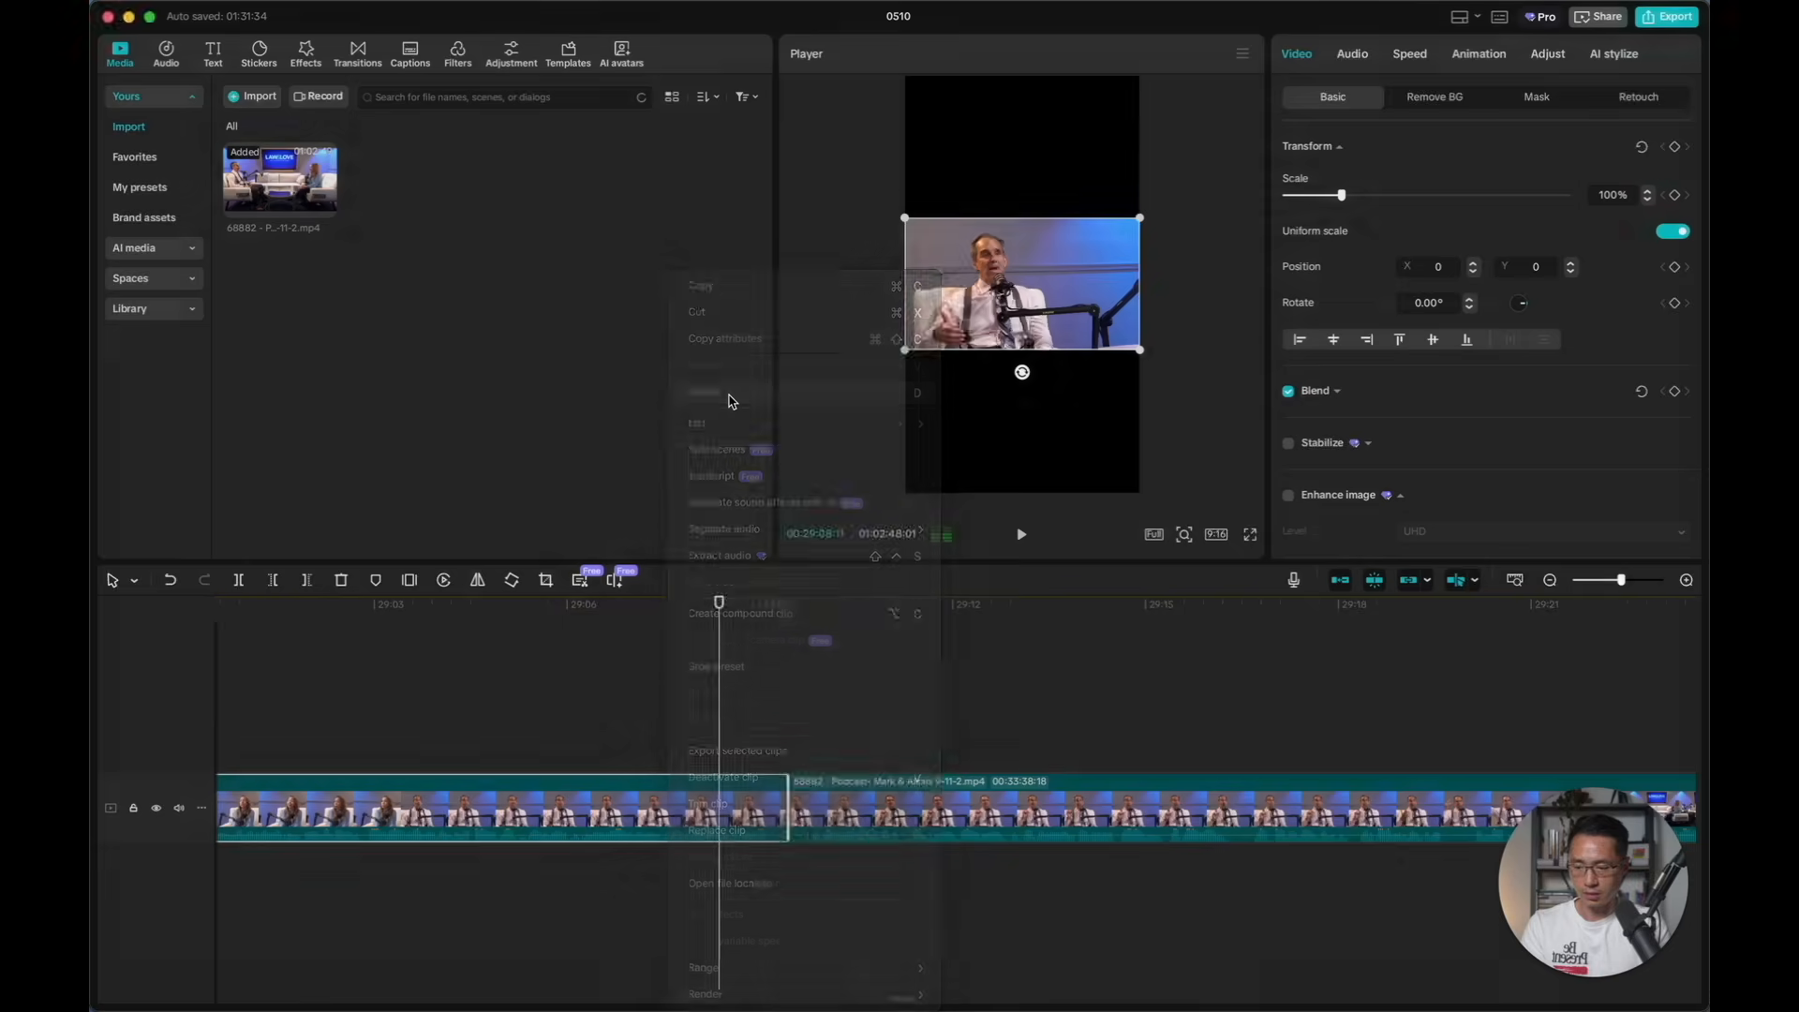
# Find where the chosen podcast segment ends, split the clip at 00:00:17:22 and delete everything after it
pyautogui.press('space')
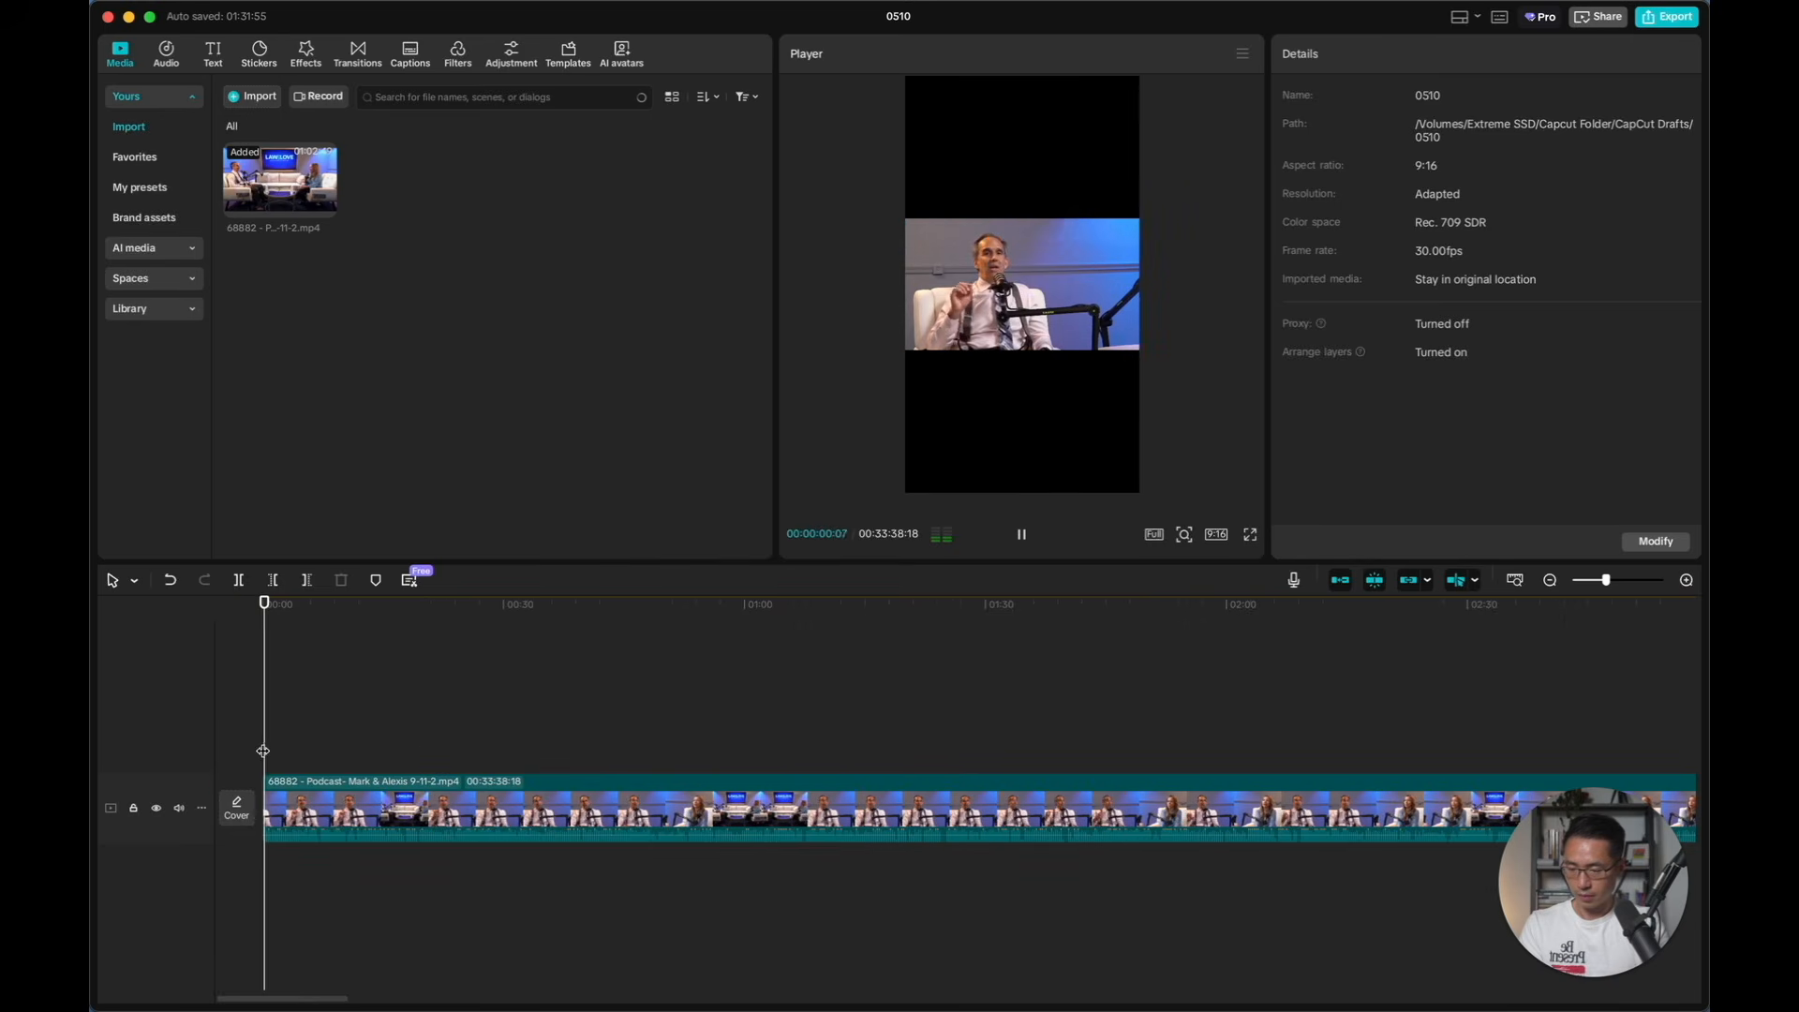
pyautogui.press('super+equal')
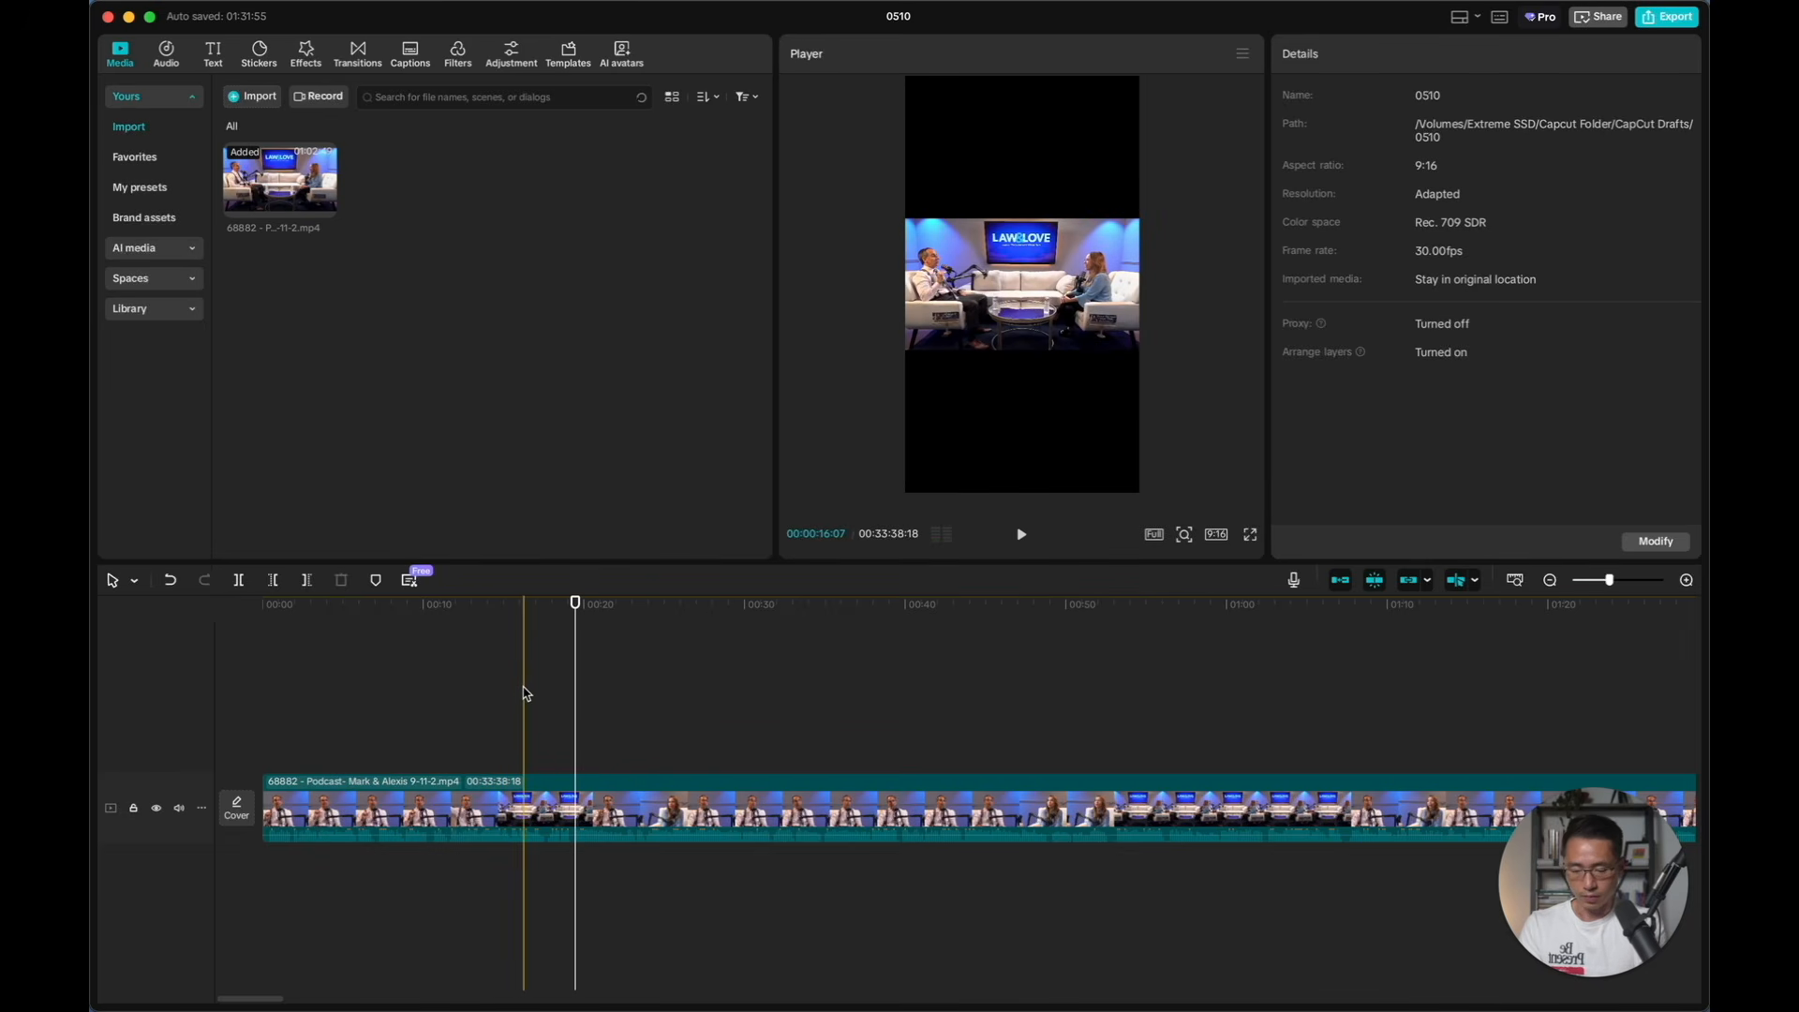
pyautogui.scroll(2, 615, 663)
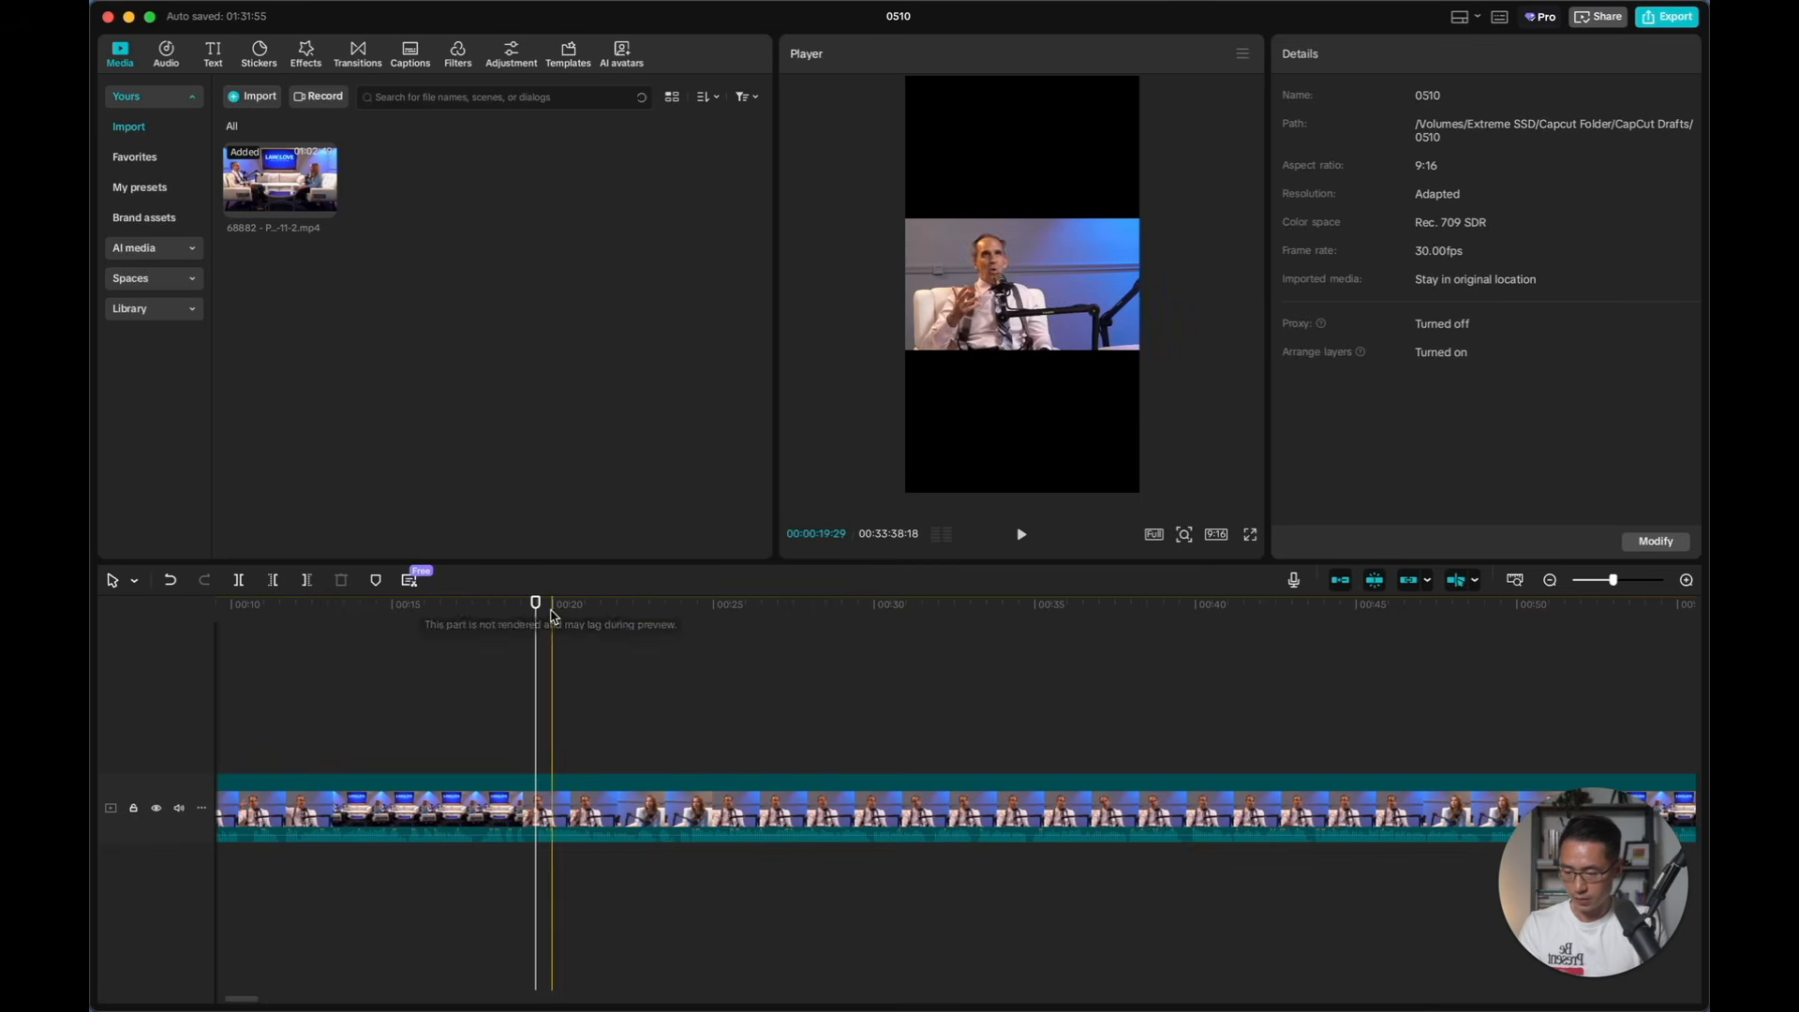
pyautogui.click(480, 607)
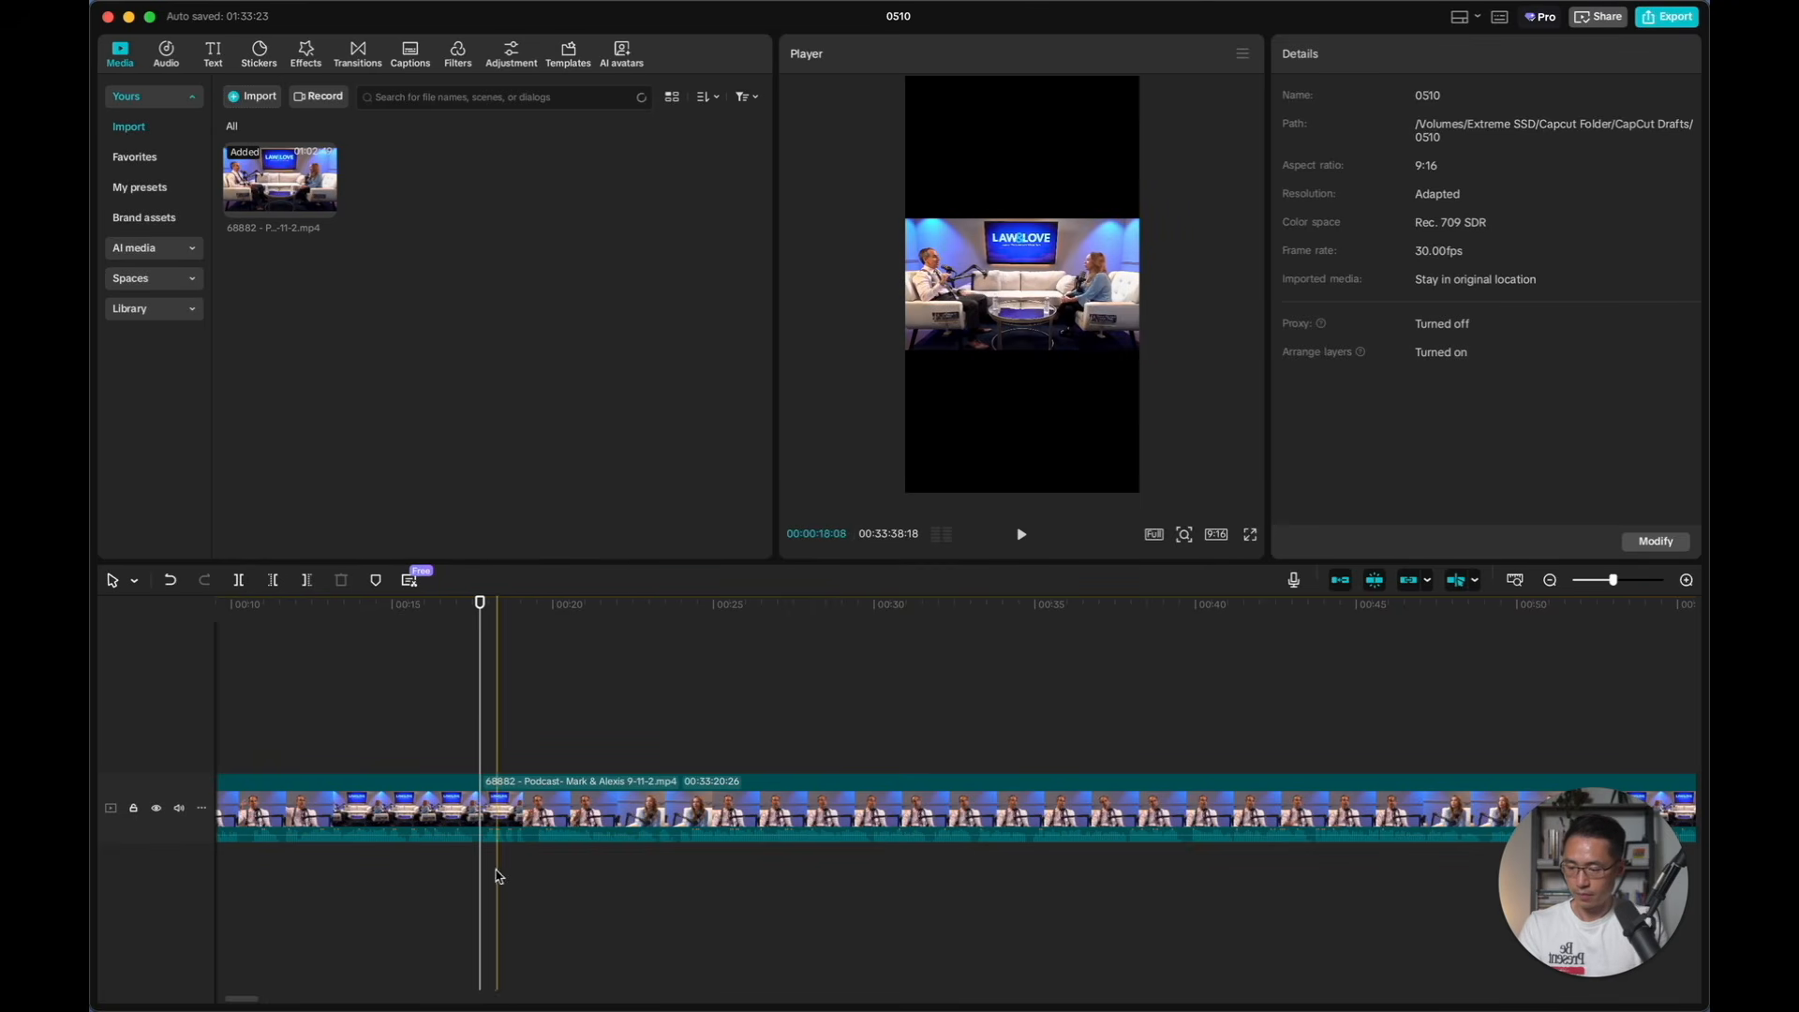
pyautogui.click(551, 812)
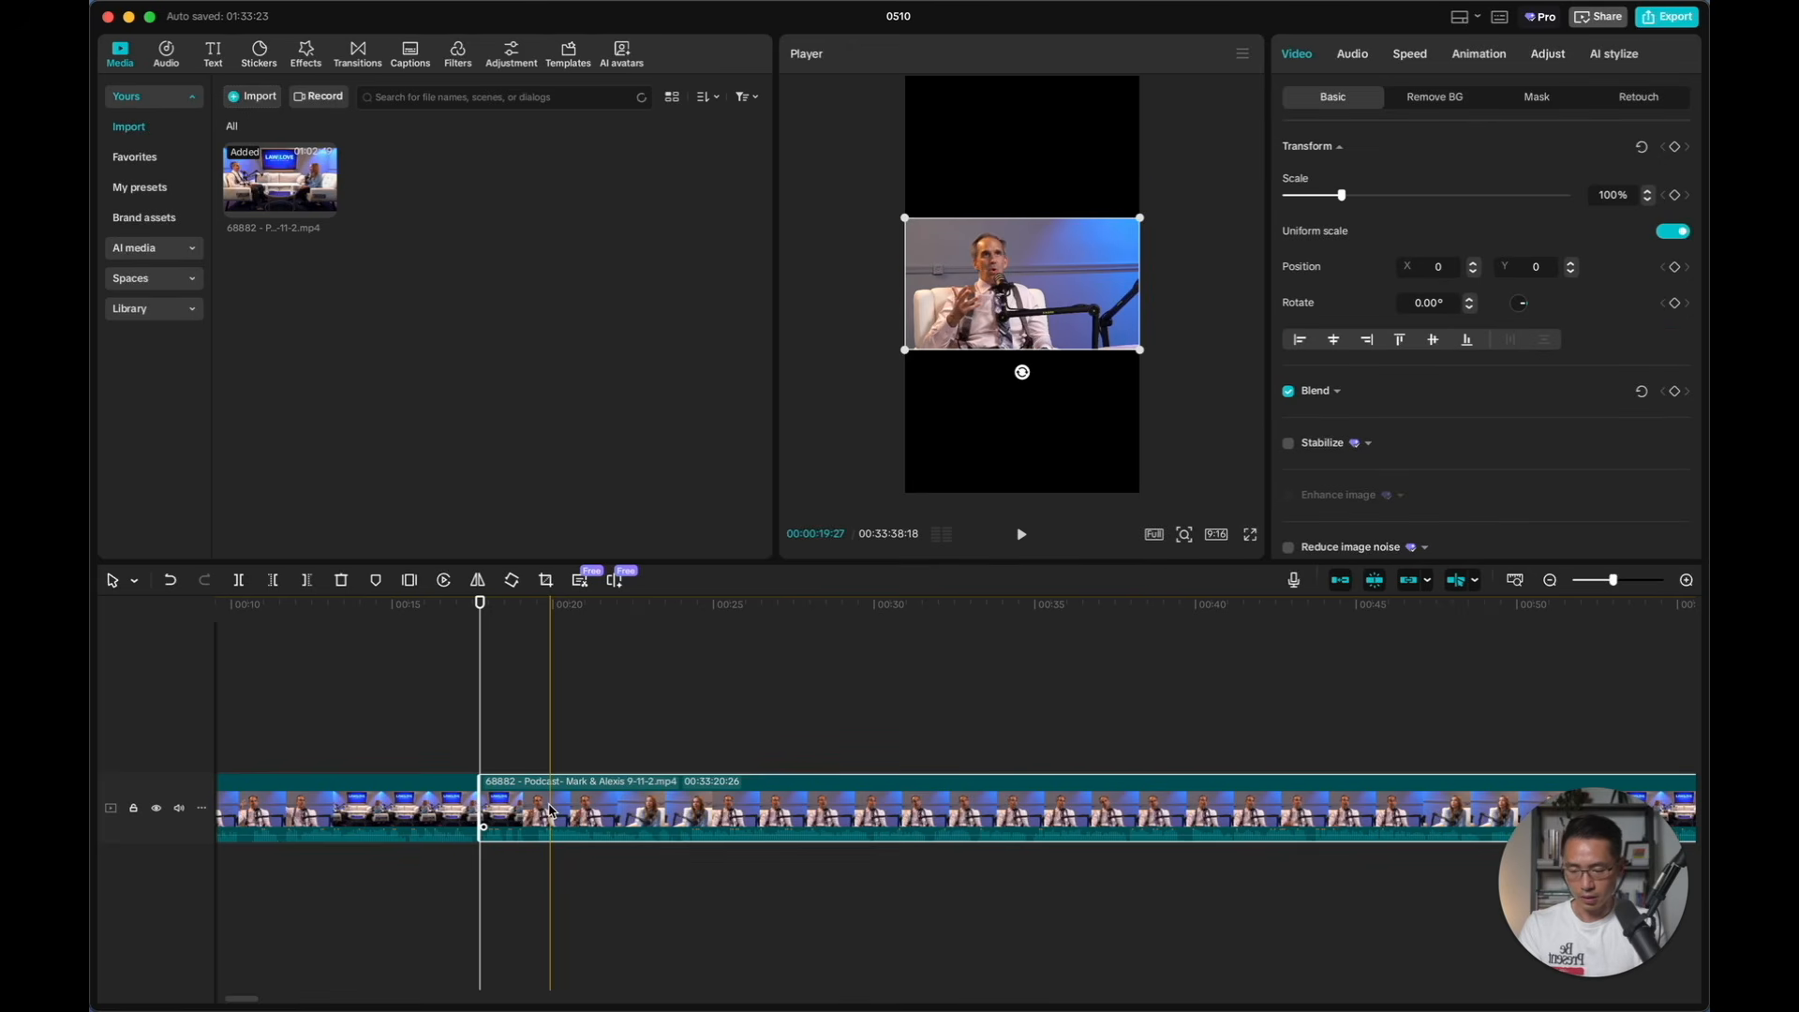
pyautogui.rightClick(582, 812)
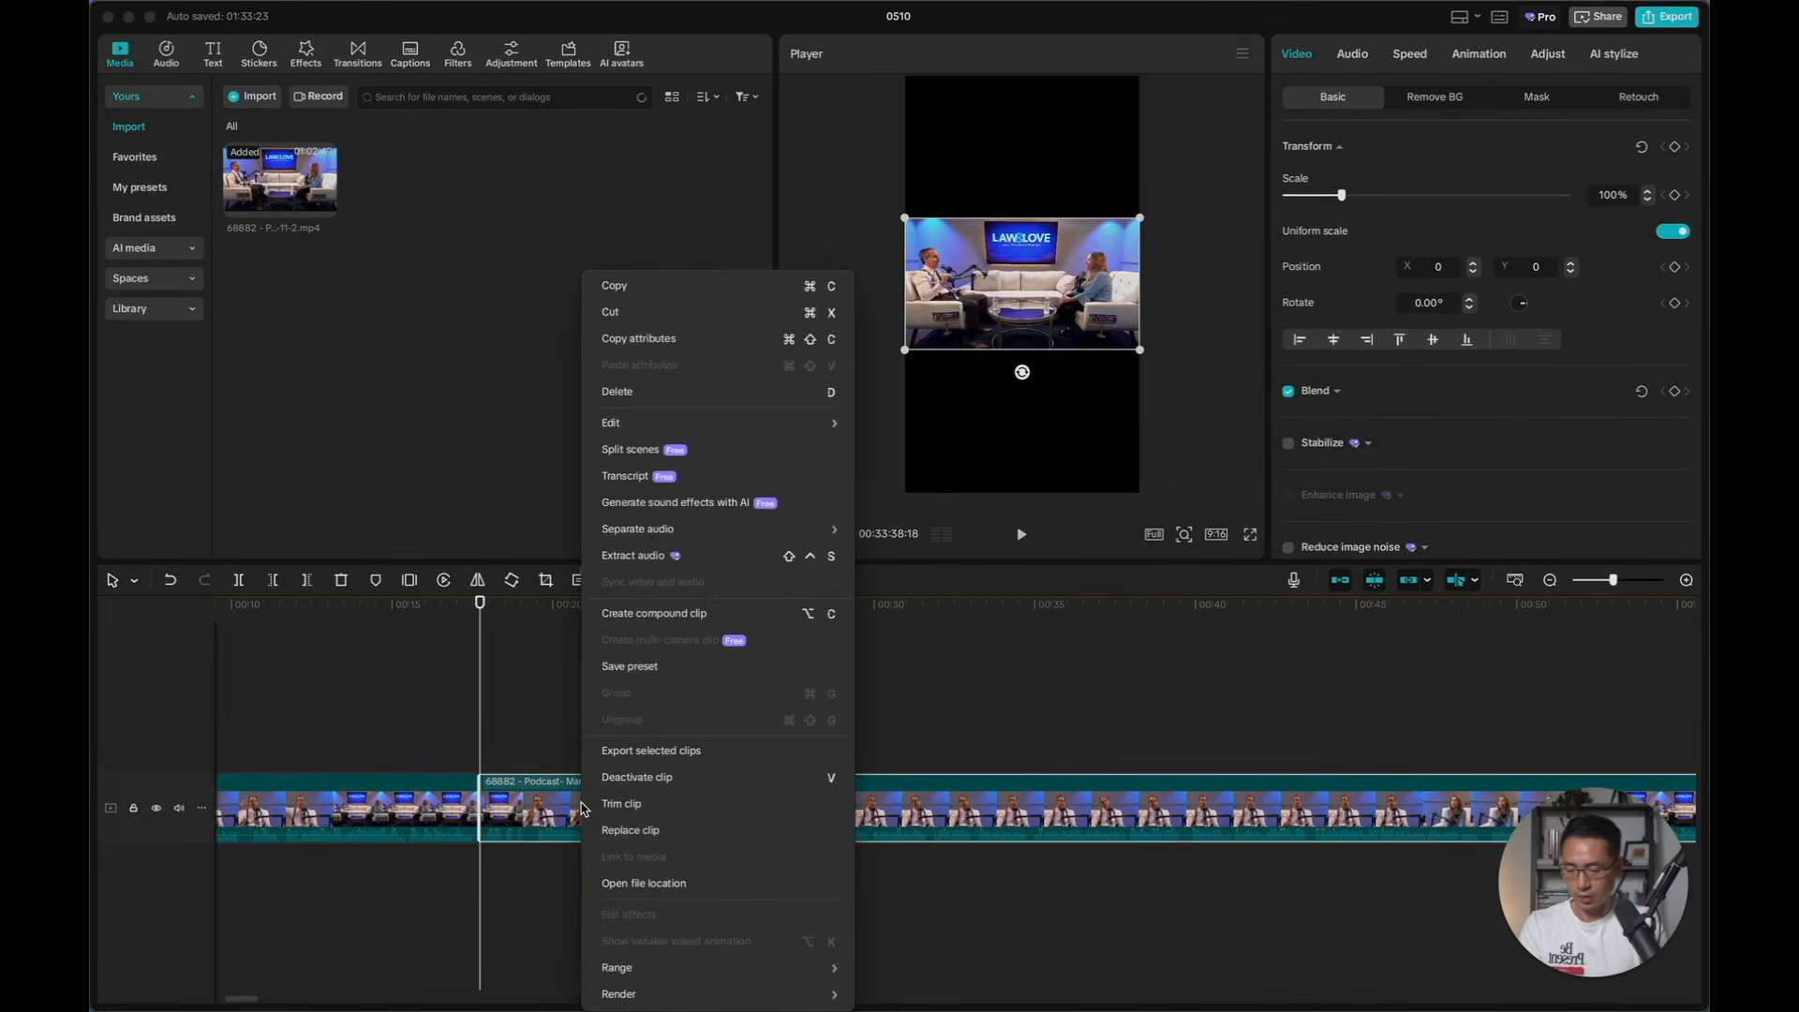
pyautogui.click(698, 393)
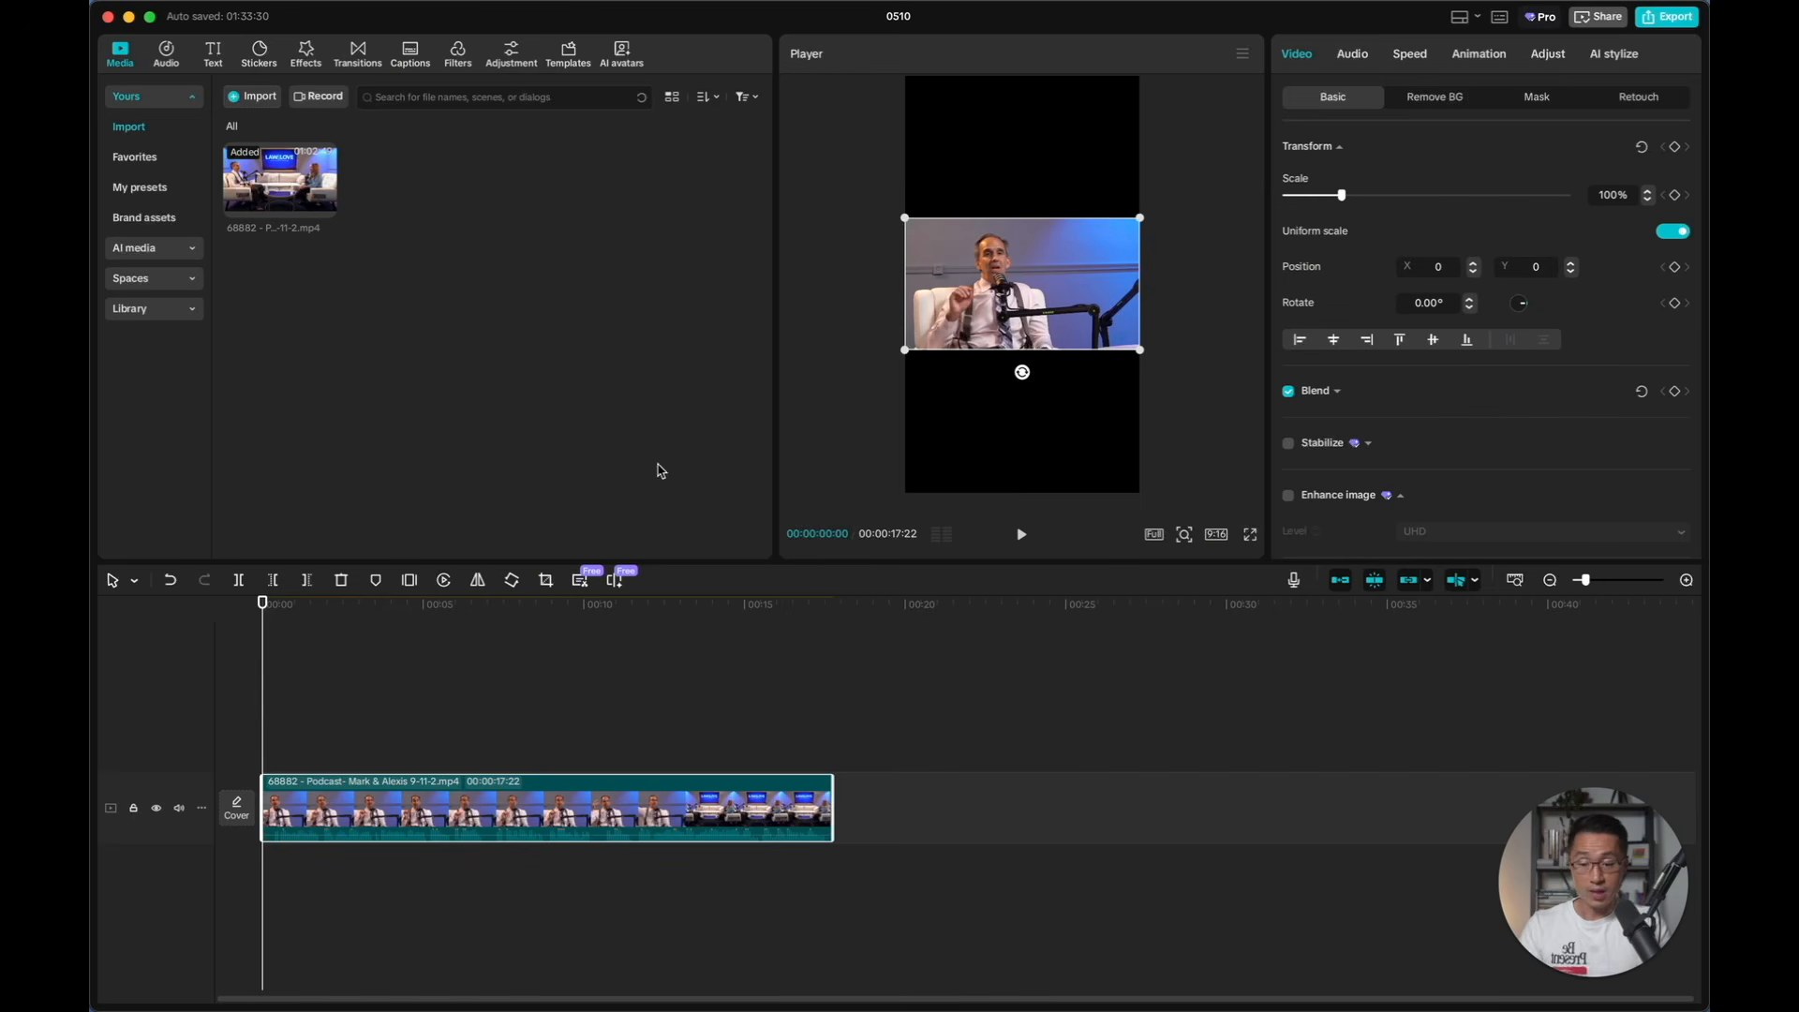
# Enlarge the podcast clip to 316% and reposition it to X 797, Y 0 so the male speaker fills the vertical frame
pyautogui.moveTo(1139, 218)
pyautogui.mouseDown()
pyautogui.moveTo(1350, 161)
pyautogui.moveTo(1133, 201)
pyautogui.mouseUp()
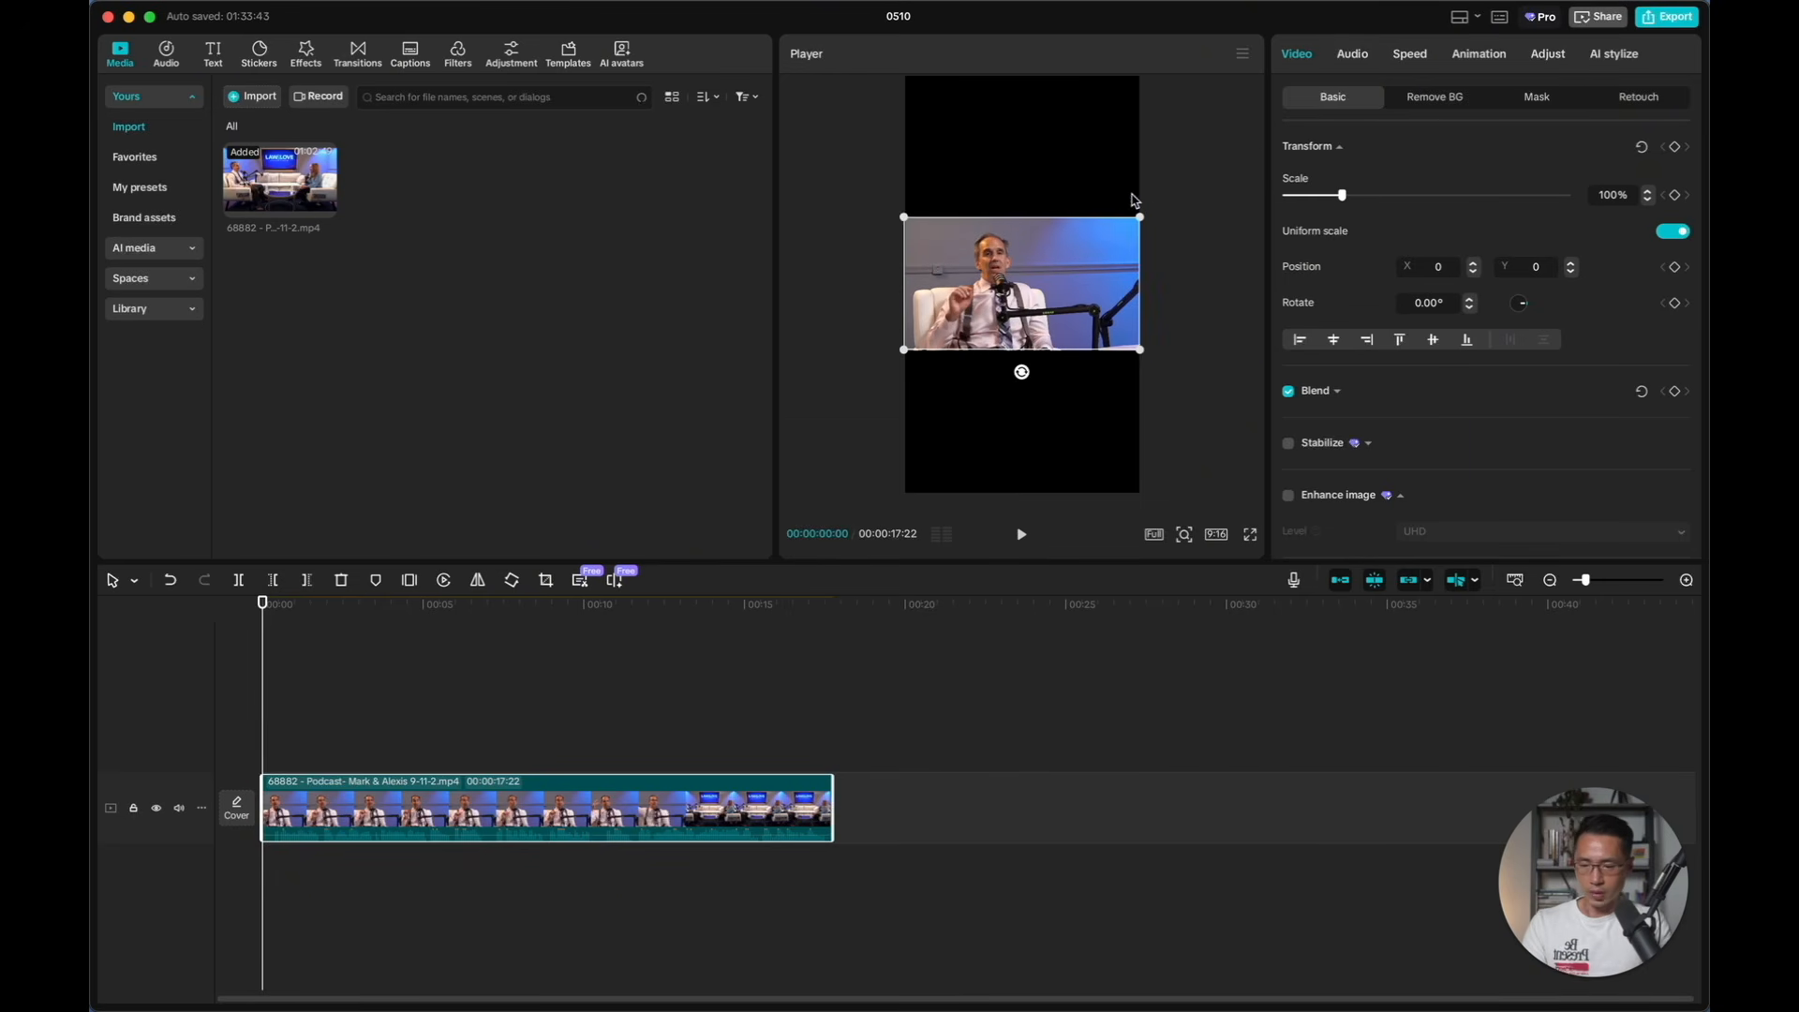
pyautogui.click(1197, 225)
pyautogui.click(1060, 274)
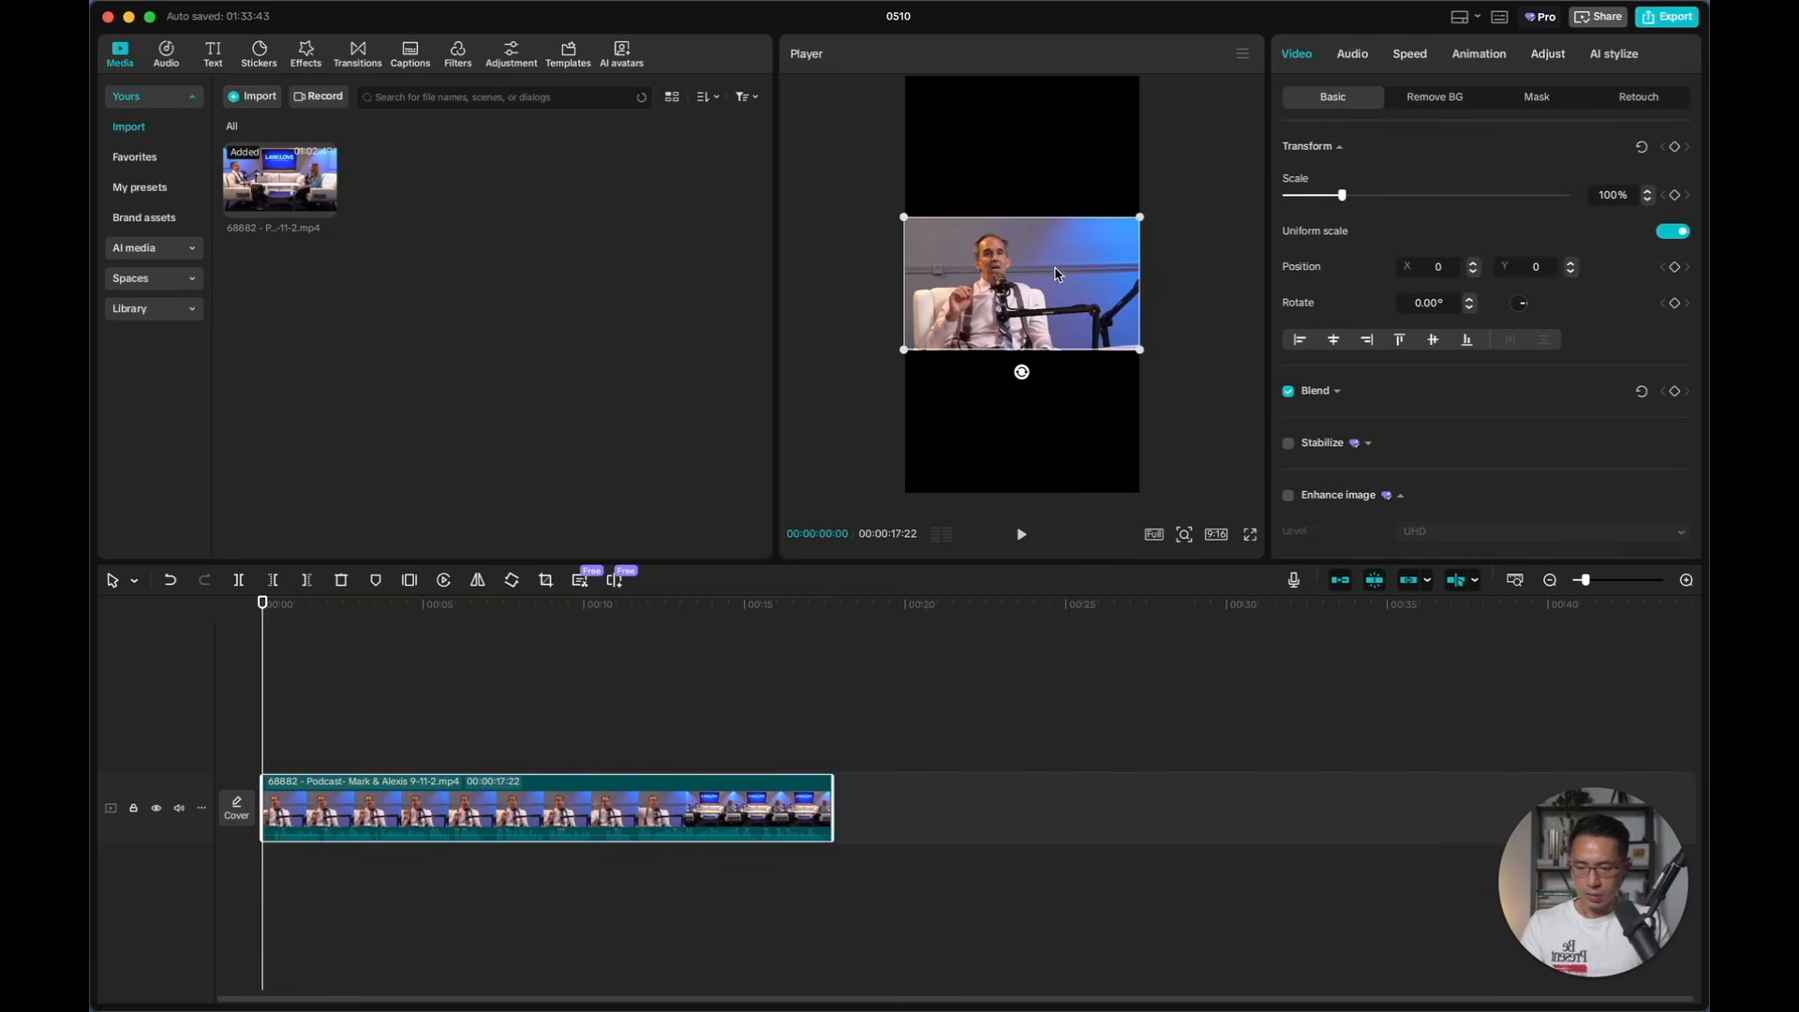
pyautogui.moveTo(1144, 220); pyautogui.dragTo(1415, 130)
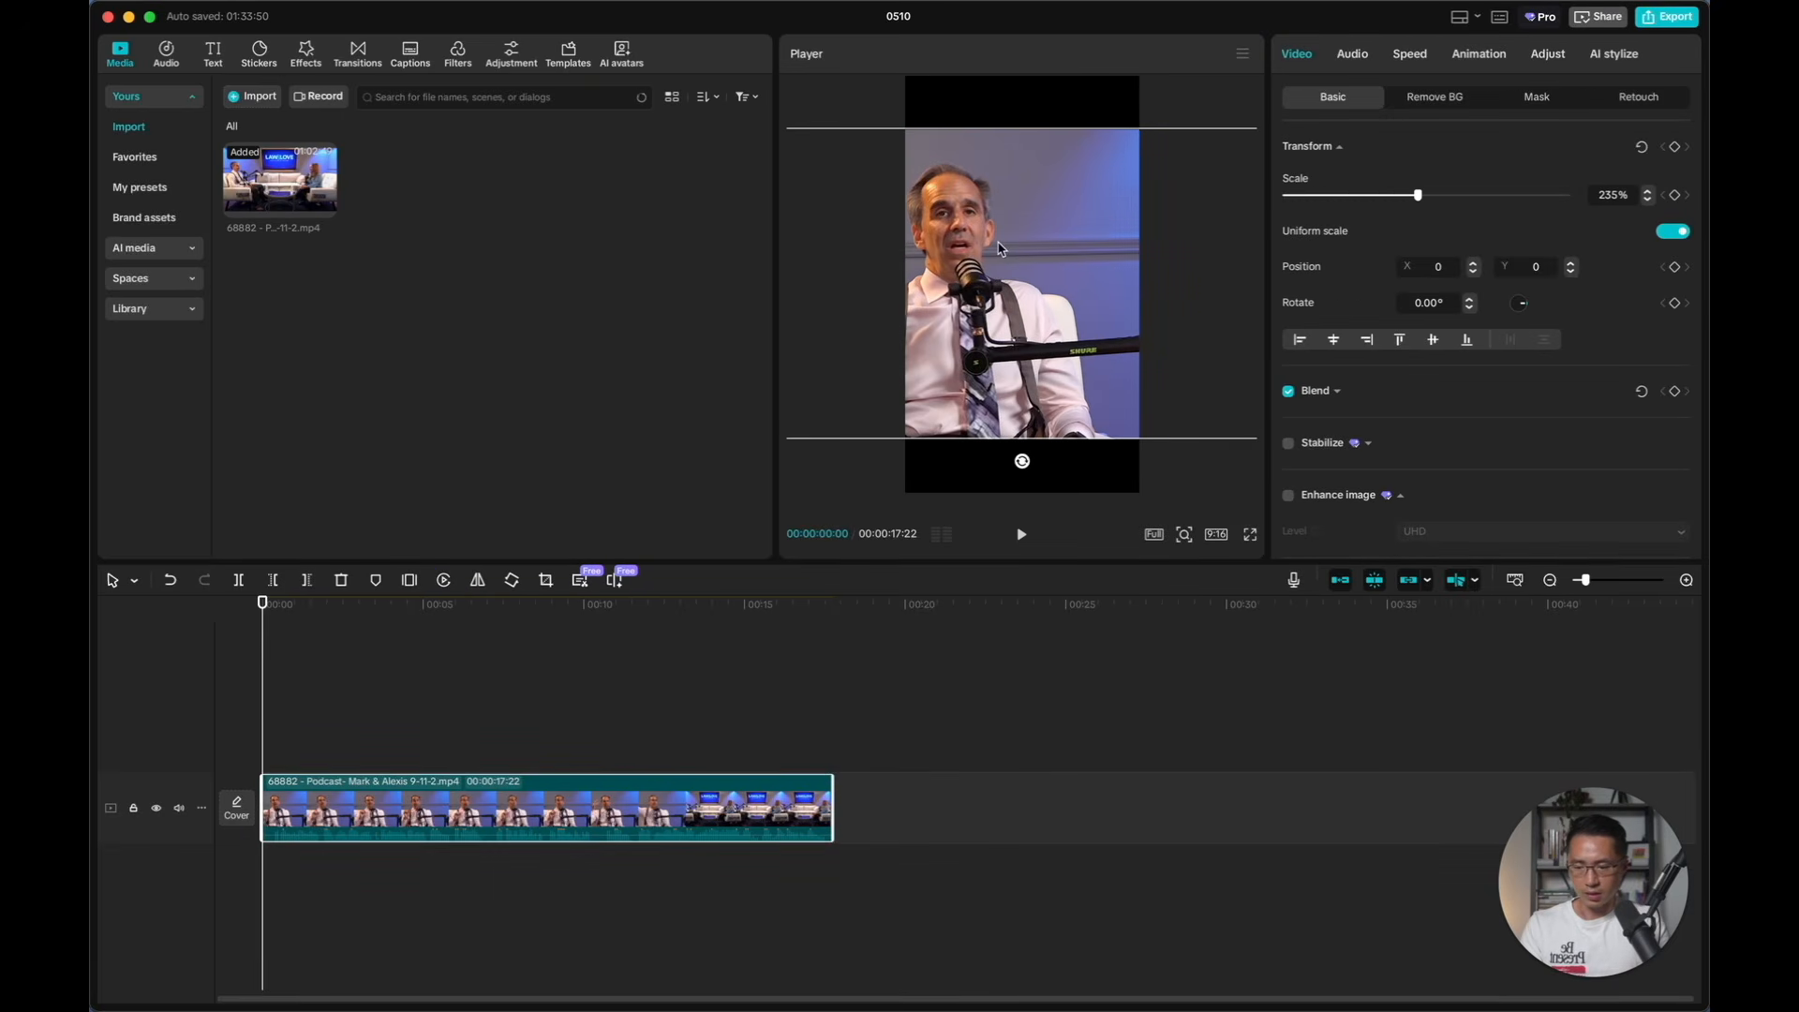
pyautogui.moveTo(999, 248); pyautogui.dragTo(1052, 243)
pyautogui.moveTo(794, 435); pyautogui.dragTo(684, 520)
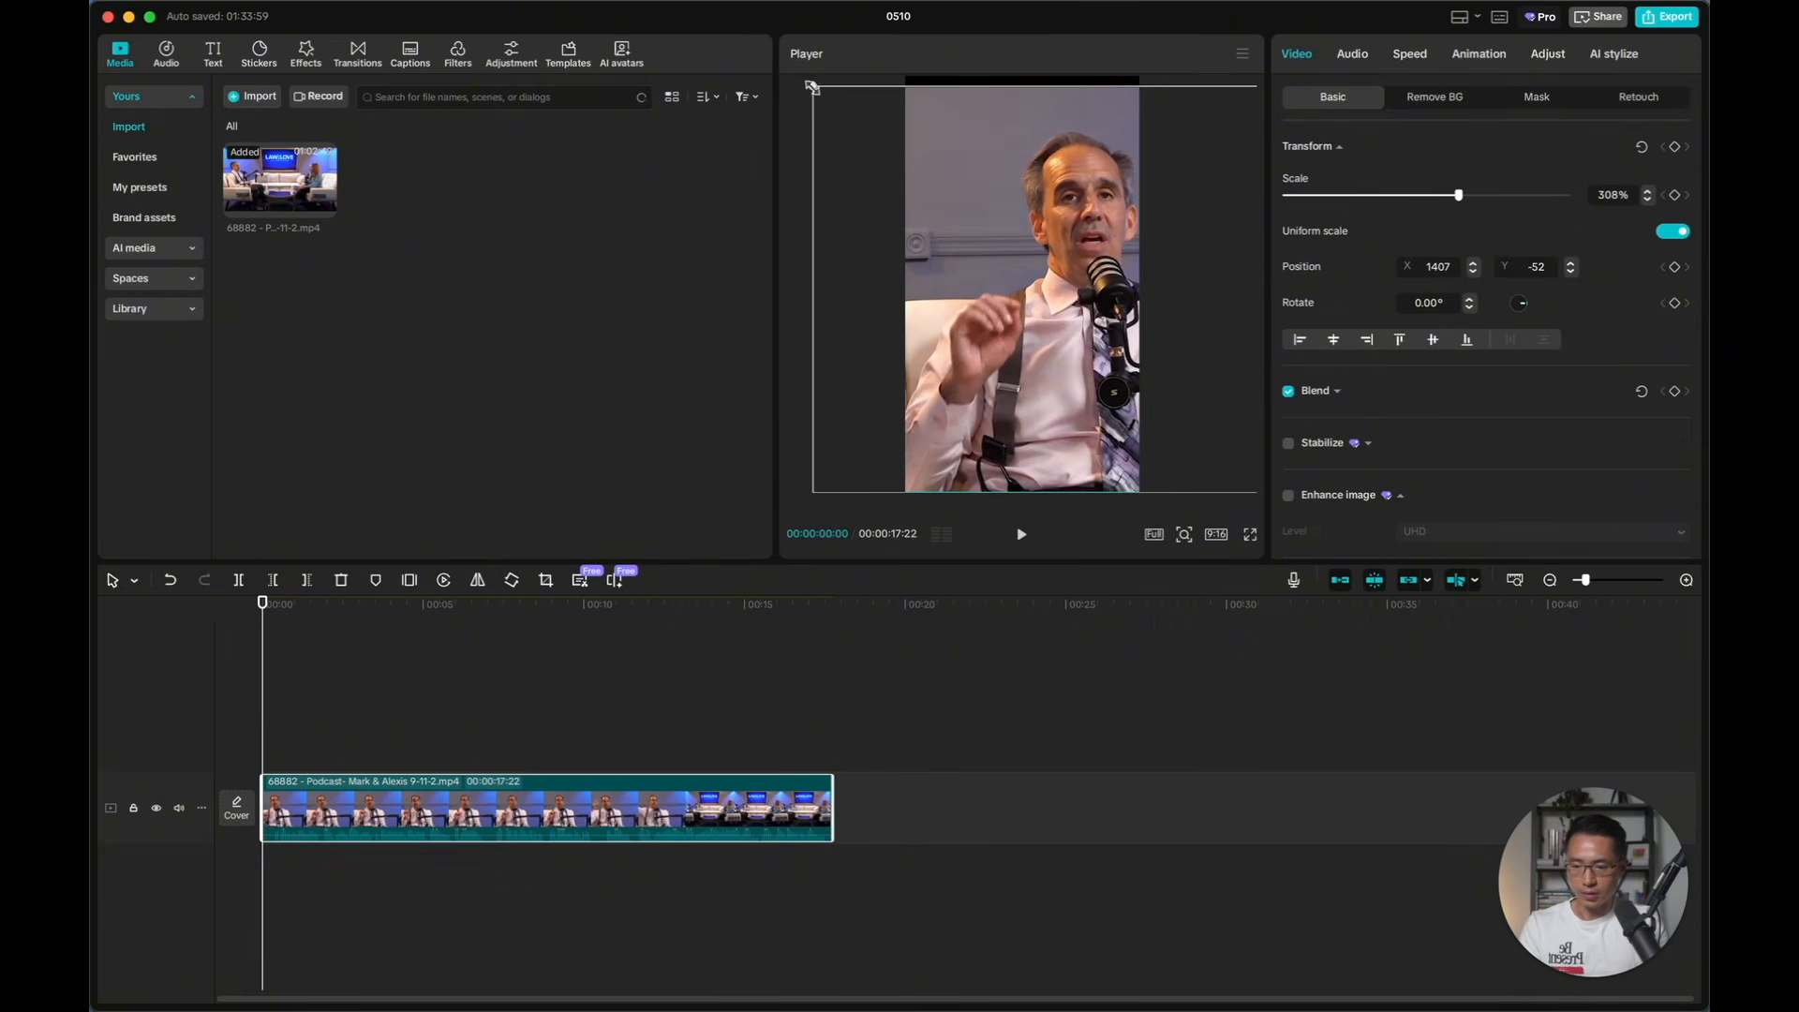
pyautogui.moveTo(810, 83); pyautogui.dragTo(803, 77)
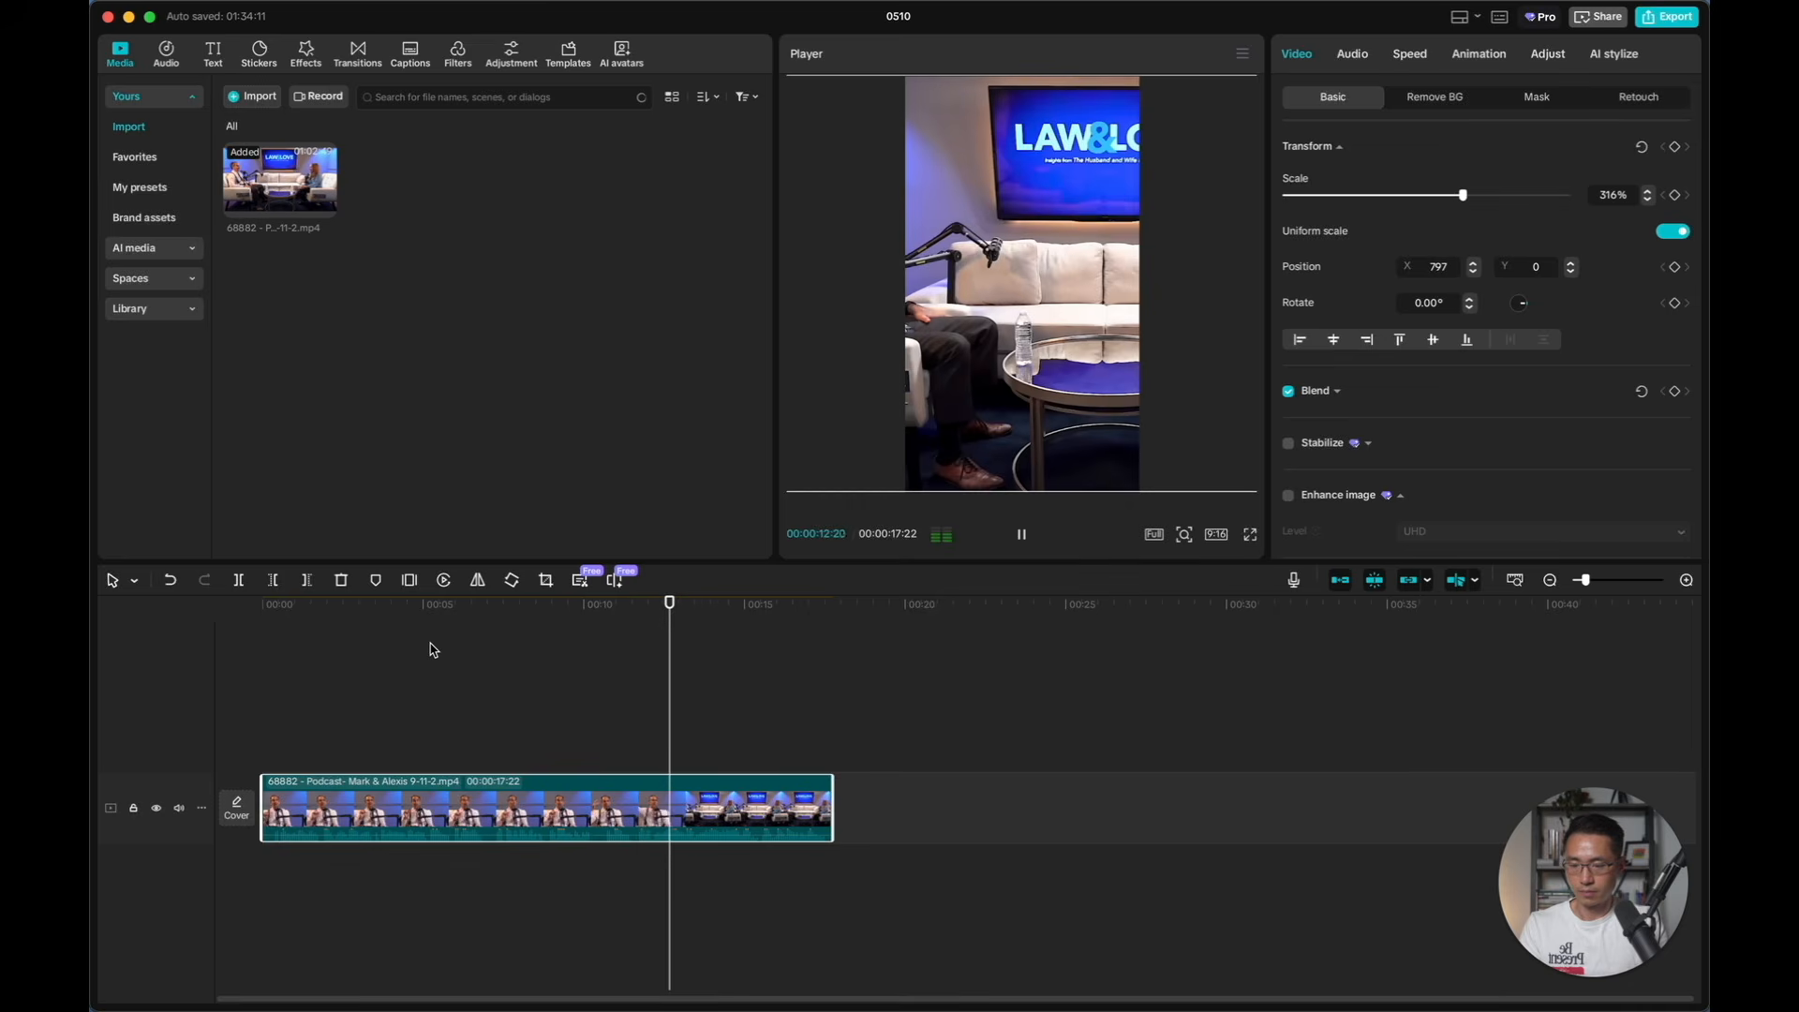
# Locate the exact frame where the close-up changes to the wide shot and split the clip there at 00:00:11:21
pyautogui.moveTo(935, 627); pyautogui.dragTo(957, 628)
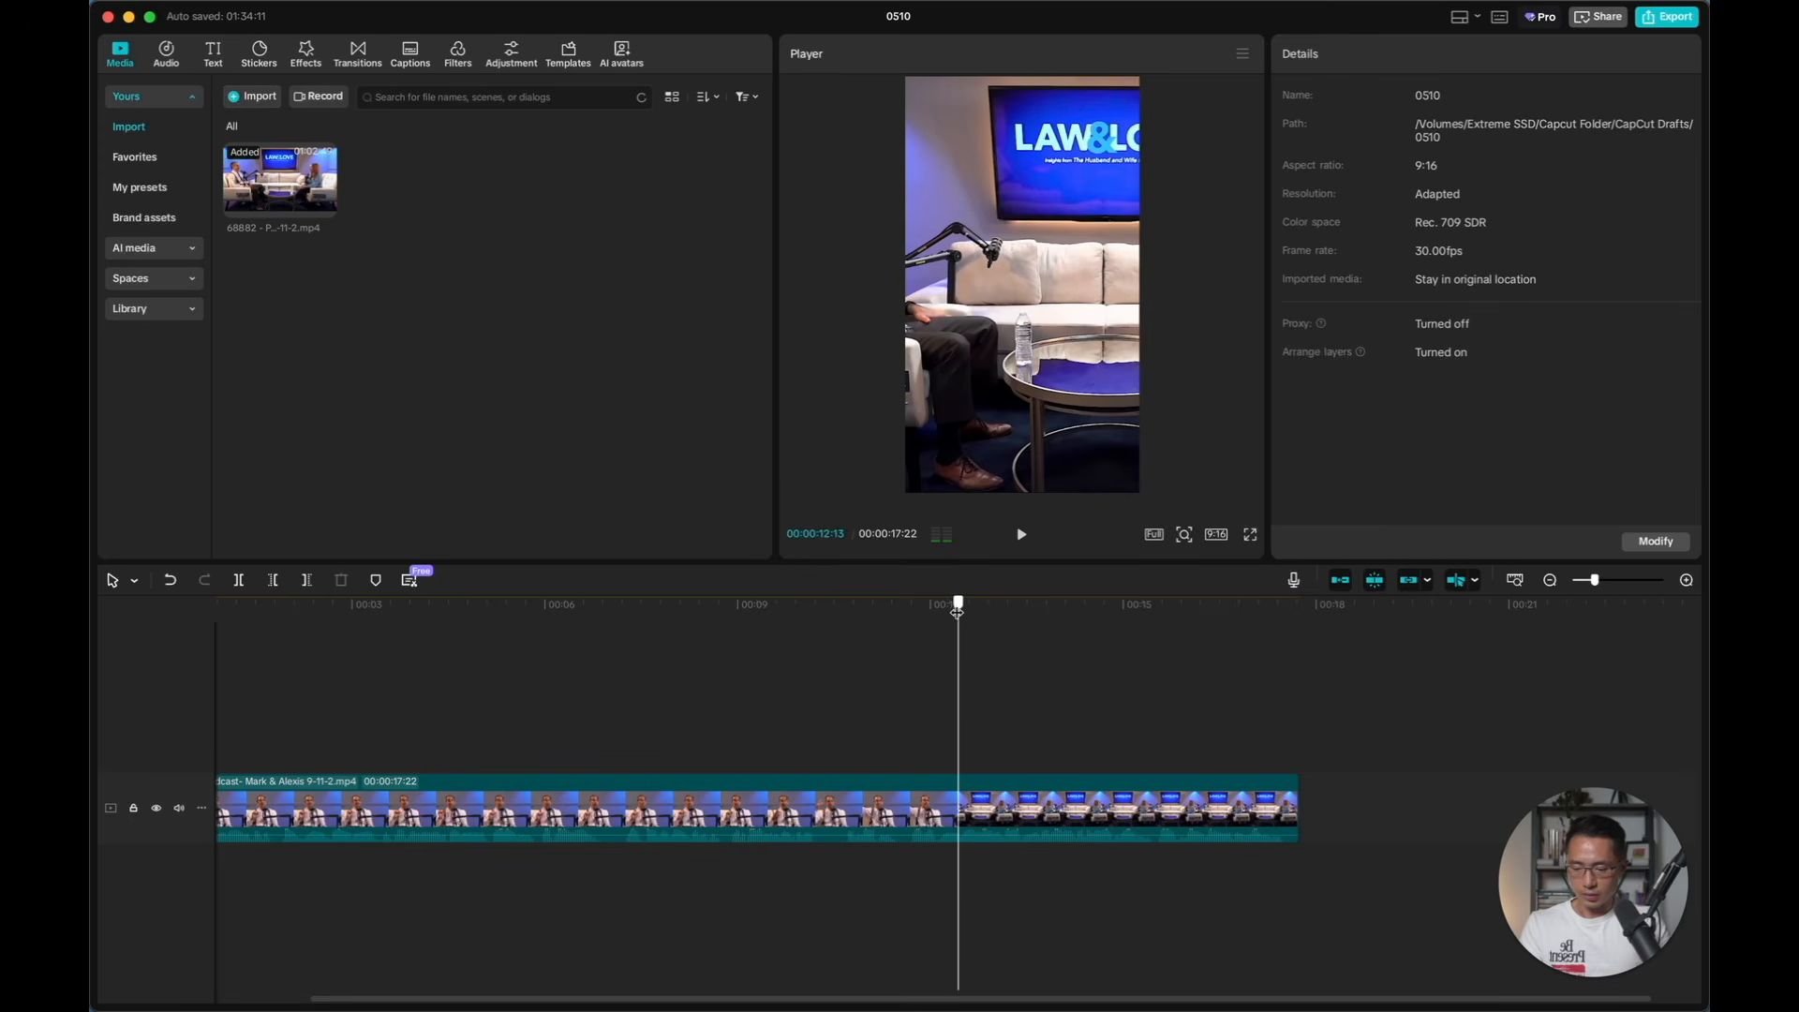
pyautogui.moveTo(956, 610); pyautogui.dragTo(942, 610)
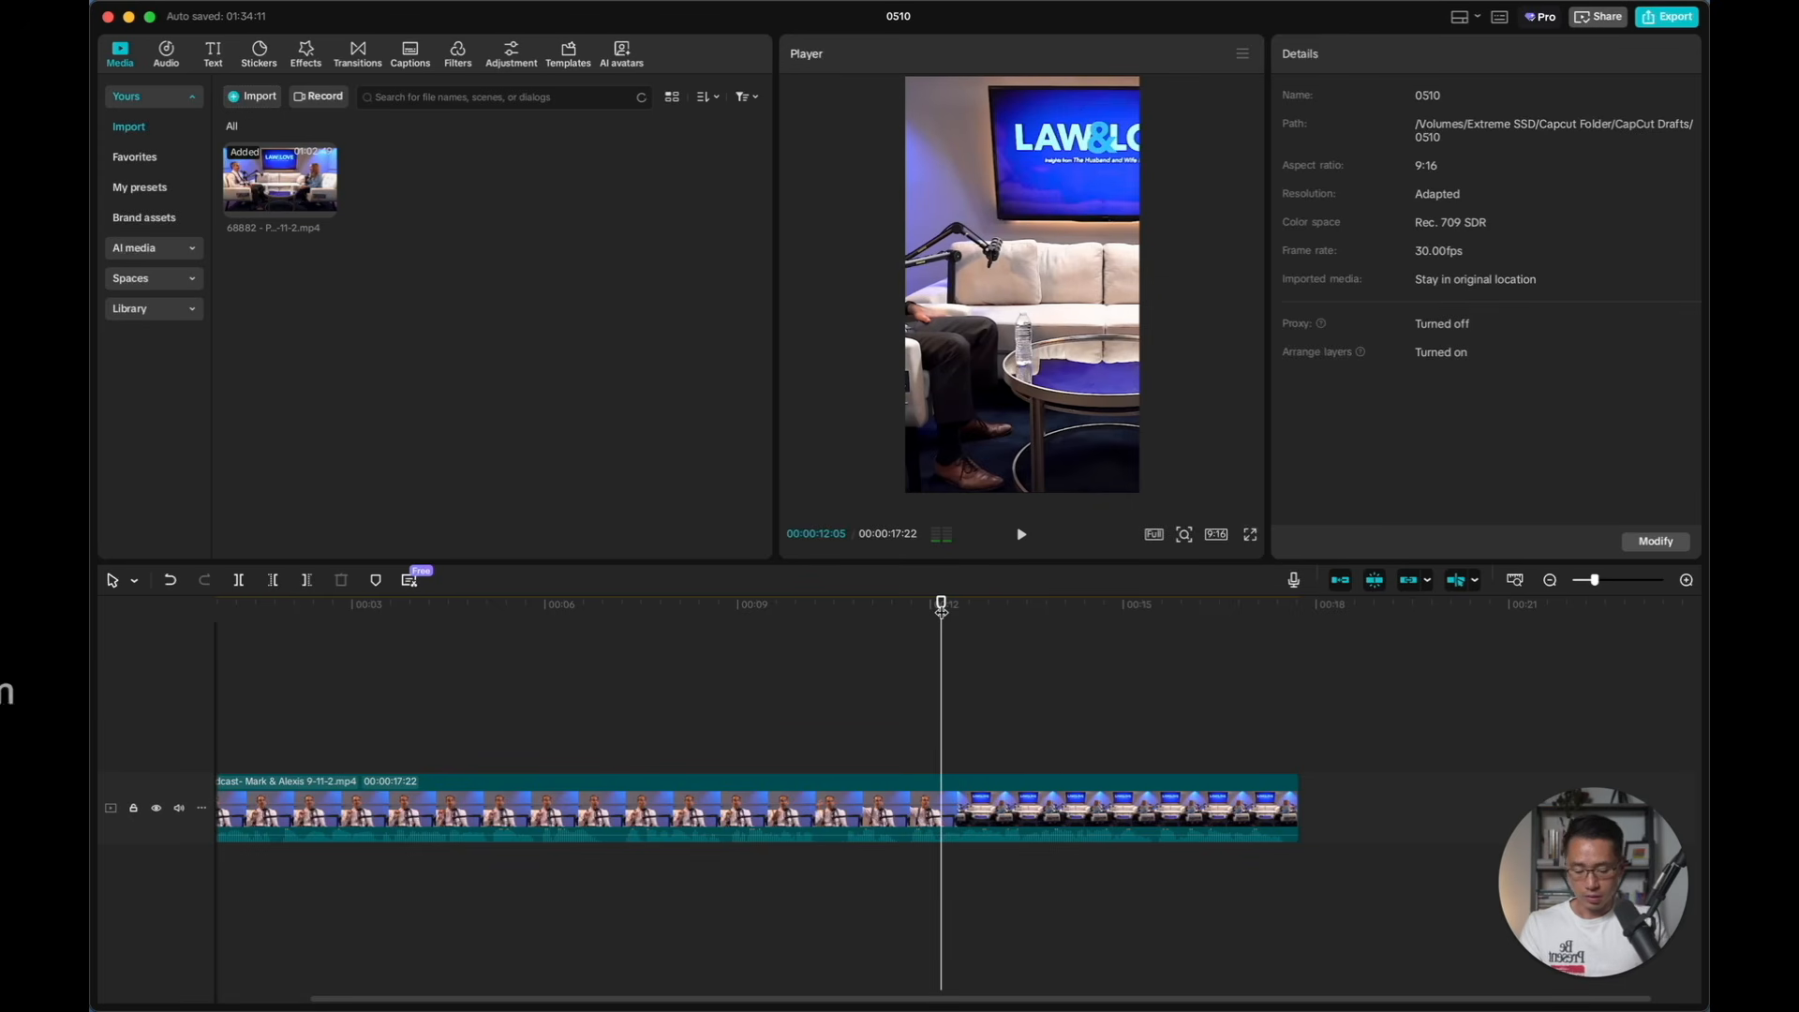
pyautogui.press('Left')
pyautogui.press('Left')
pyautogui.press('Left')
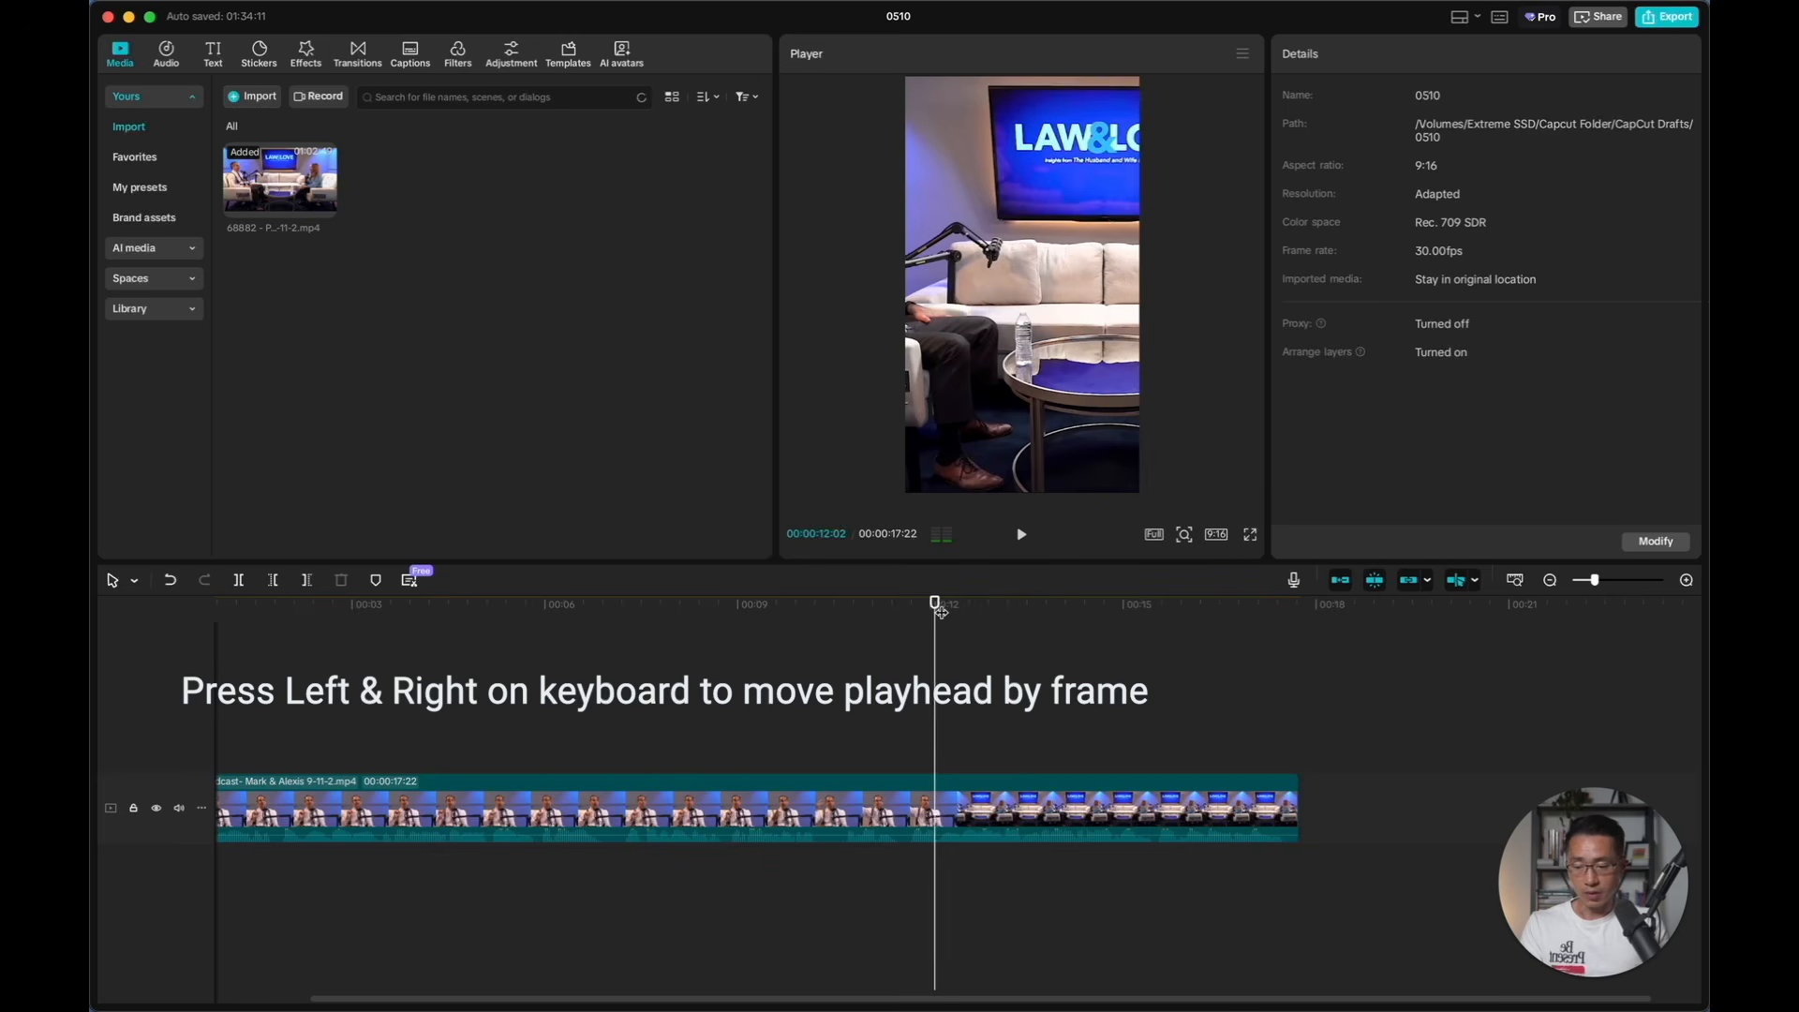
pyautogui.press('Left')
pyautogui.press('Left')
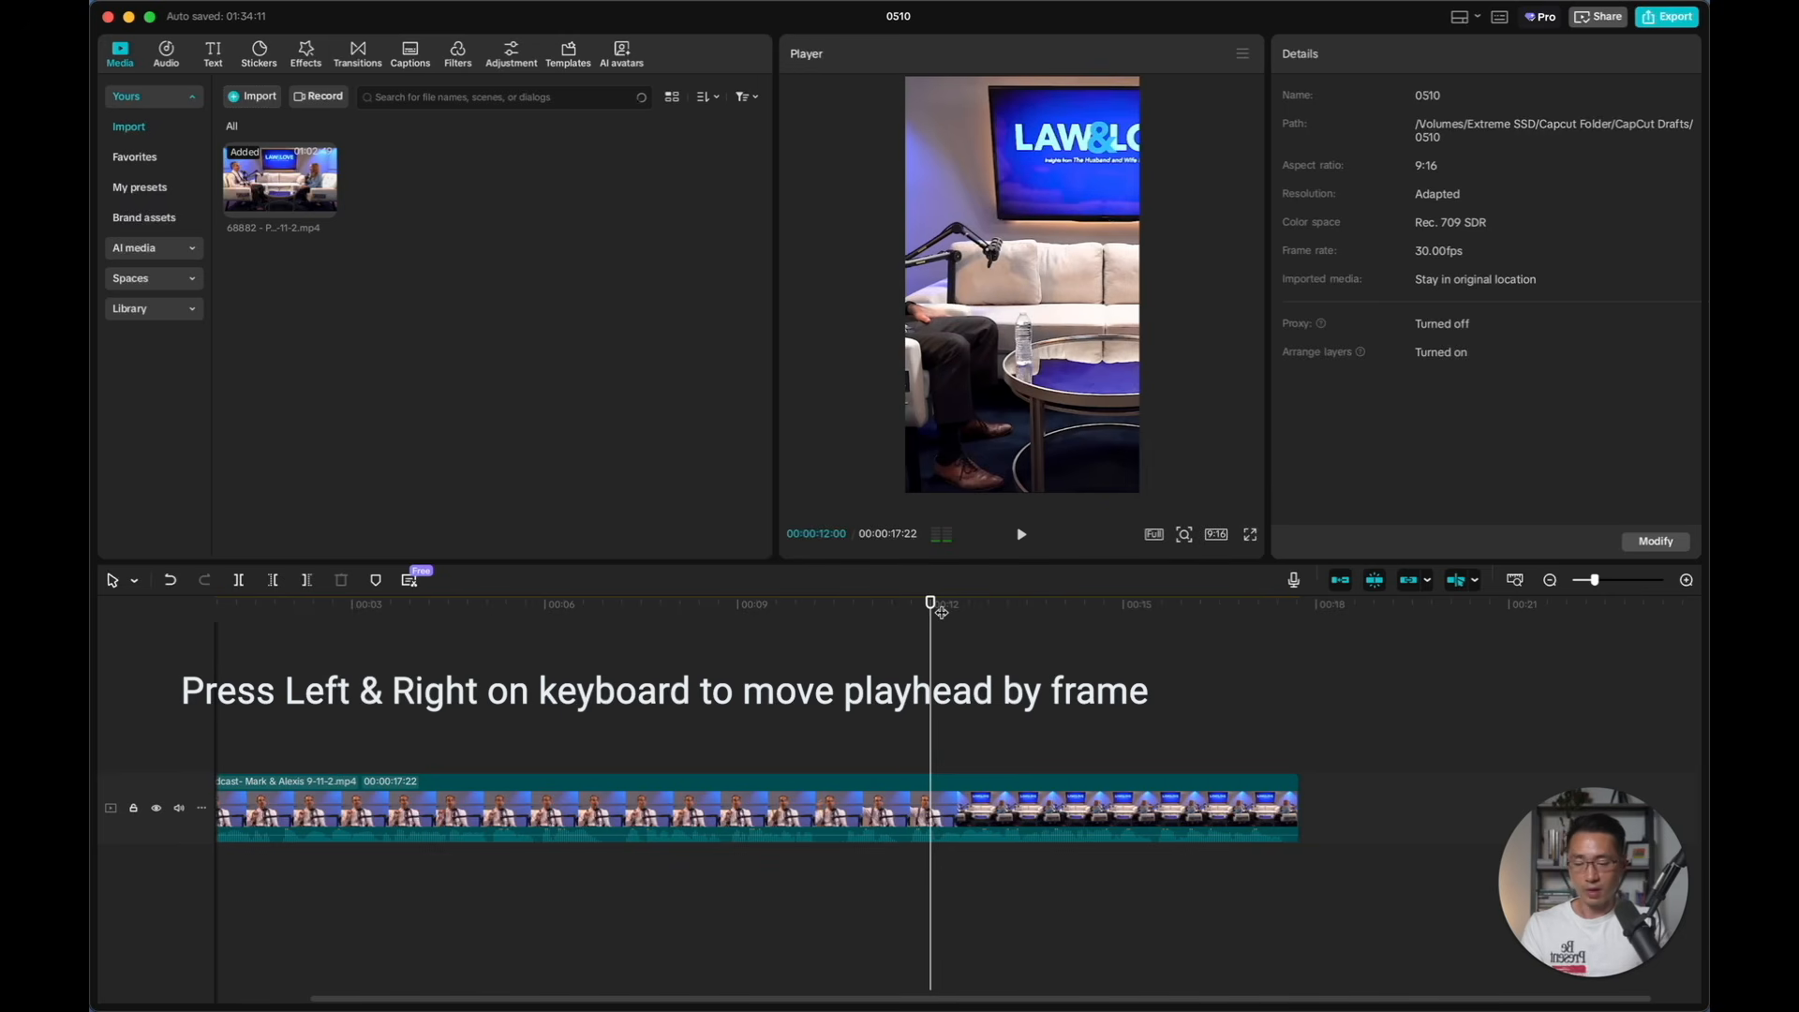
pyautogui.press('Left')
pyautogui.press('Left')
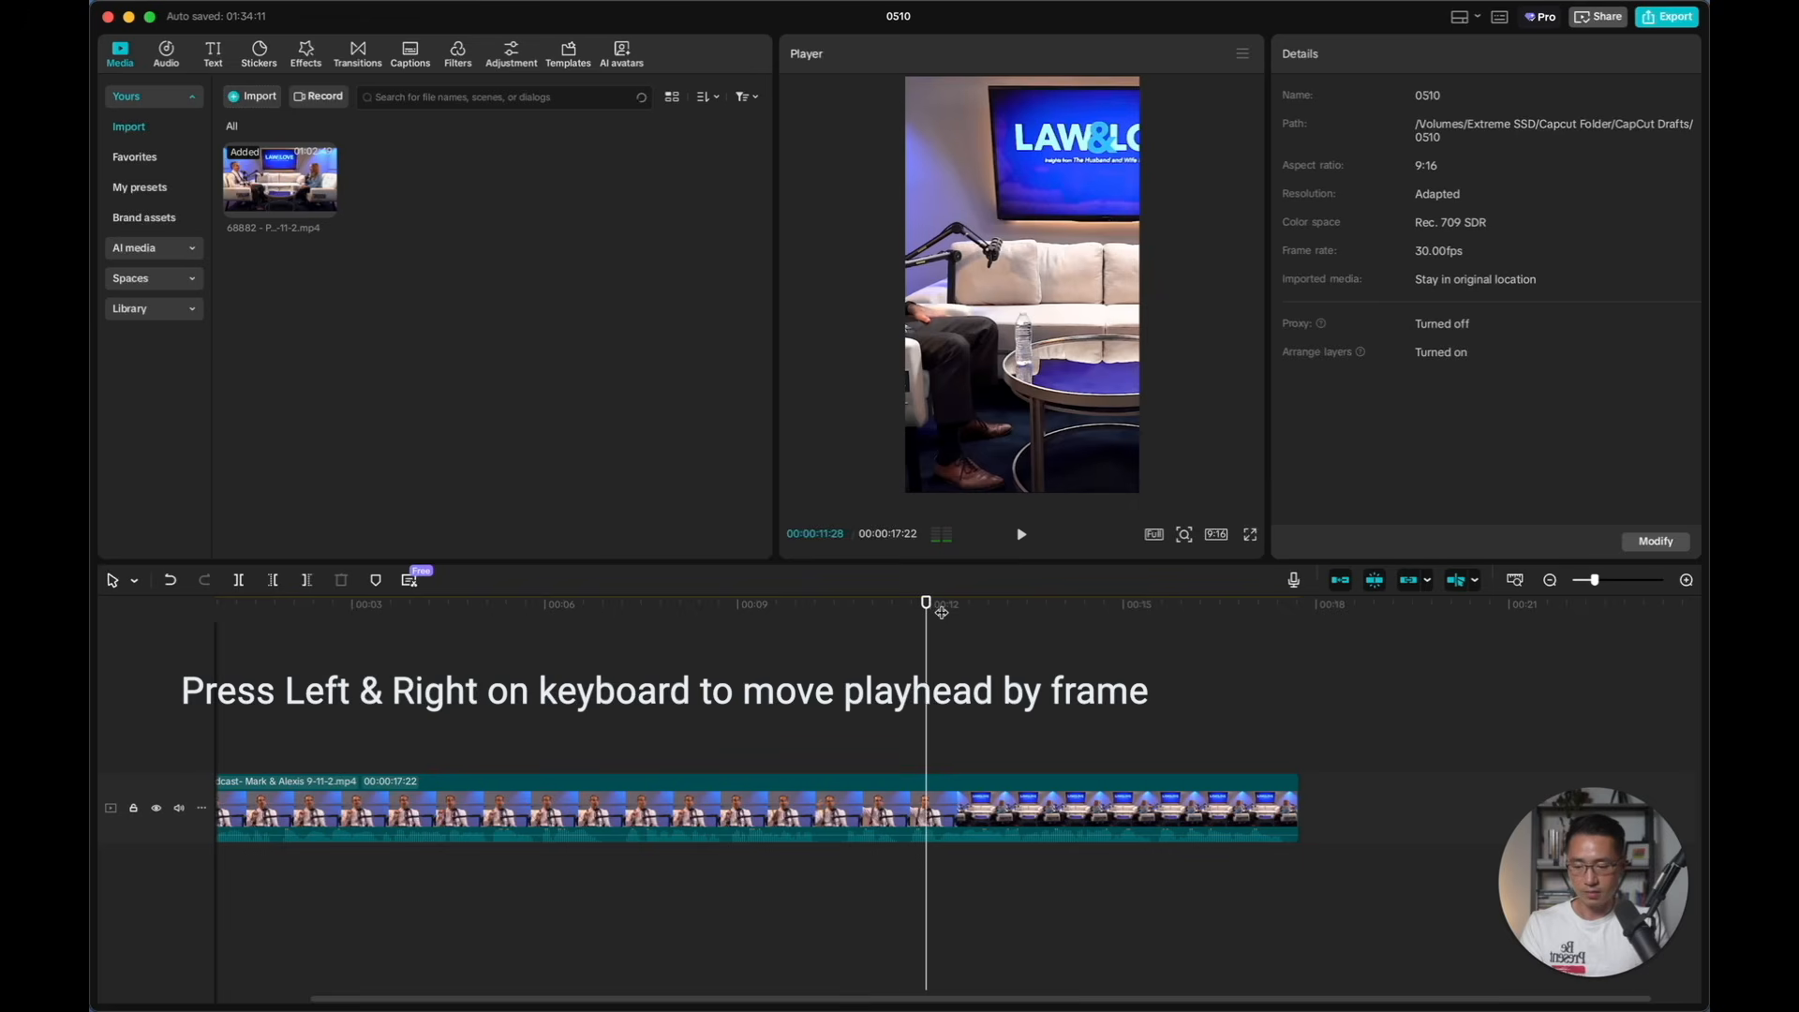
pyautogui.press('Left')
pyautogui.press('Left')
pyautogui.press('Left')
pyautogui.press('Left')
pyautogui.press('Left')
pyautogui.press('Left')
pyautogui.press('Left')
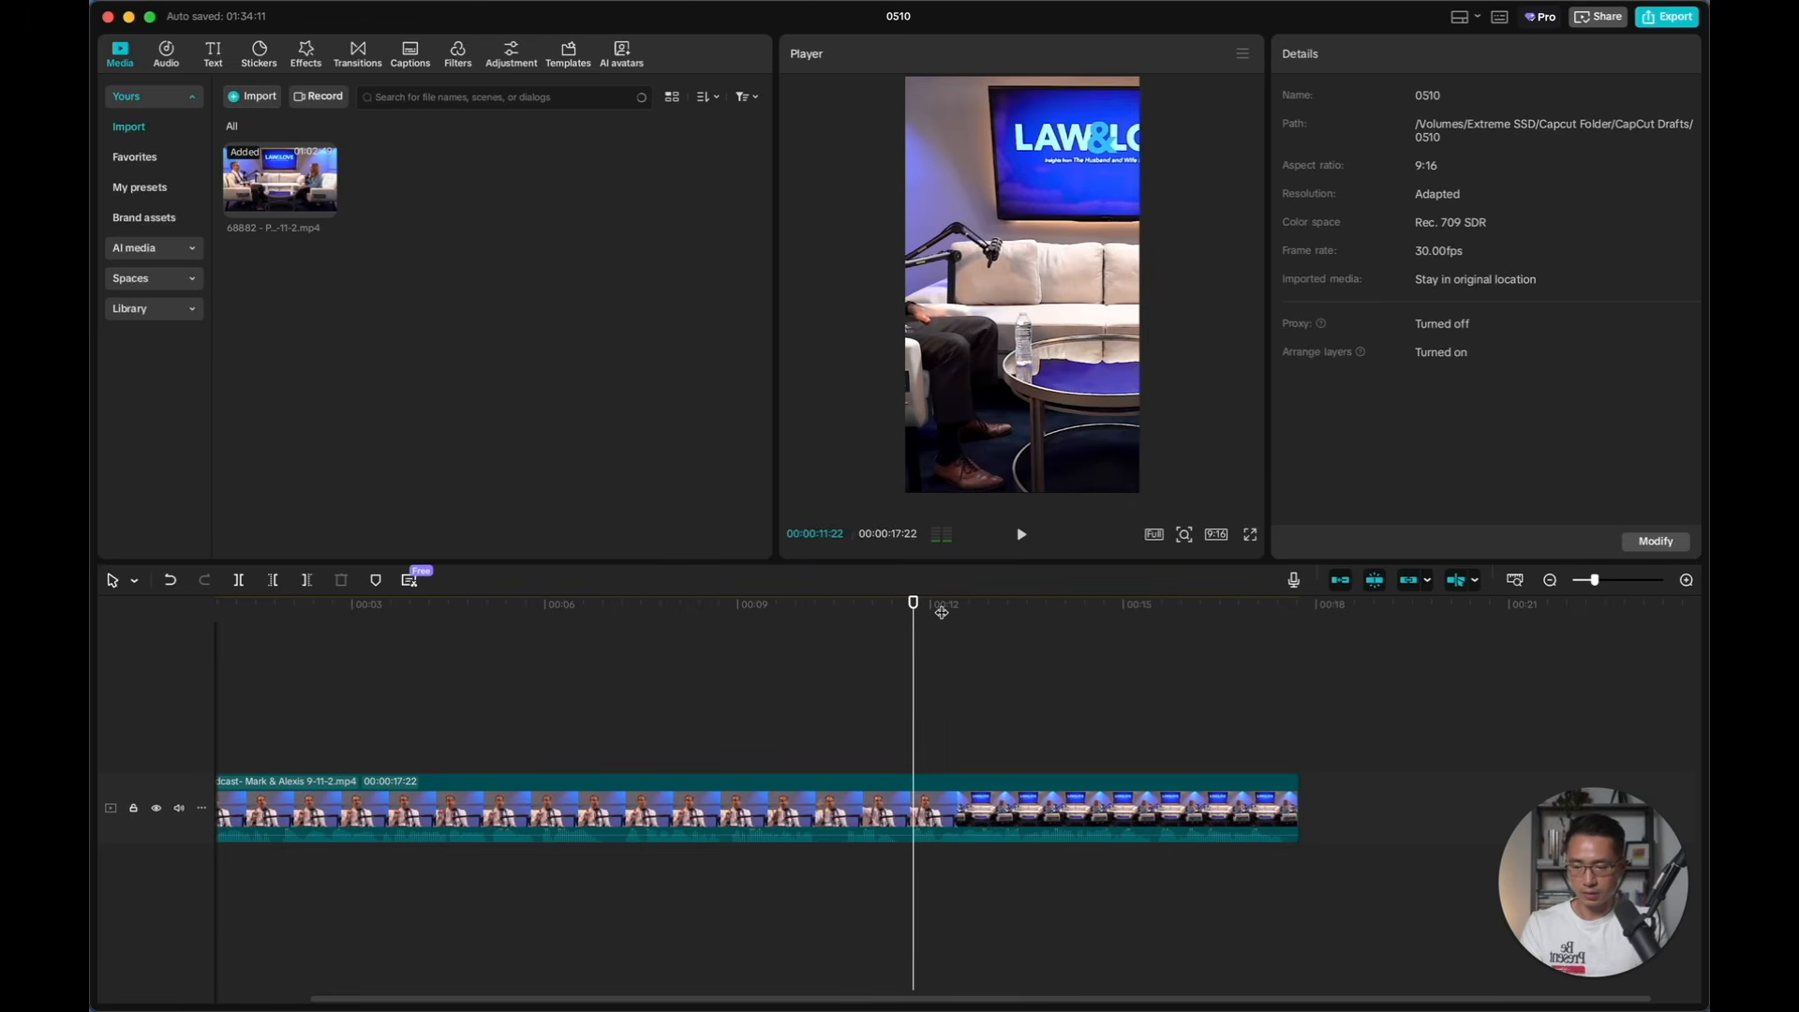
pyautogui.press('super+b')
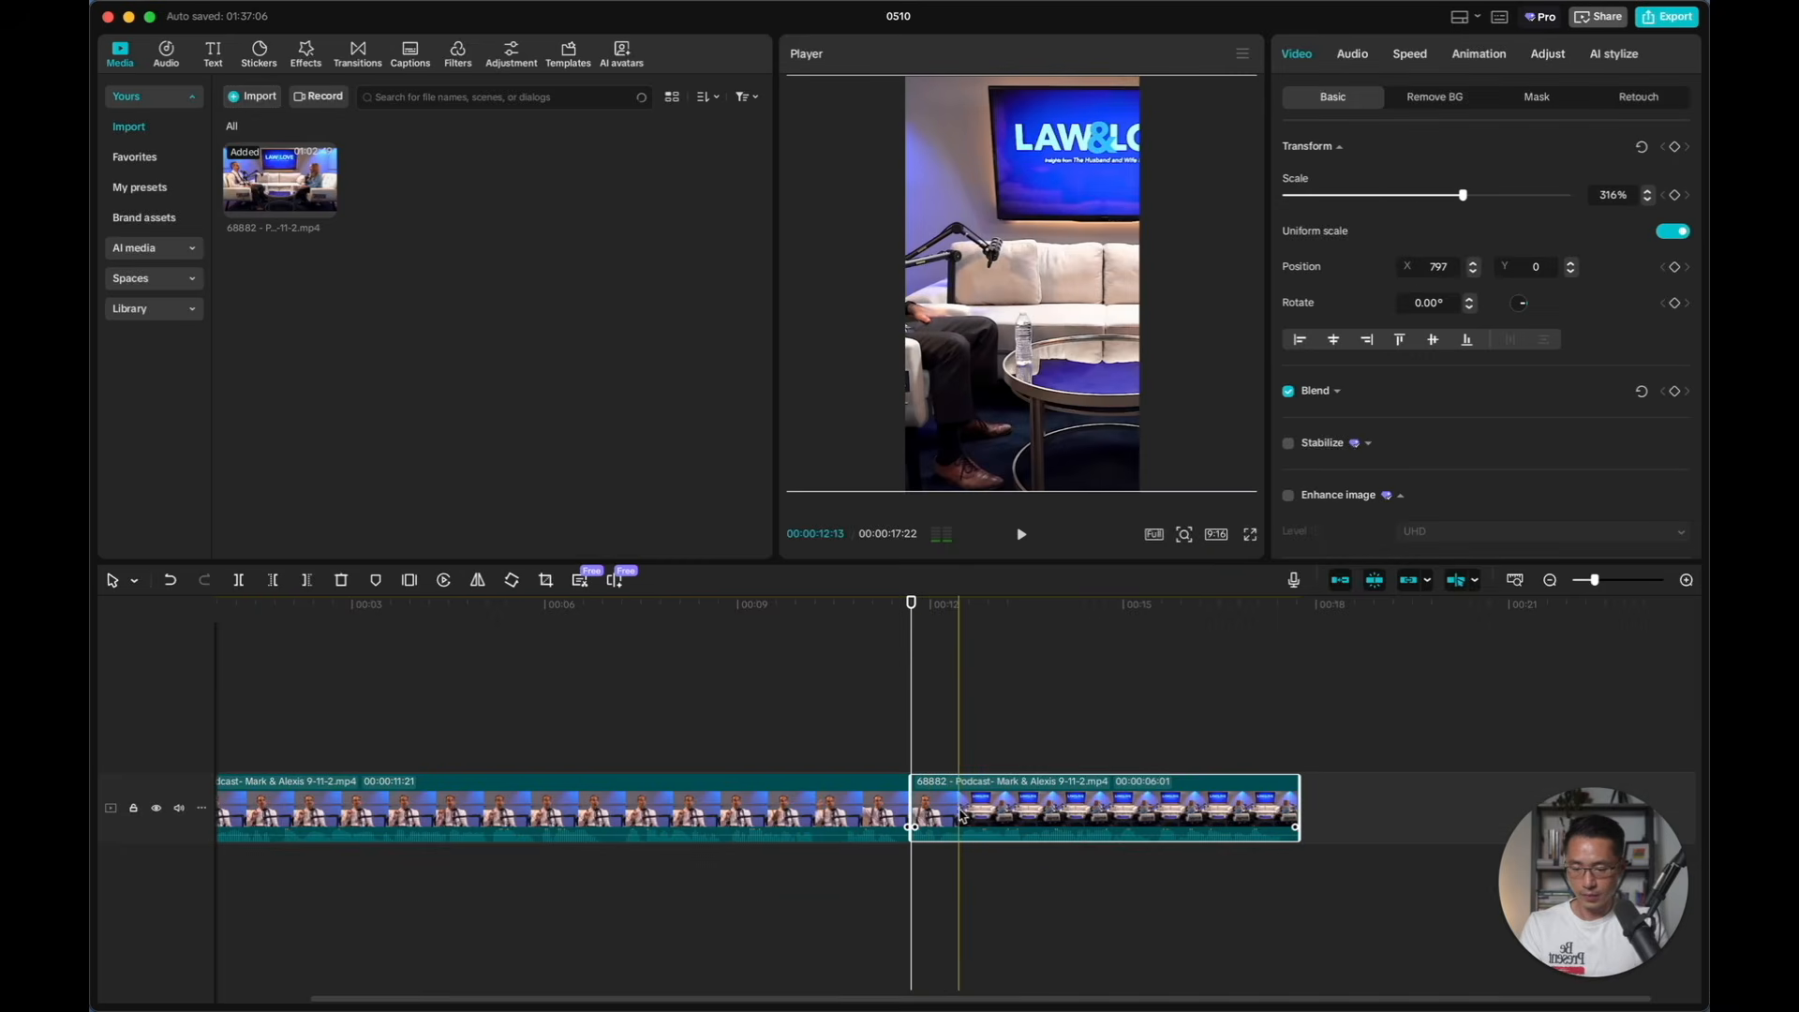
# Reposition the second, wide-shot clip to X 2330, Y 0 so the male speaker is in frame
pyautogui.press('Right')
pyautogui.press('Right')
pyautogui.press('Right')
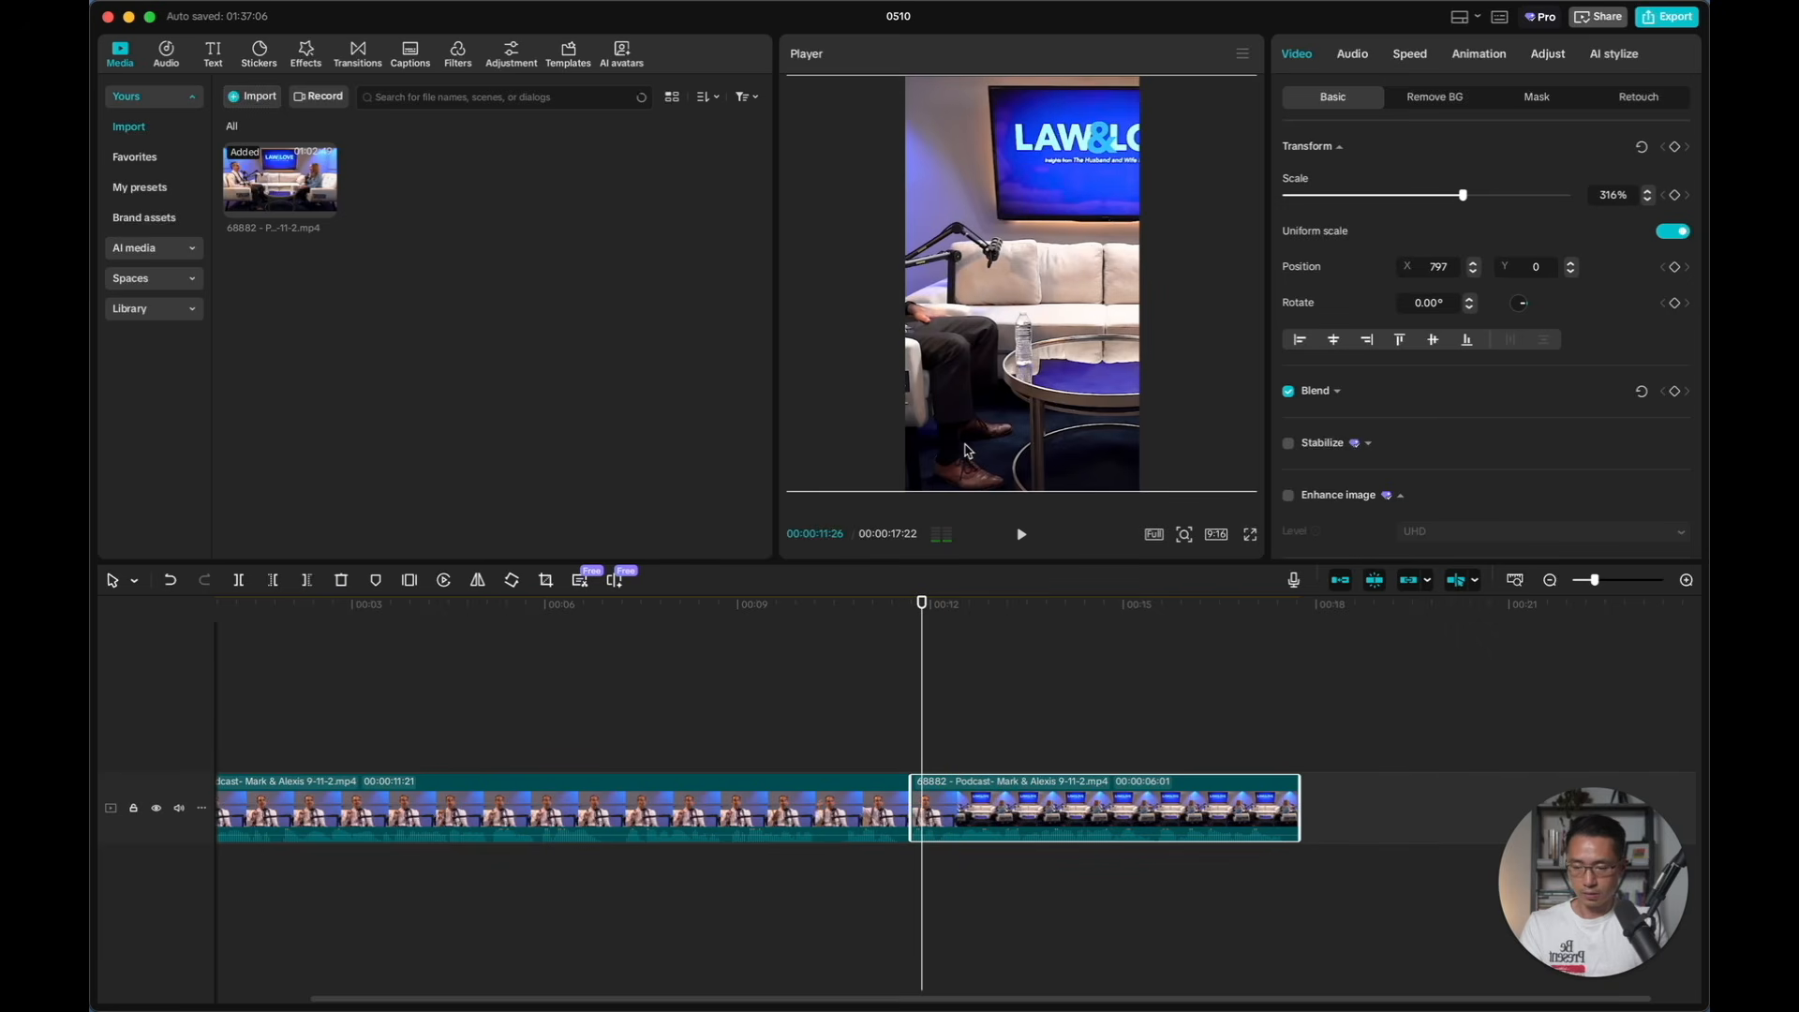
pyautogui.moveTo(968, 366); pyautogui.dragTo(1133, 366)
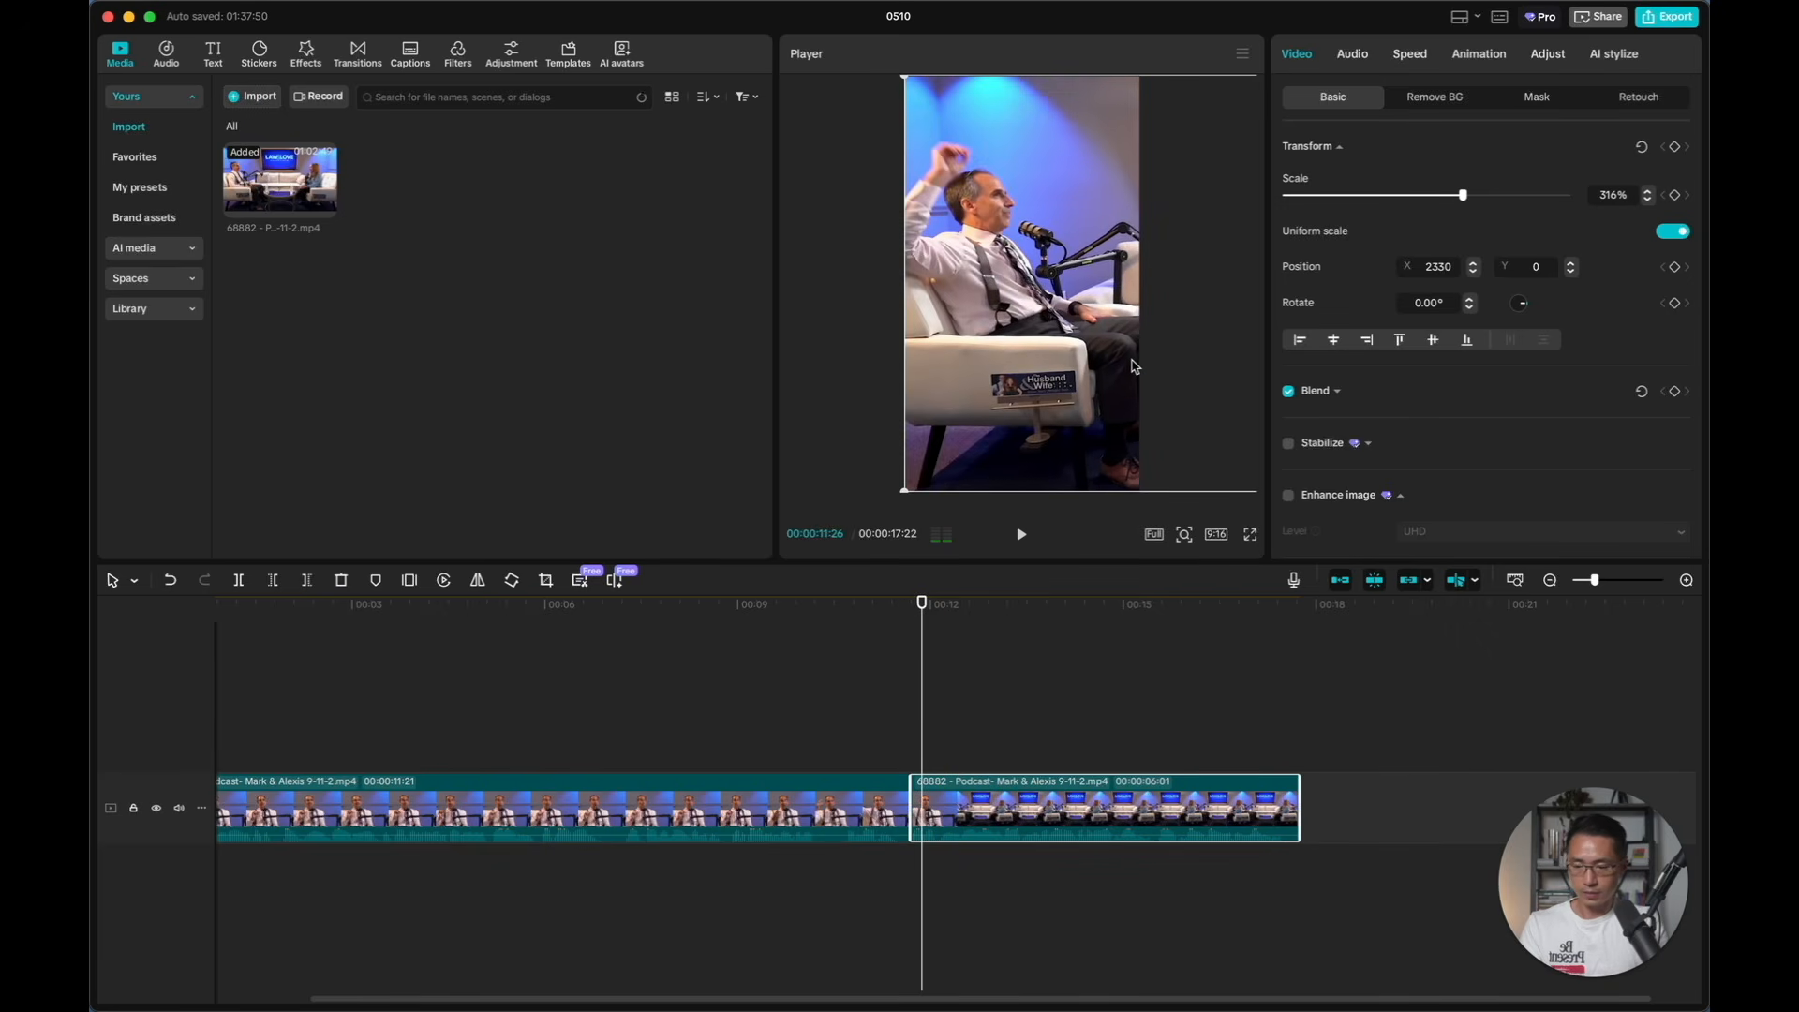
# Check the cut to the wide shot frame by frame, trim the second clip's start to a 00:00:06:00 duration, and play across the cut
pyautogui.click(855, 727)
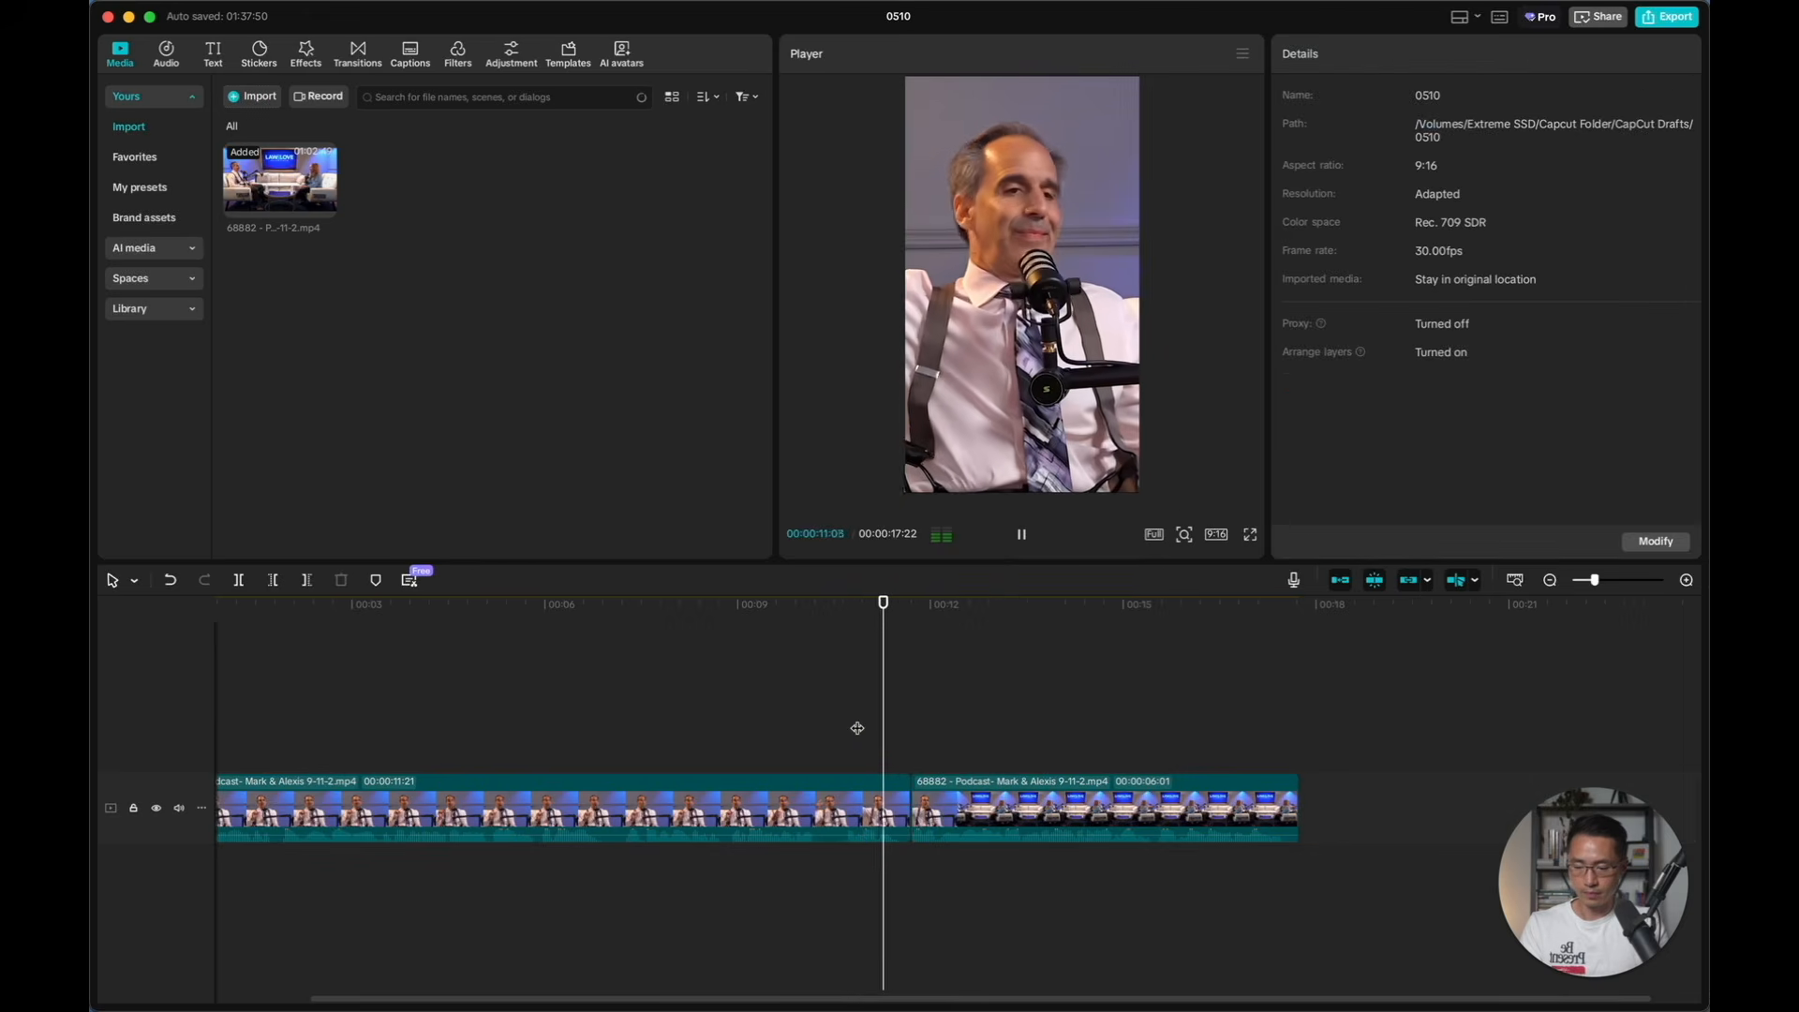
pyautogui.press('Left')
pyautogui.press('Left')
pyautogui.press('super+equal')
pyautogui.press('Left')
pyautogui.press('Left')
pyautogui.press('Left')
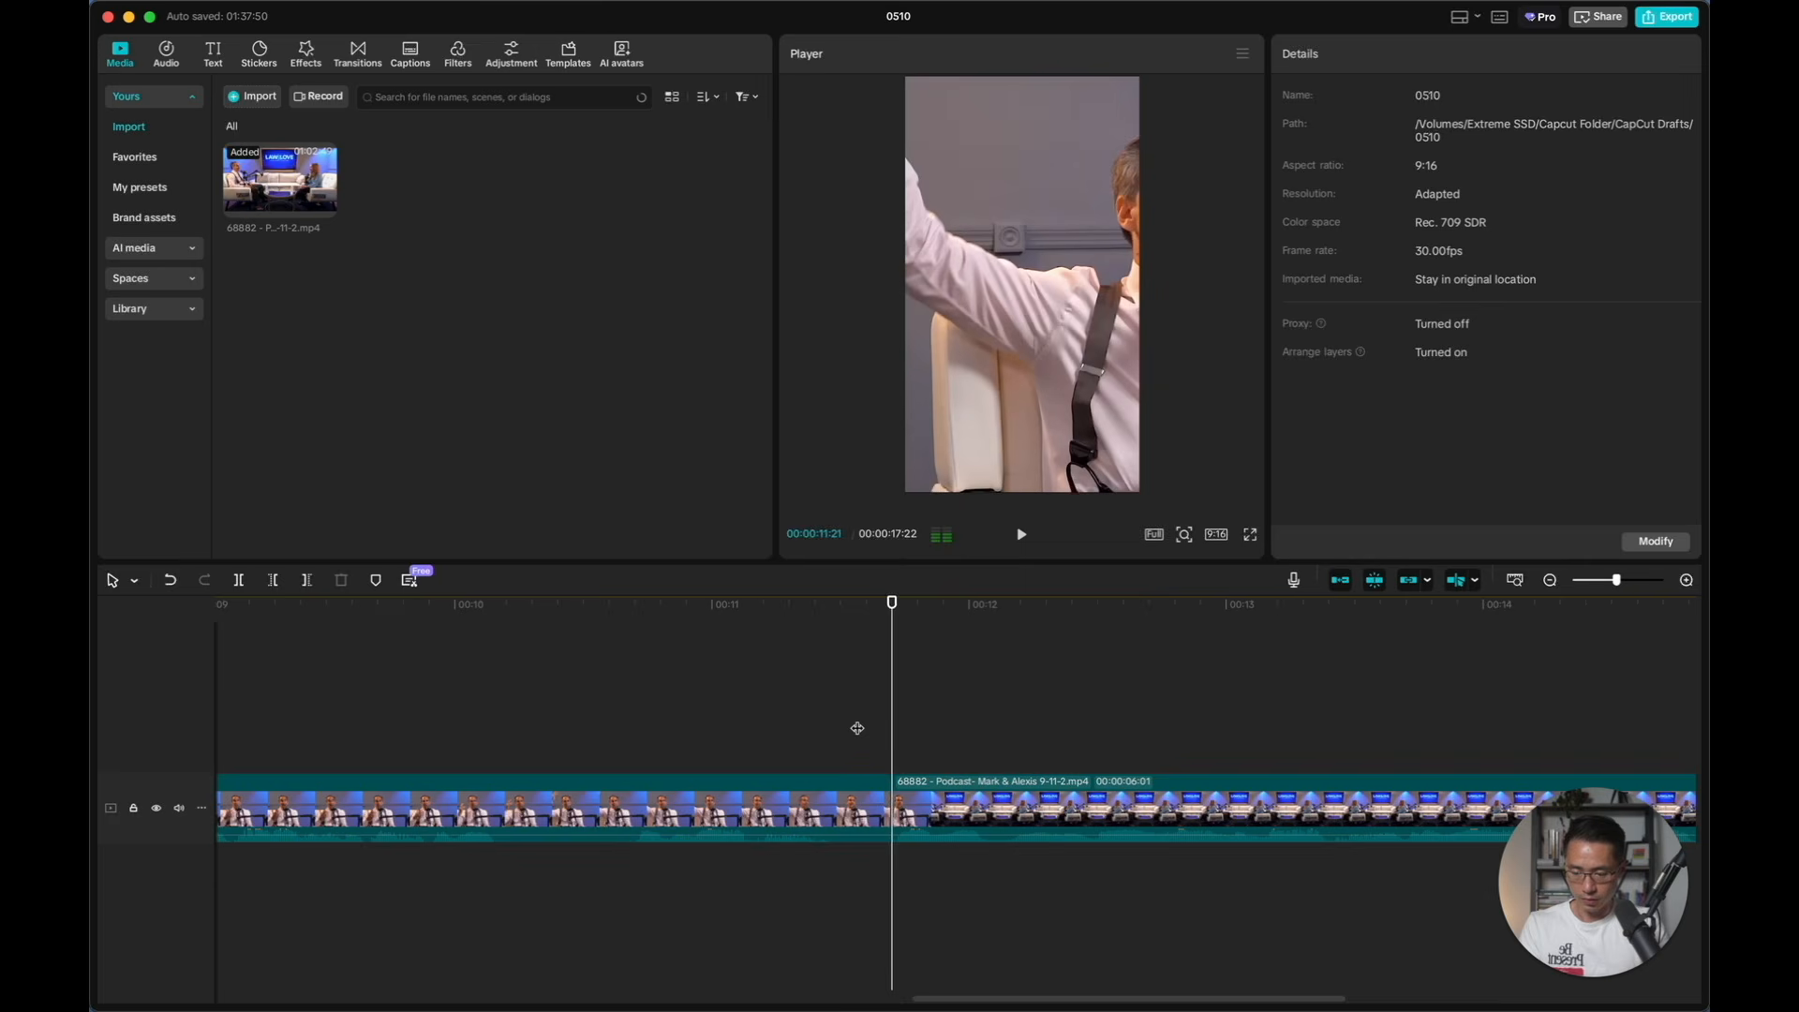
pyautogui.press('Right')
pyautogui.press('Left')
pyautogui.press('super+equal')
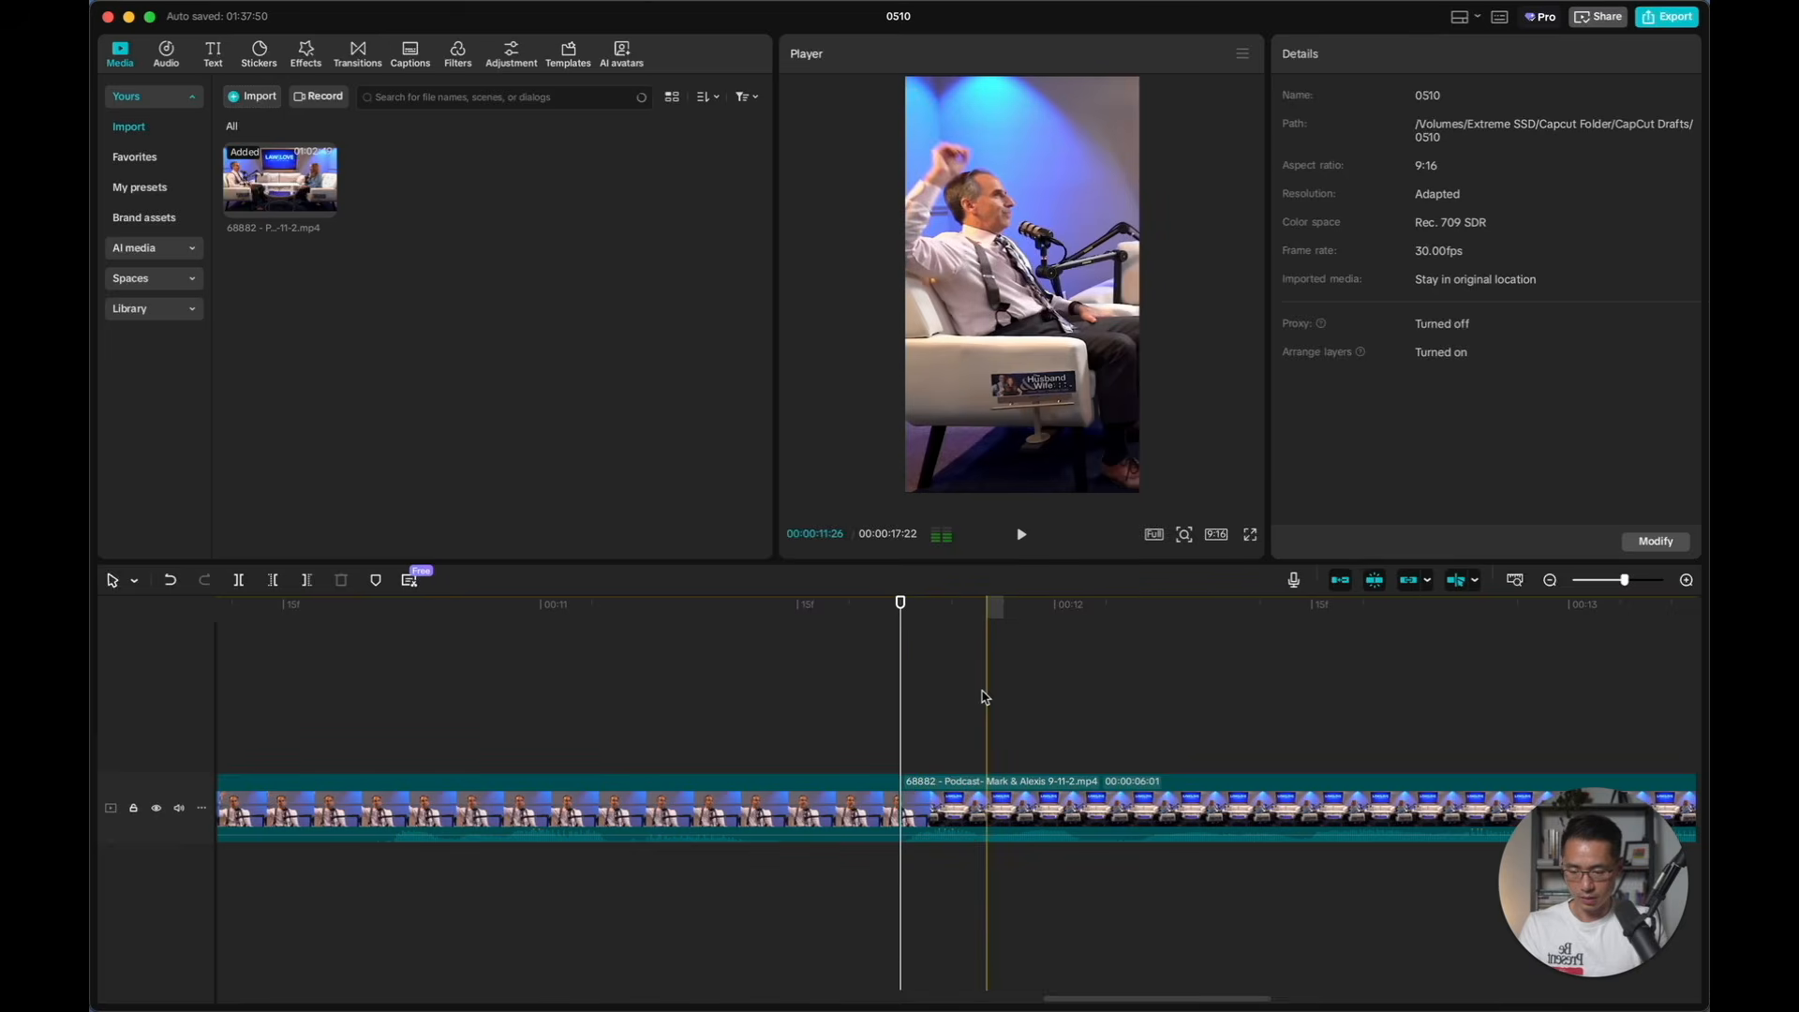
pyautogui.press('super+equal')
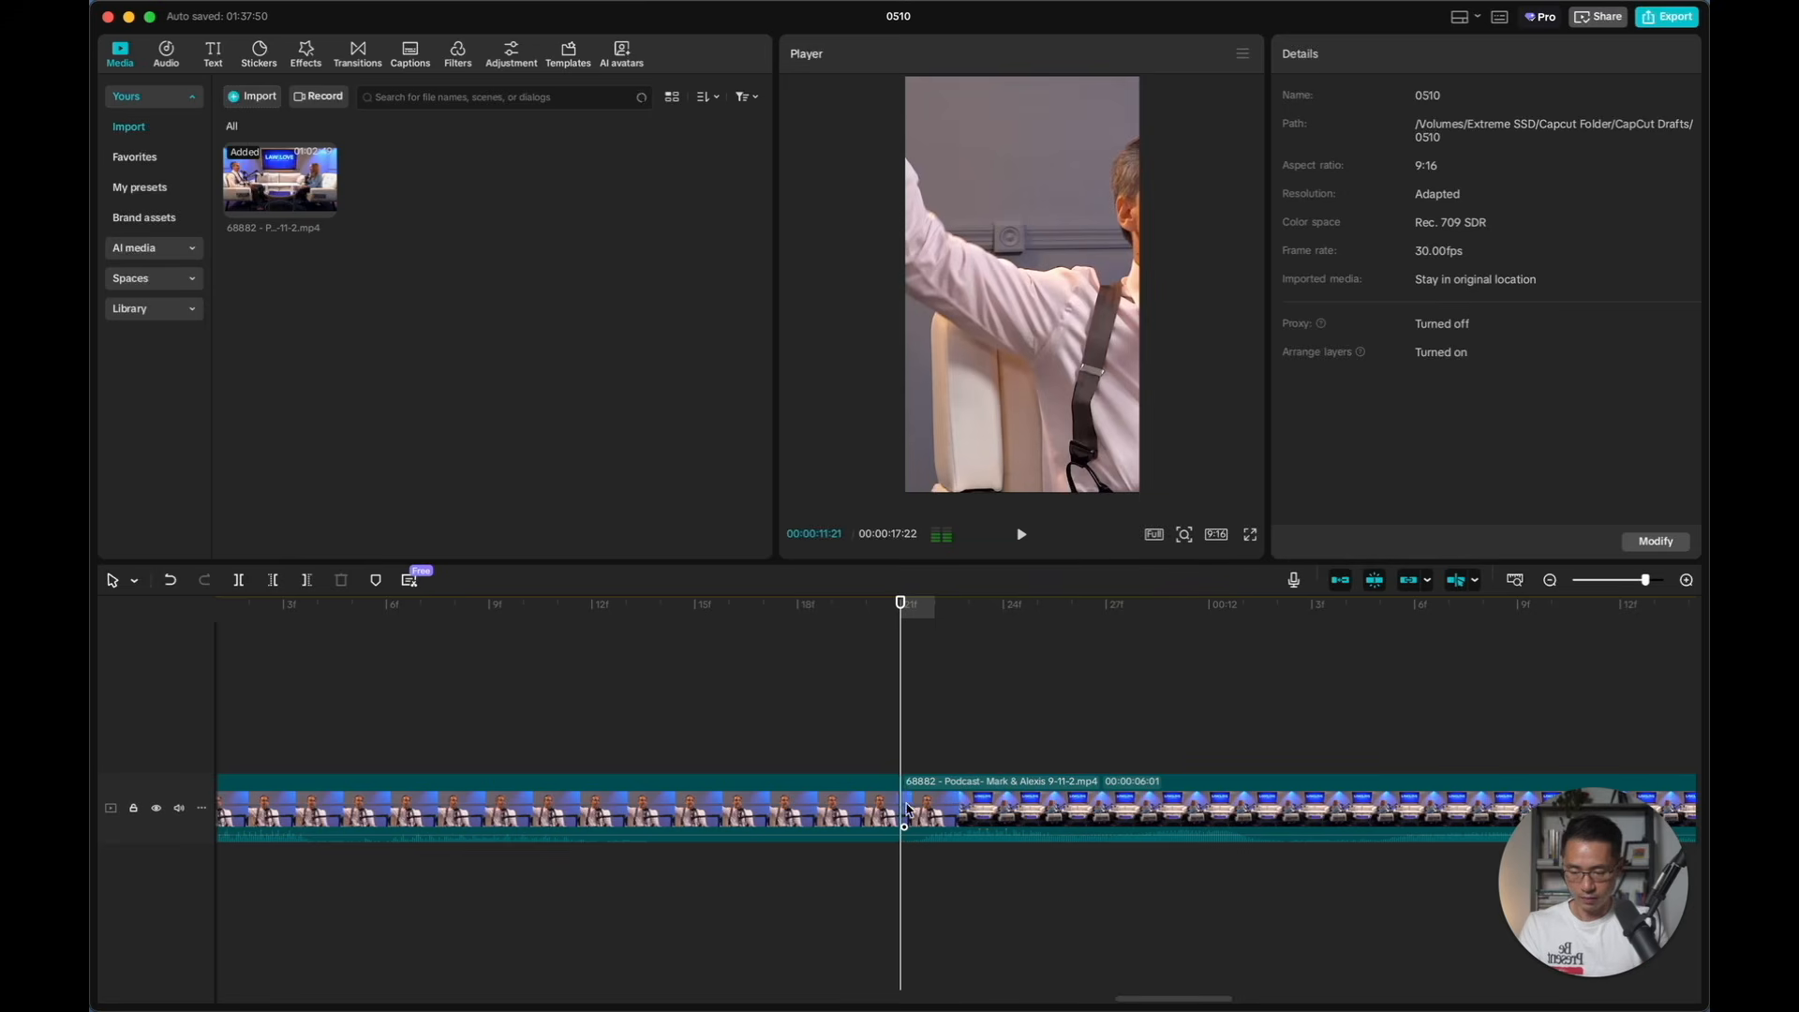
pyautogui.moveTo(904, 798); pyautogui.dragTo(924, 805)
pyautogui.click(626, 731)
pyautogui.press('super+minus')
pyautogui.press('super+minus')
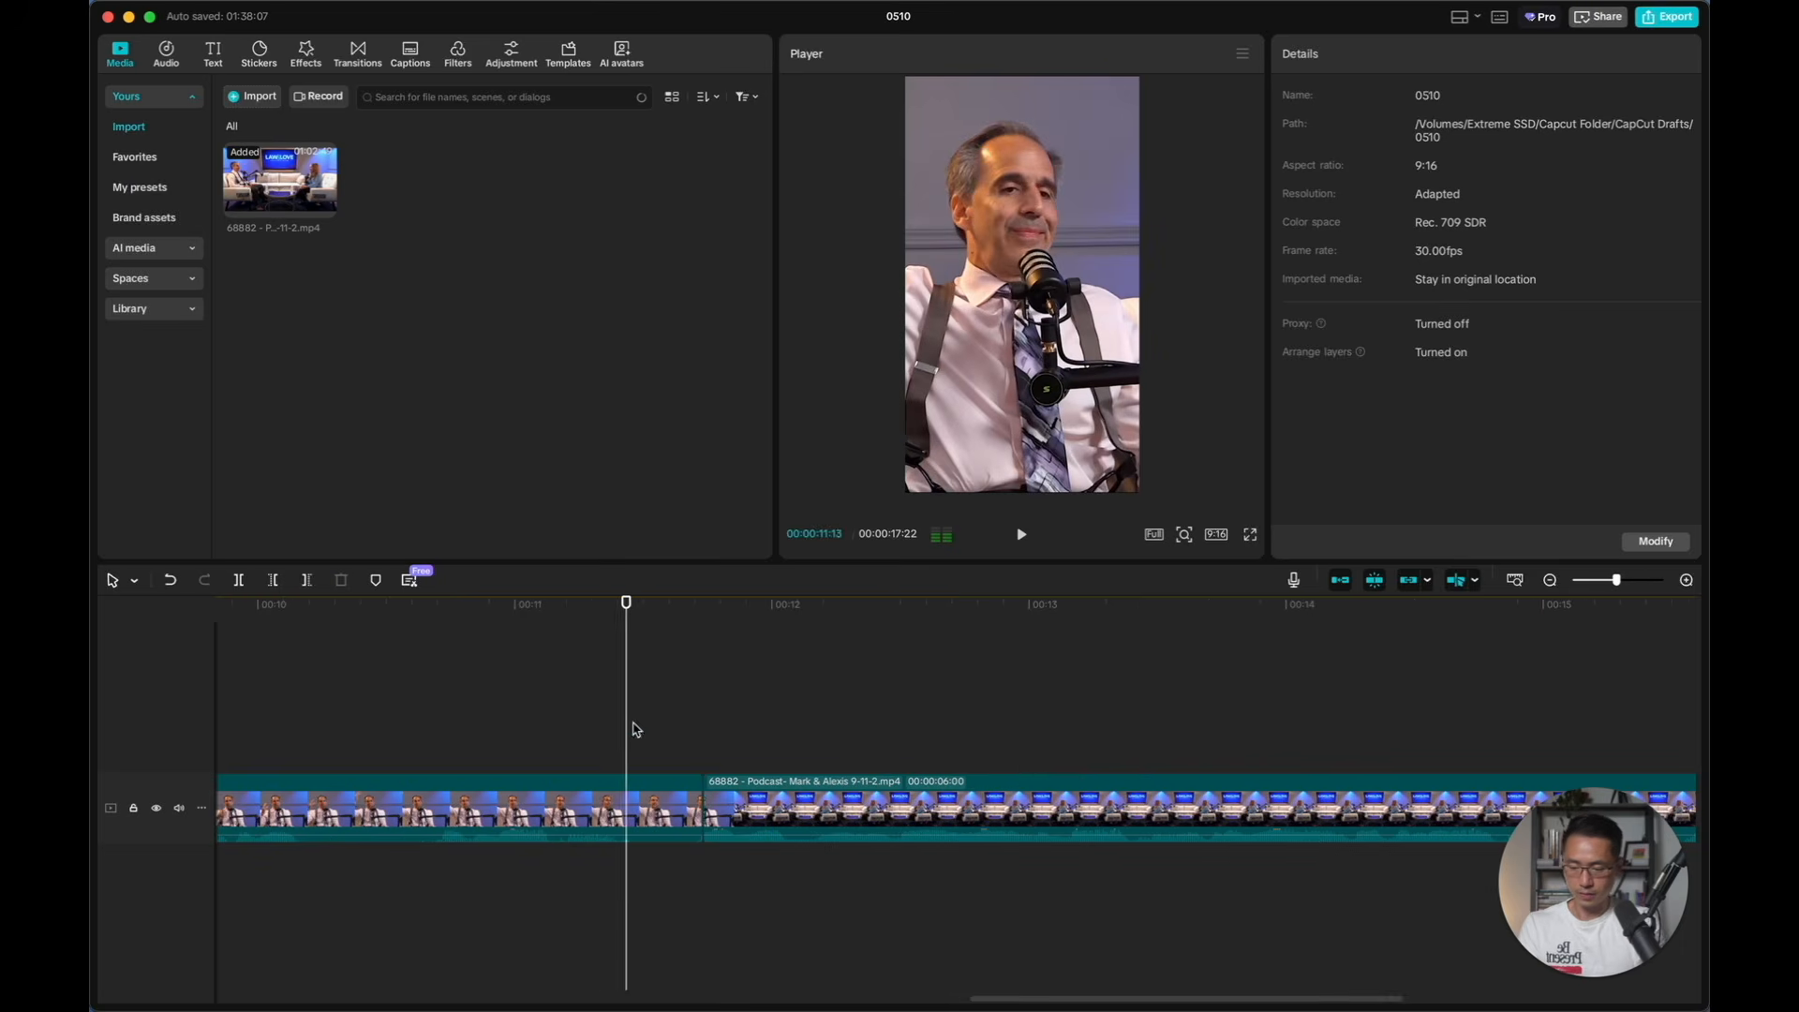
pyautogui.click(554, 763)
pyautogui.press('space')
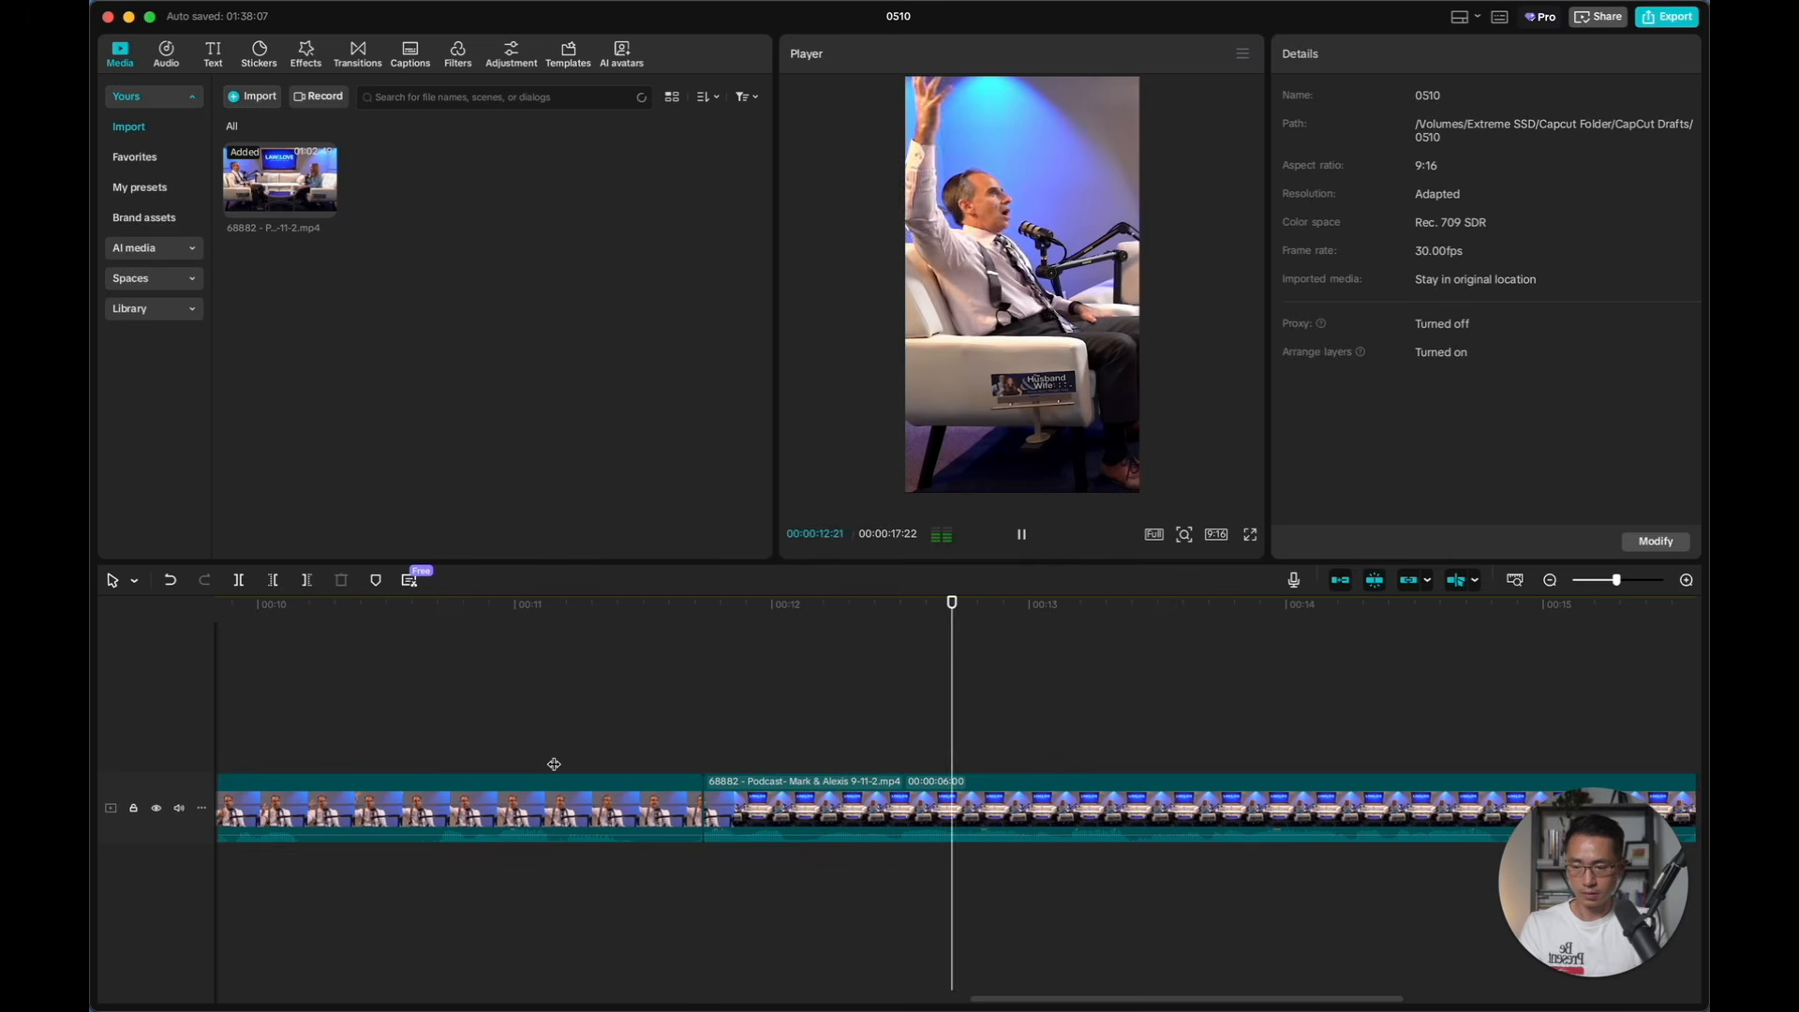
pyautogui.press('space')
# Try cutting out about 10 frames of the first clip from 00:00:10:08, closing the gap, and play across the join
pyautogui.press('super+minus')
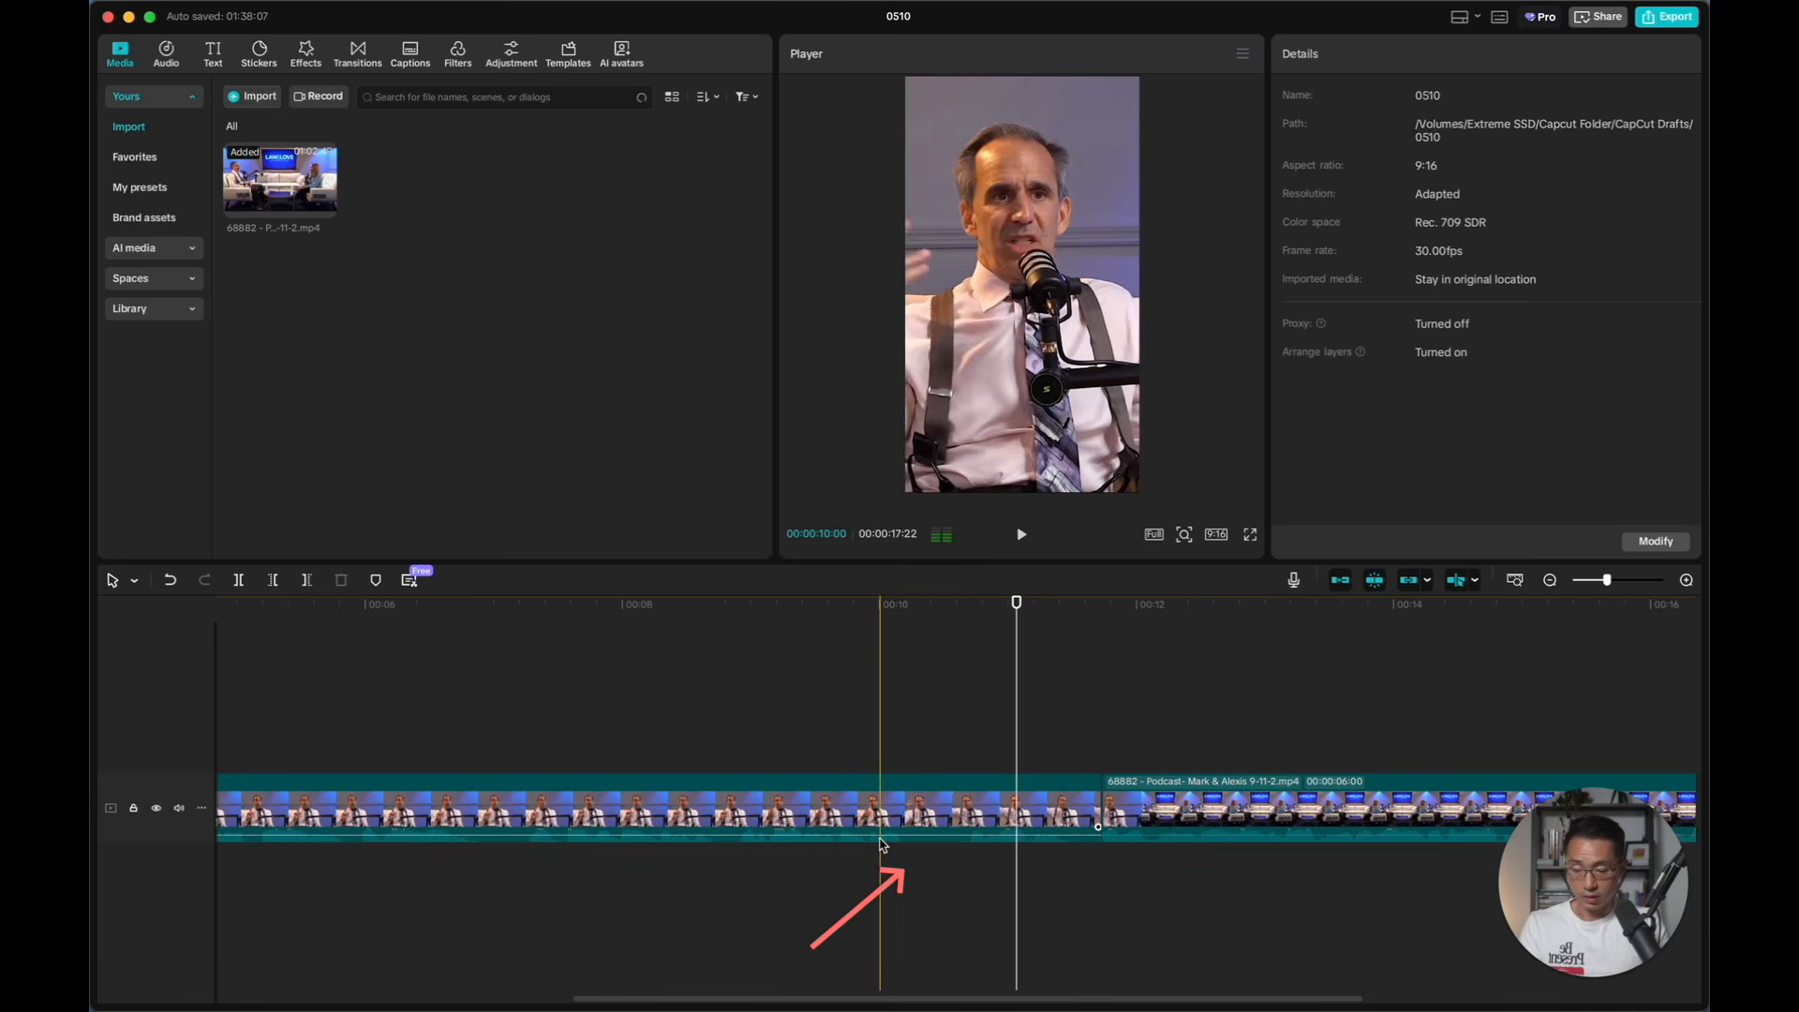
pyautogui.click(916, 727)
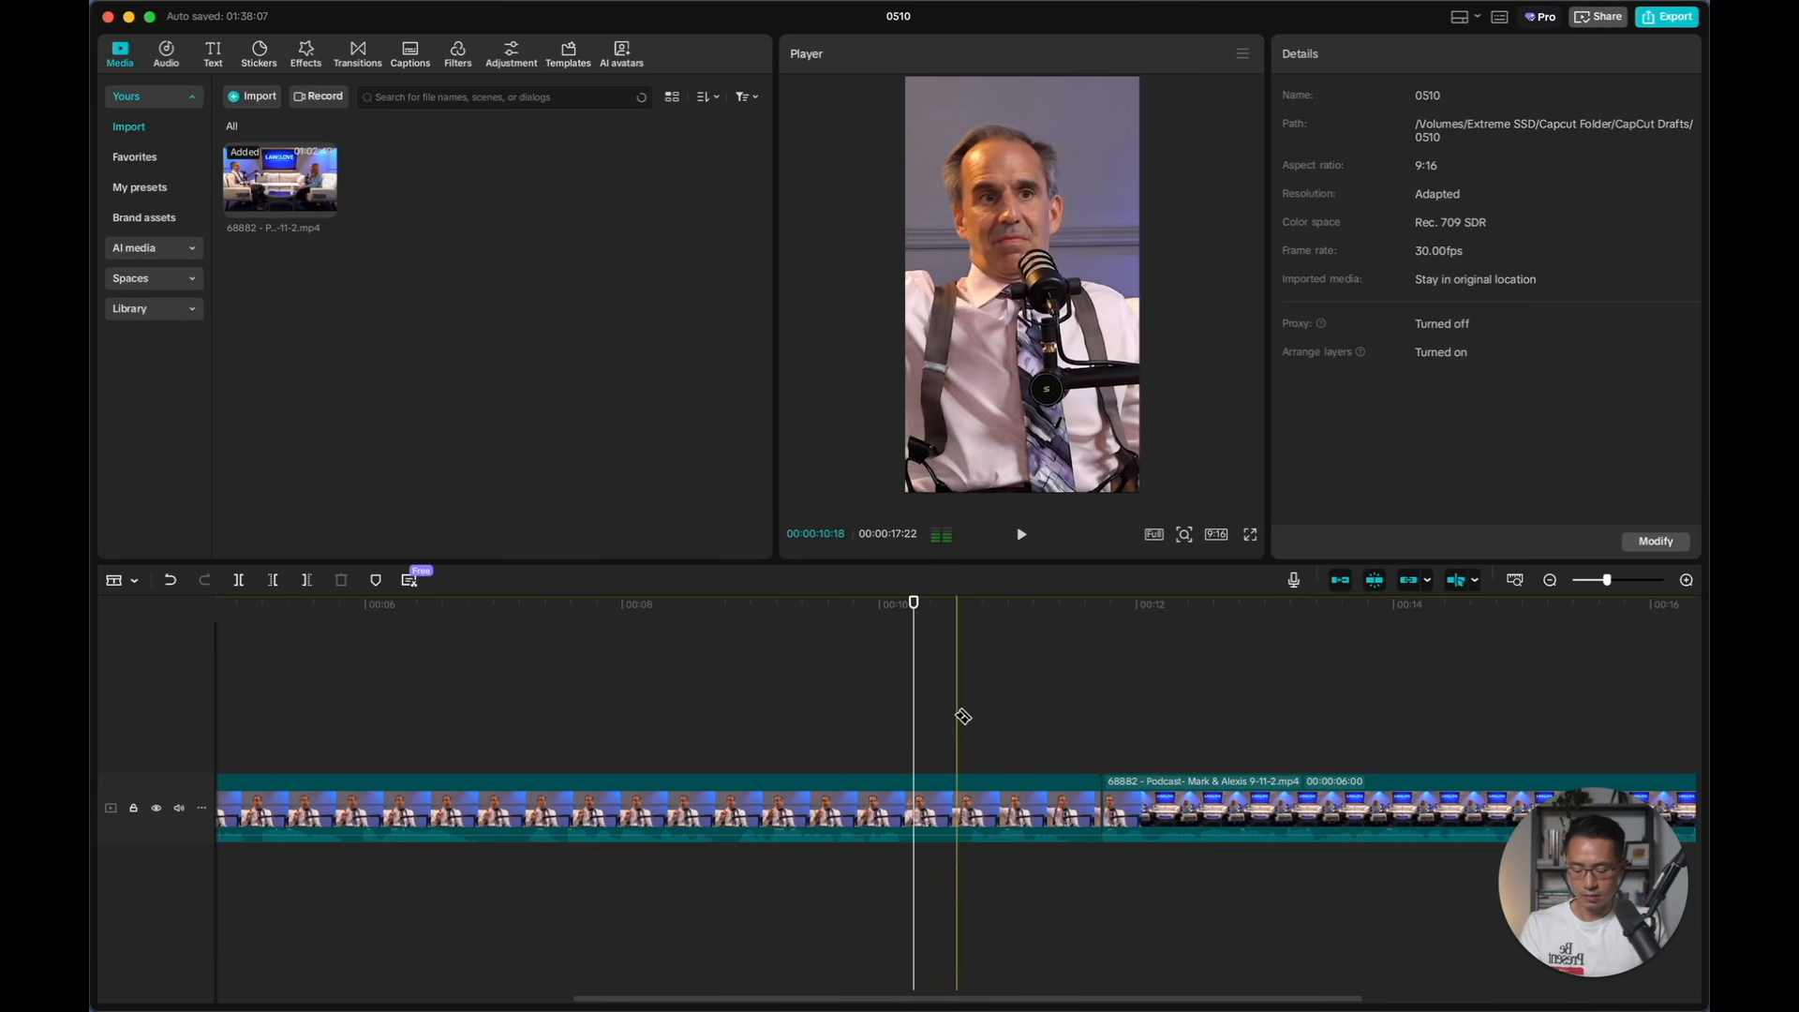
pyautogui.click(920, 821)
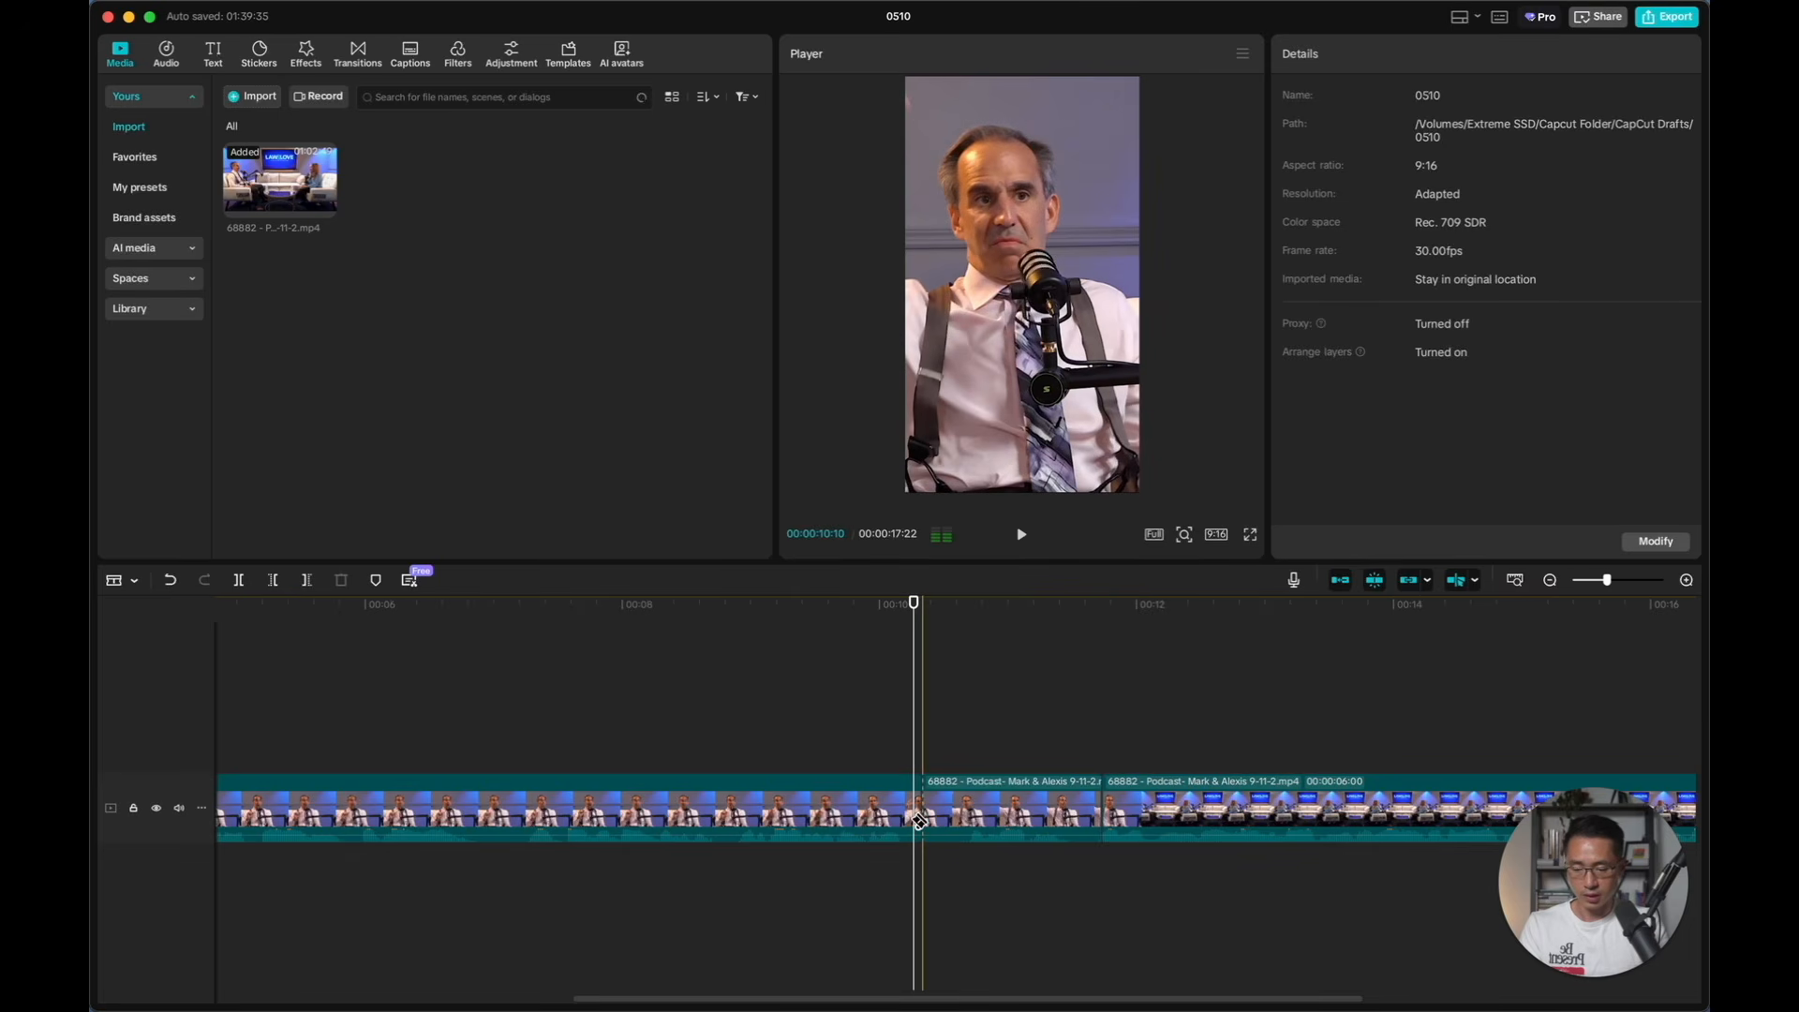
pyautogui.click(955, 817)
pyautogui.press('a')
pyautogui.click(942, 807)
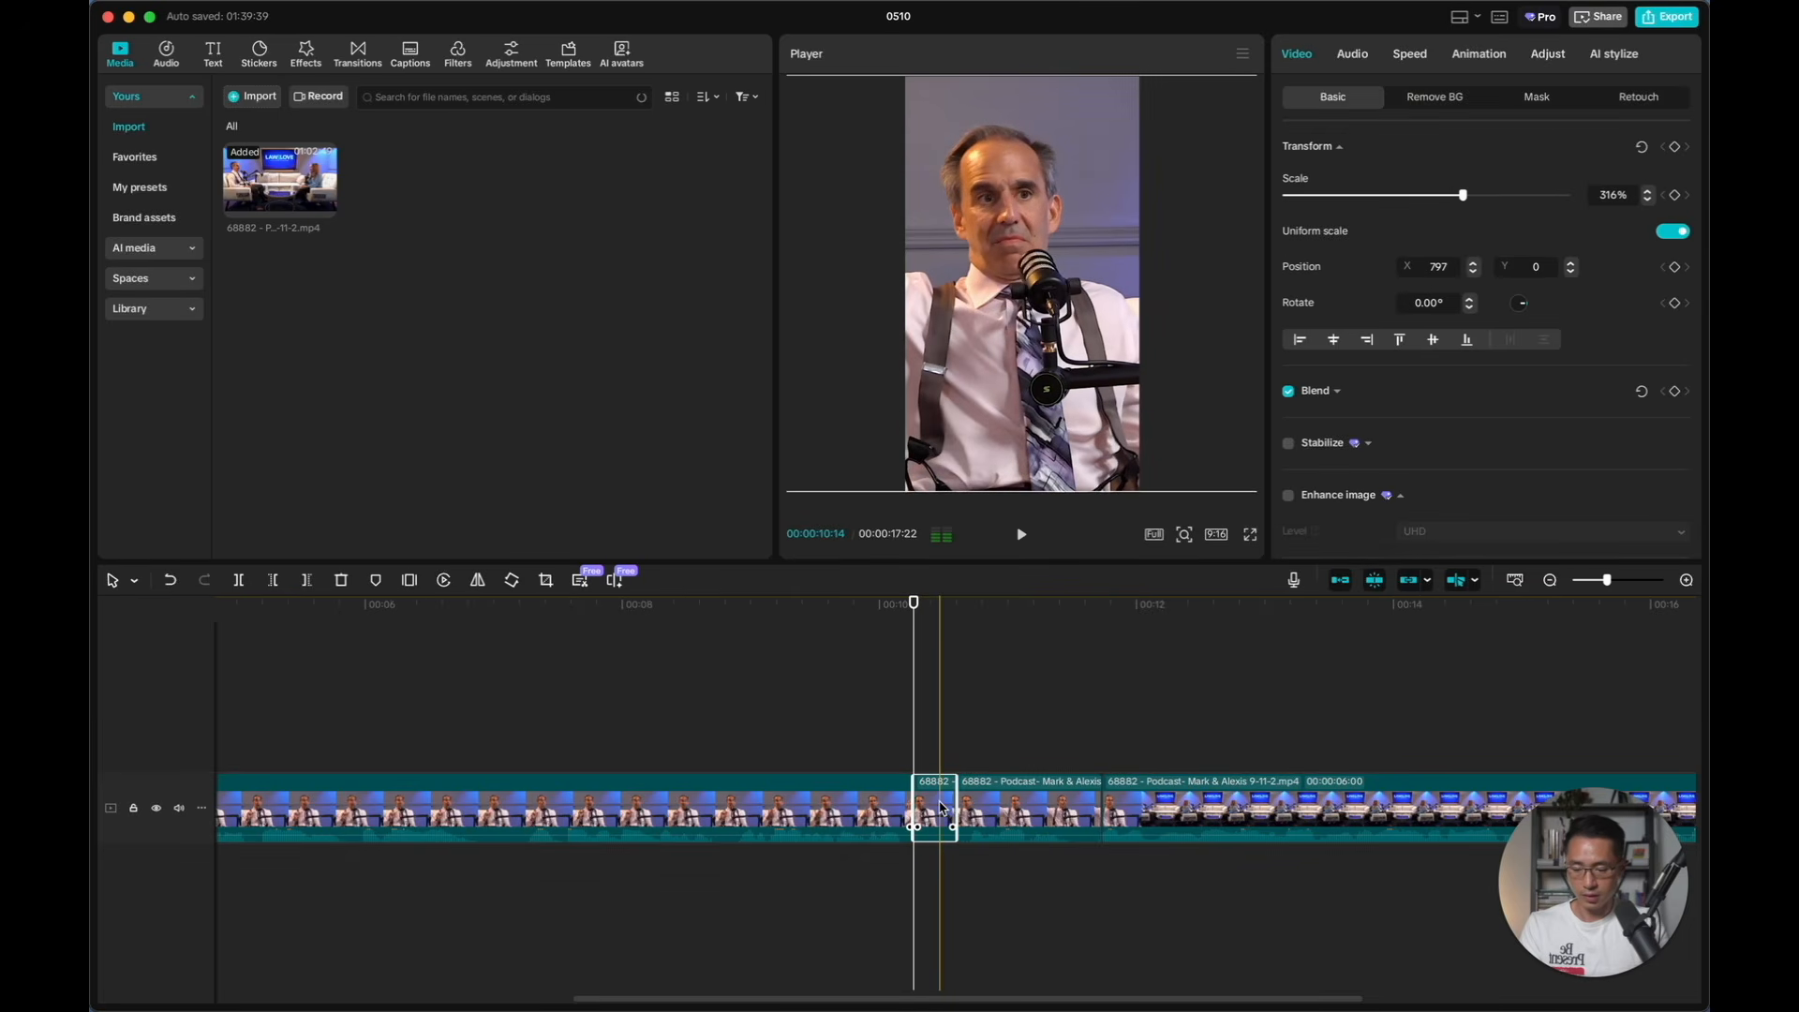
pyautogui.press('Delete')
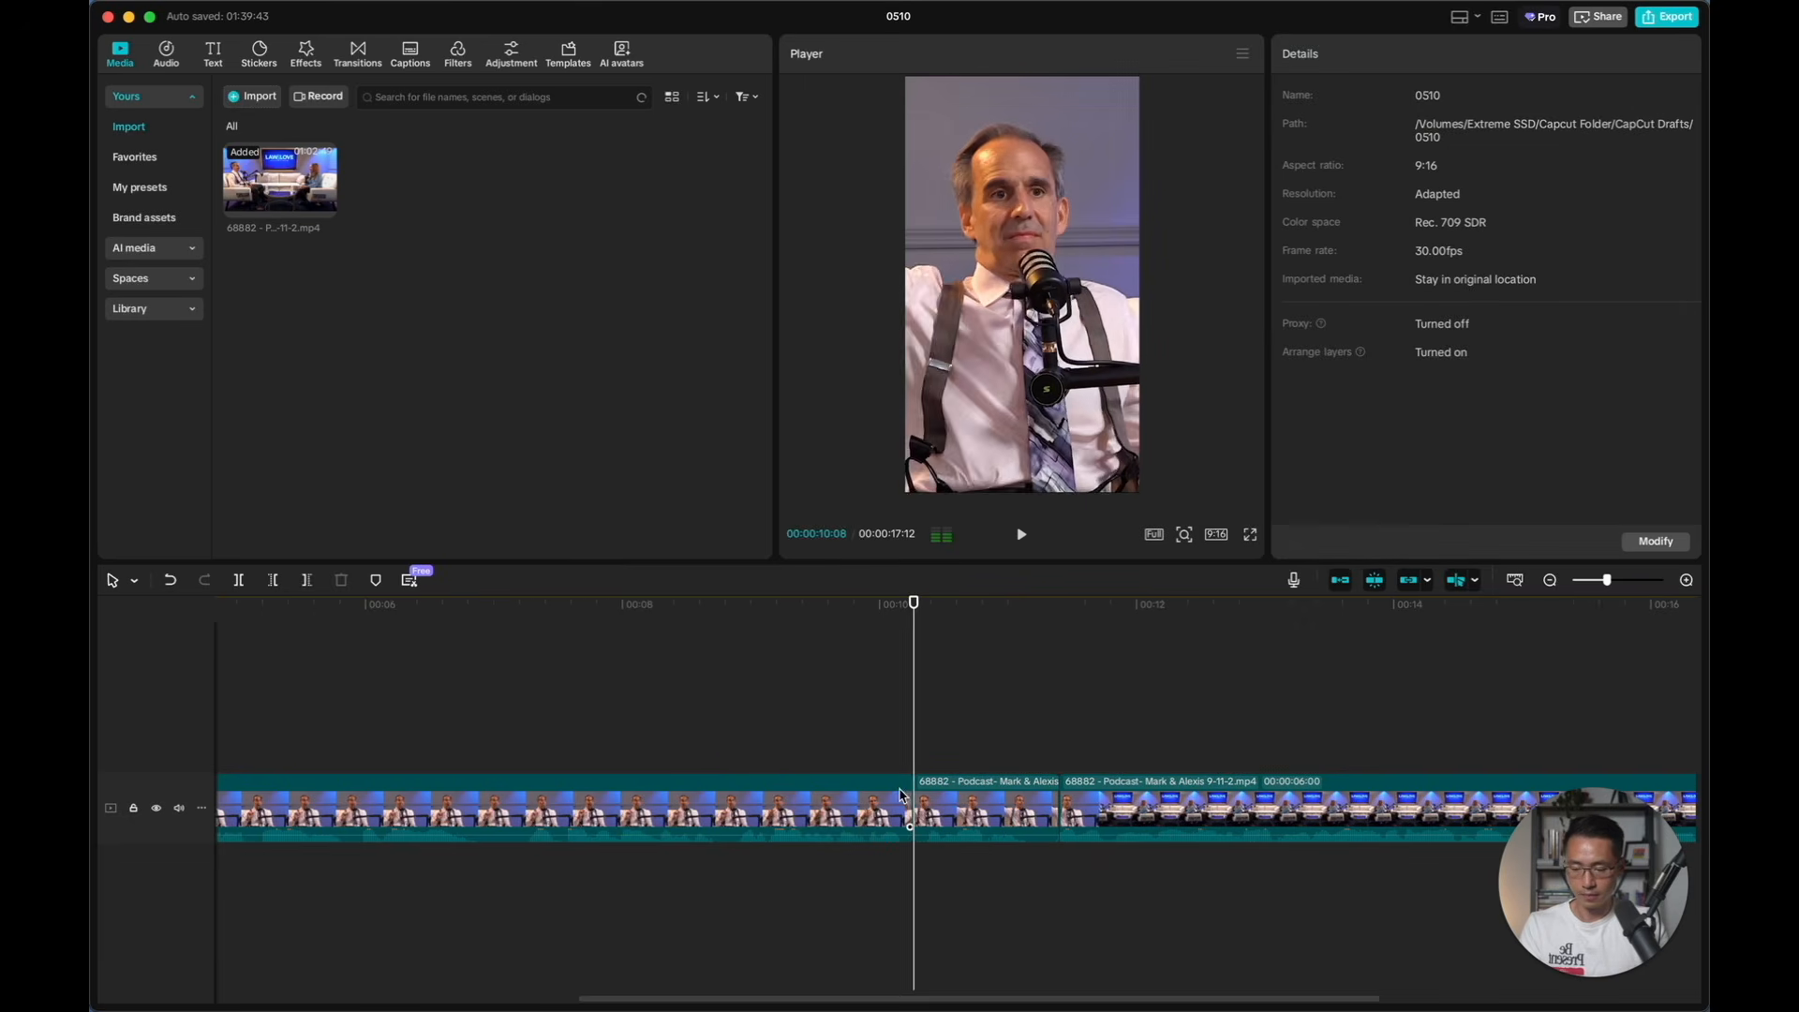
pyautogui.click(722, 749)
pyautogui.press('space')
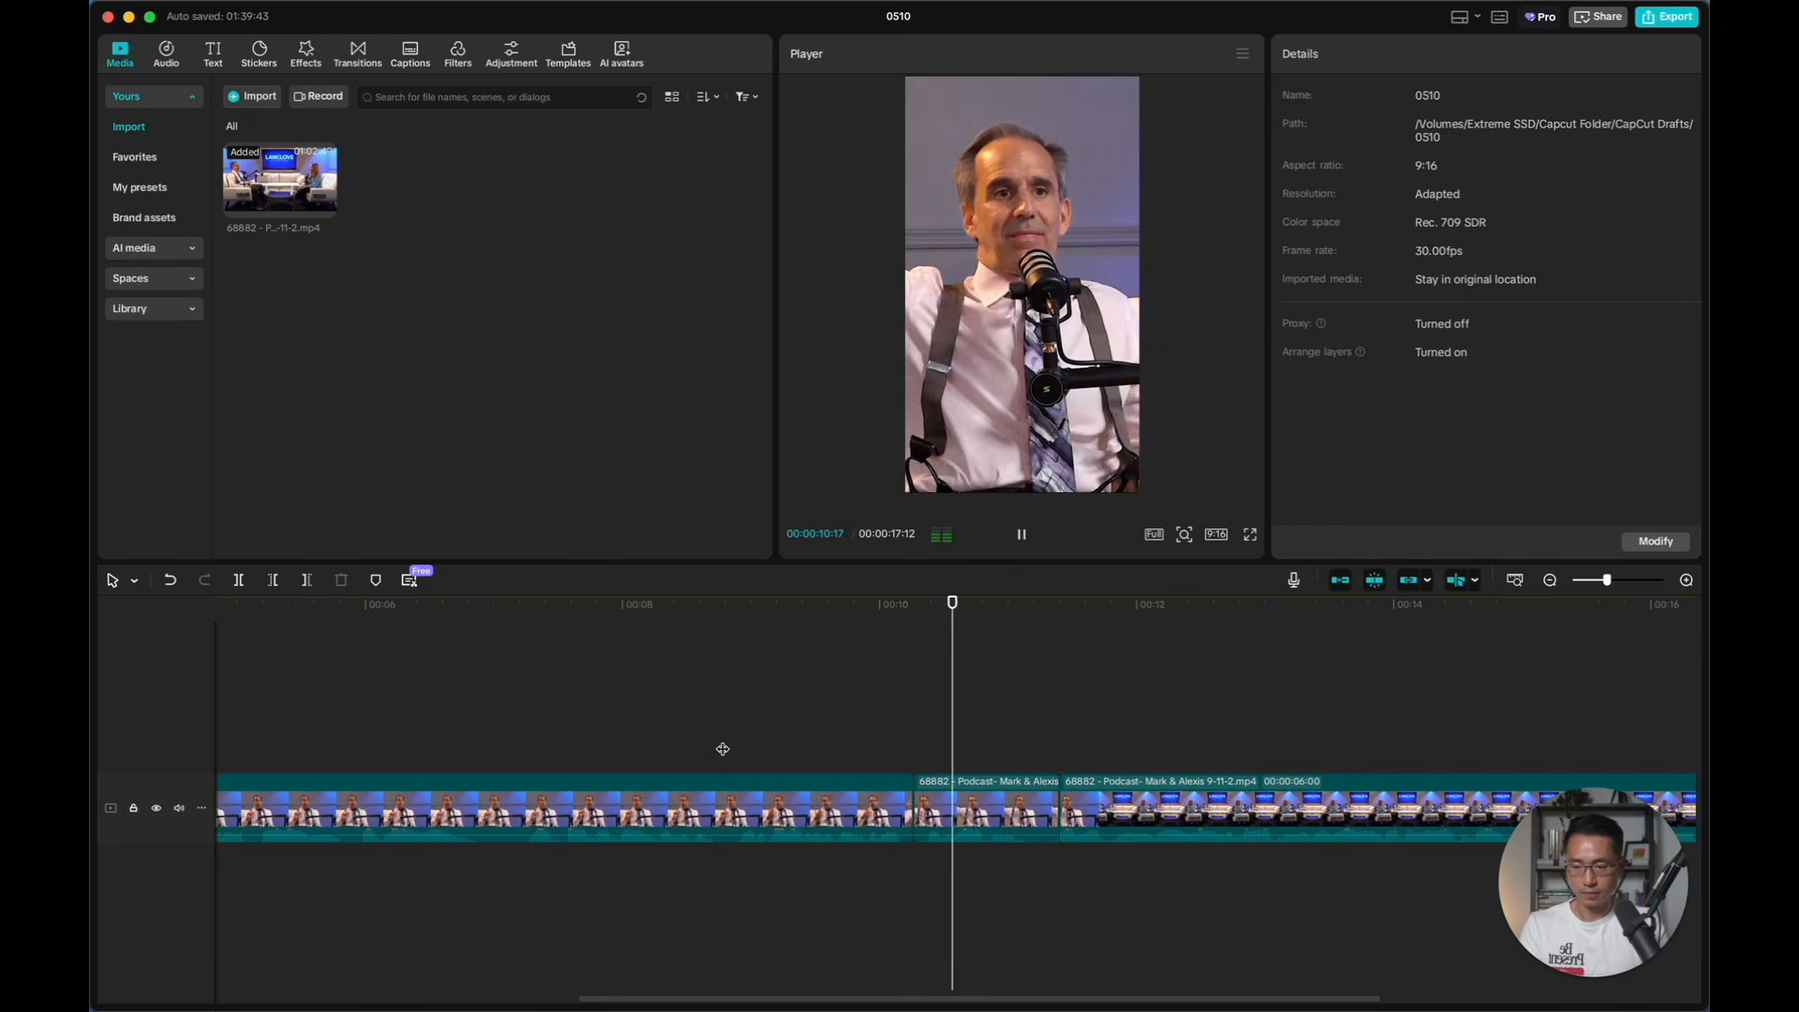
pyautogui.press('space')
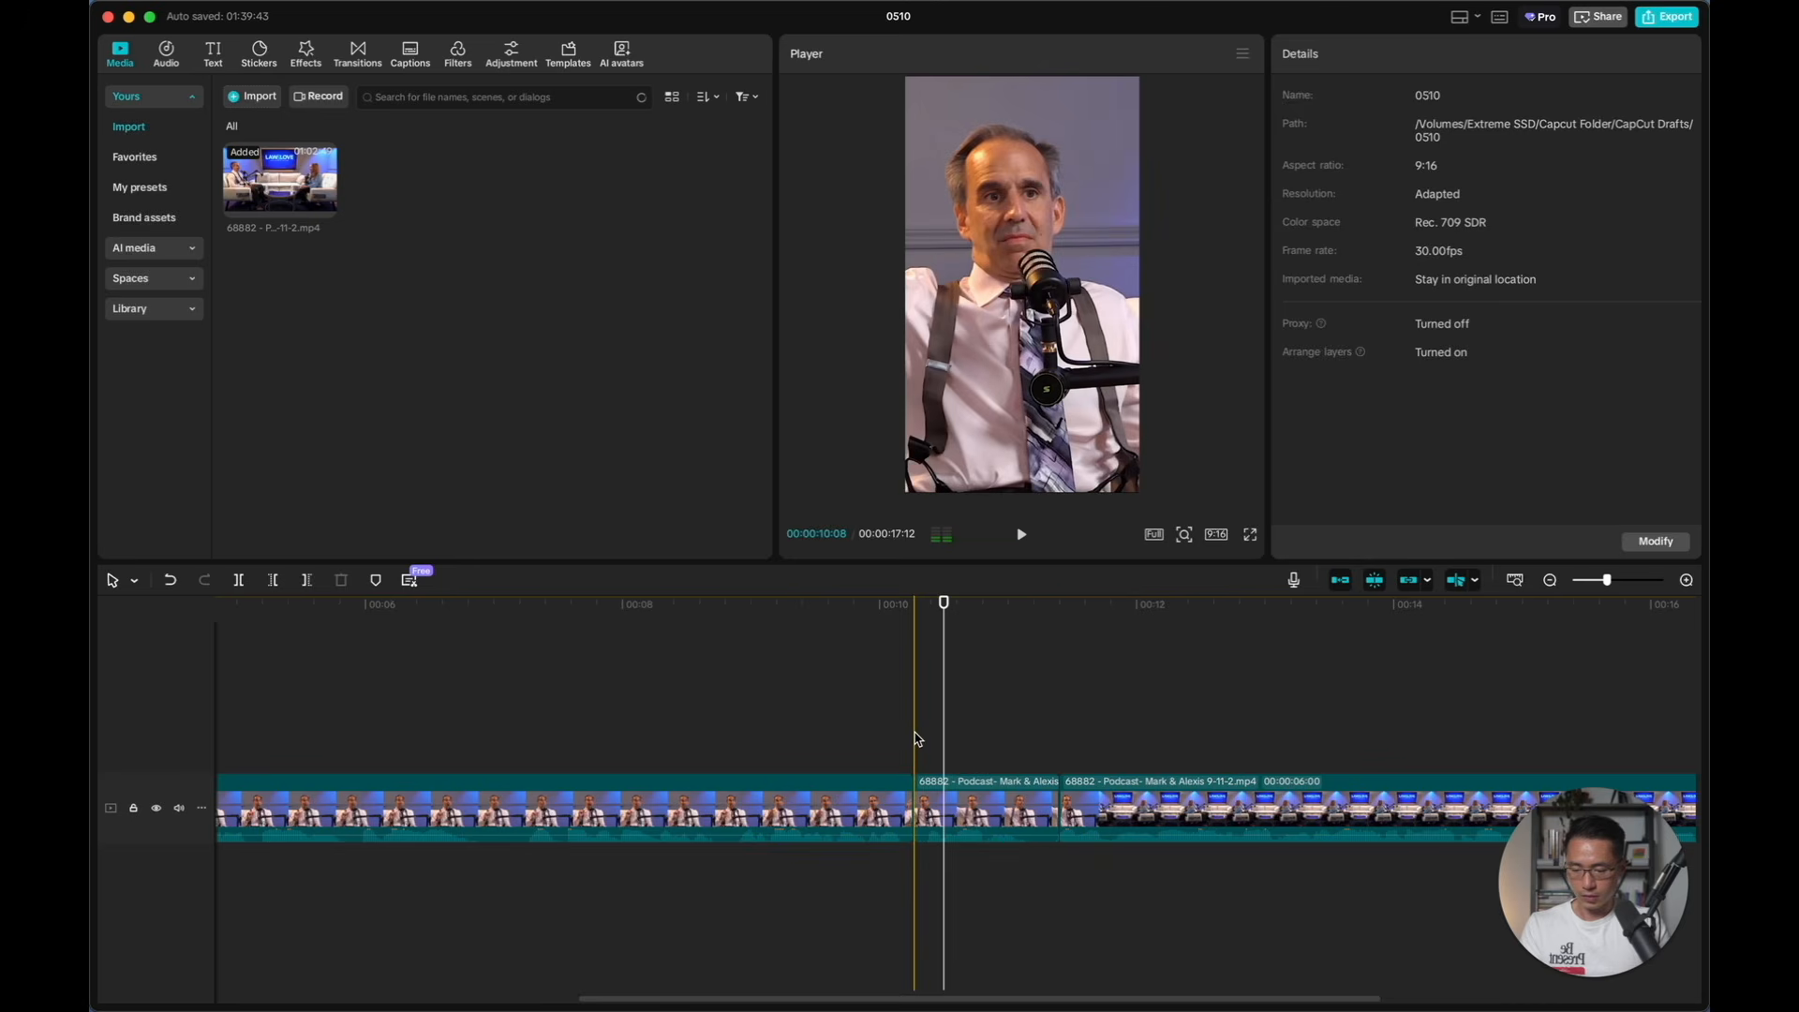
# Undo the deletion of the short piece and the two splits around it in the first clip
pyautogui.press('super+z')
pyautogui.press('super+z')
pyautogui.press('super+z')
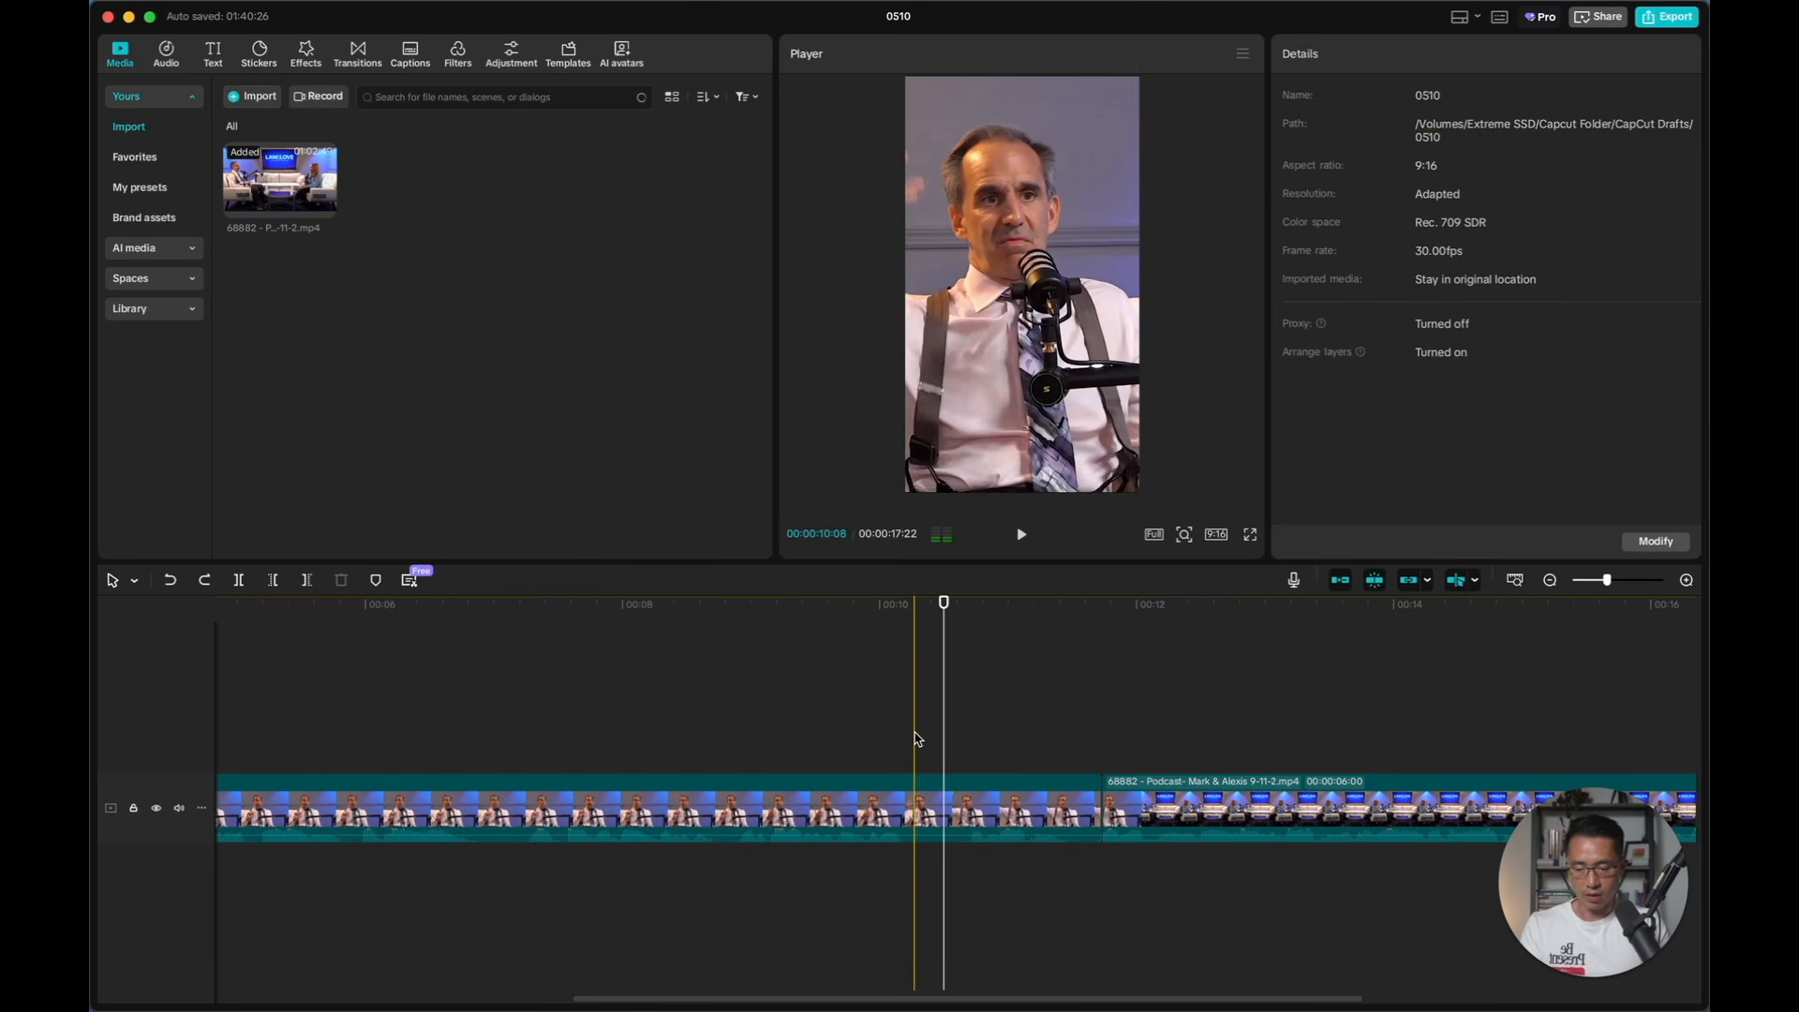
# Generate English auto captions for both podcast clips, without bilingual captions or keyword highlighting
pyautogui.click(855, 751)
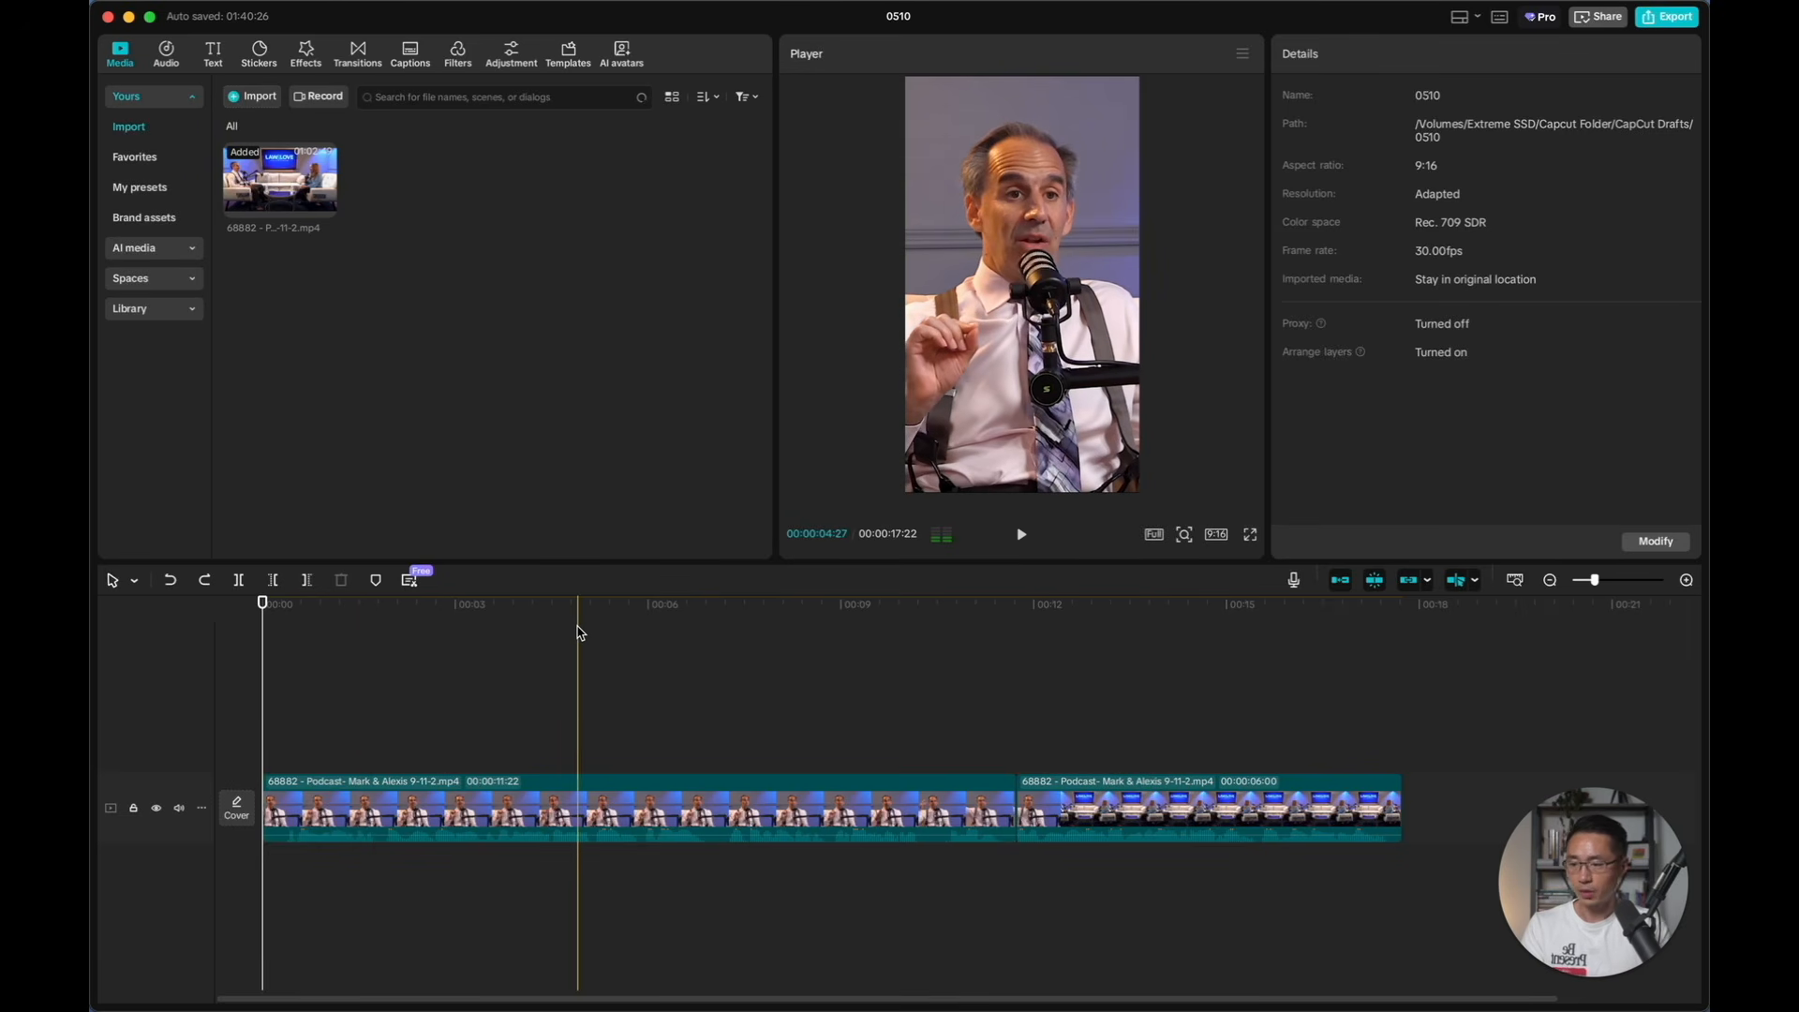
pyautogui.click(412, 58)
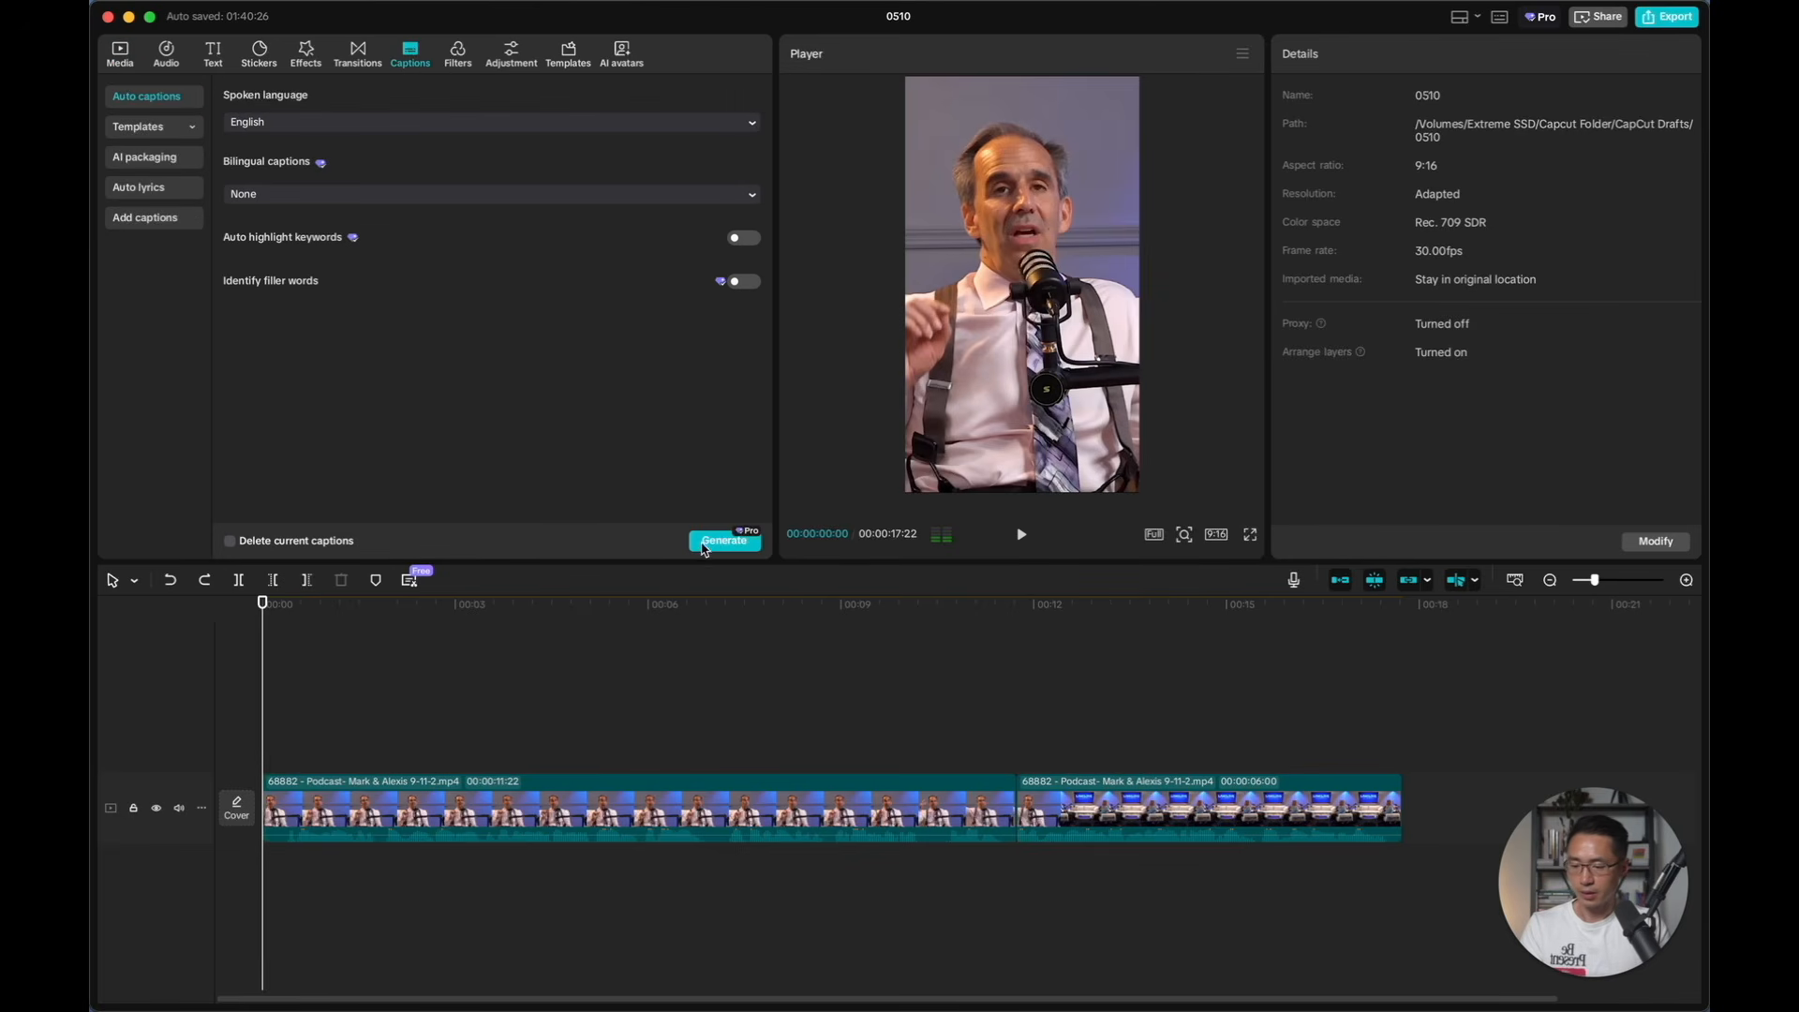
pyautogui.click(704, 543)
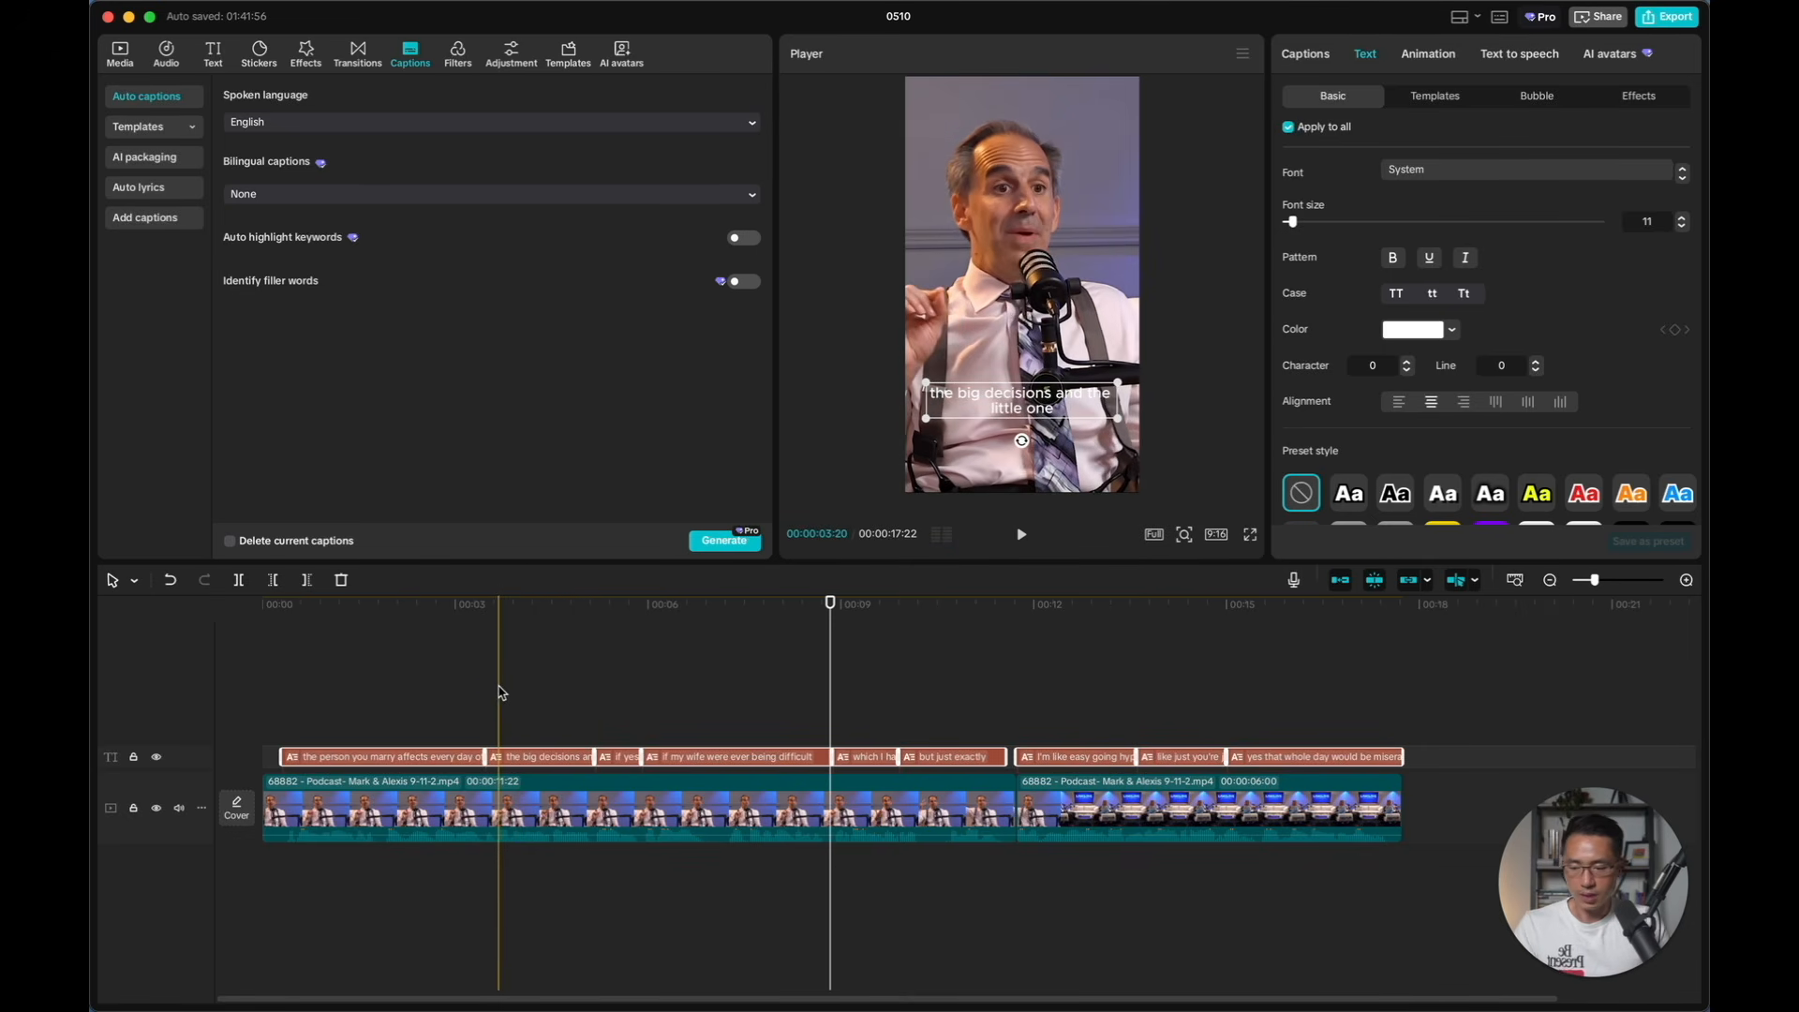
# Split the first caption after "the person you marry" so "affects every day of your life" becomes its own caption
pyautogui.click(352, 757)
pyautogui.moveTo(1338, 696); pyautogui.dragTo(399, 750)
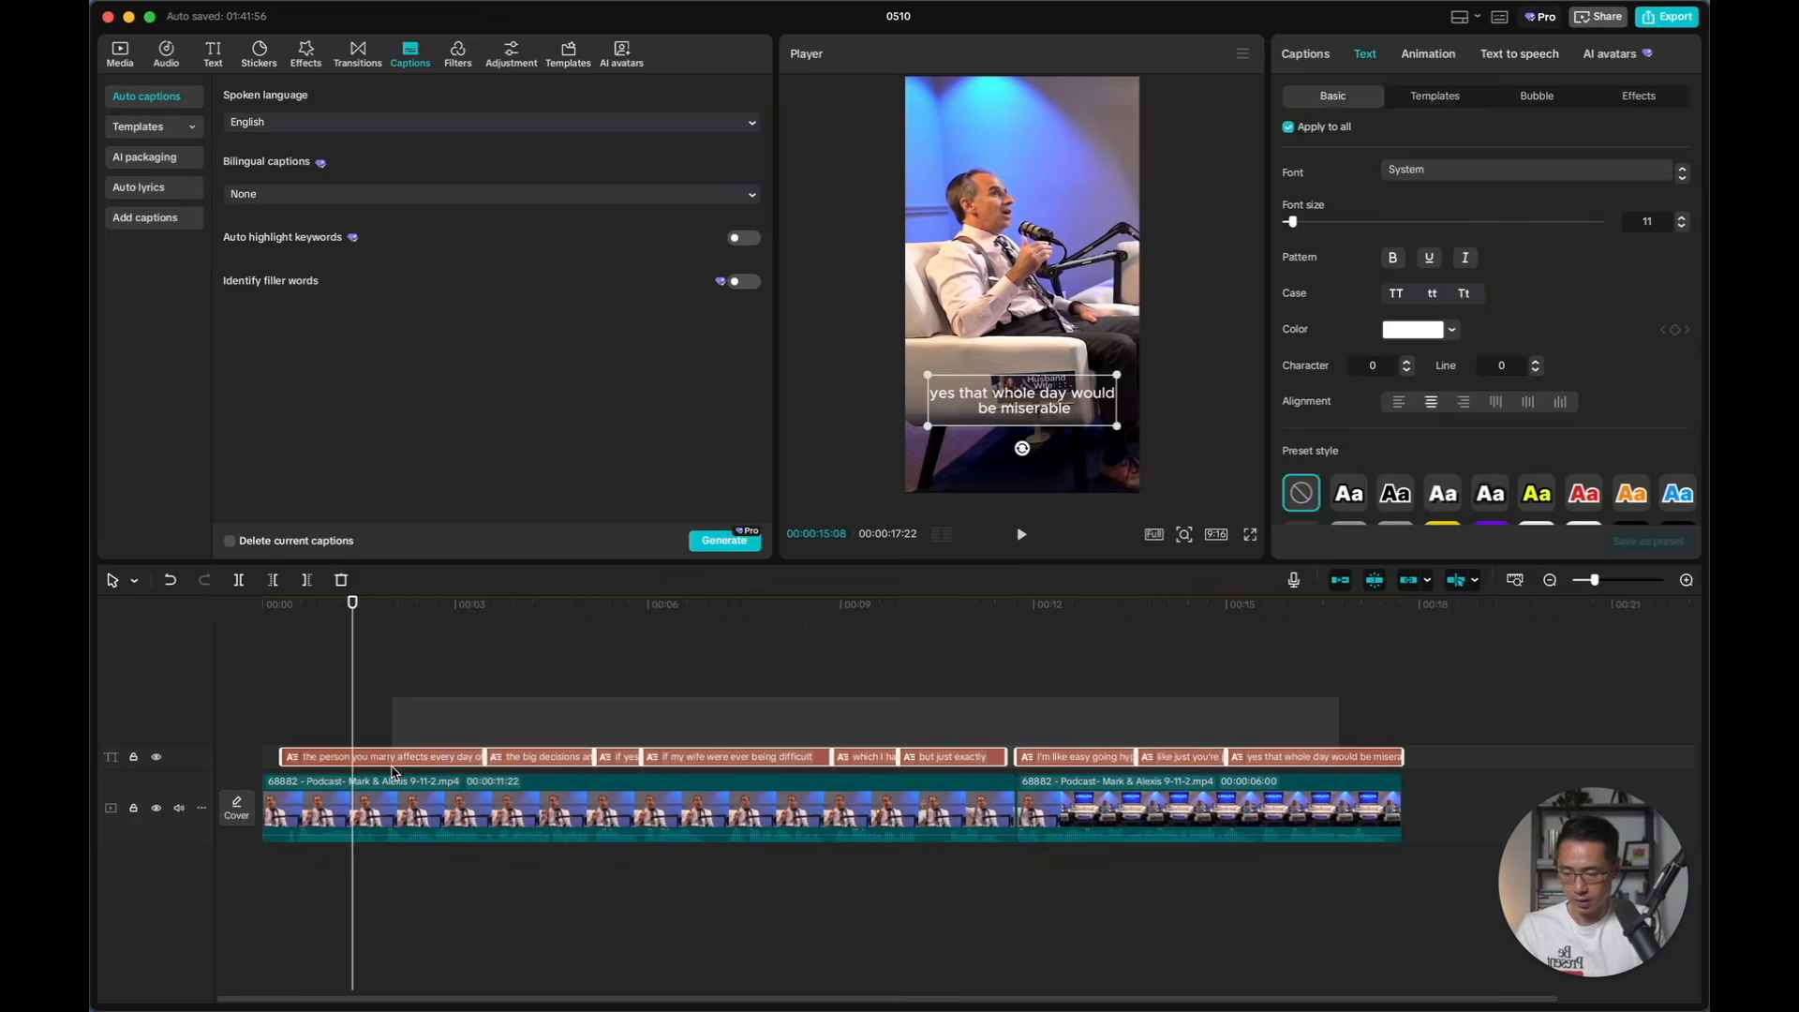
pyautogui.click(1308, 55)
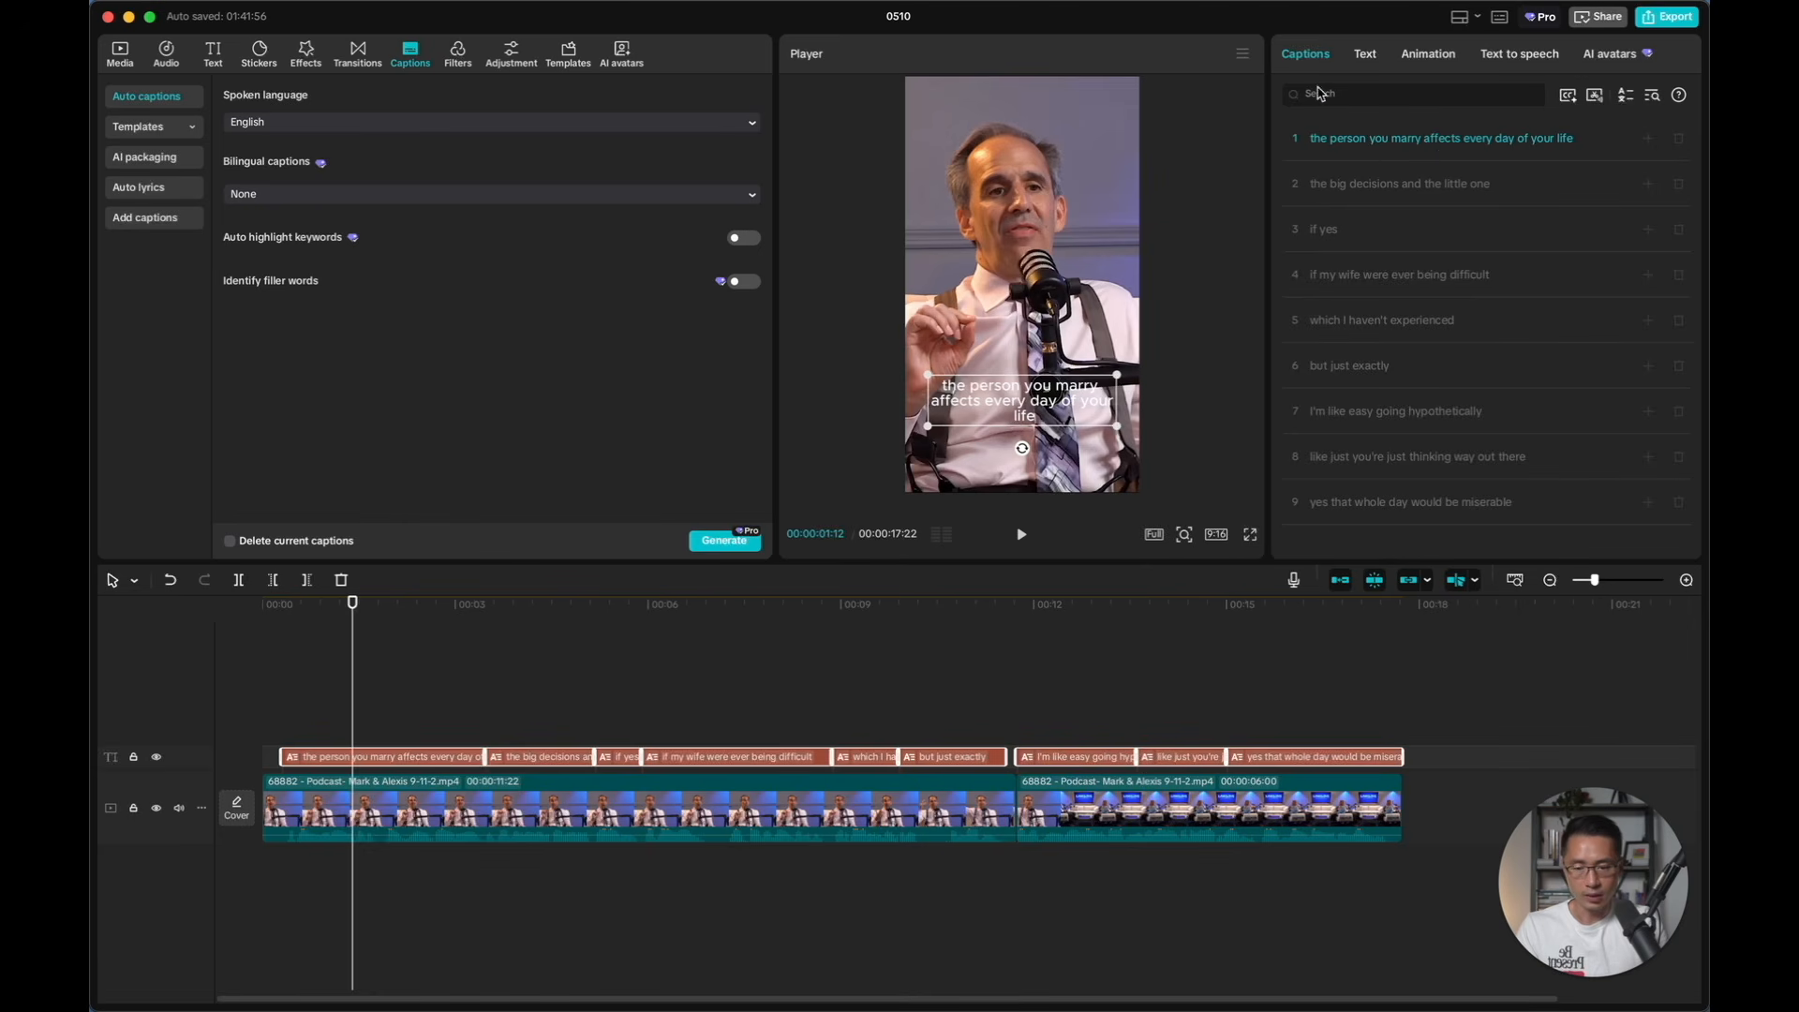
pyautogui.click(1425, 138)
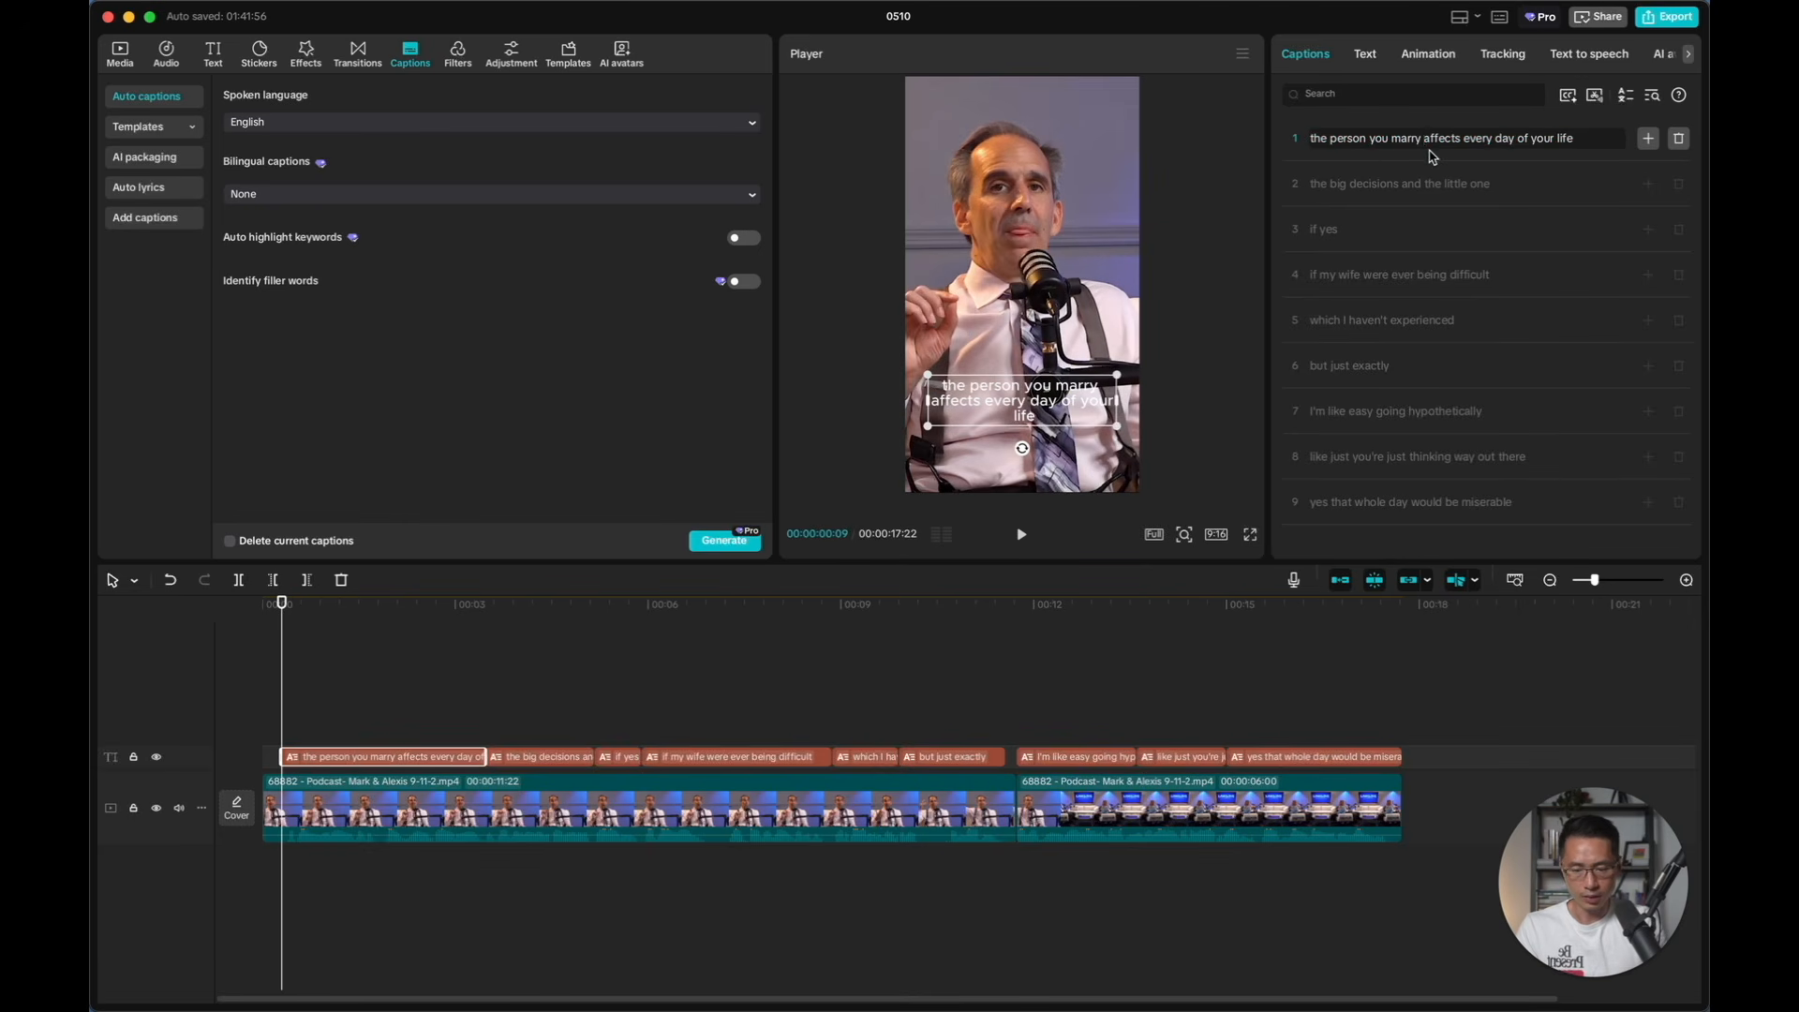
pyautogui.press('Return')
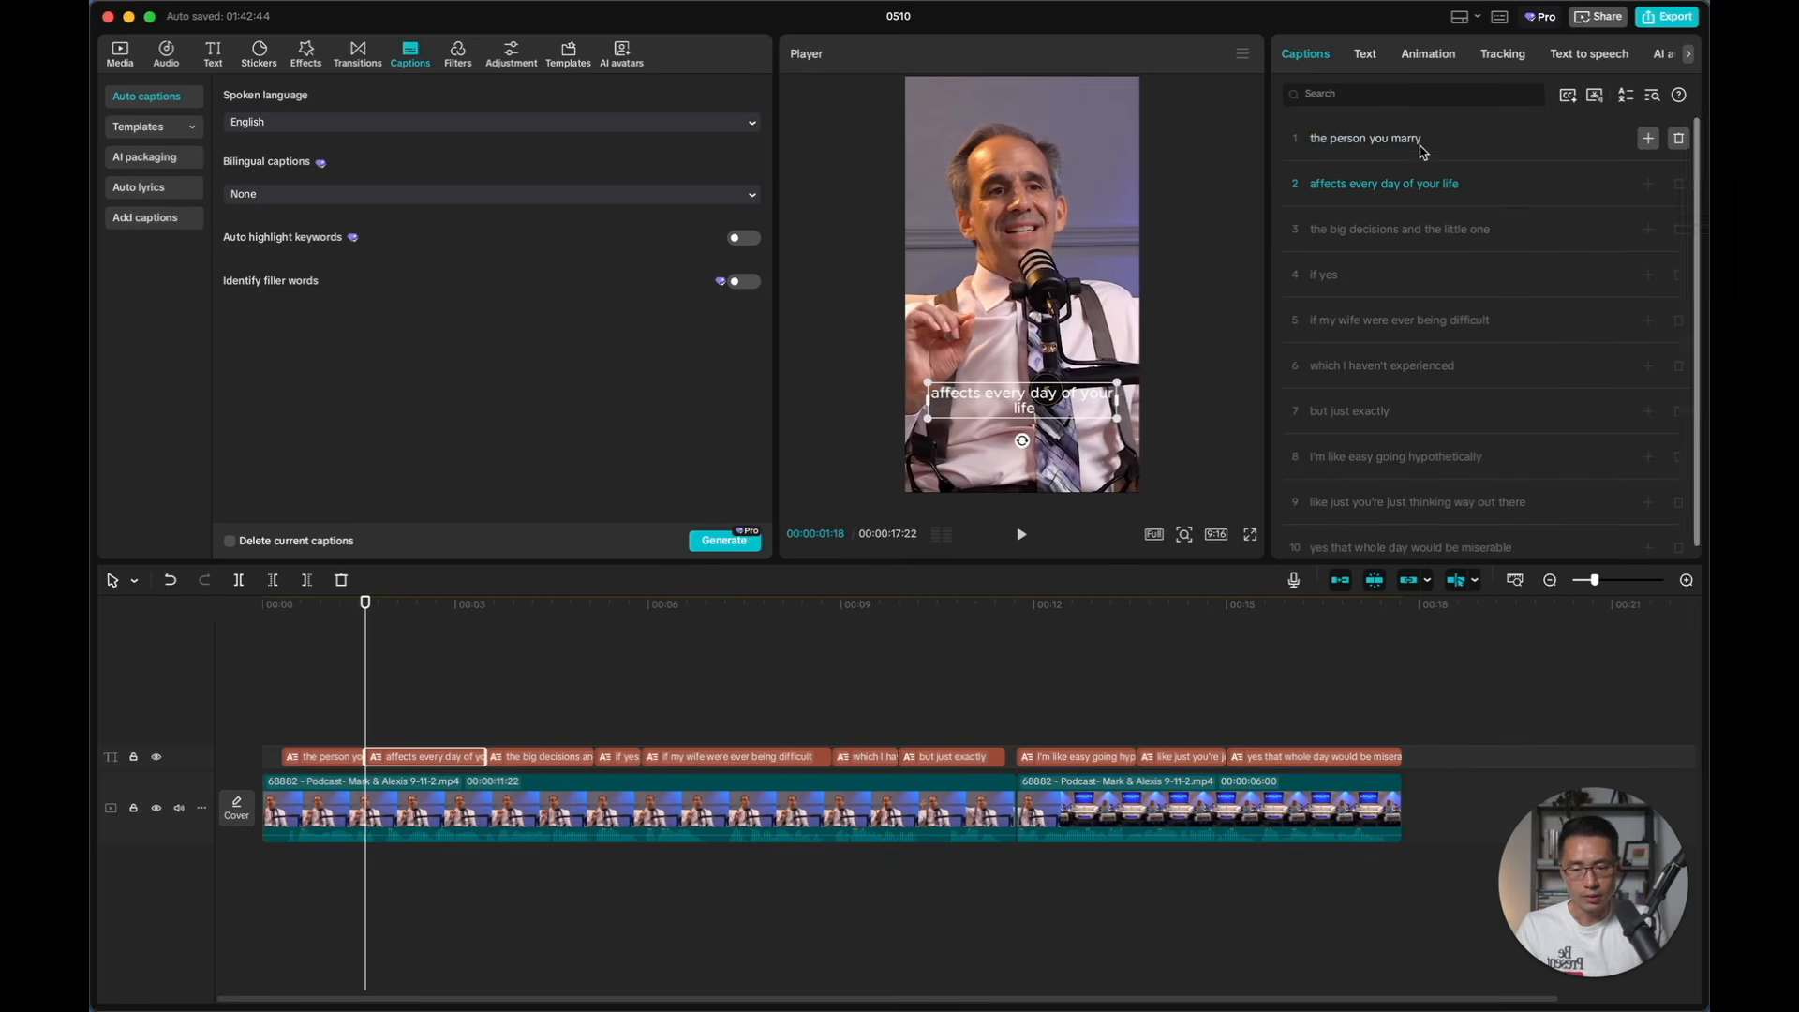
# Select all captions and apply a bold white text template with a black outline that shows one word at a time
pyautogui.press('super+a')
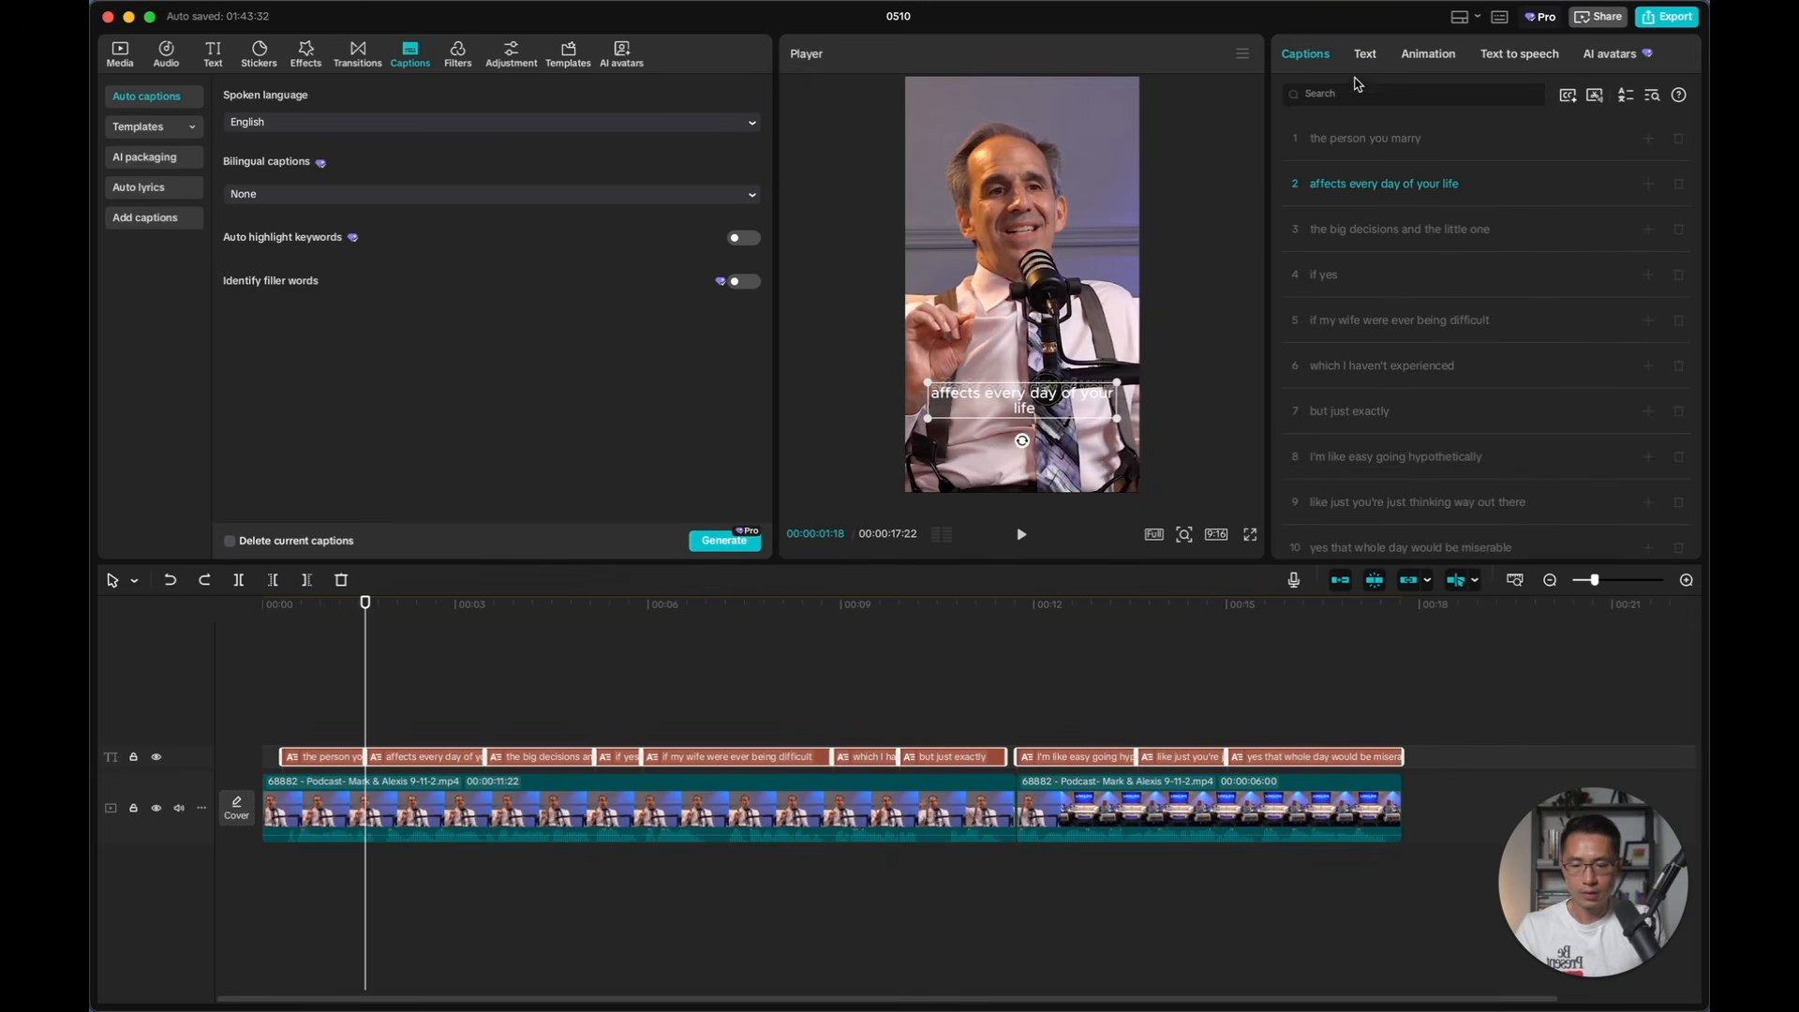
pyautogui.click(1365, 55)
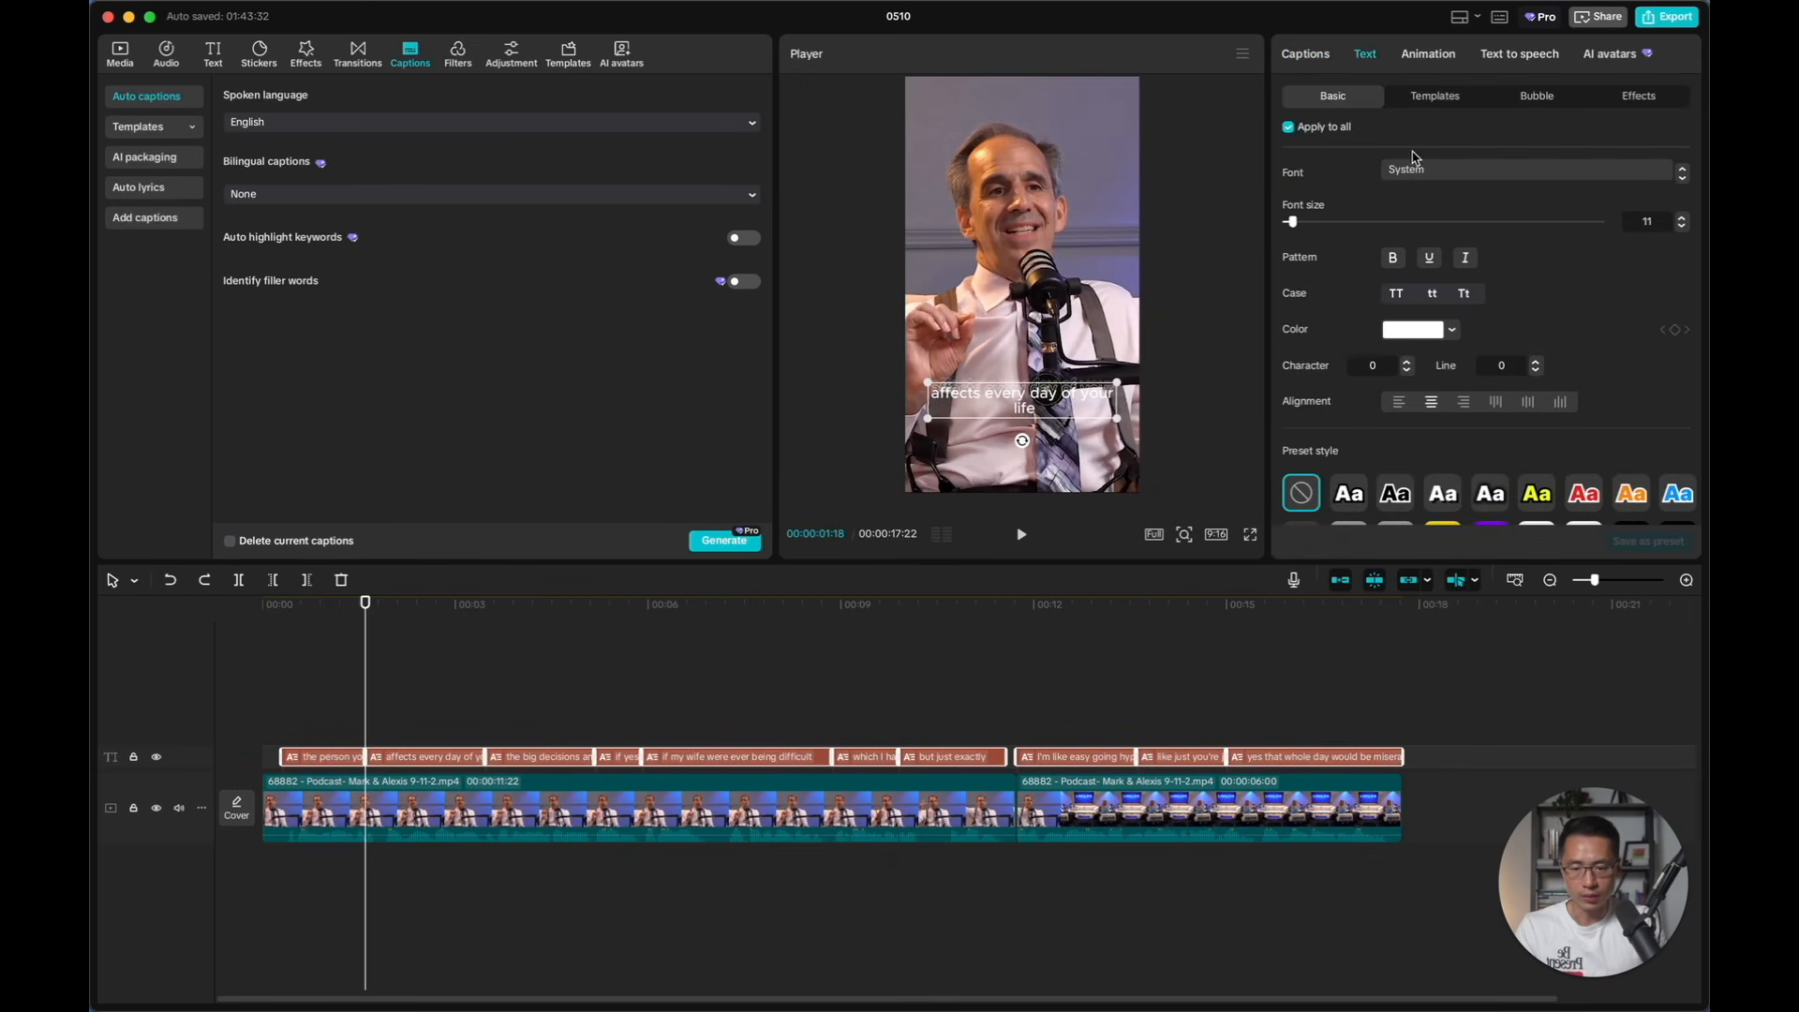
pyautogui.click(1436, 101)
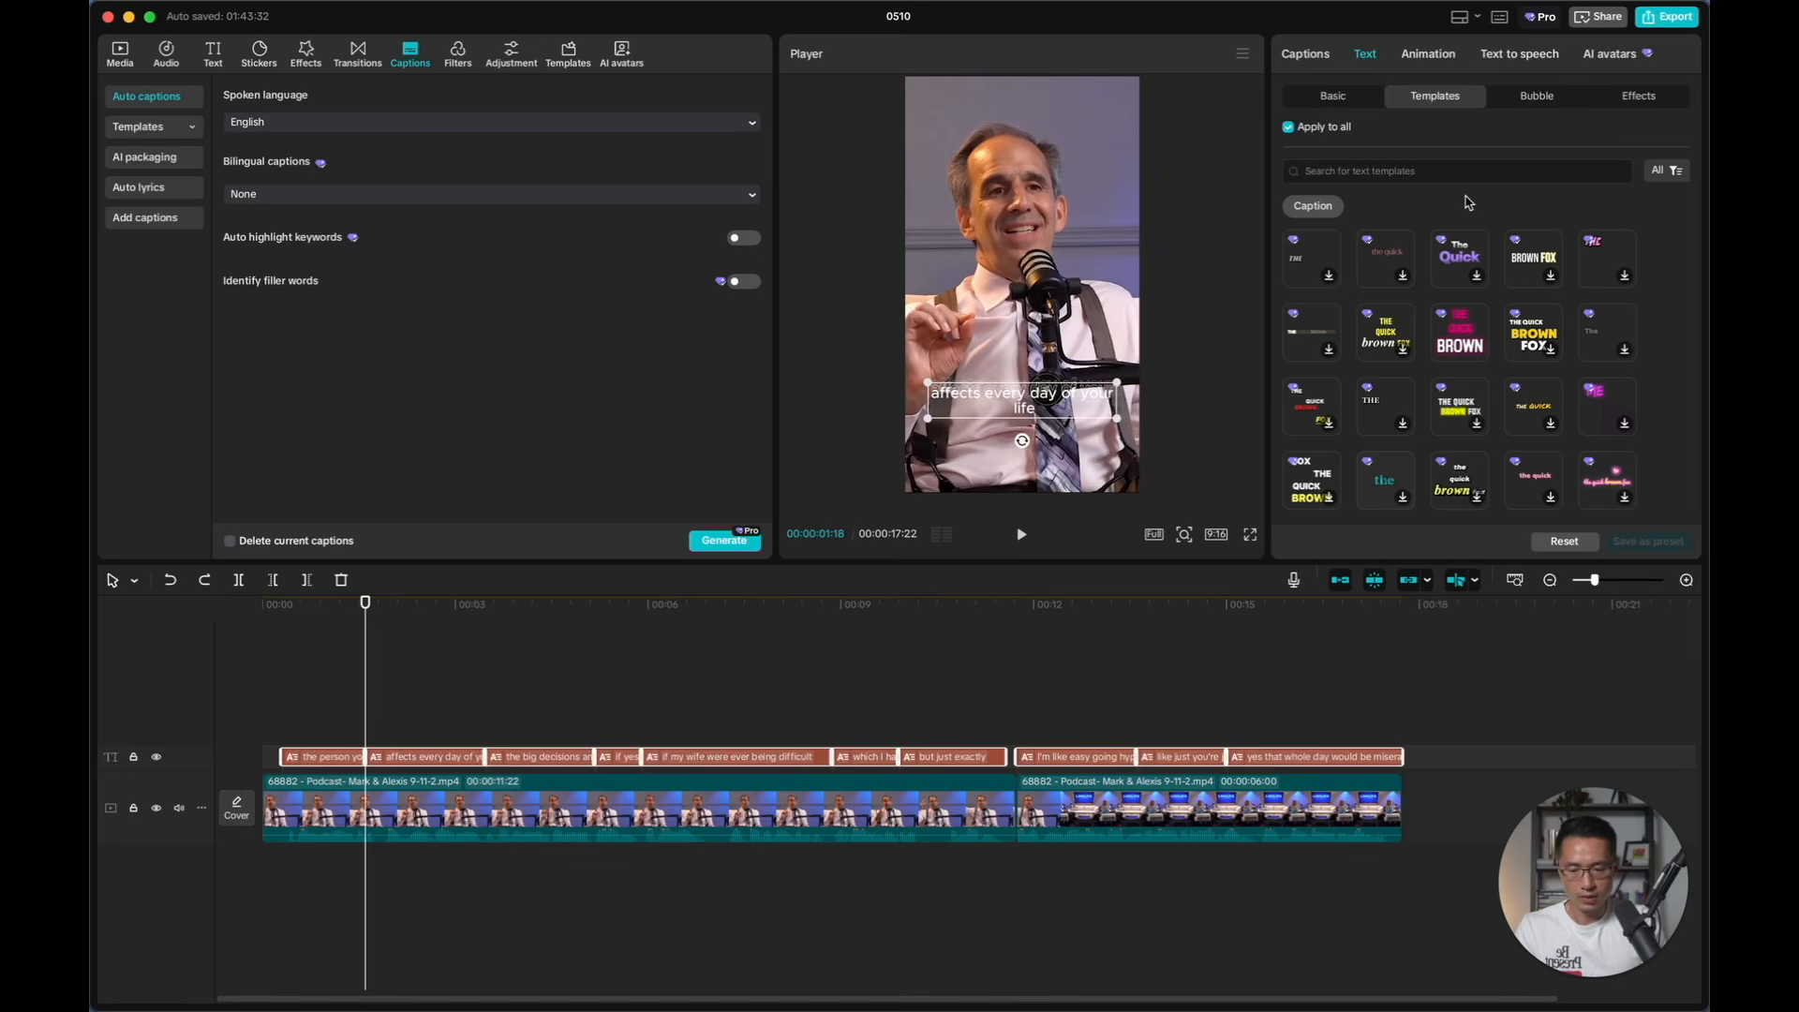
pyautogui.scroll(-2, 1466, 281)
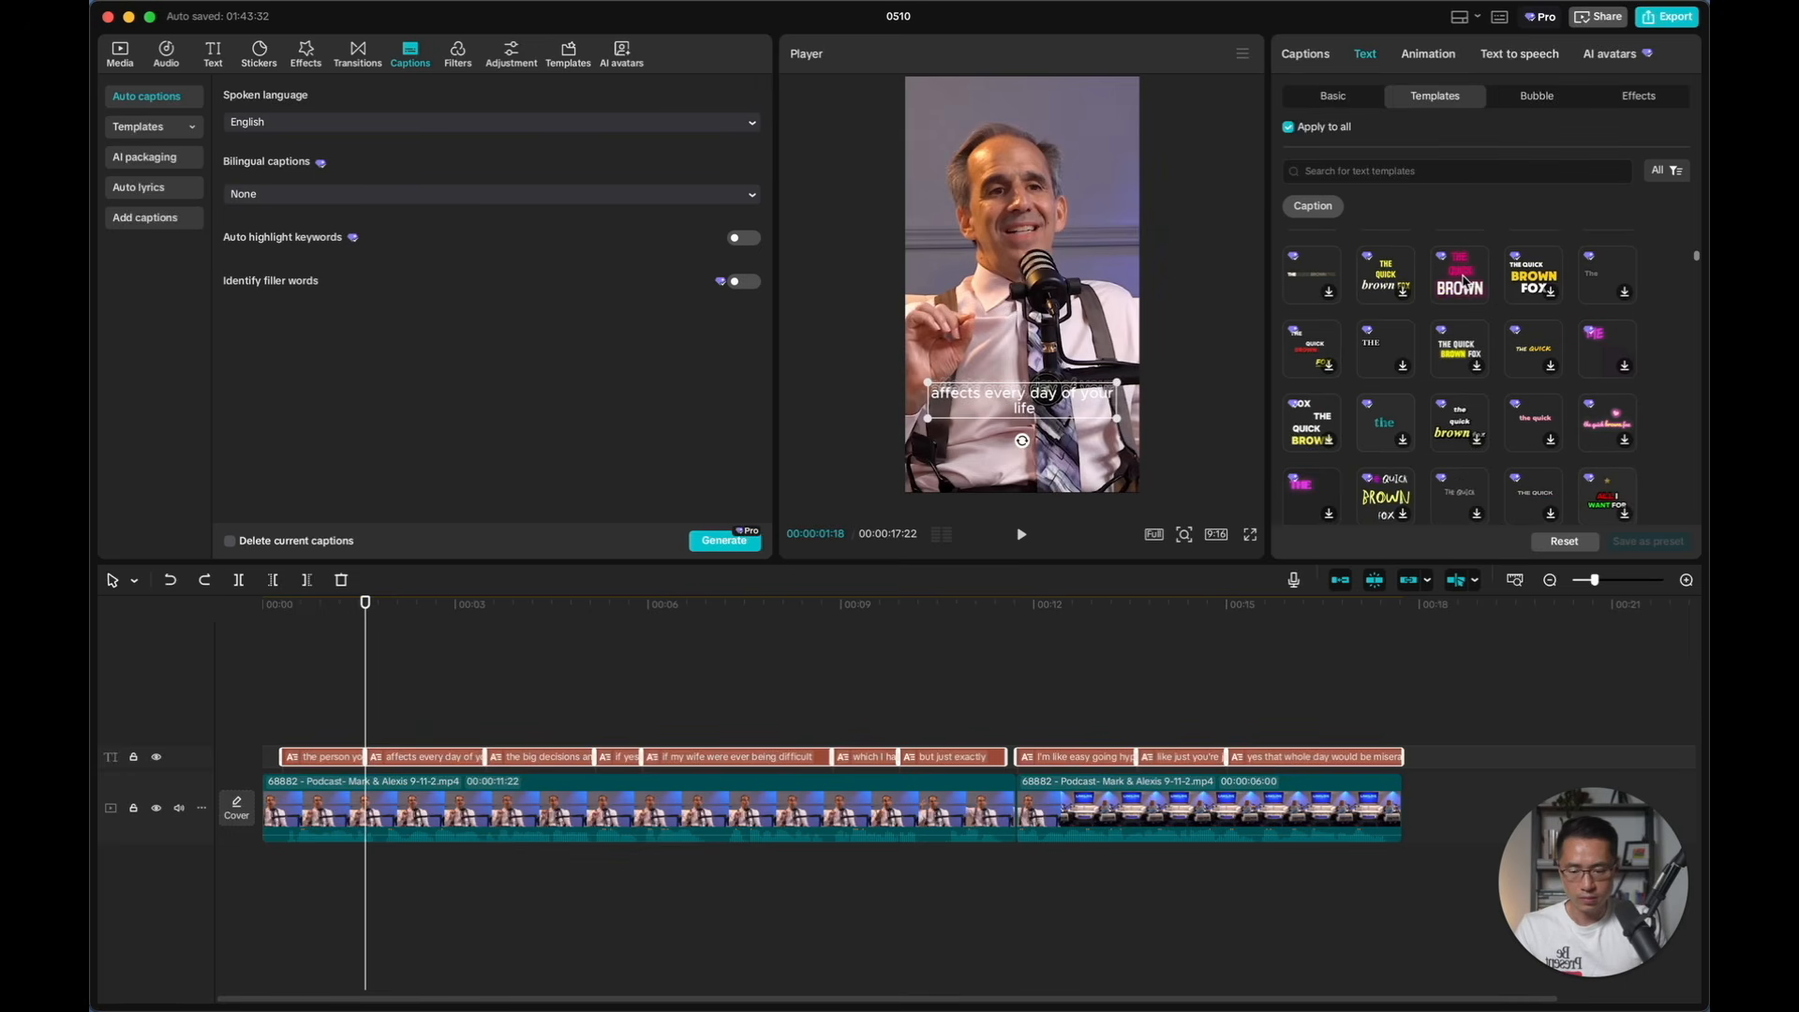
pyautogui.scroll(-5, 1464, 281)
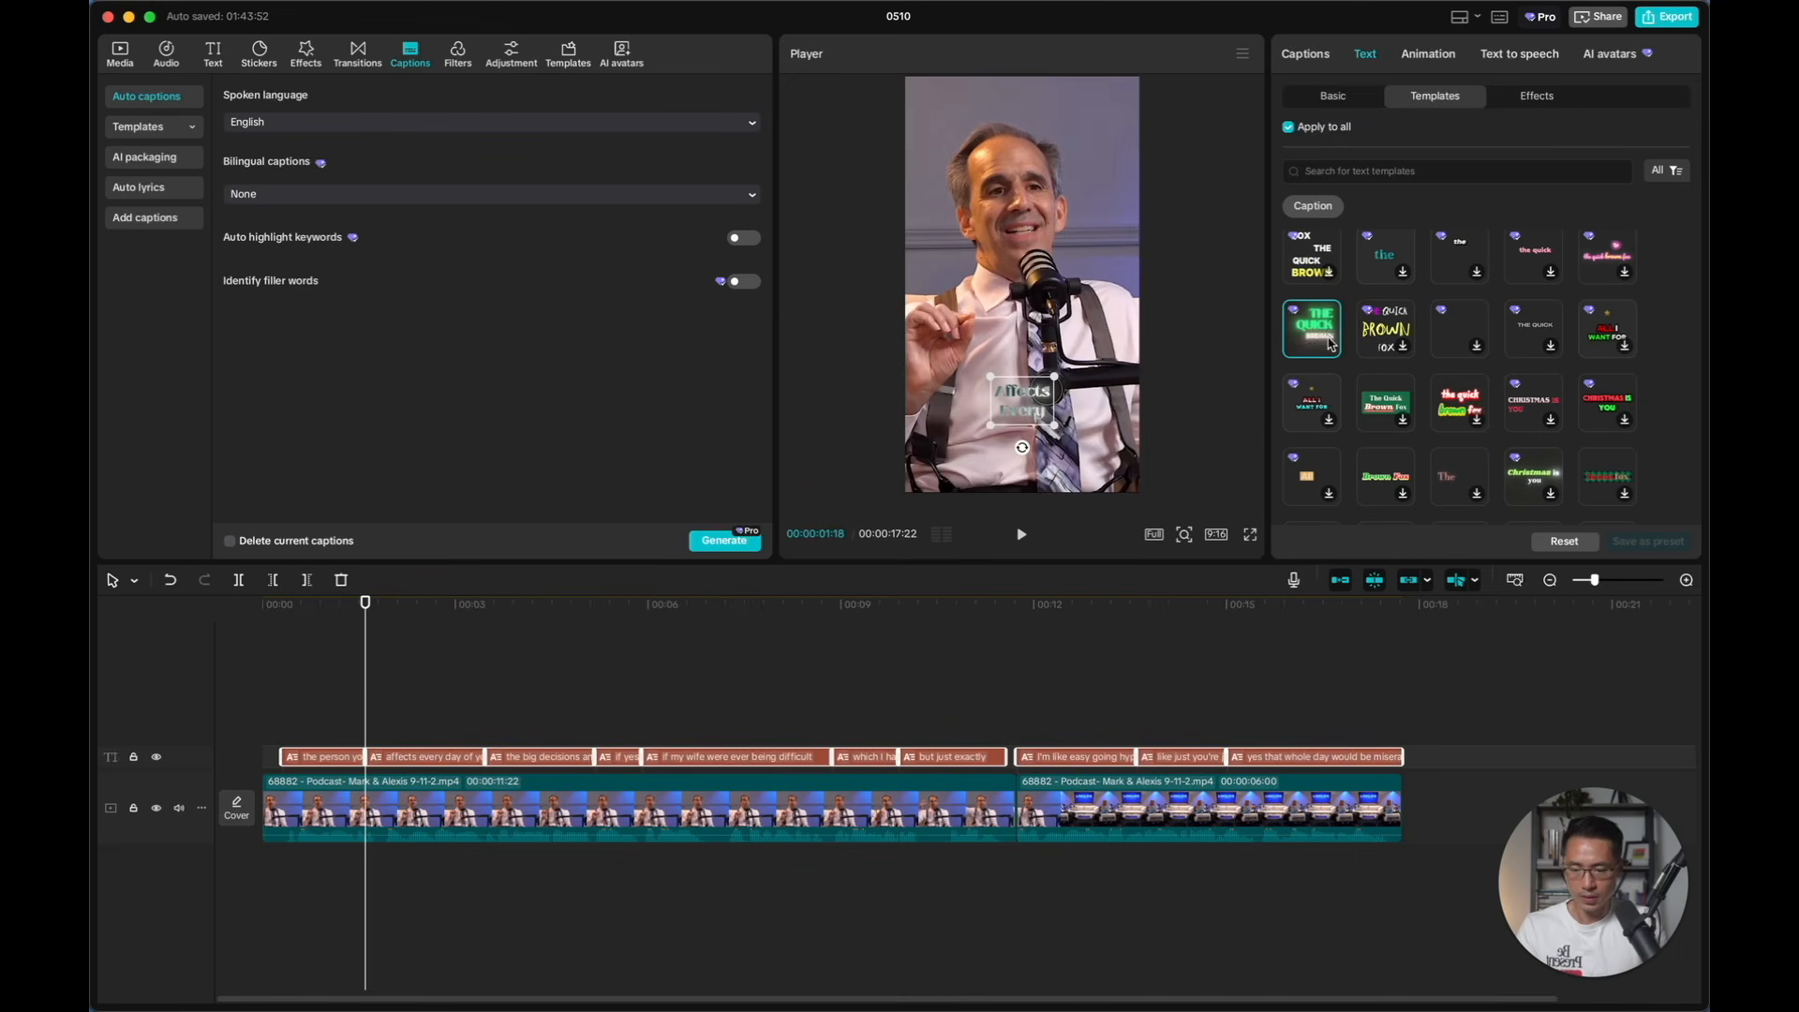
pyautogui.scroll(-5, 1370, 351)
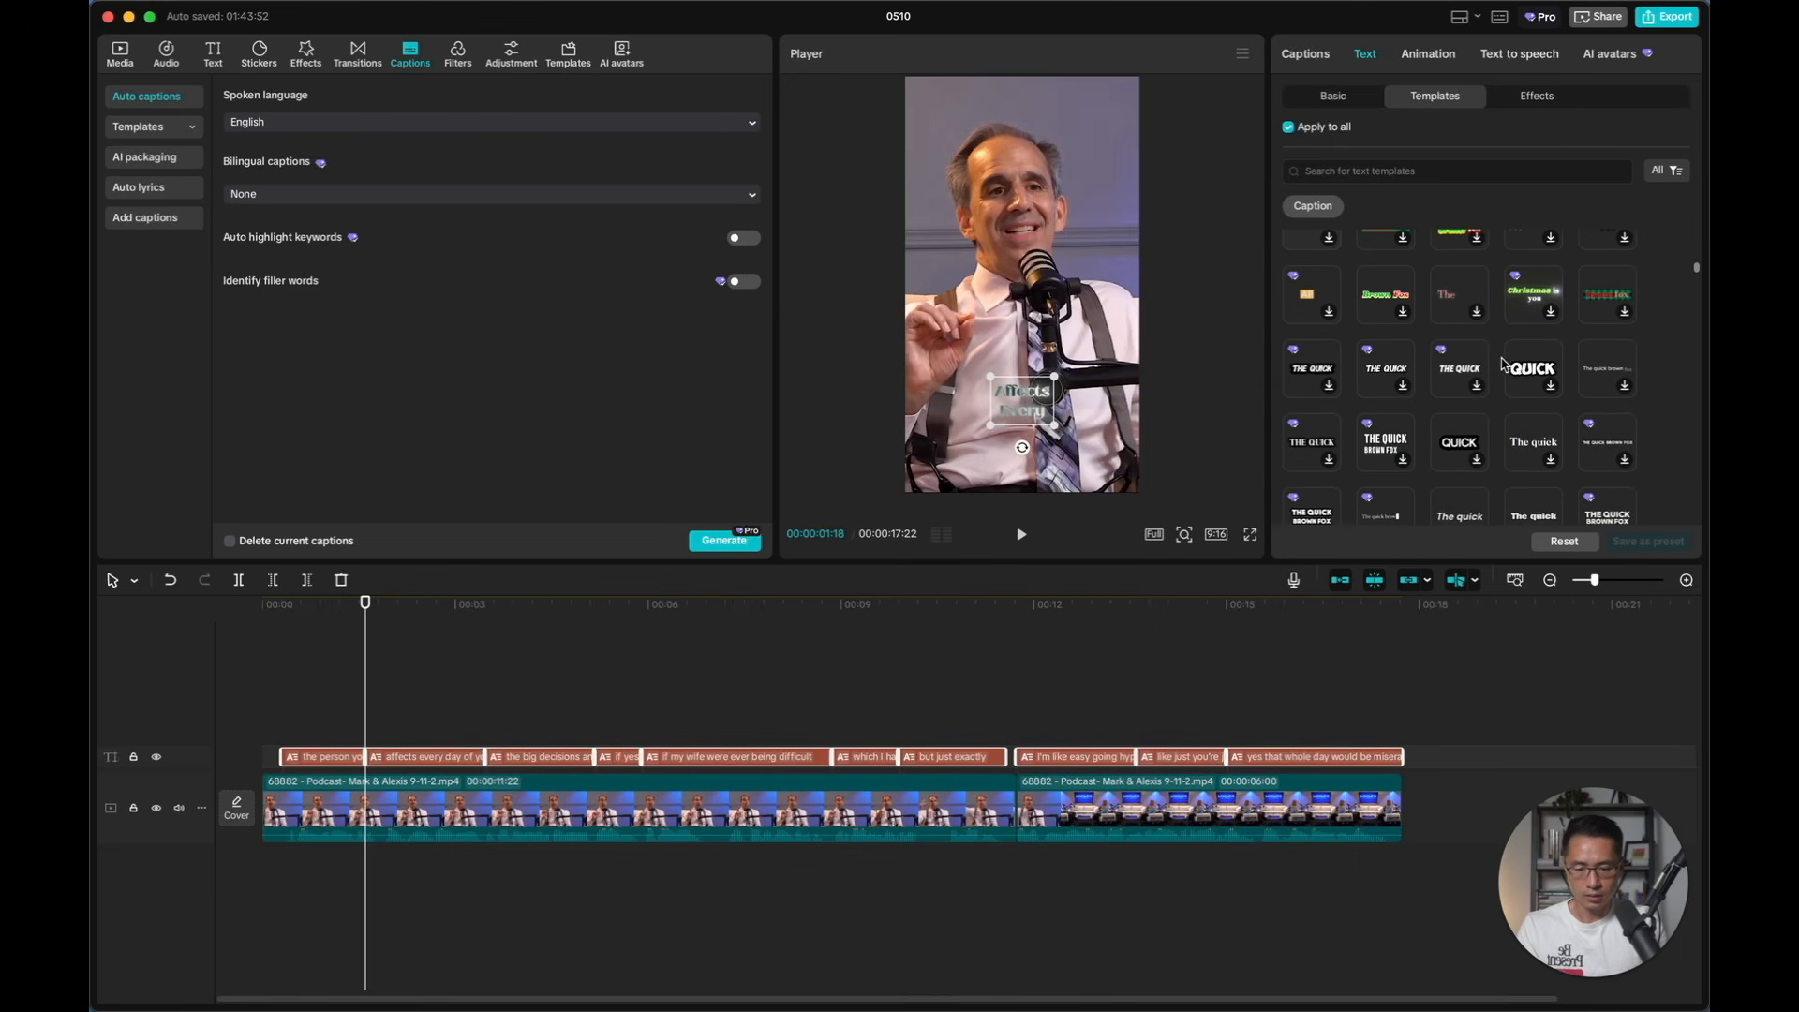
pyautogui.click(1507, 366)
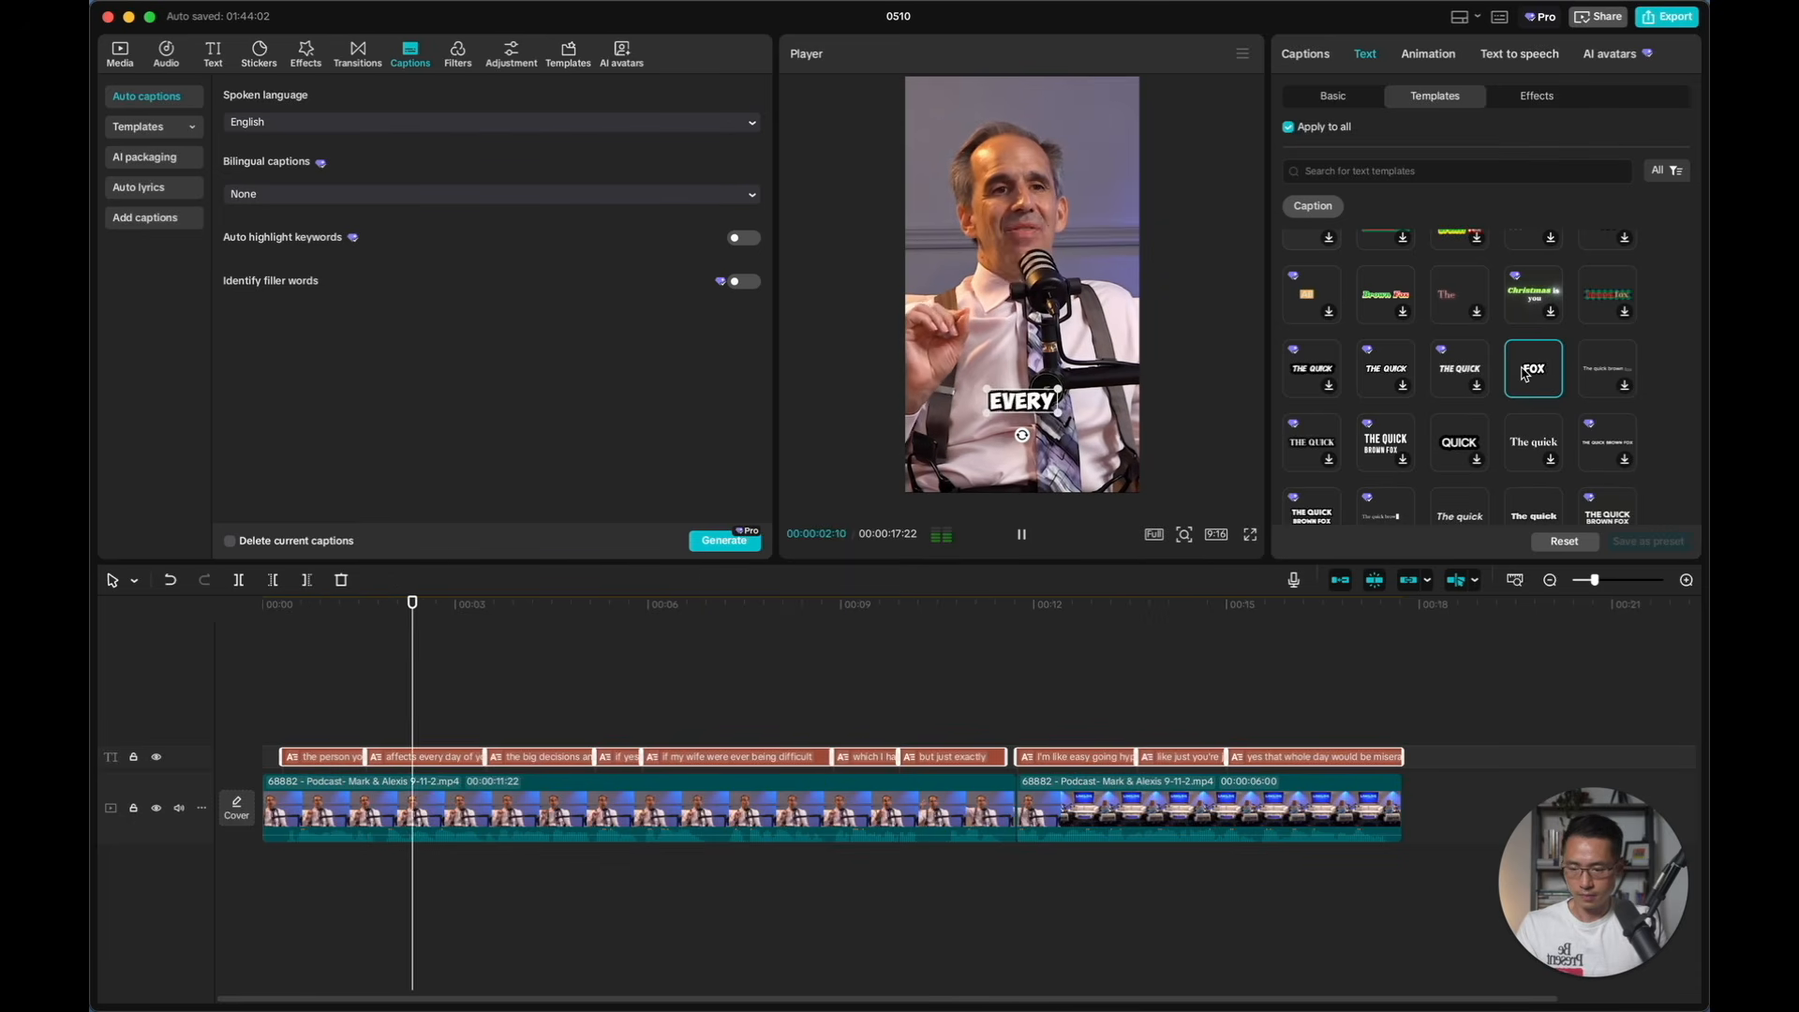
# Replace the caption template with the bold white uppercase one on a rounded yellow background
pyautogui.scroll(-2, 1537, 377)
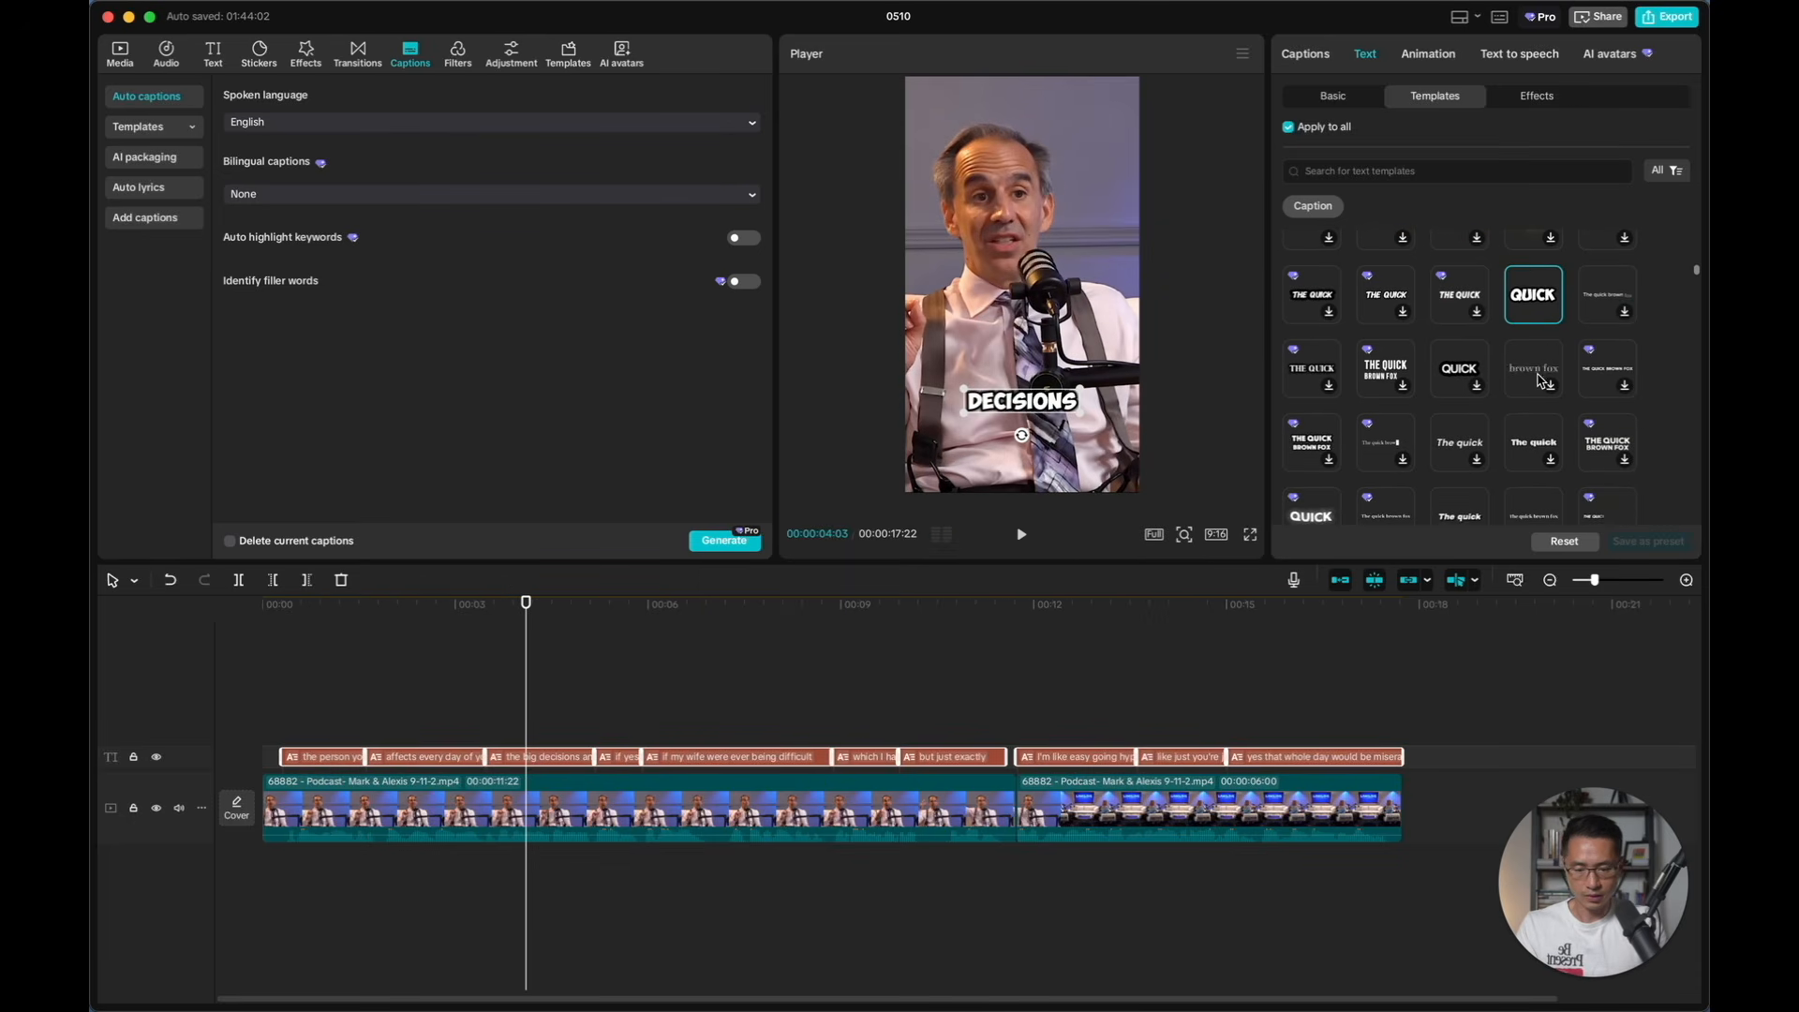
pyautogui.scroll(-5, 1430, 357)
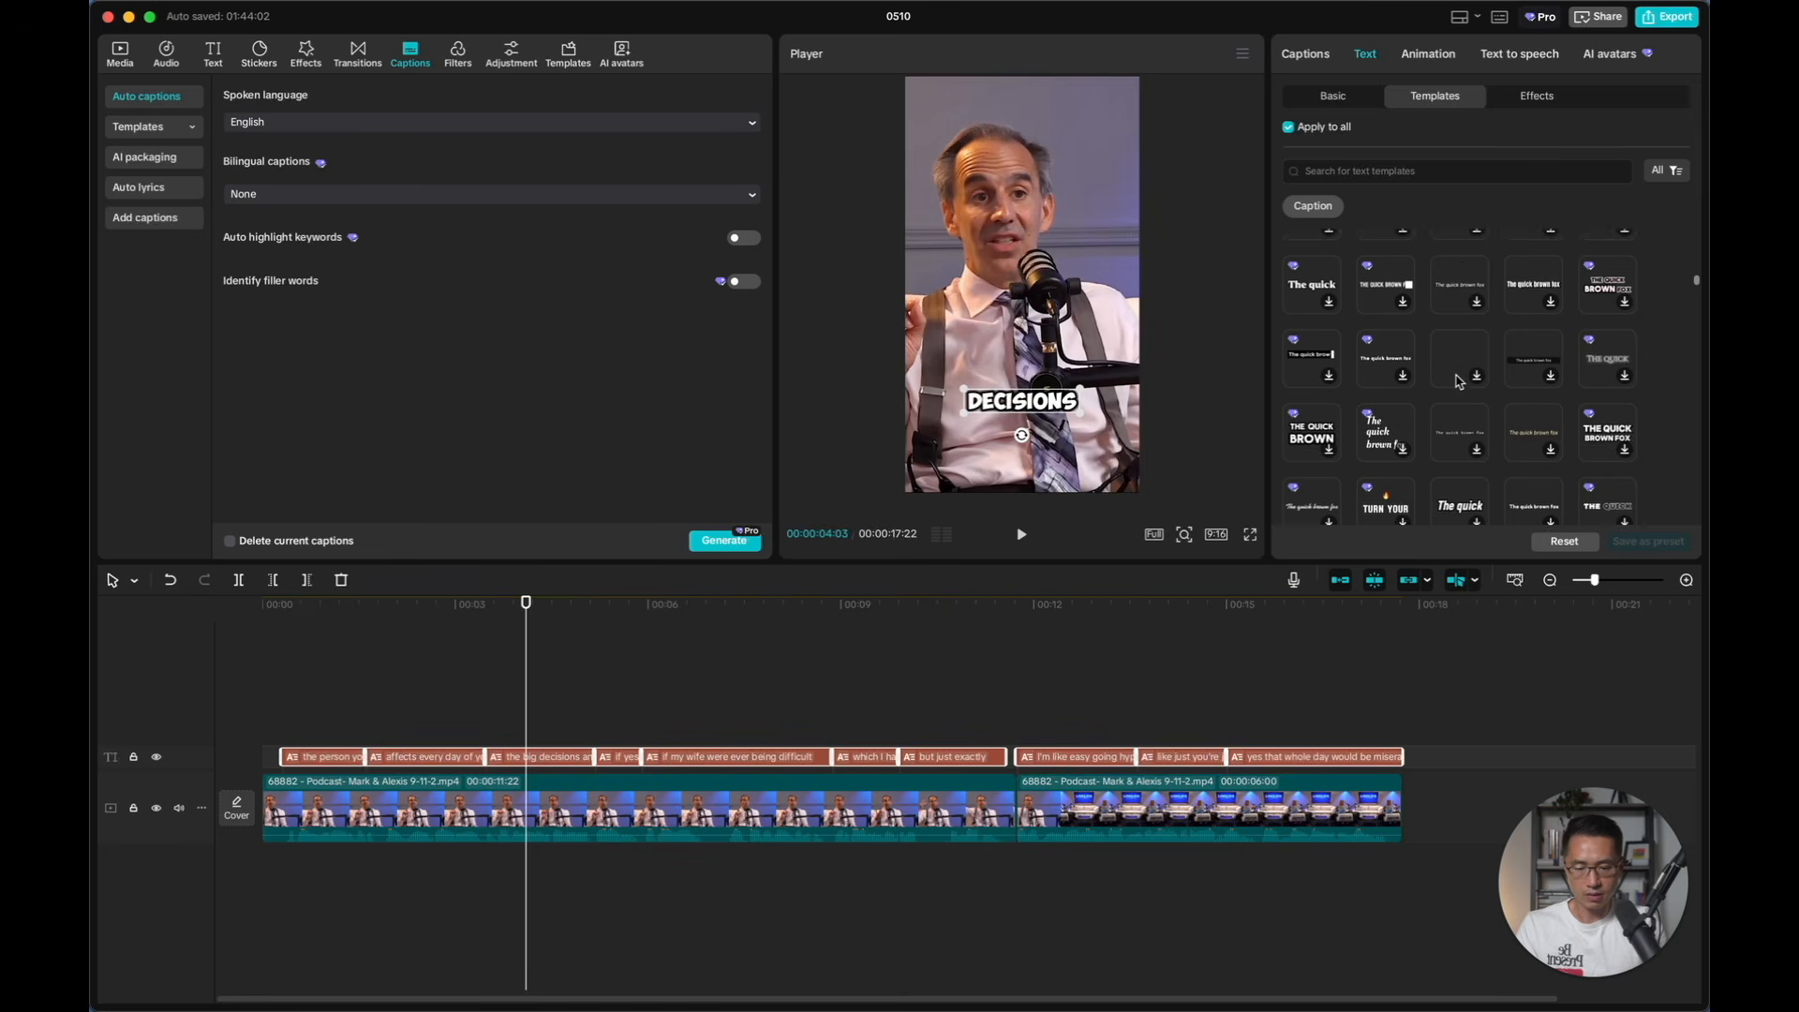
pyautogui.scroll(-4, 1459, 381)
pyautogui.click(1533, 470)
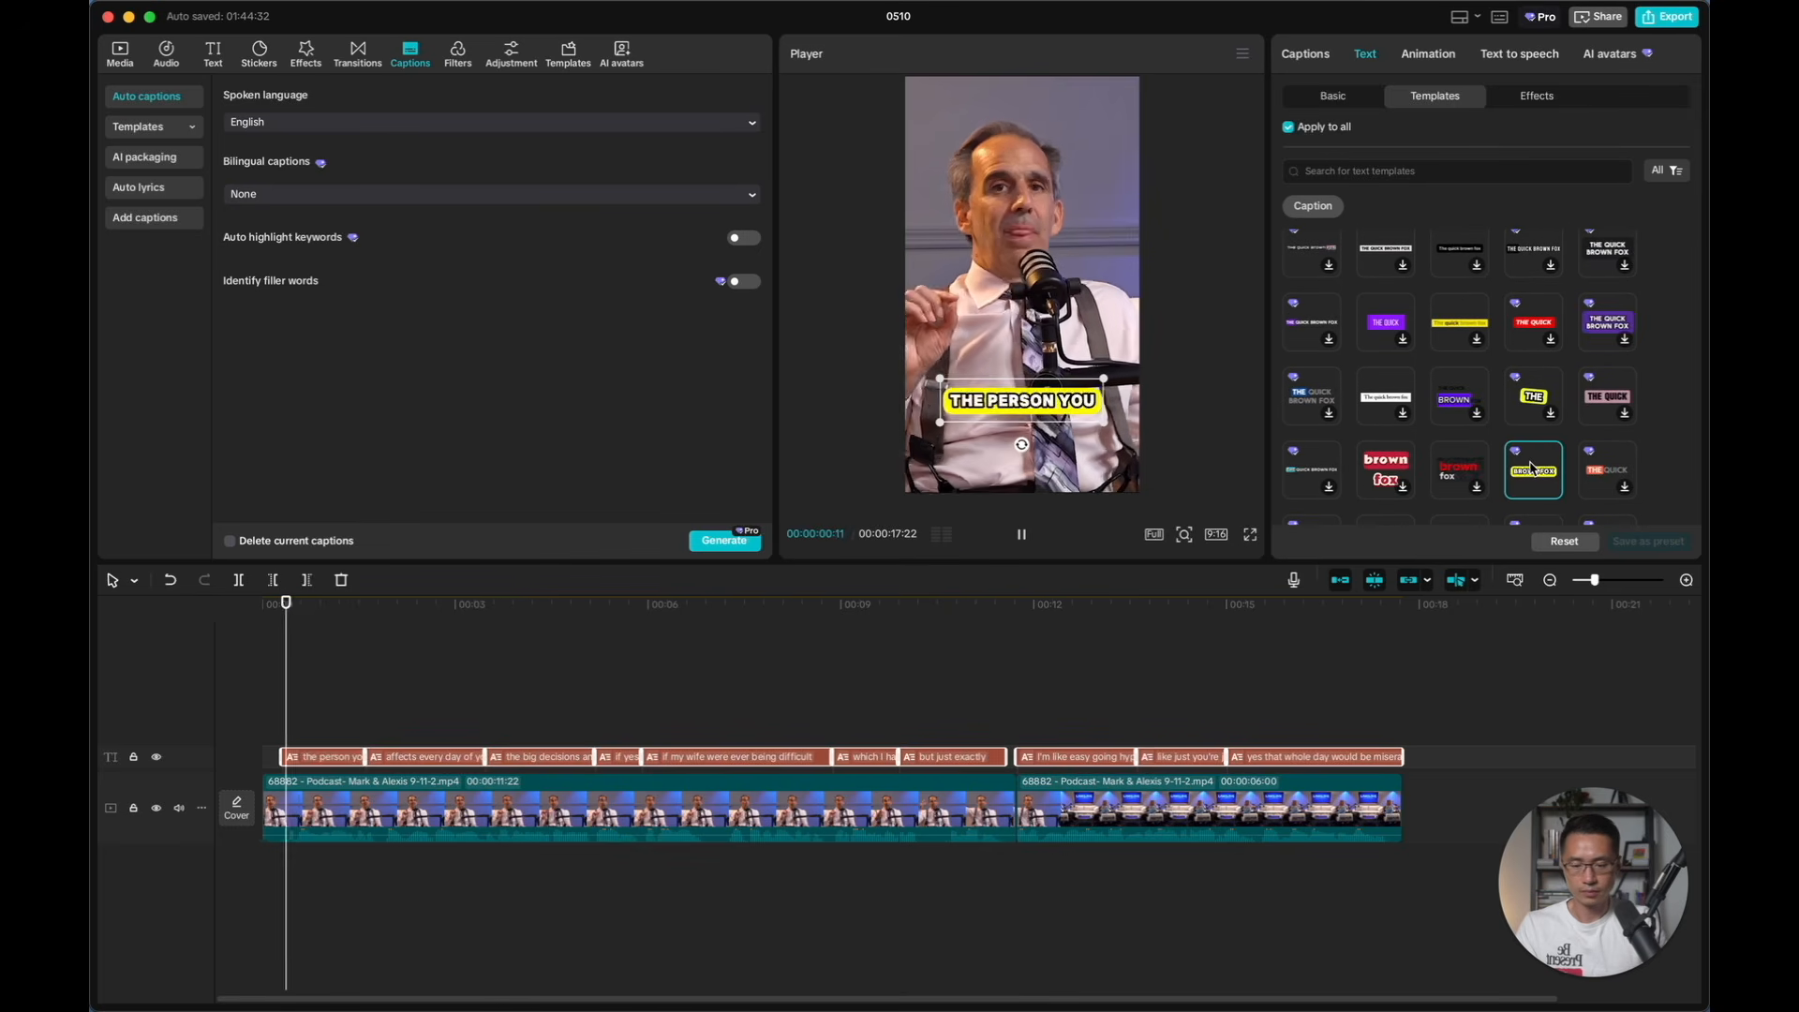
pyautogui.scroll(-1, 1531, 469)
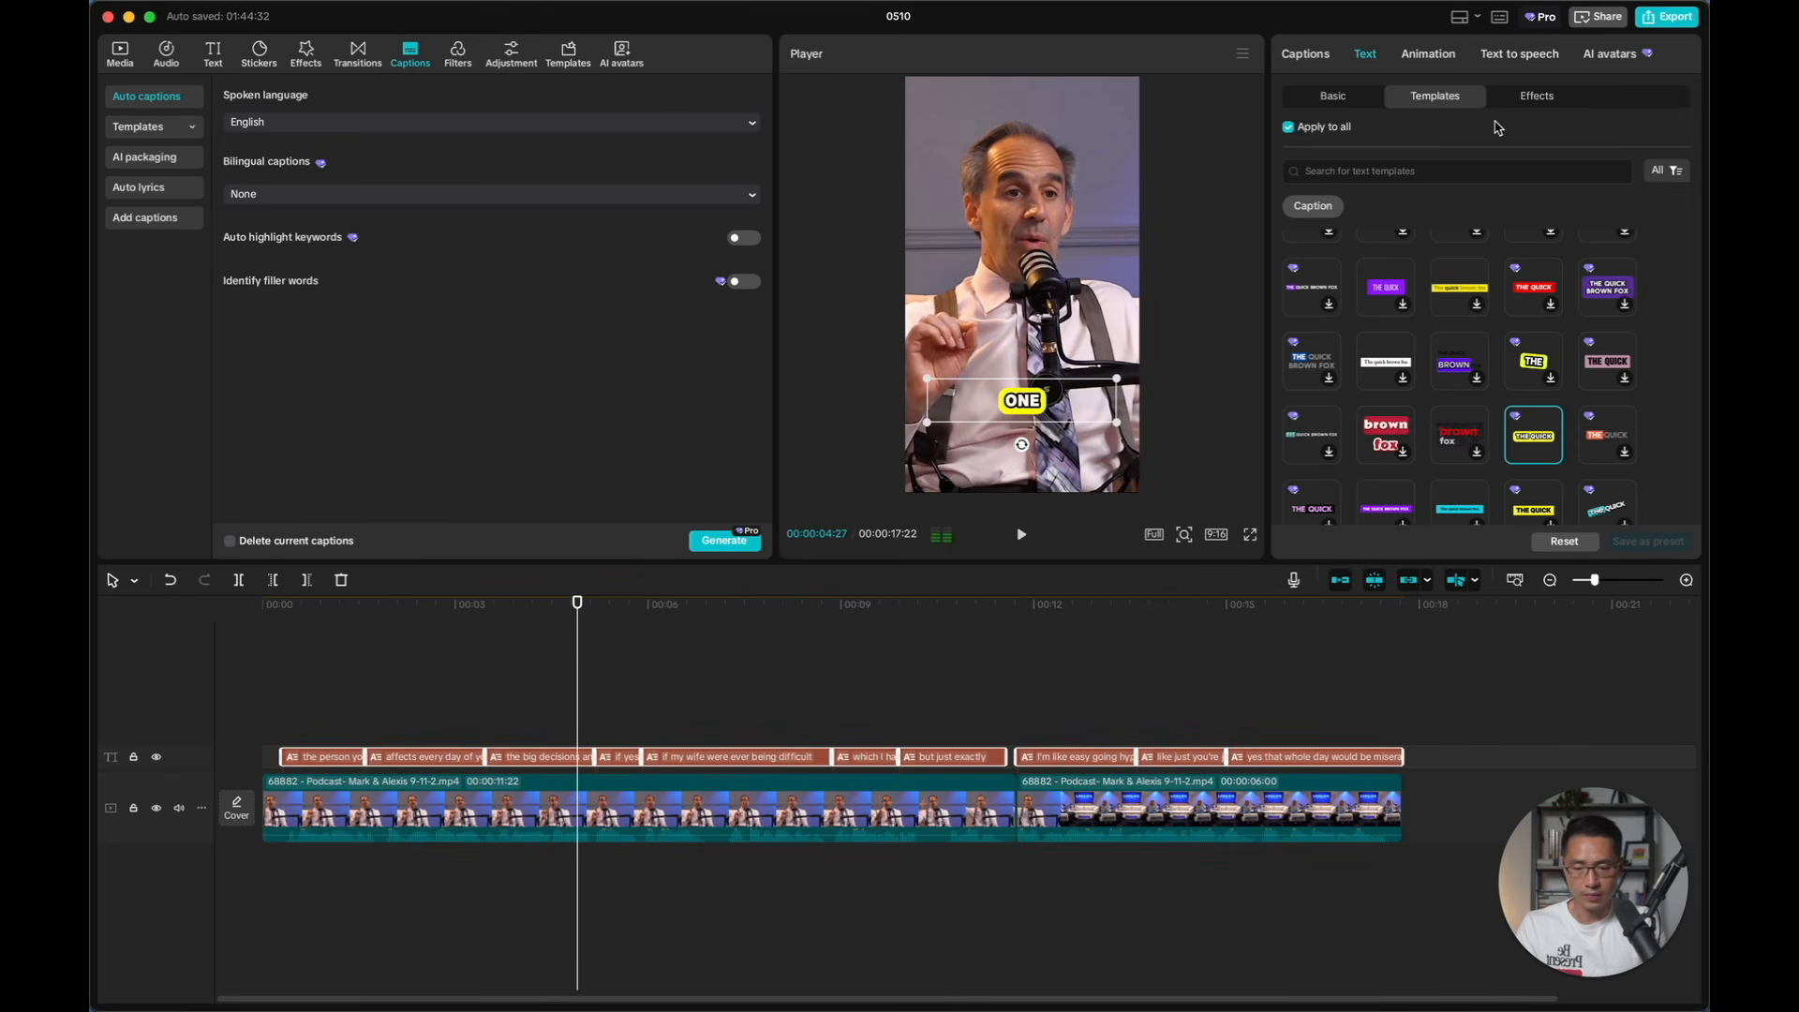
# Set the background colour of all captions to purple B600FF
pyautogui.click(1343, 99)
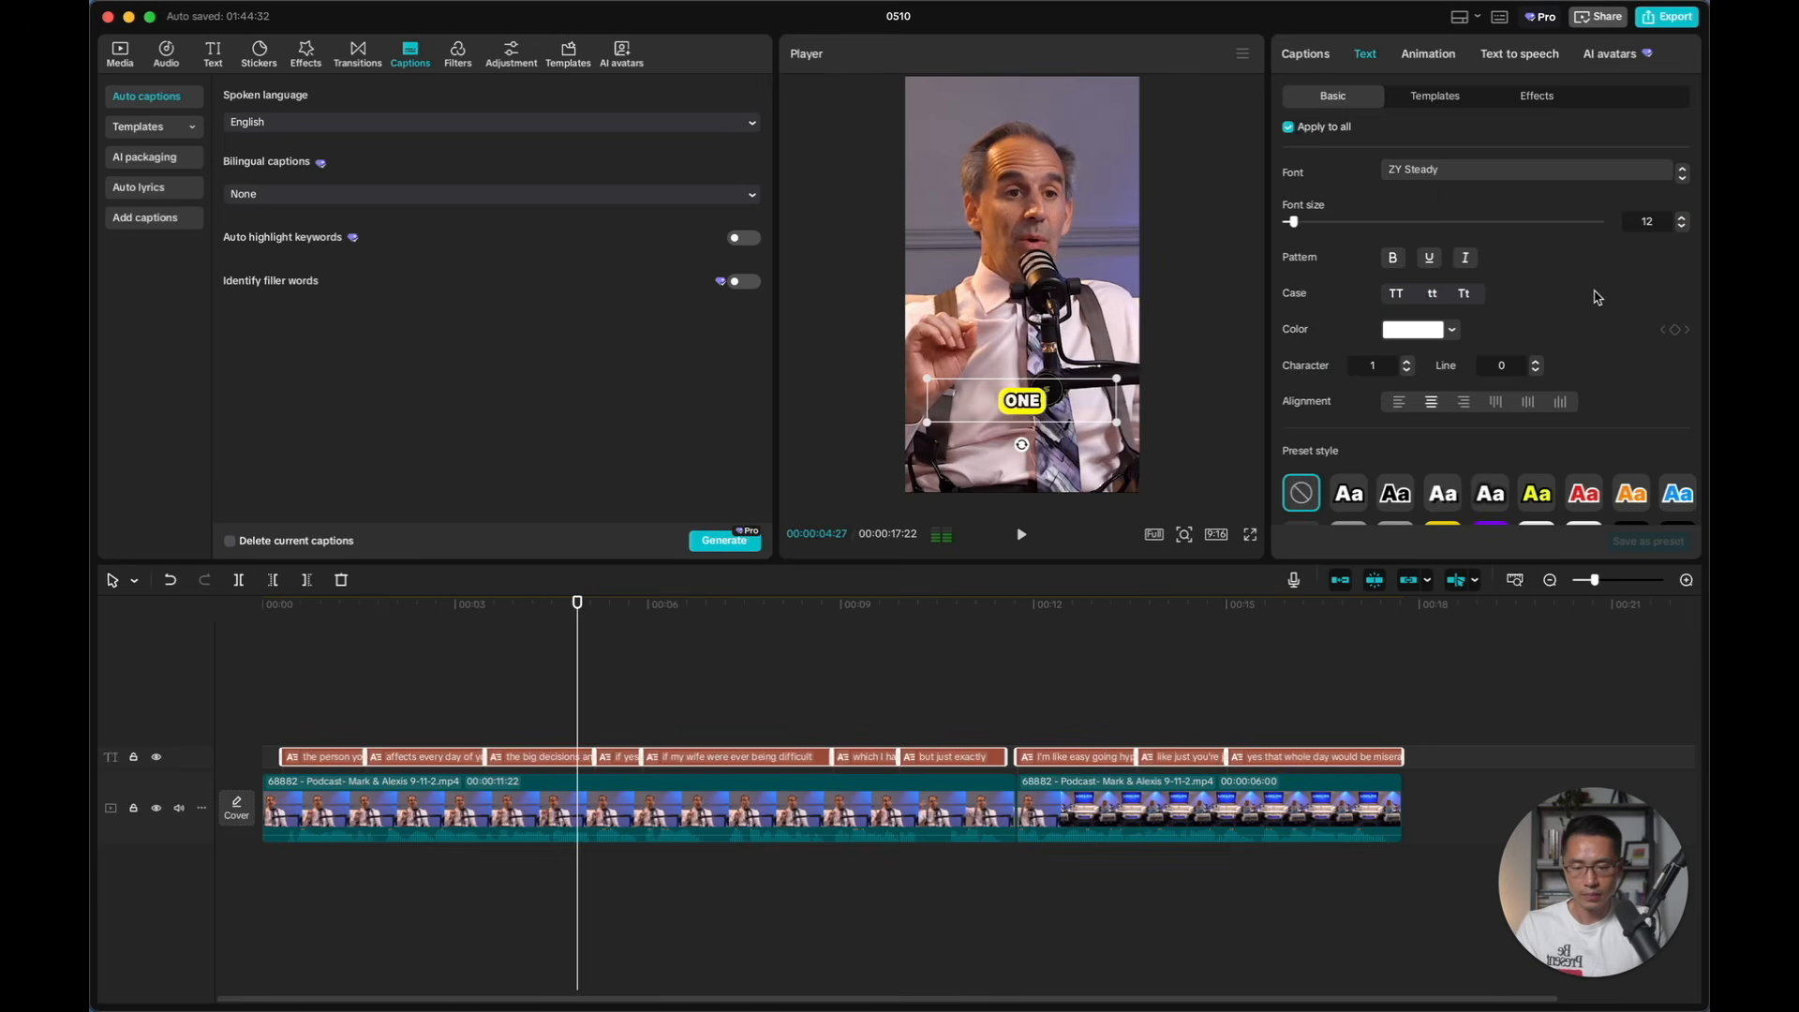
pyautogui.scroll(-10, 1597, 297)
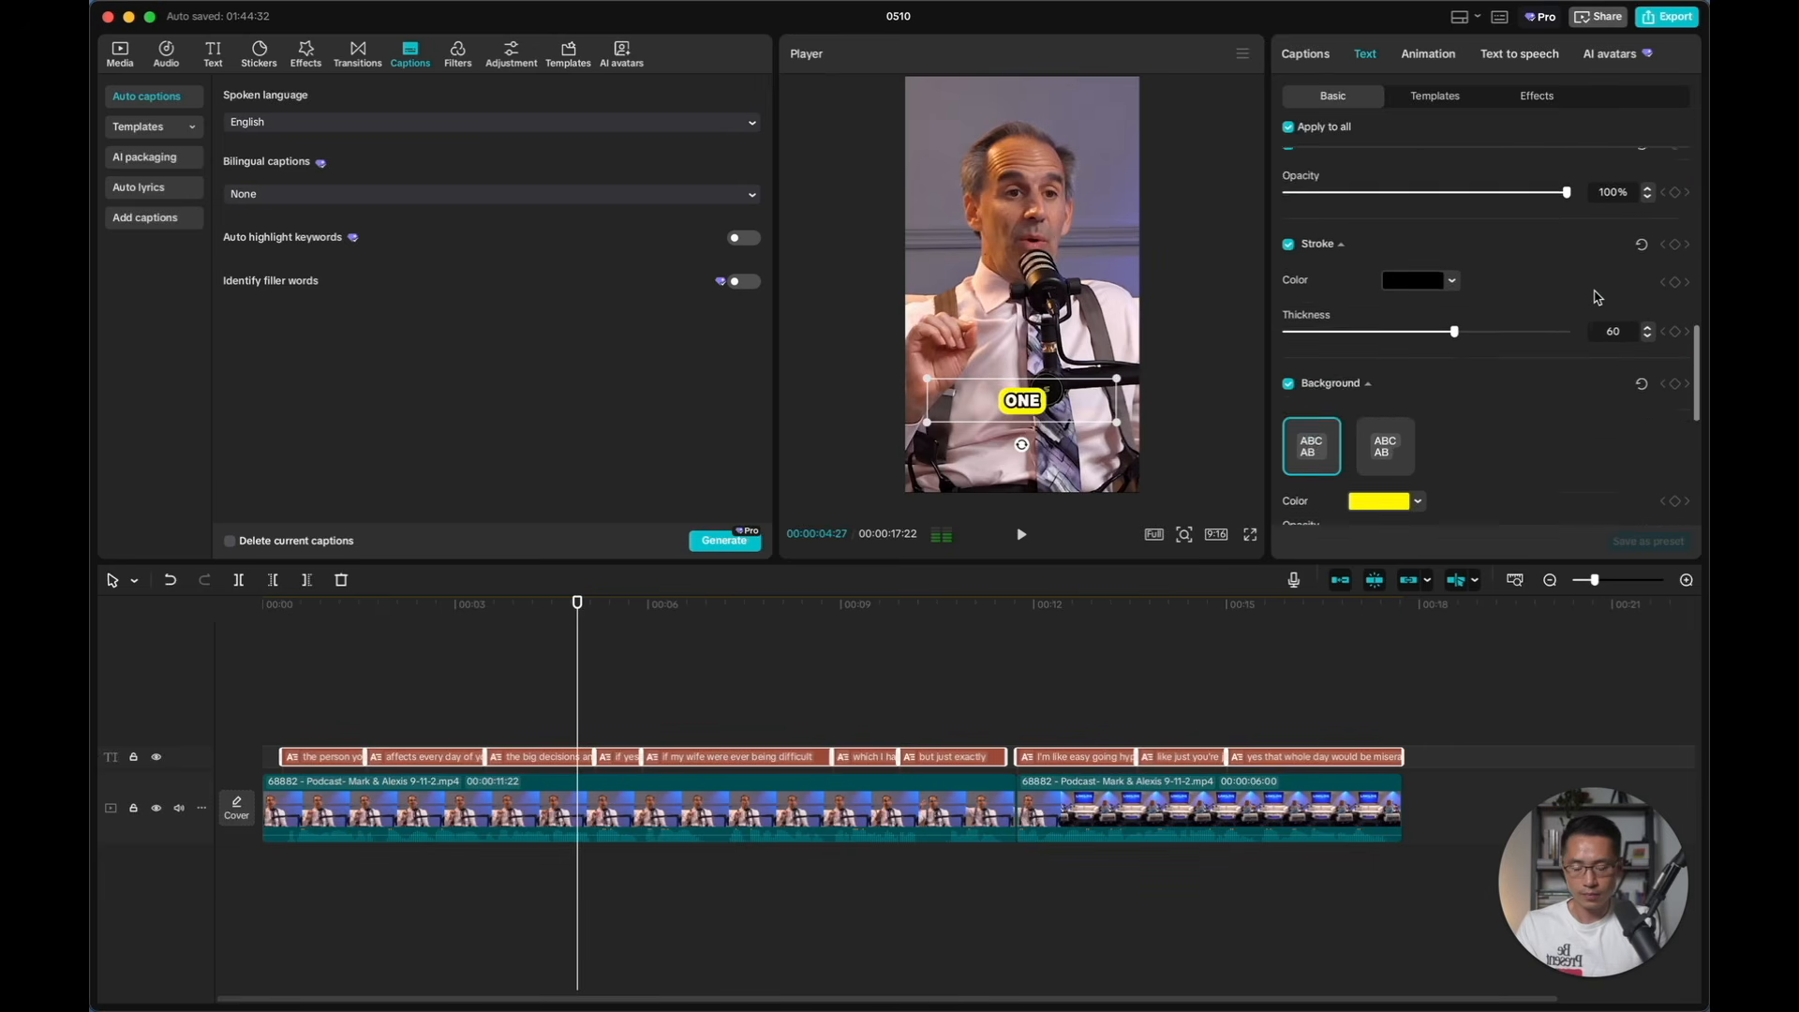
pyautogui.scroll(-5, 1597, 297)
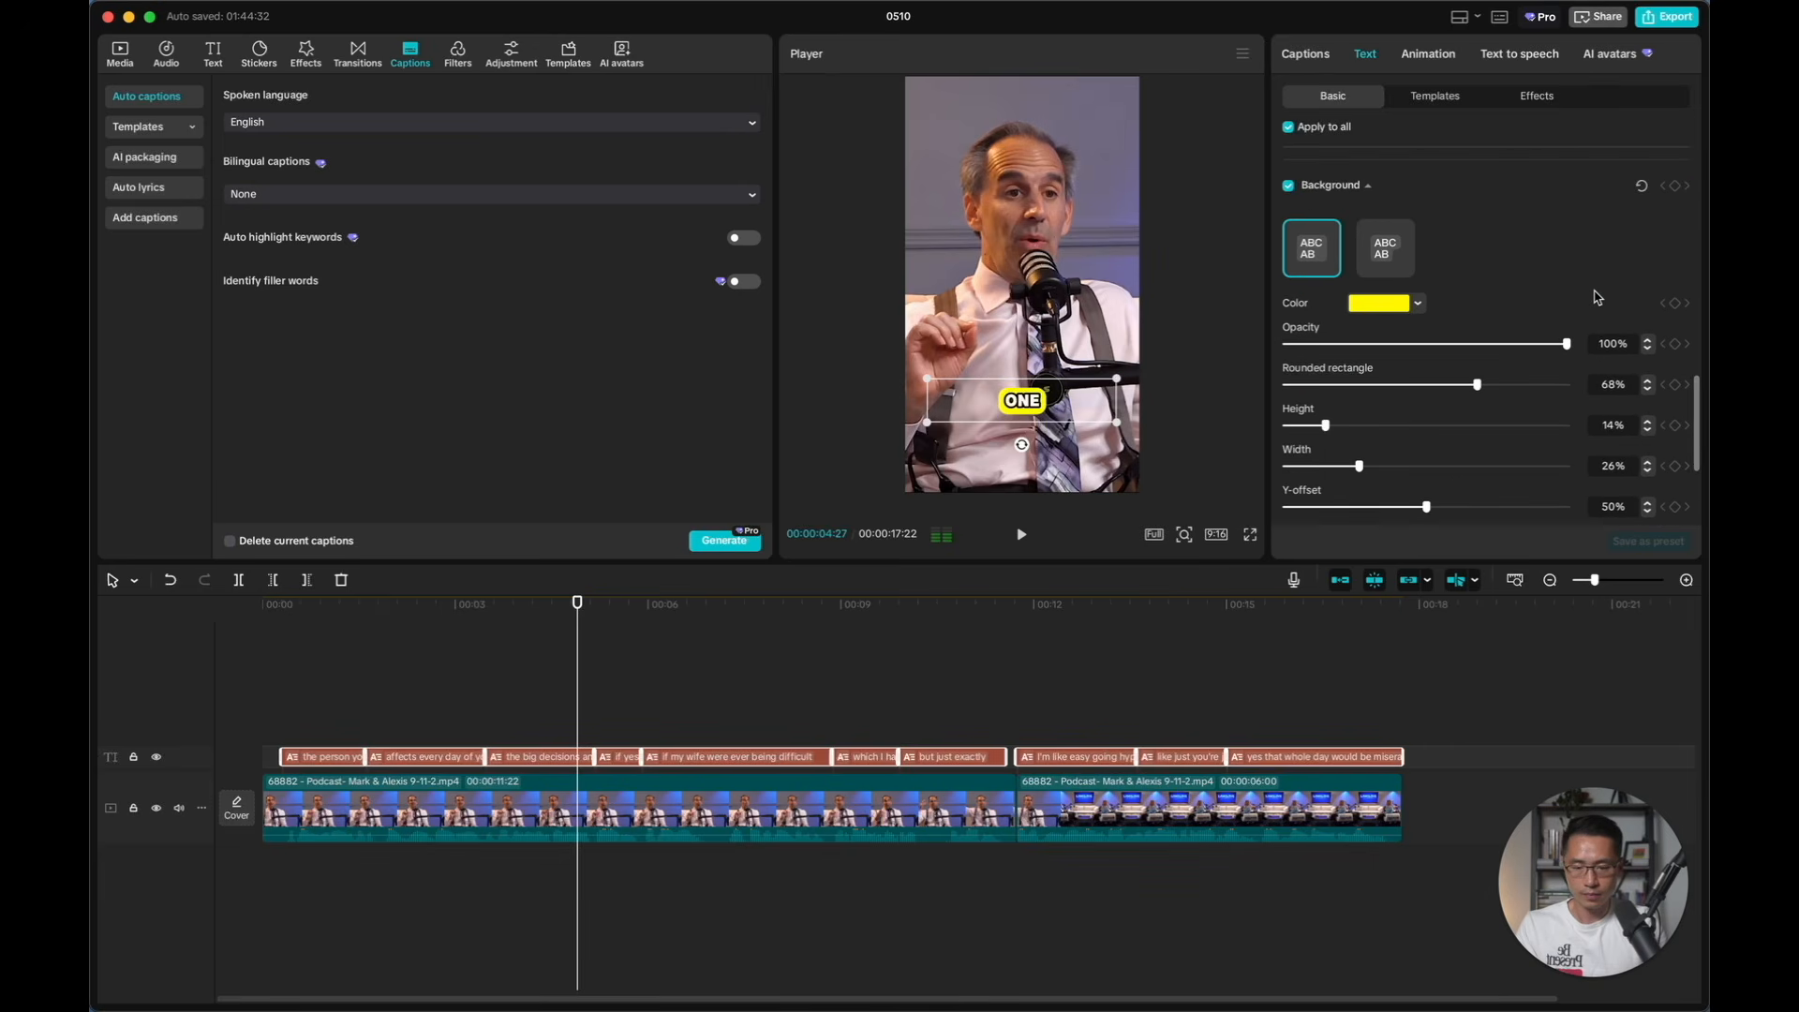
pyautogui.click(1419, 304)
pyautogui.click(1478, 465)
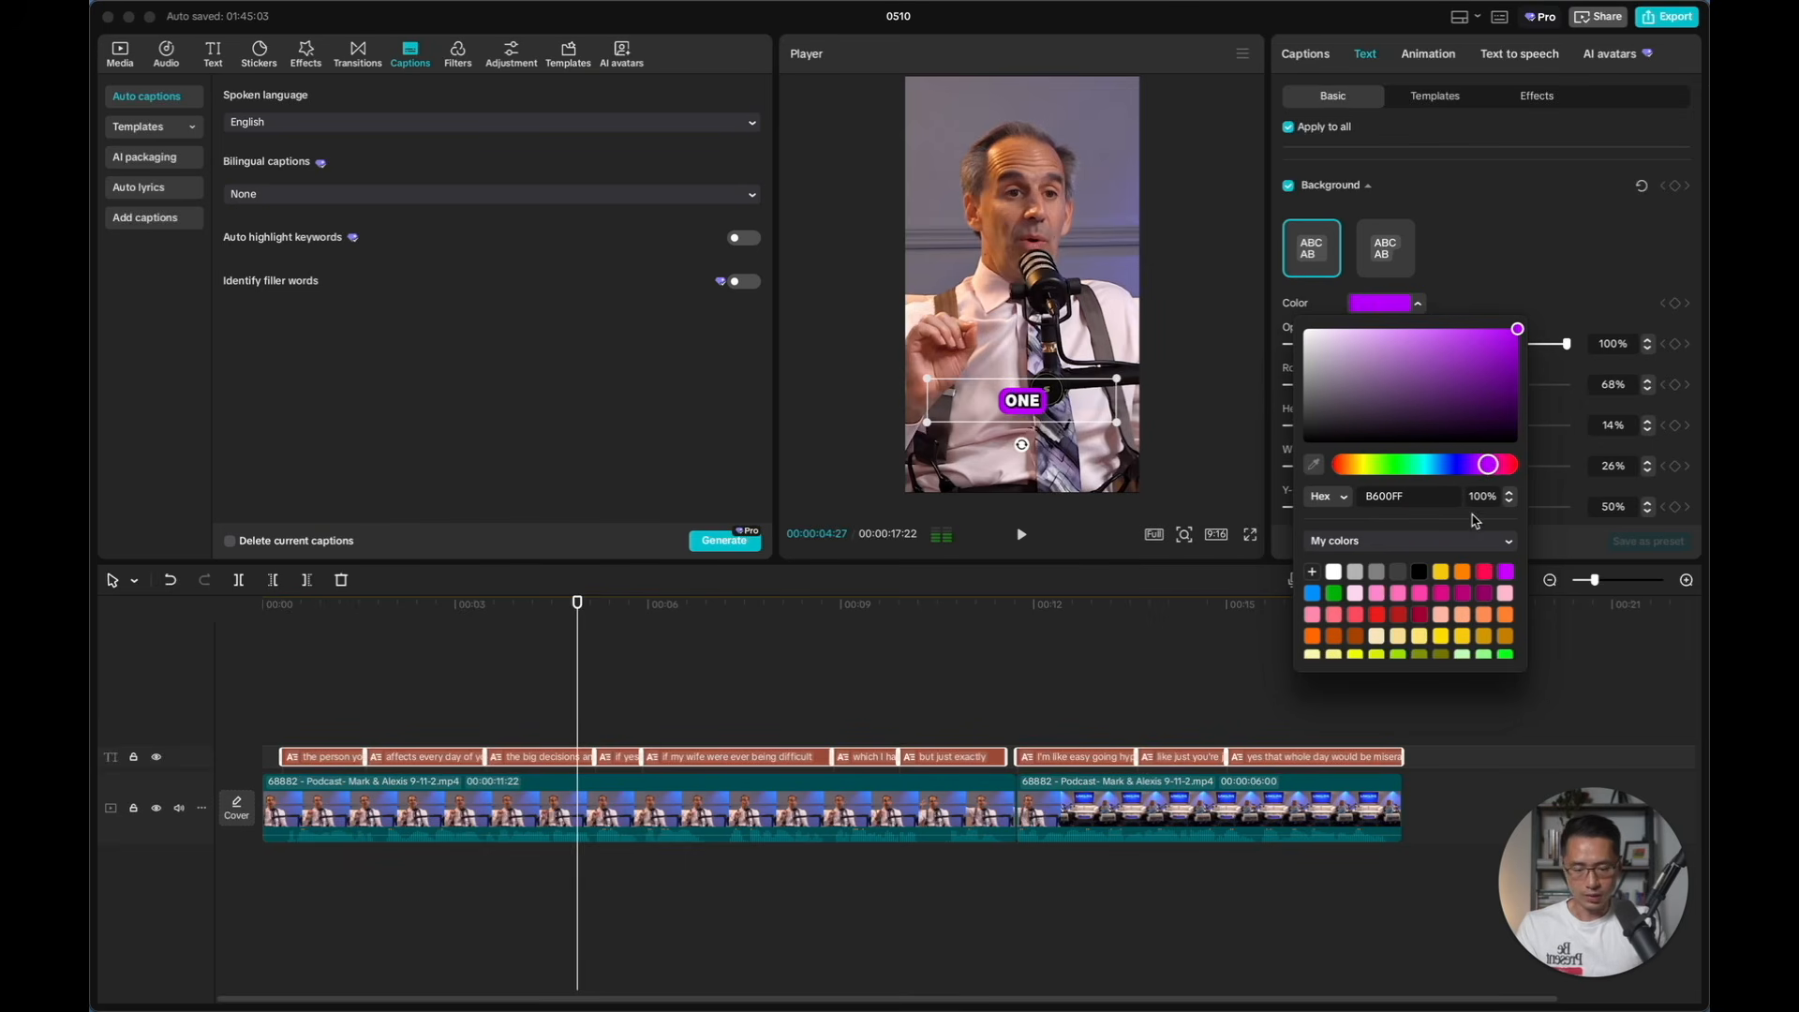
# Move the captions up to the speaker's chest and play the short from the first caption
pyautogui.press('space')
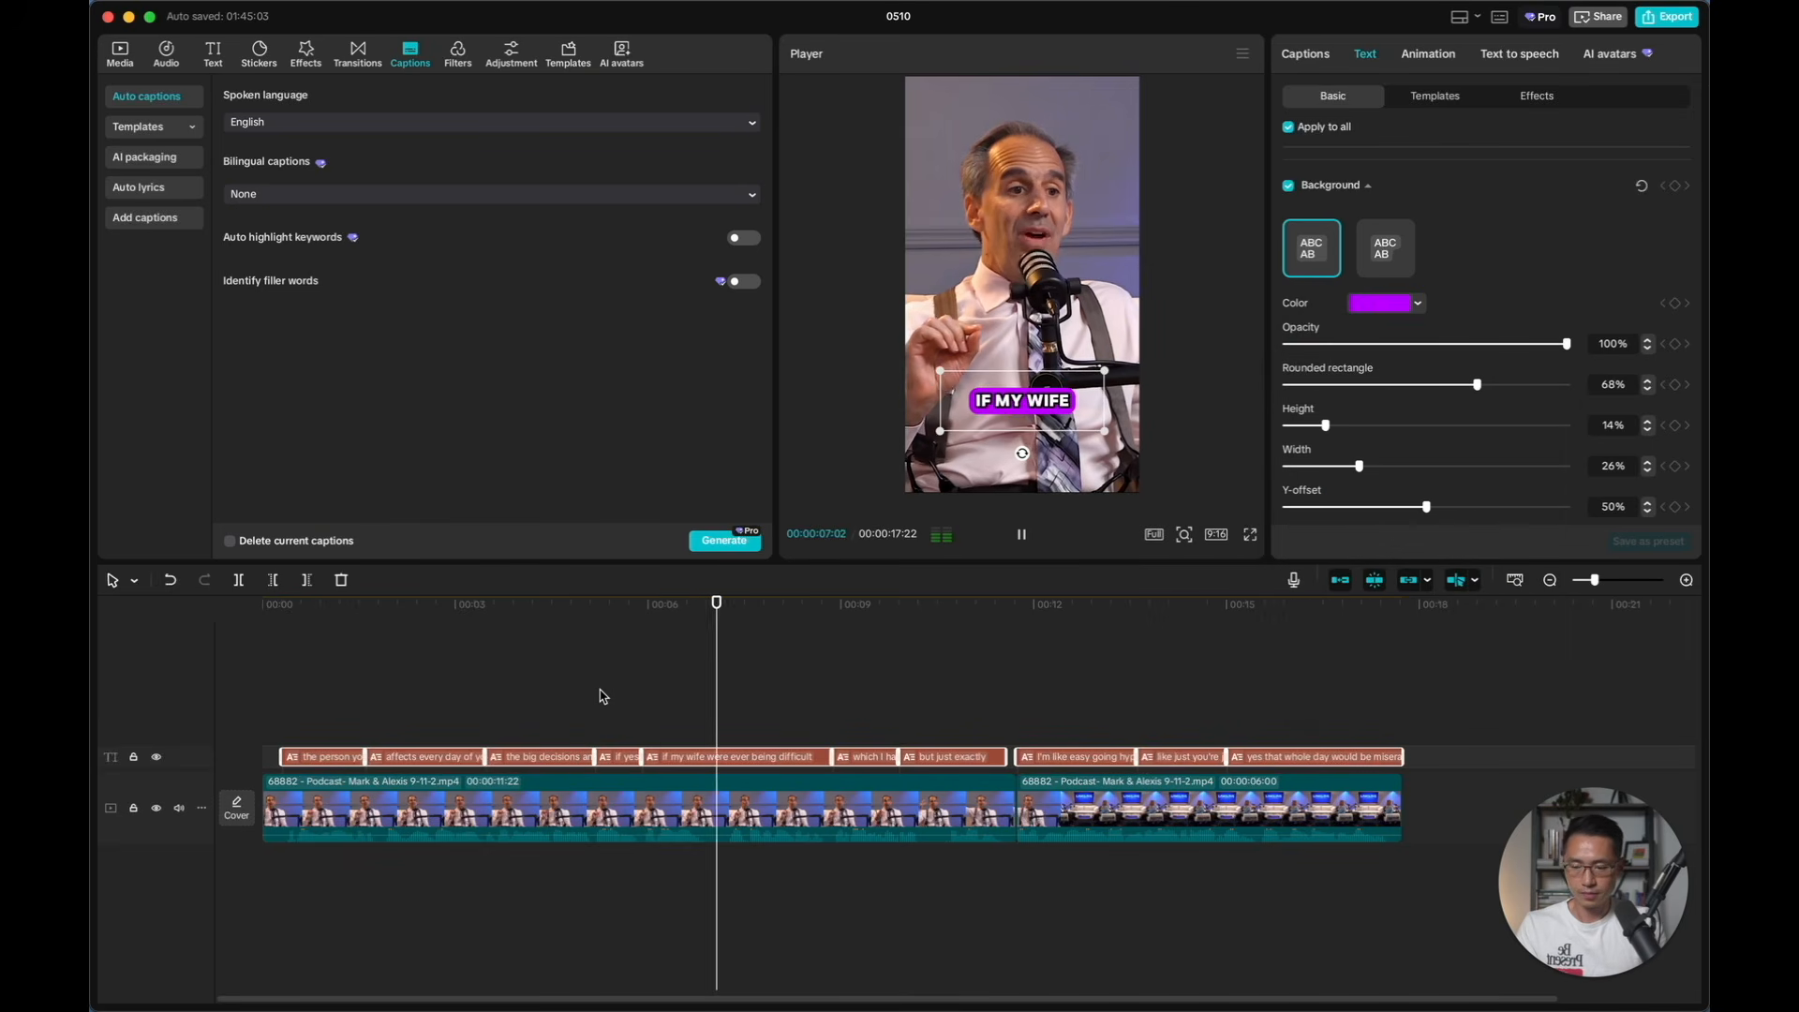
pyautogui.click(1054, 459)
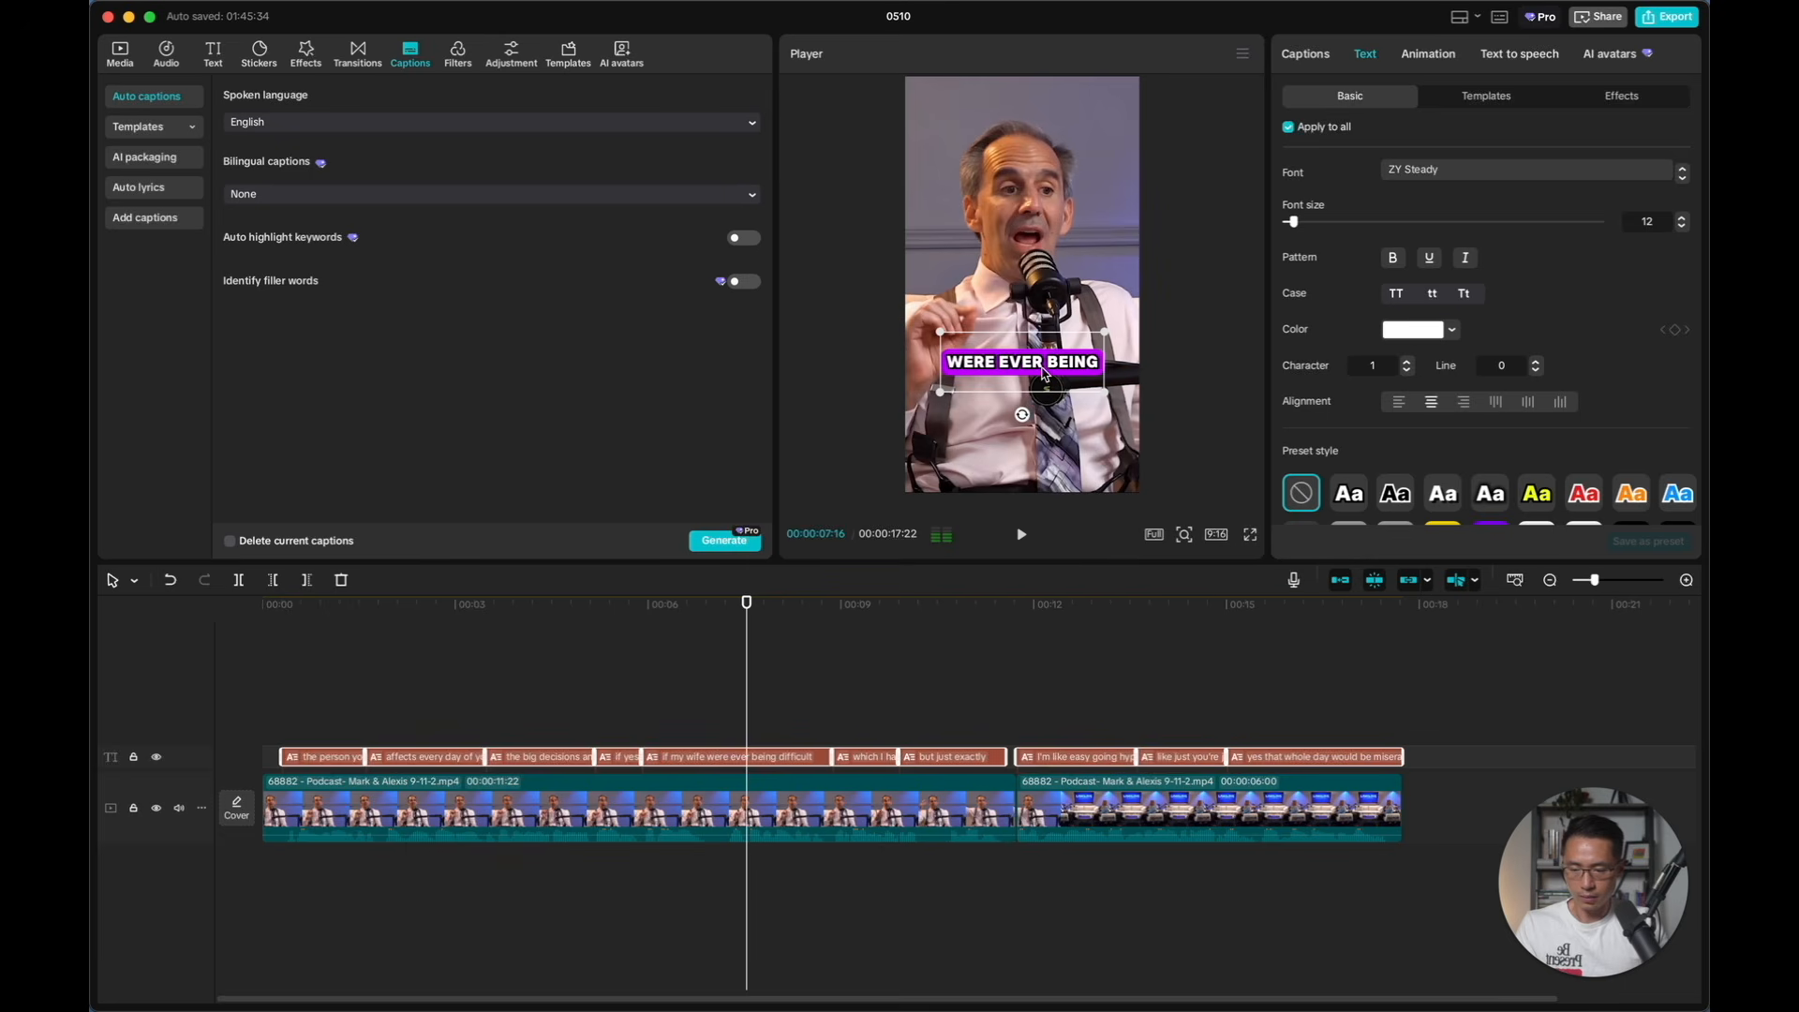
pyautogui.moveTo(1043, 356)
pyautogui.mouseDown()
pyautogui.moveTo(1044, 386)
pyautogui.moveTo(1045, 307)
pyautogui.moveTo(1048, 360)
pyautogui.mouseUp()
pyautogui.click(281, 702)
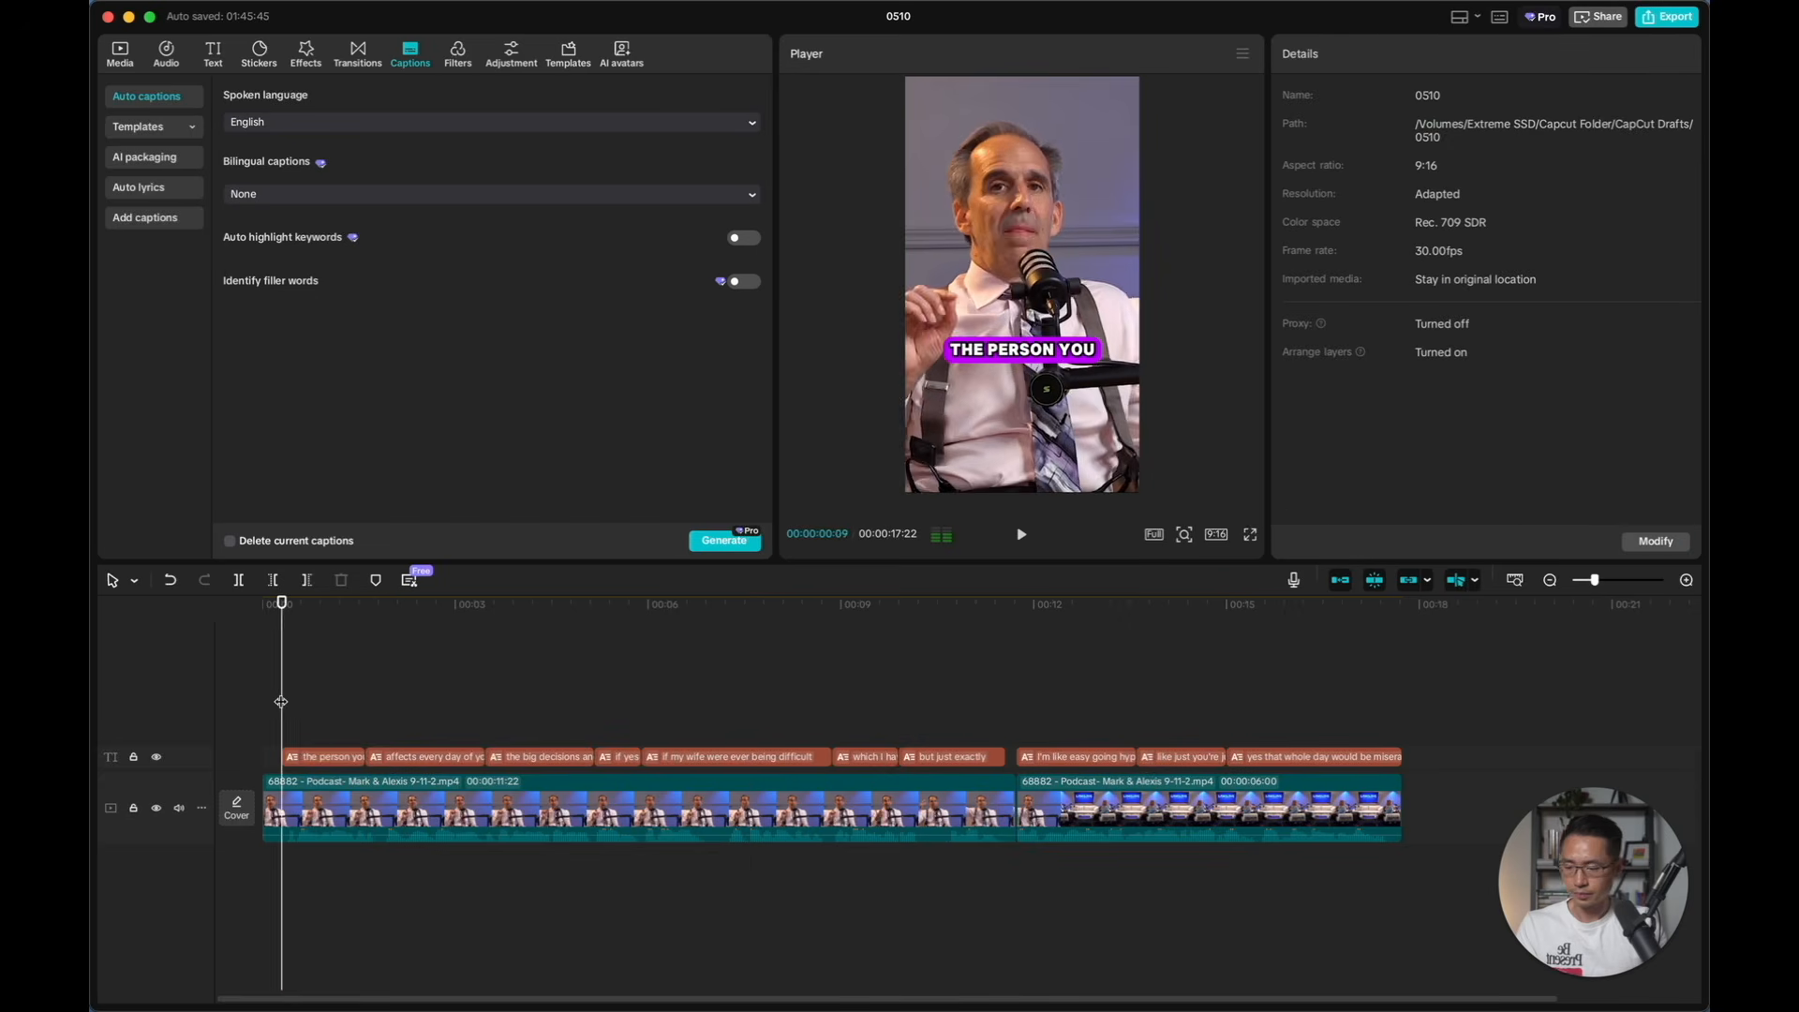
pyautogui.press('space')
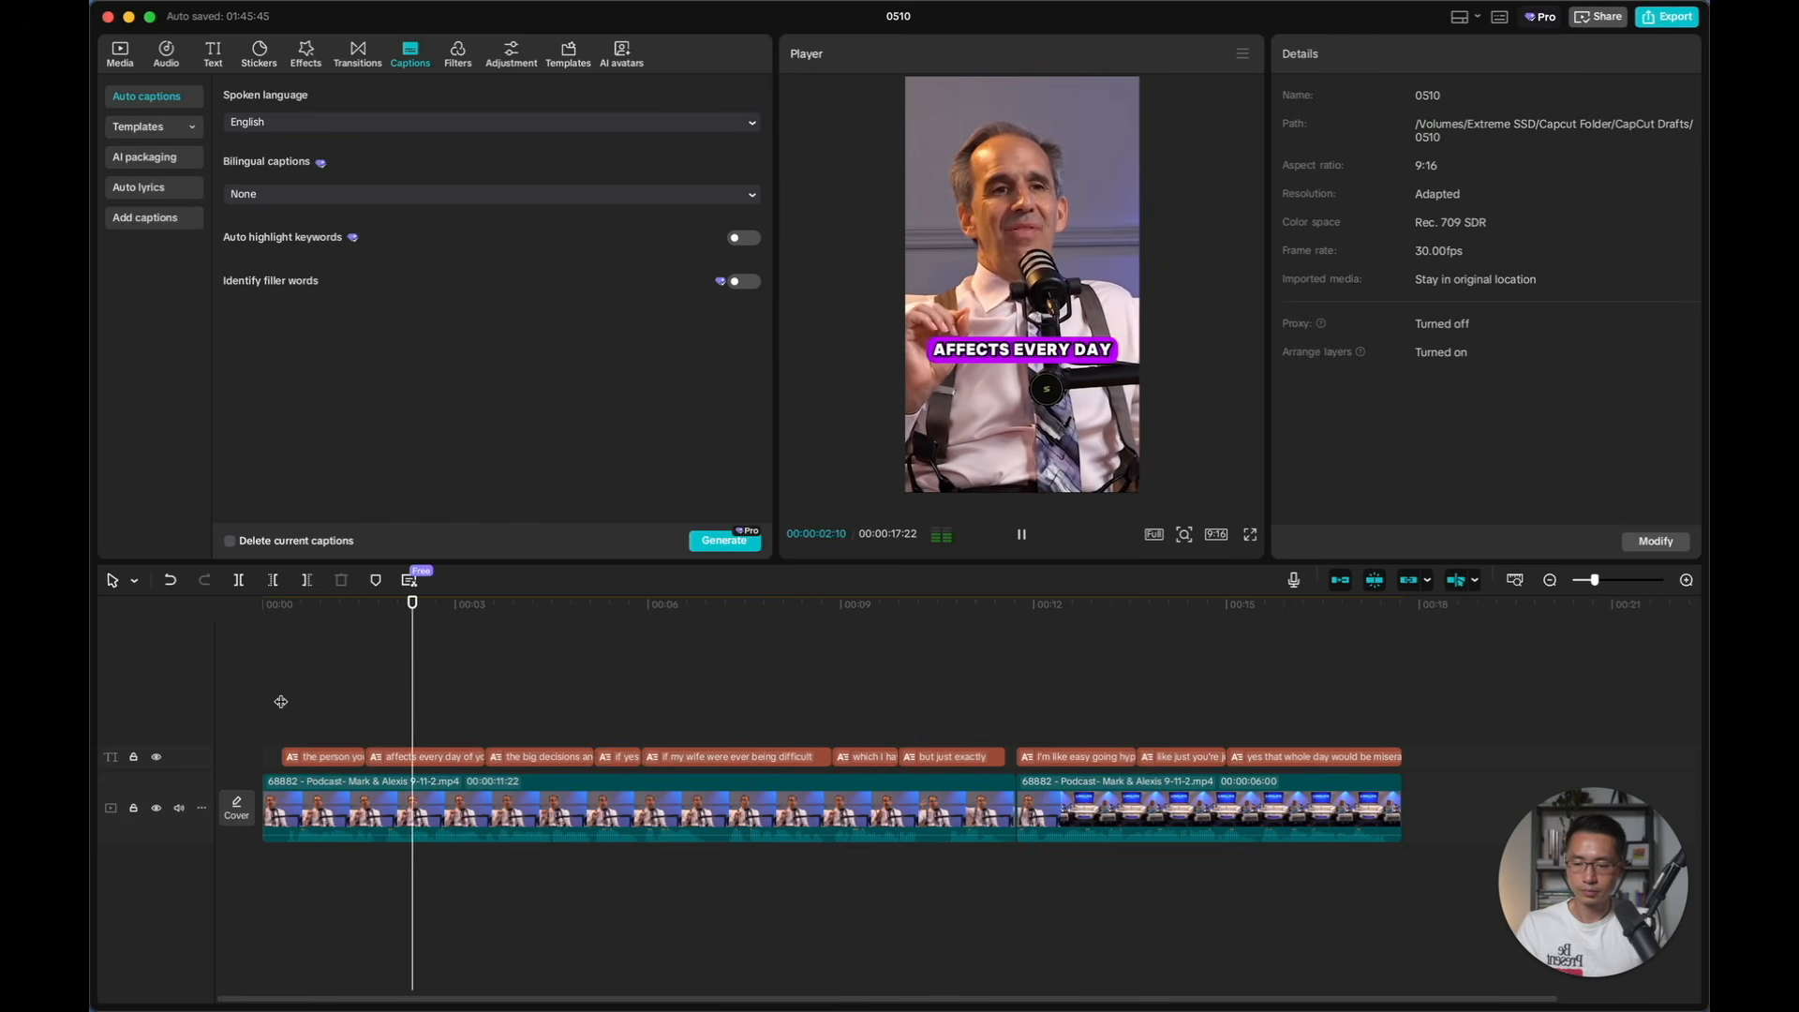
pyautogui.press('space')
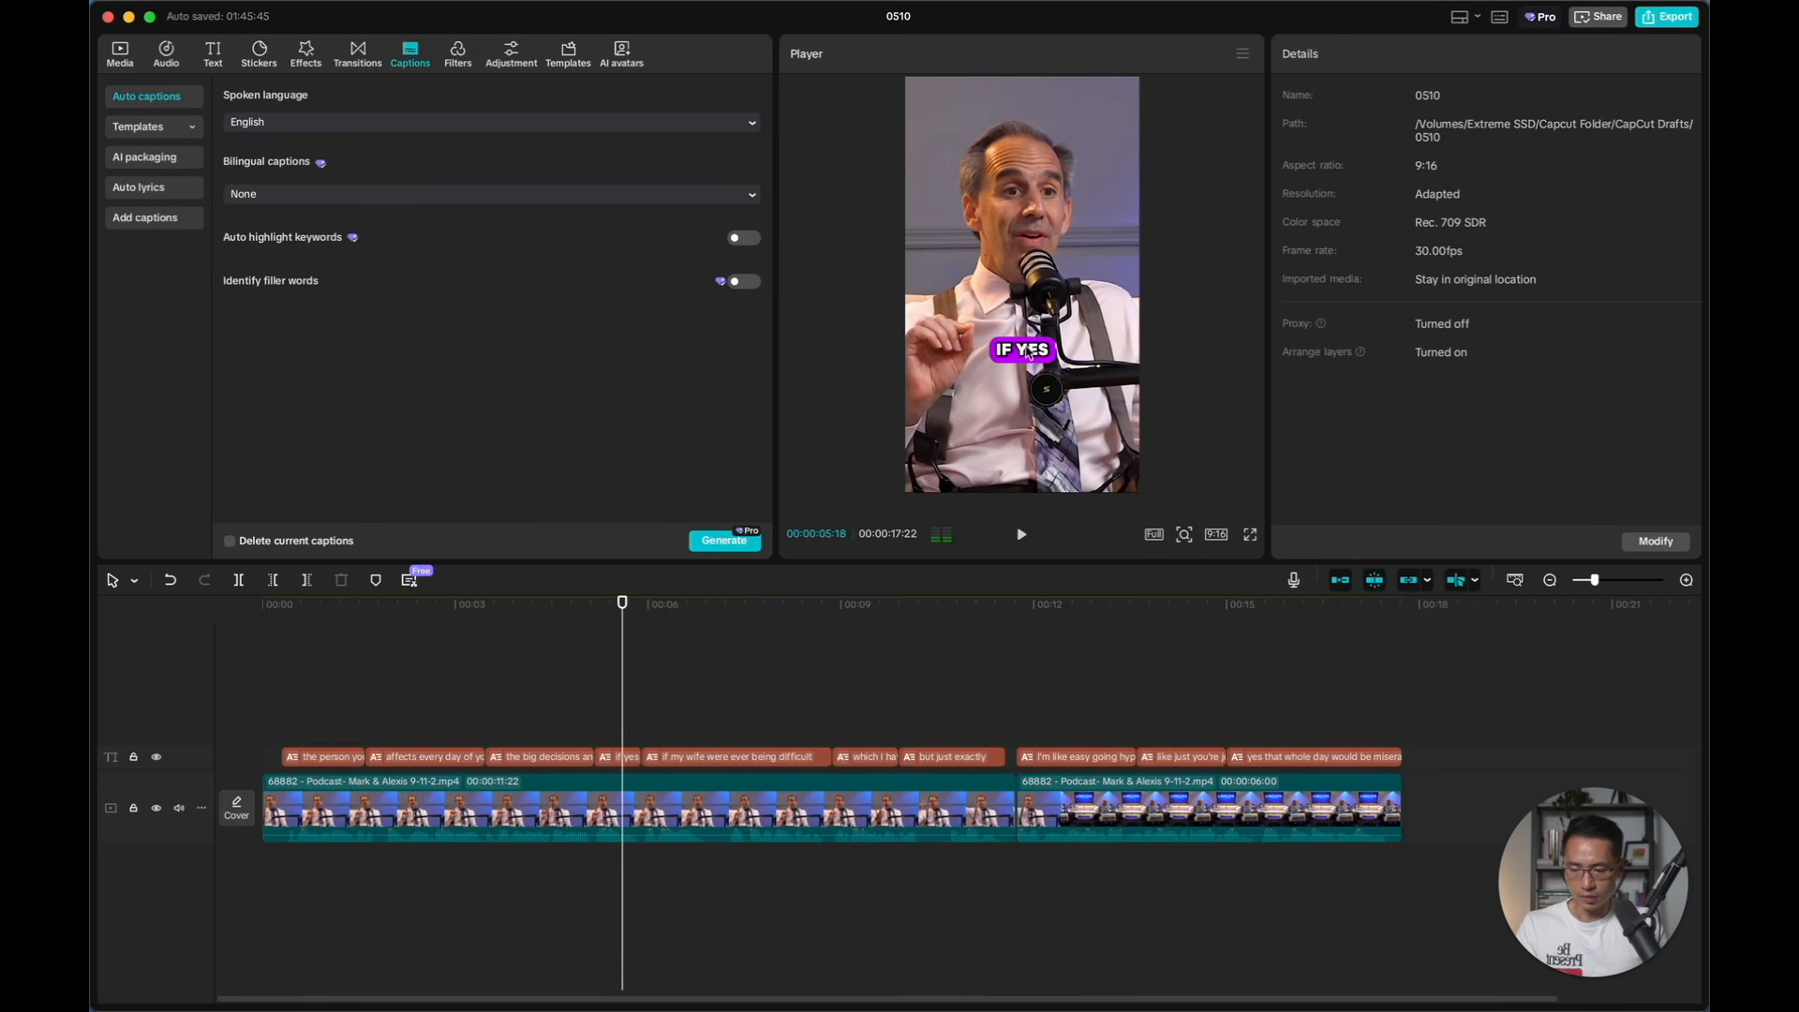
# Correct the "if yes" caption to read "if" and play back the captioned short
pyautogui.click(626, 757)
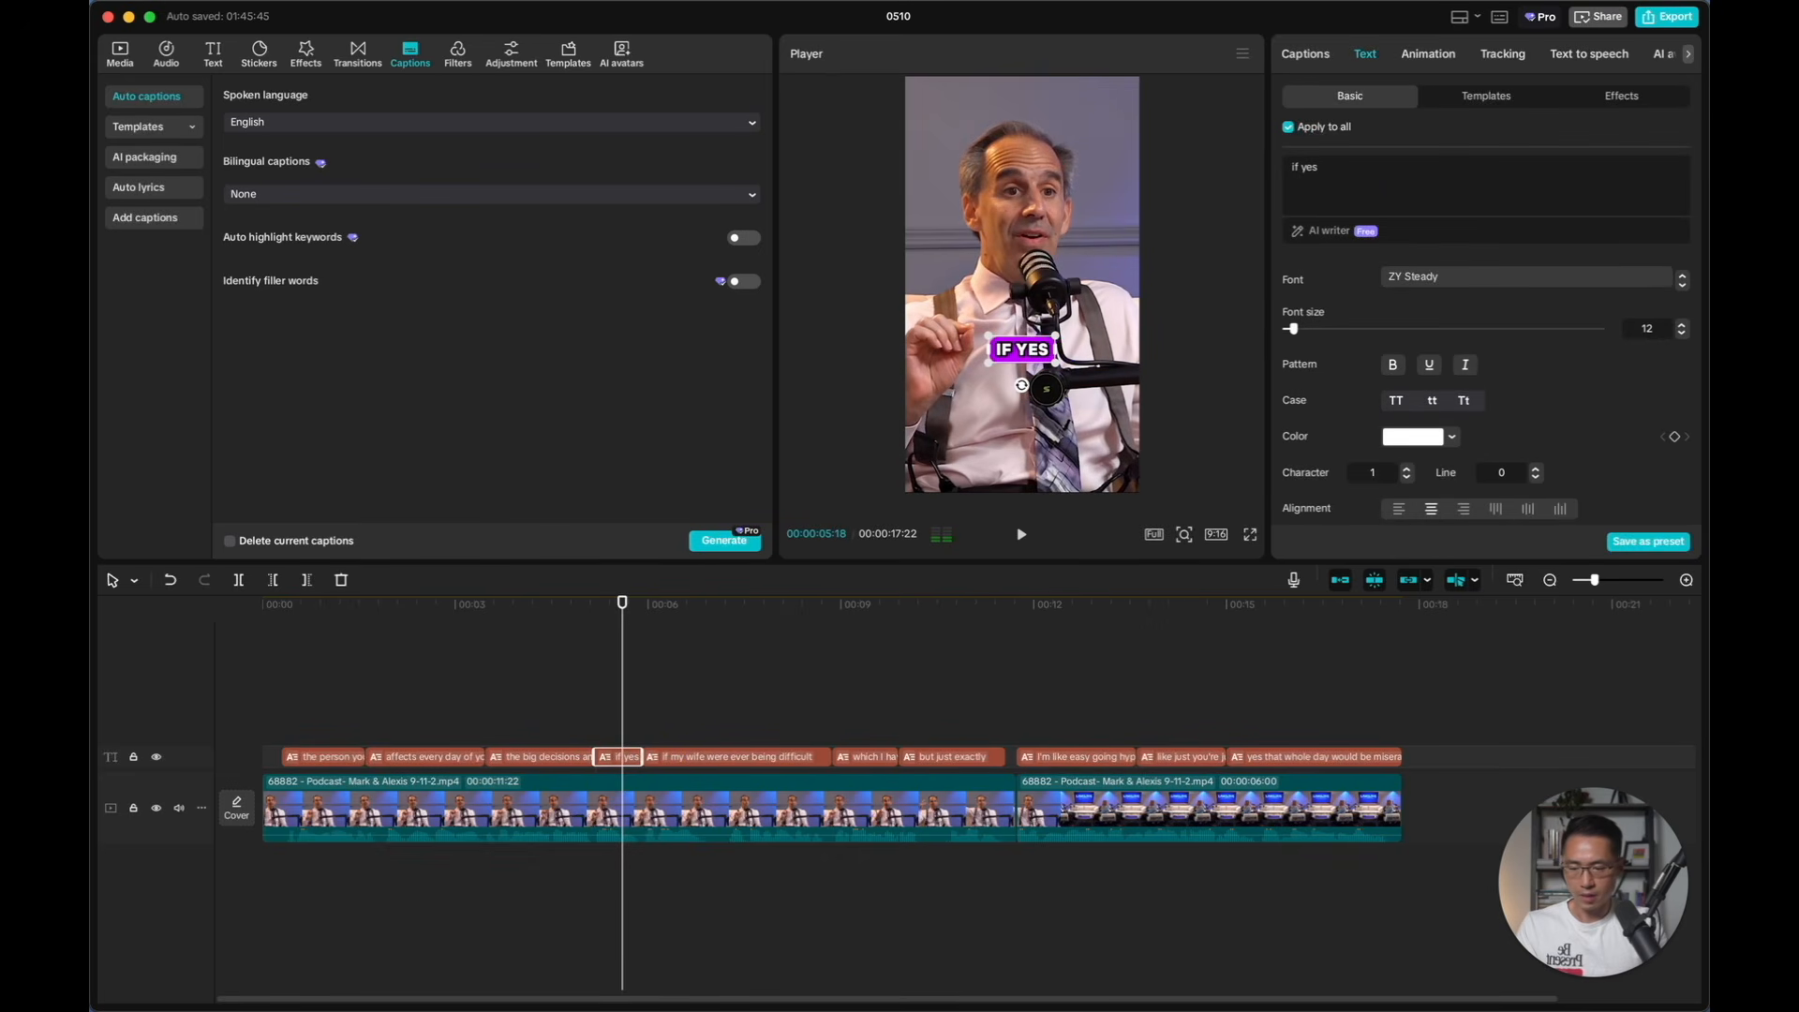
pyautogui.click(1306, 55)
pyautogui.click(1364, 272)
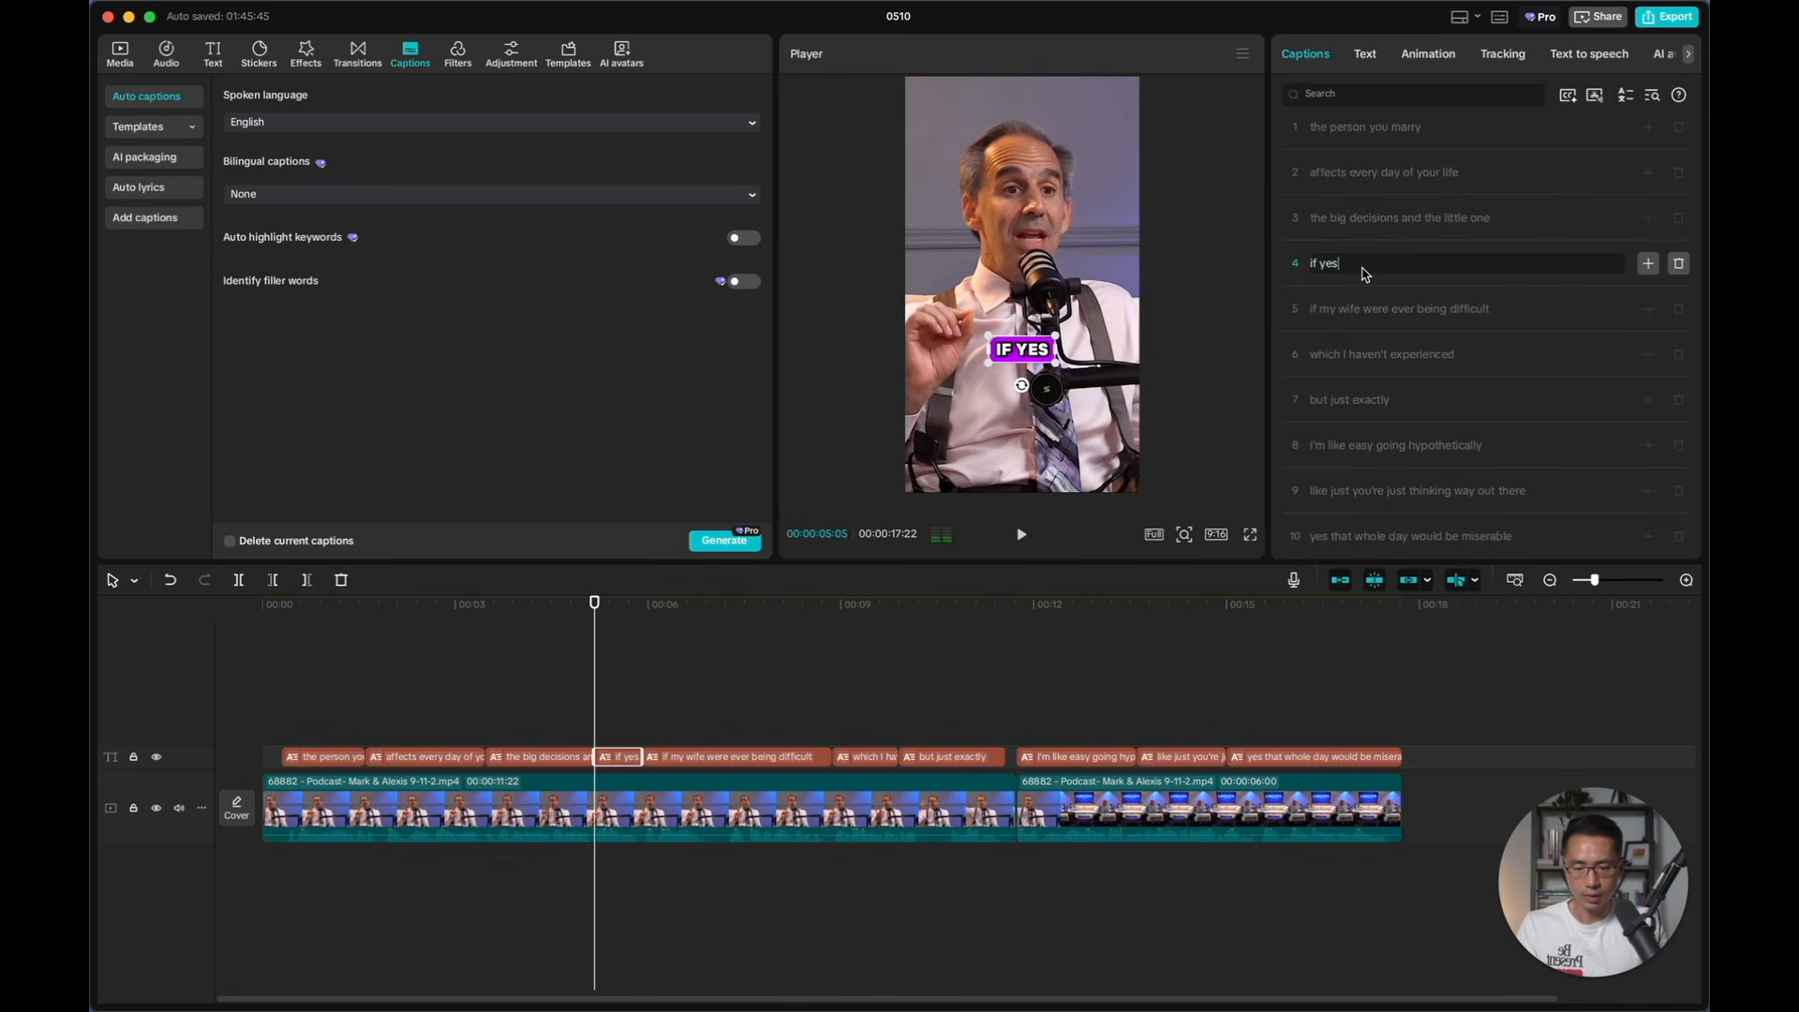
pyautogui.press('BackSpace')
pyautogui.press('BackSpace')
pyautogui.press('space')
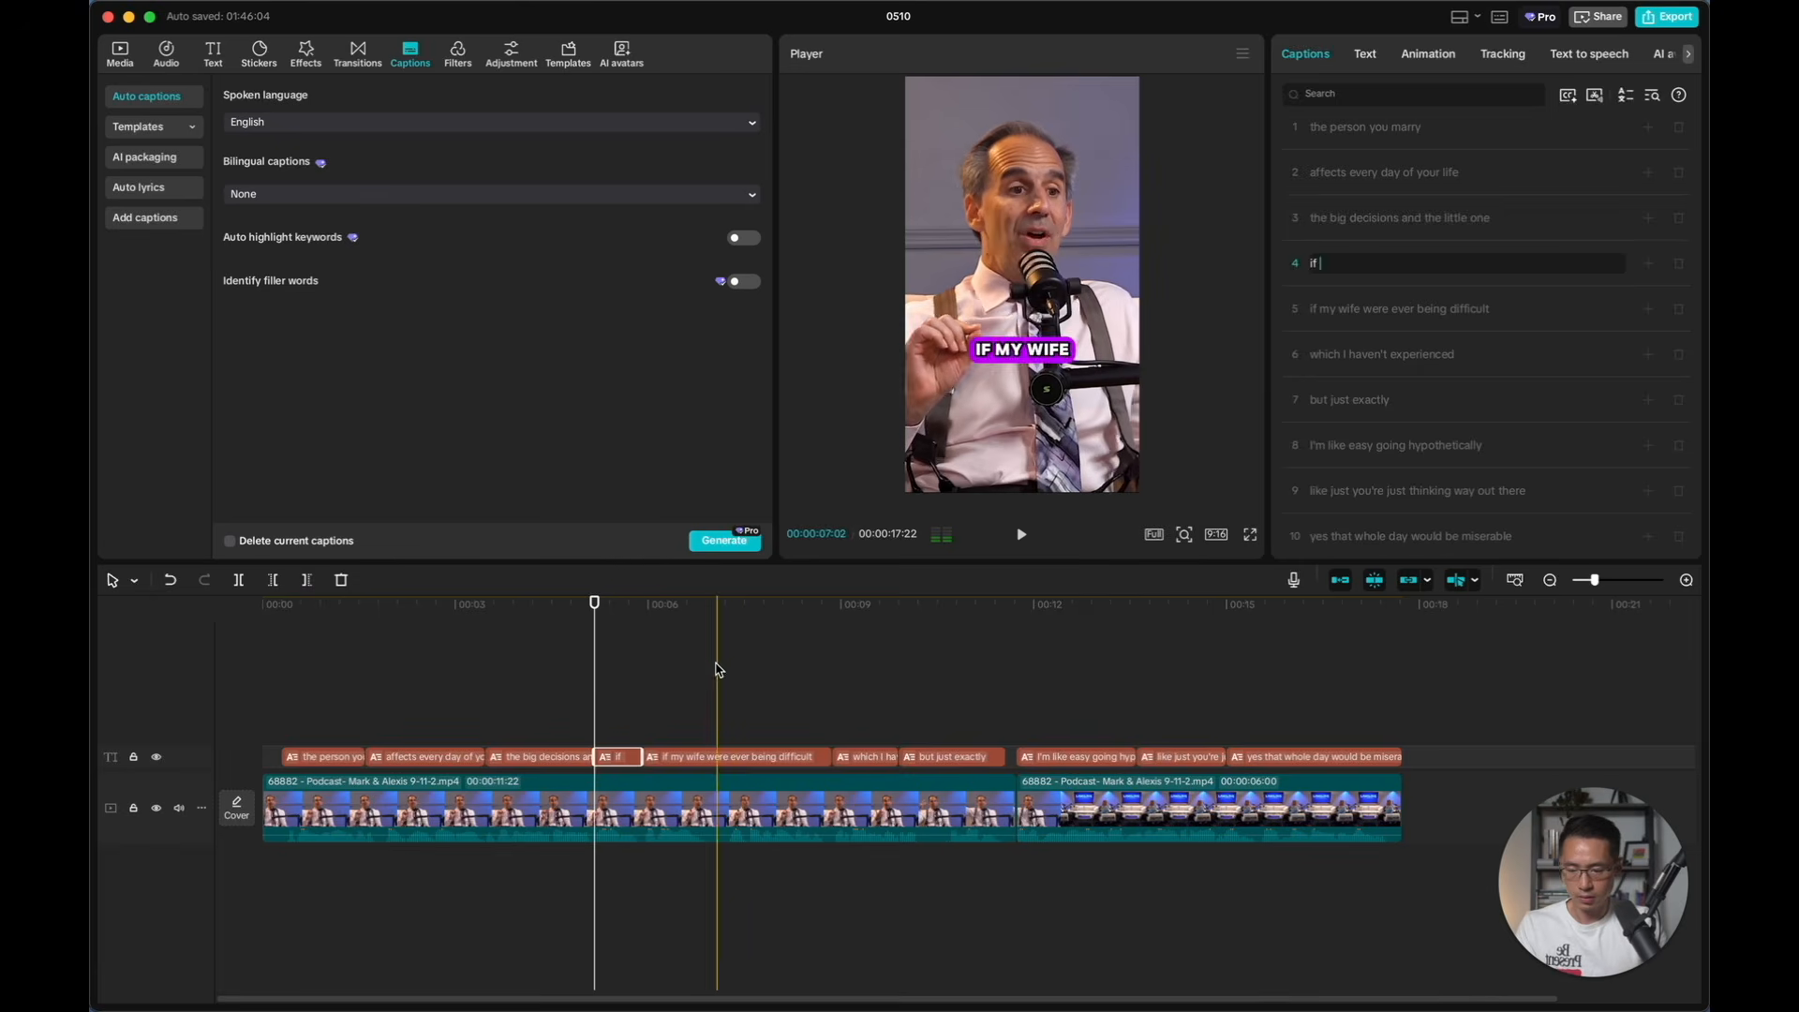
pyautogui.click(613, 681)
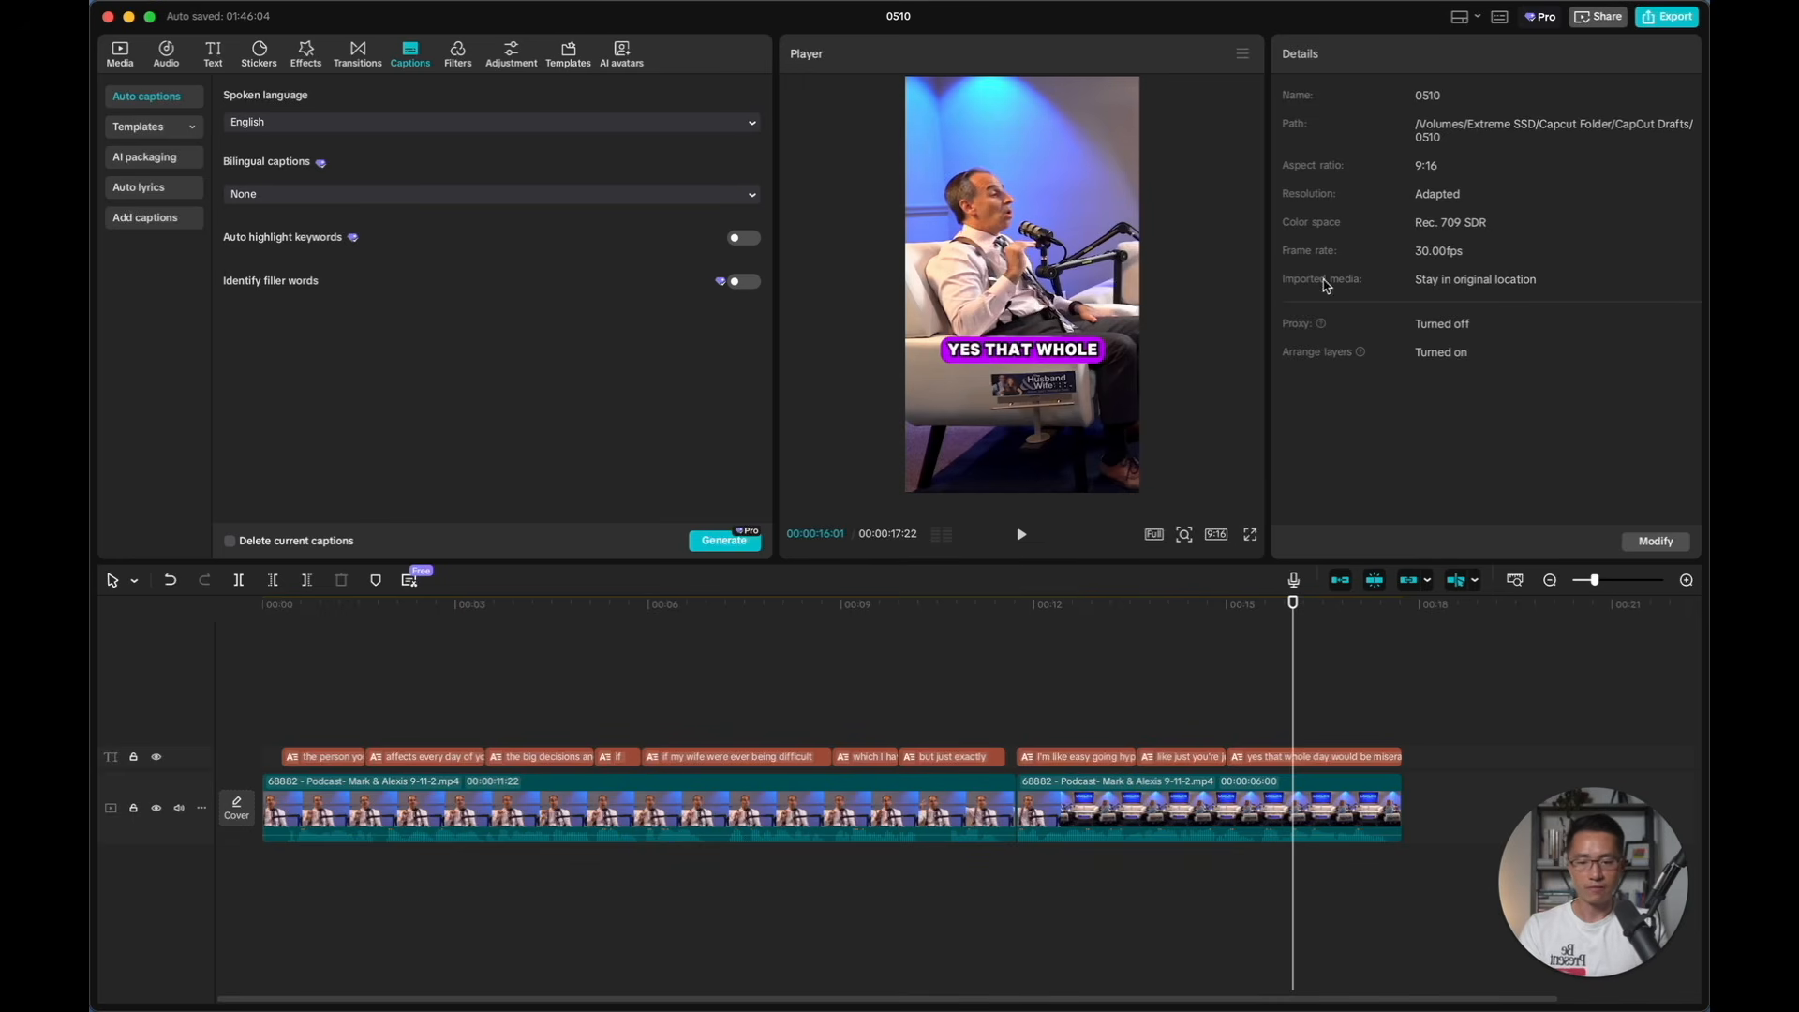
# Export the short as 0510 in 1080P, H.264, mp4 at 30fps
pyautogui.click(1669, 17)
pyautogui.moveTo(1042, 257); pyautogui.dragTo(986, 256)
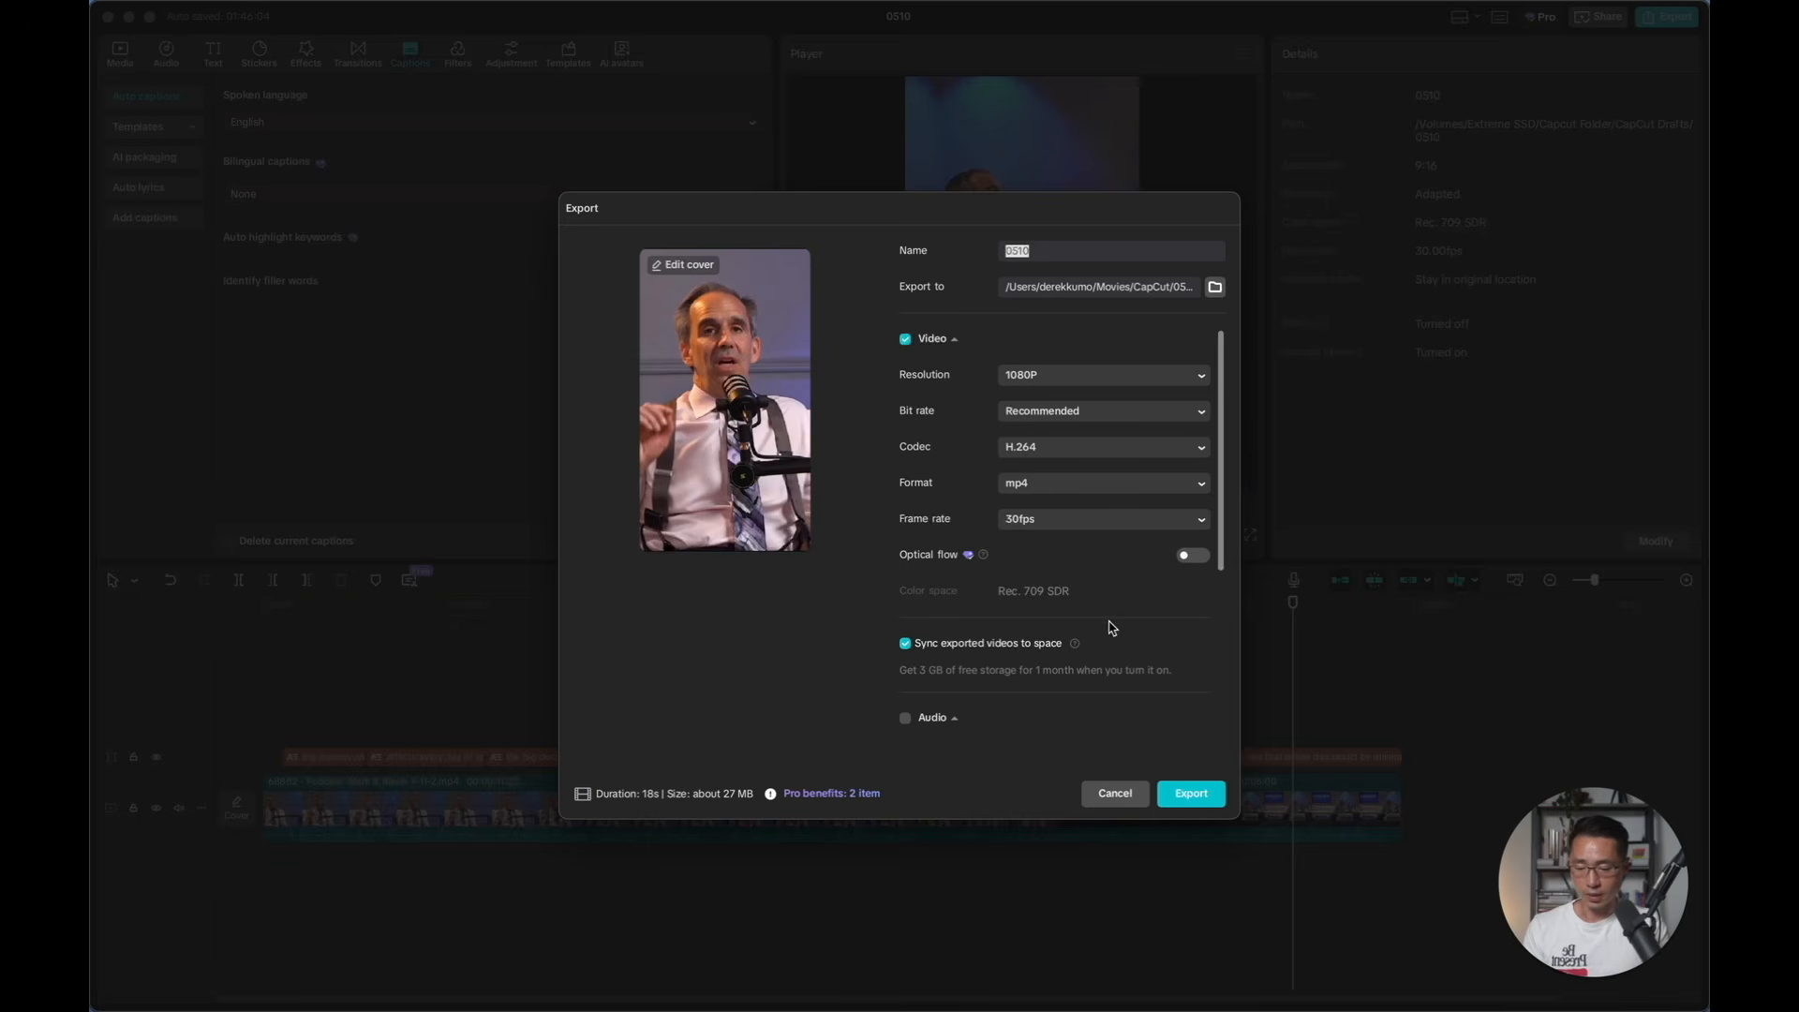
pyautogui.click(1191, 794)
# Open the export folder in Finder and preview the exported 0510.mp4
pyautogui.click(604, 750)
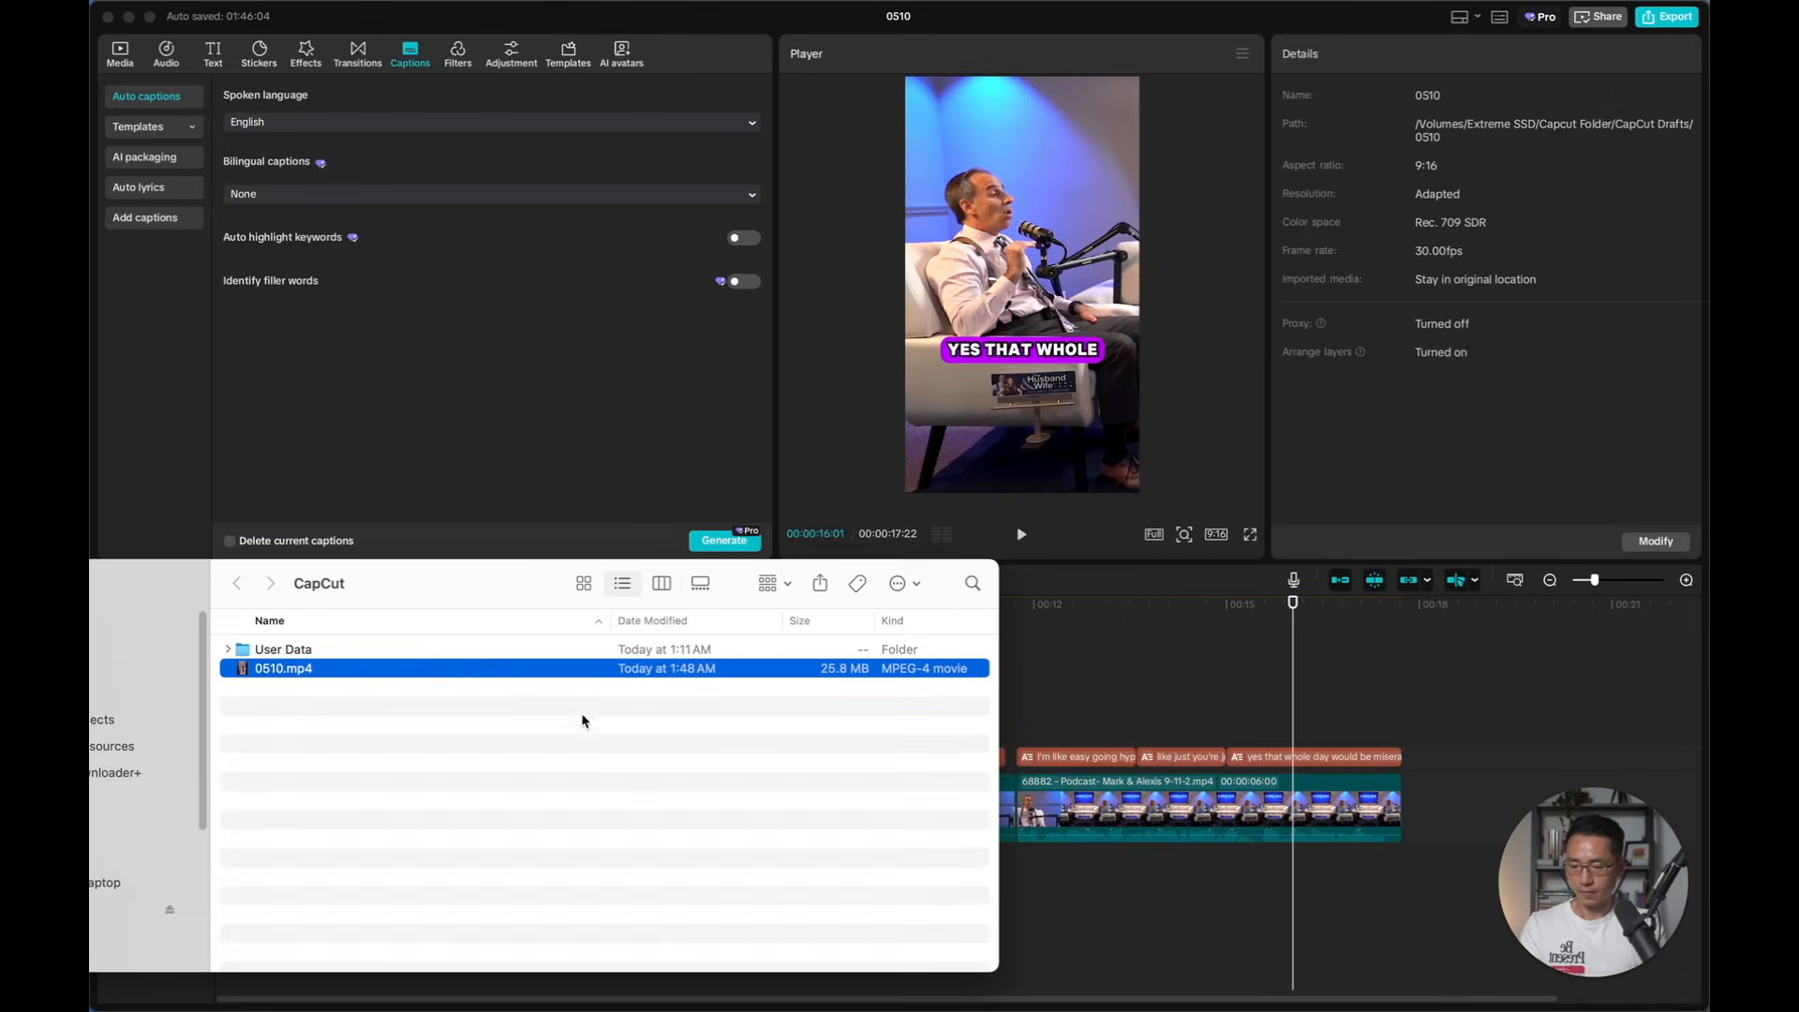
pyautogui.moveTo(474, 586); pyautogui.dragTo(931, 480)
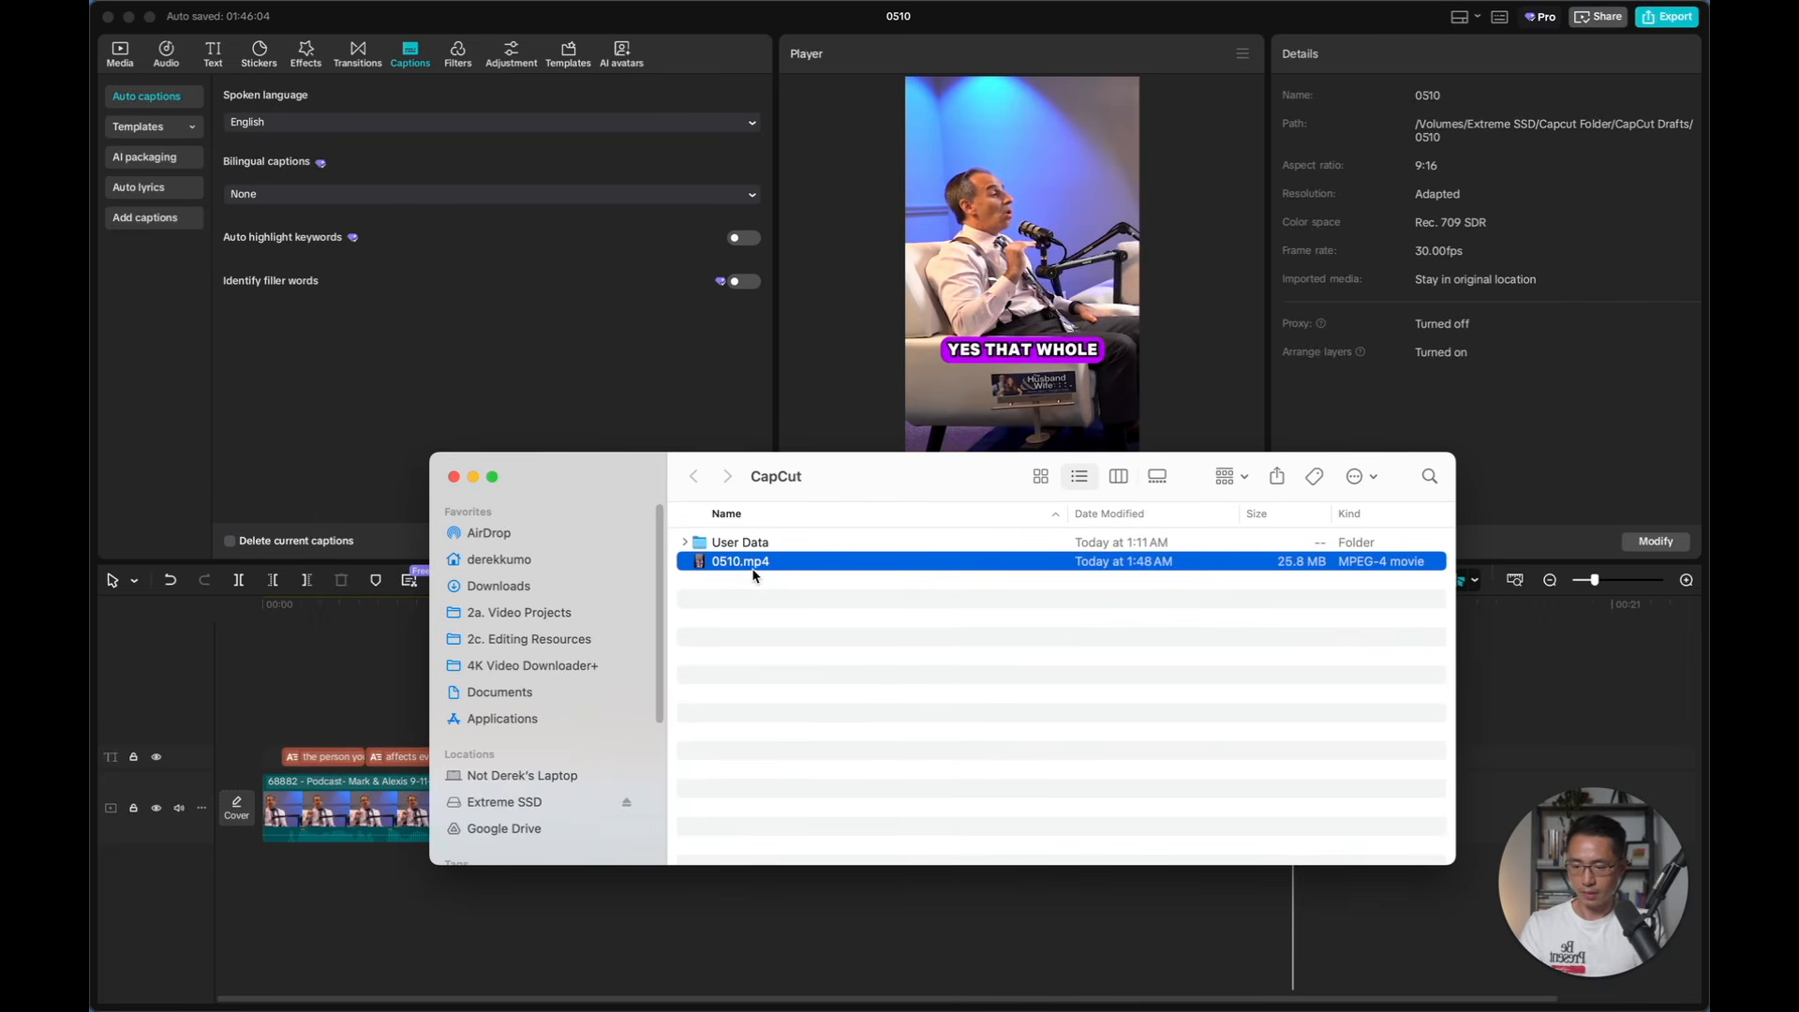
pyautogui.press('space')
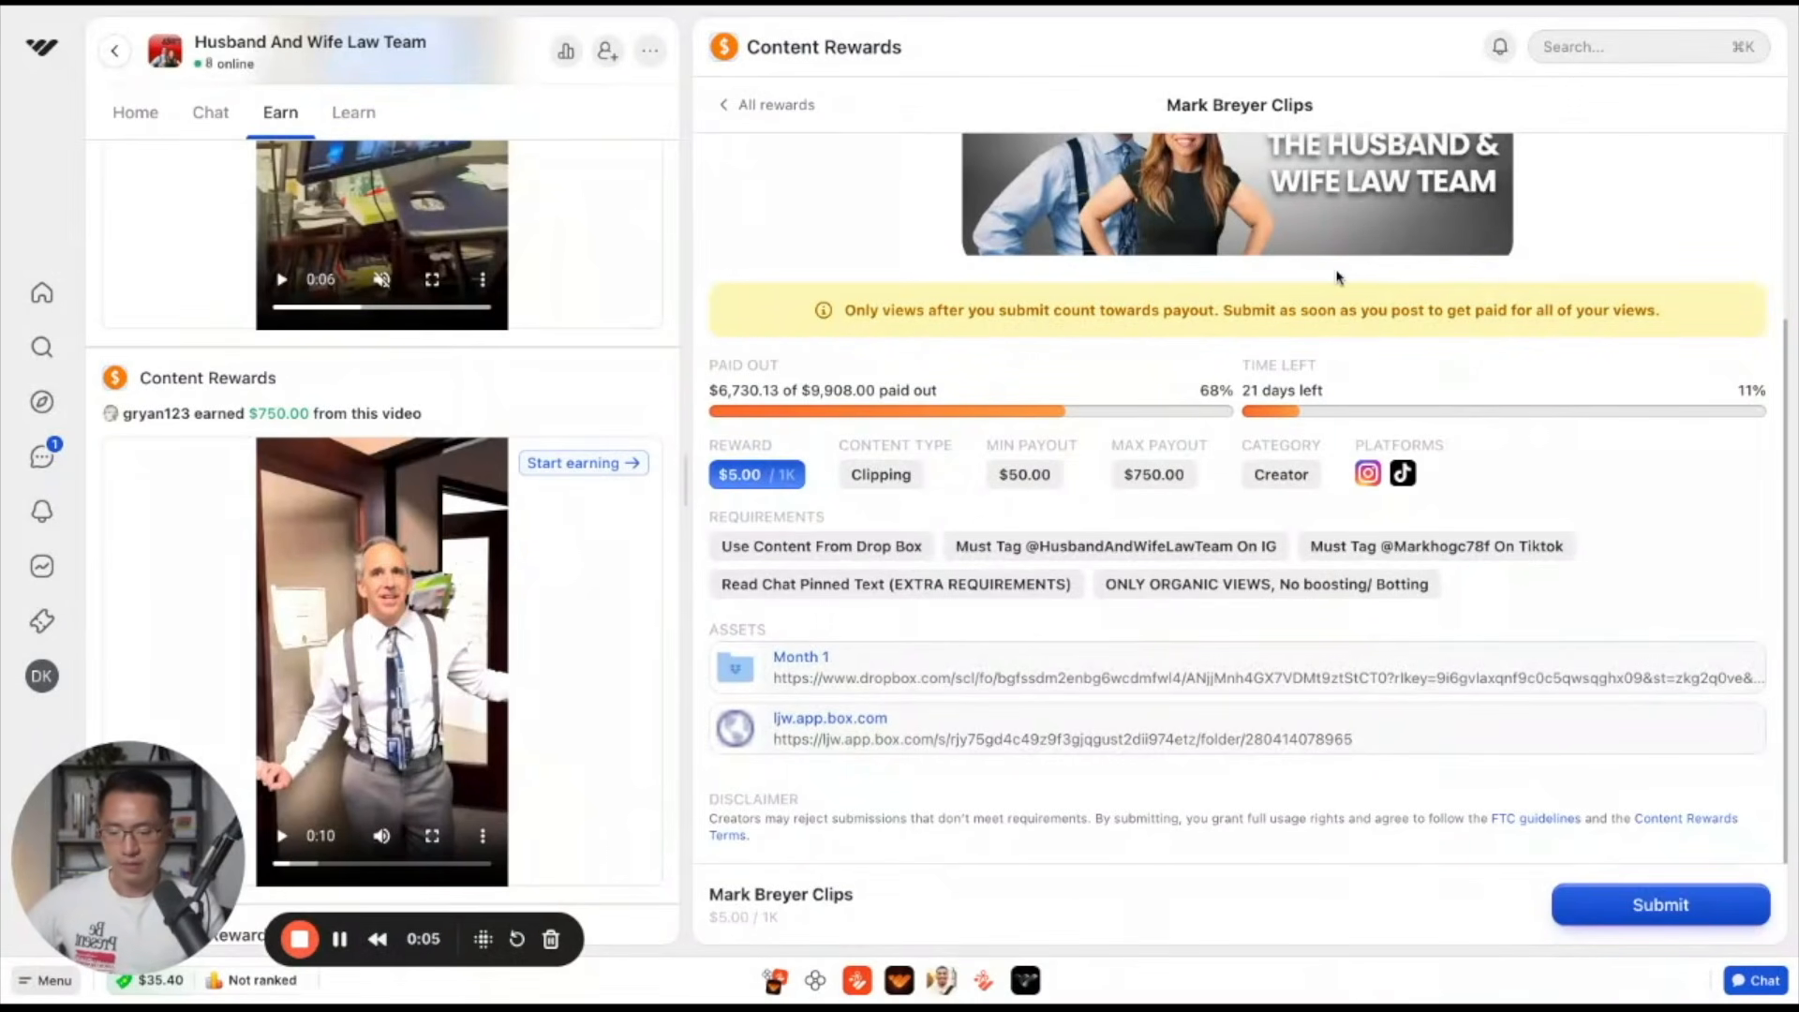
# Switch to Whop and start a new submission for the Husband And Wife Law Team clipping campaign
pyautogui.click(1653, 907)
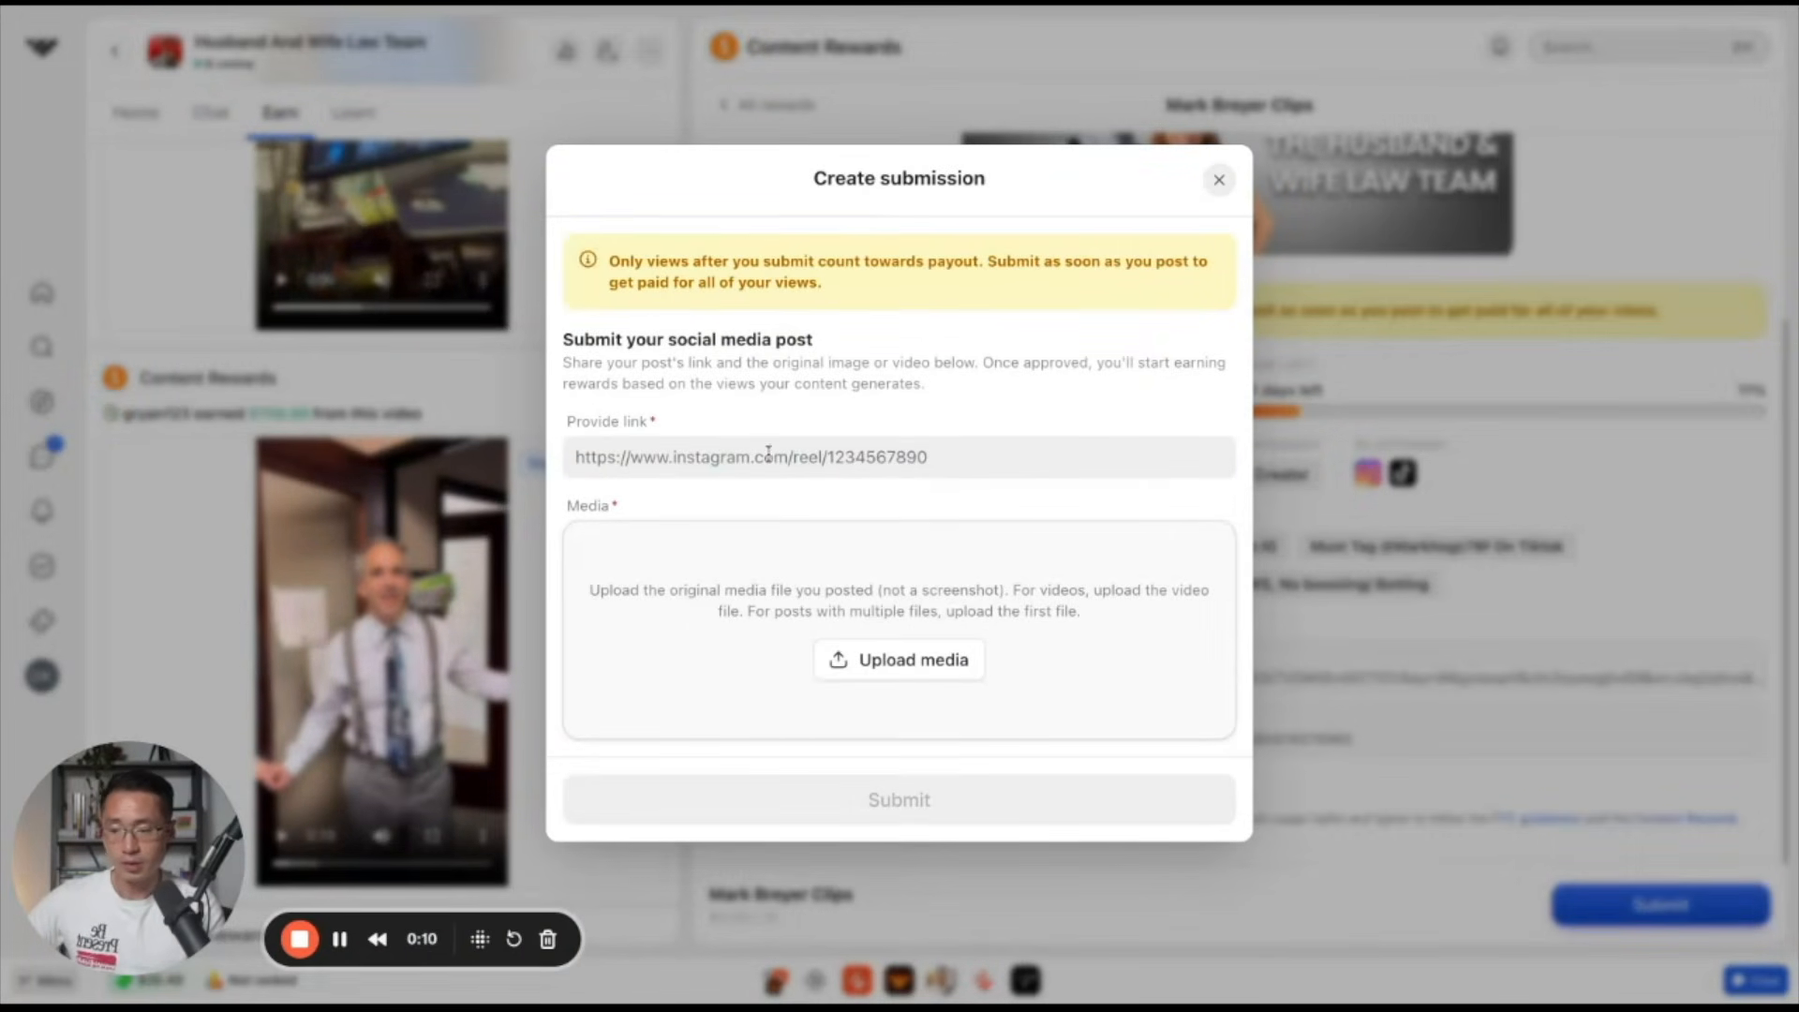